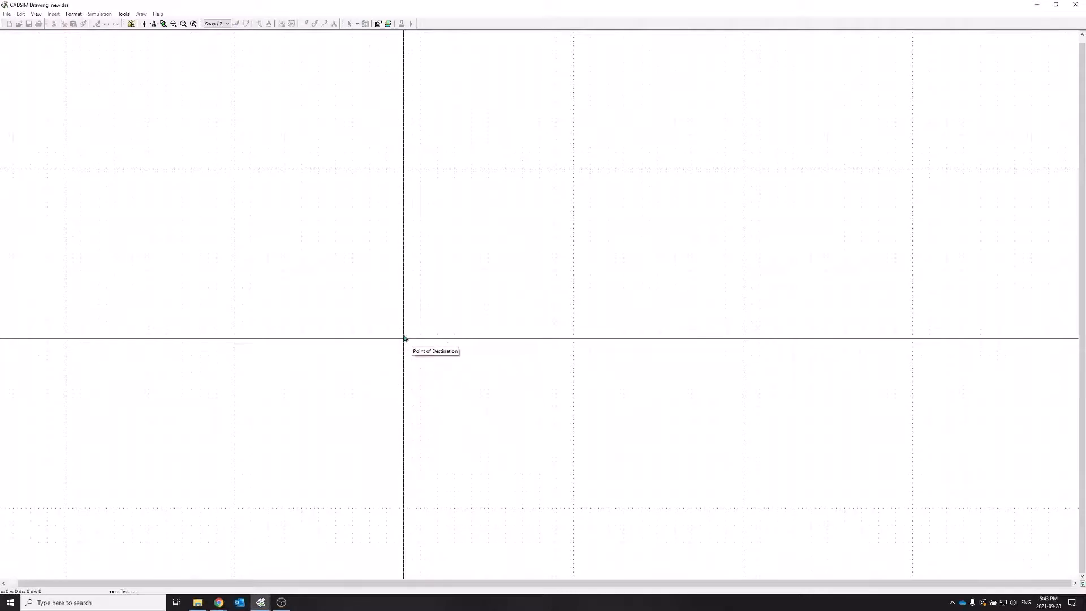
# Place the copied five-line list of topics at the origin of the new drawing.
pyautogui.click(412, 349)
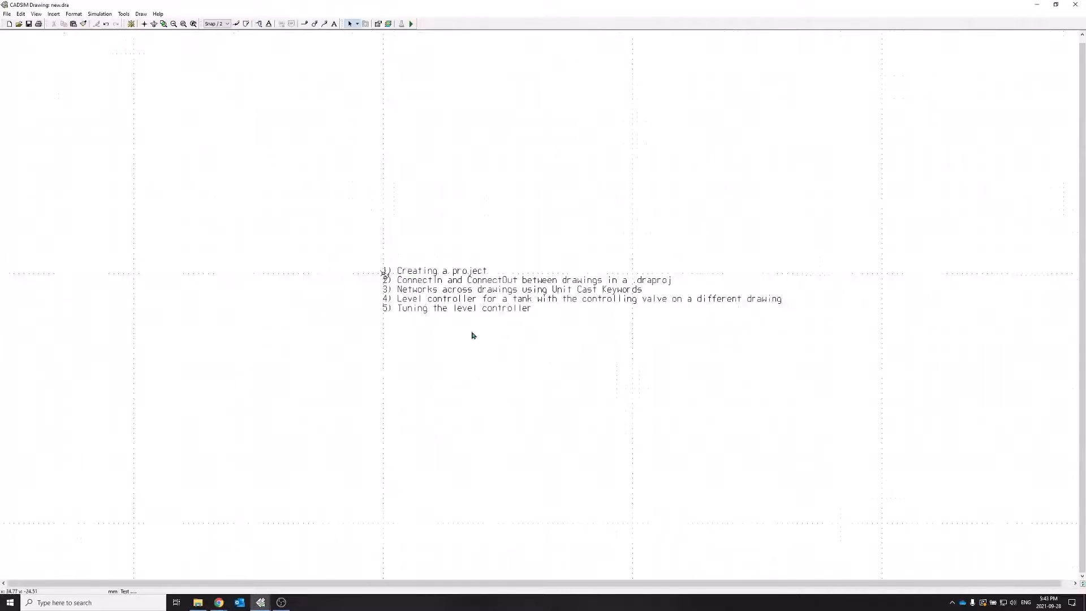
pyautogui.scroll(3, 474, 338)
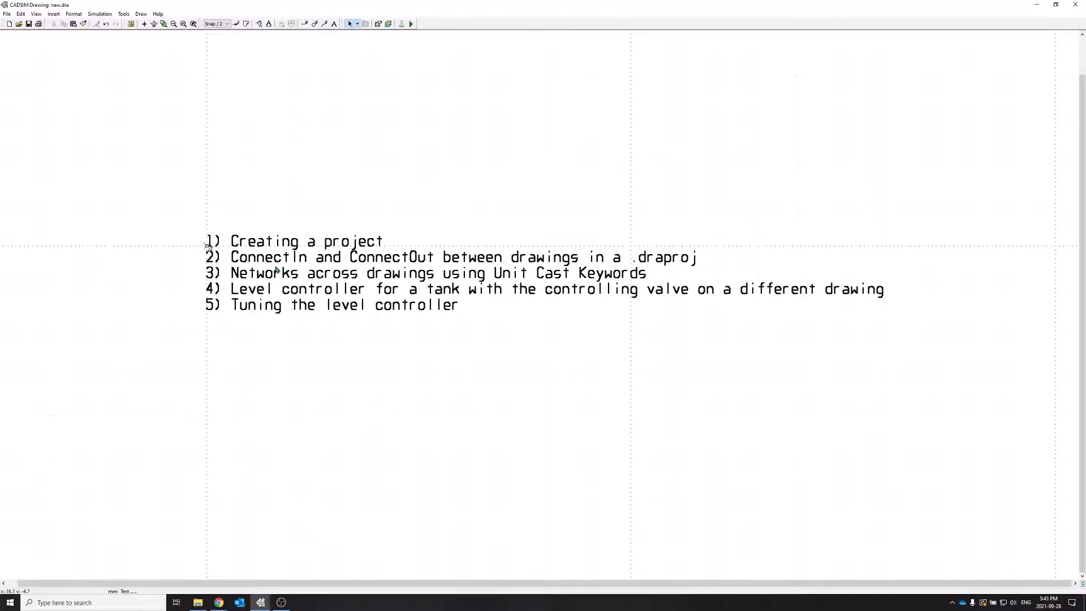
pyautogui.scroll(-2, 276, 269)
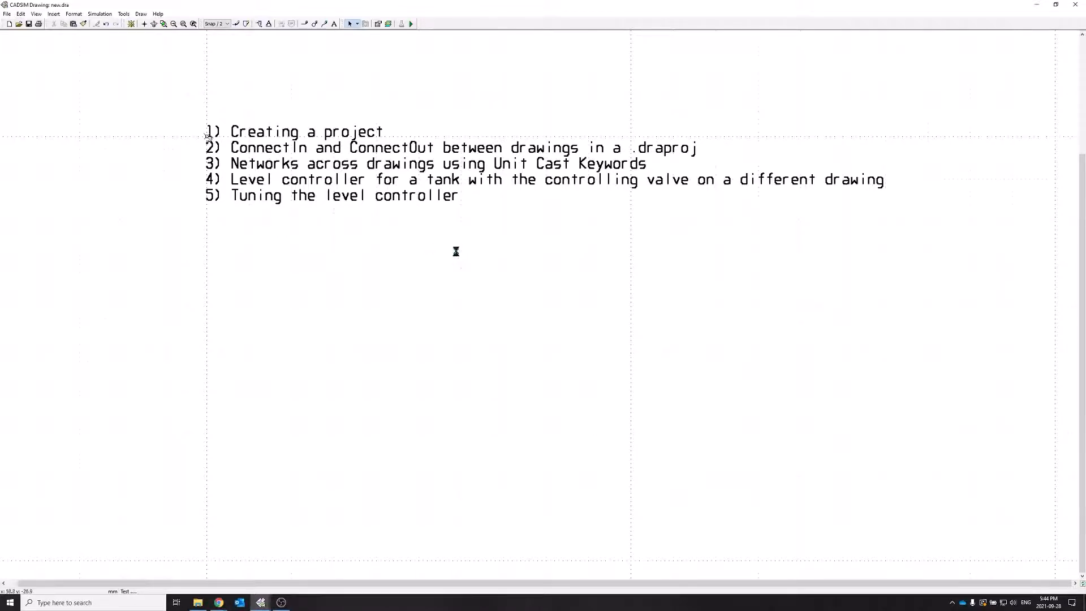
pyautogui.scroll(1, 456, 251)
pyautogui.scroll(-2, 456, 264)
pyautogui.scroll(-1, 456, 264)
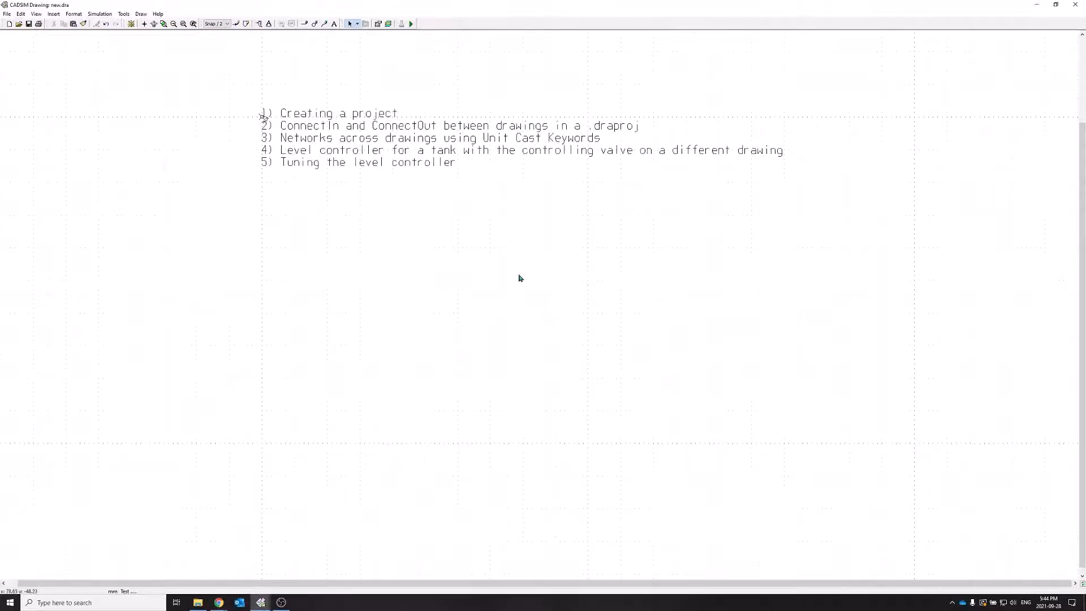
pyautogui.hscroll(3, 520, 277)
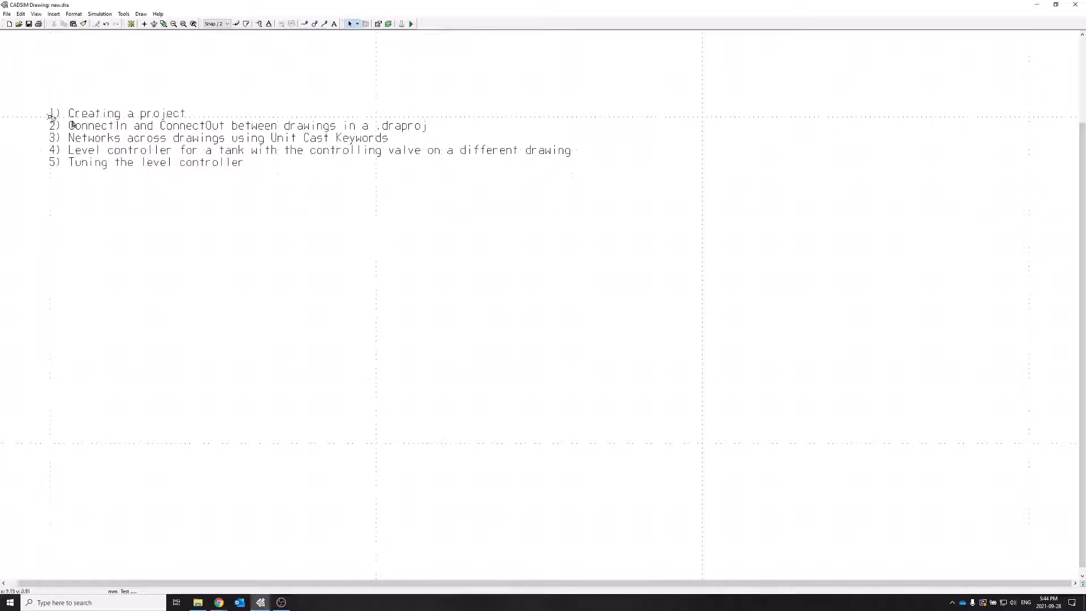
# Save the drawing as Connect OUT.dra in the Draproj folder.
pyautogui.click(7, 14)
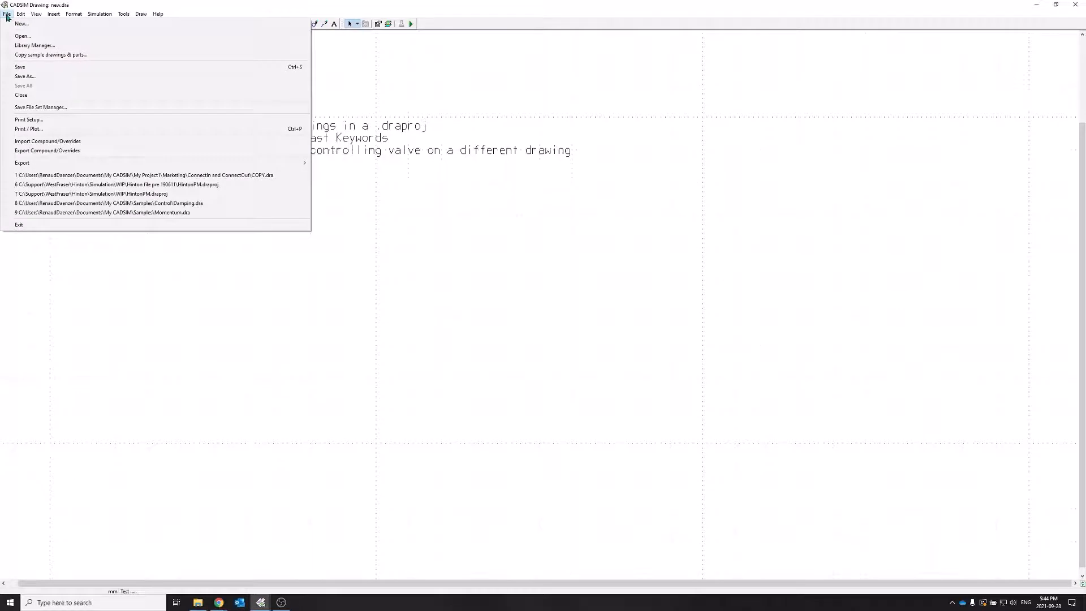
pyautogui.click(28, 69)
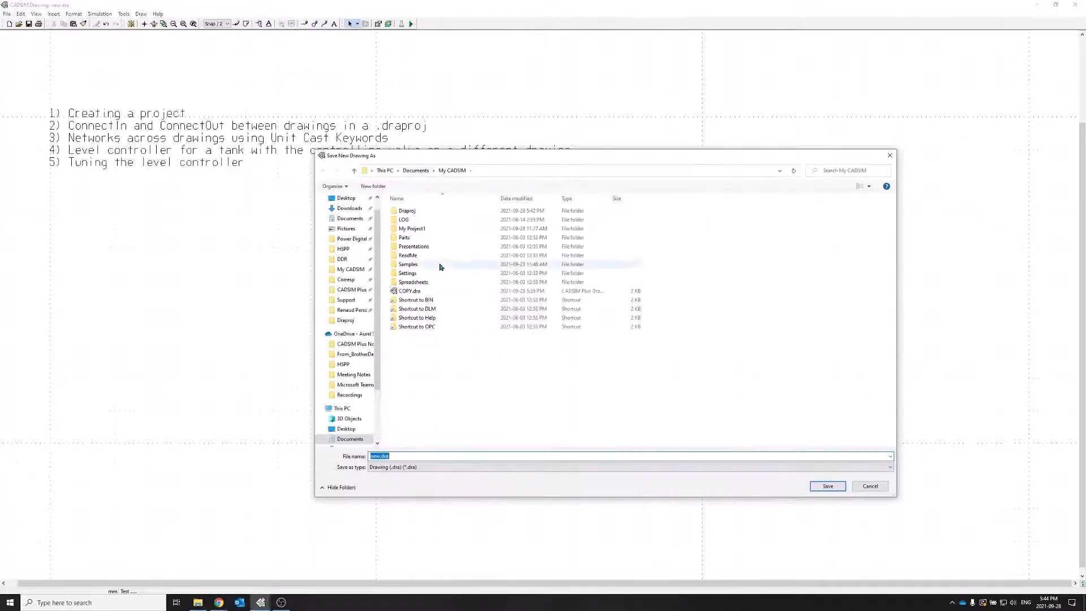
pyautogui.doubleClick(405, 211)
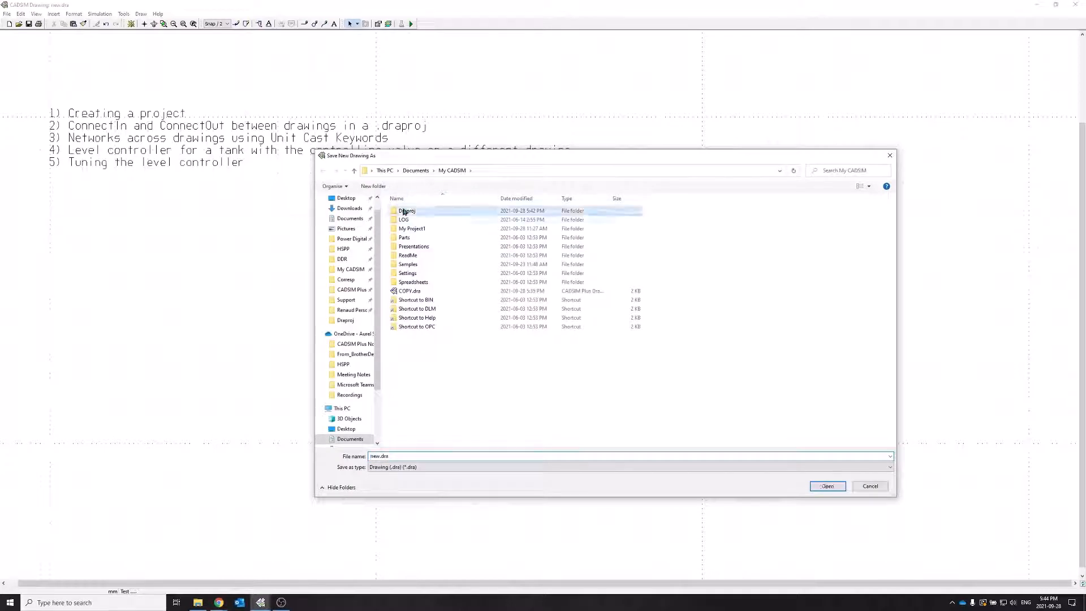
pyautogui.doubleClick(376, 456)
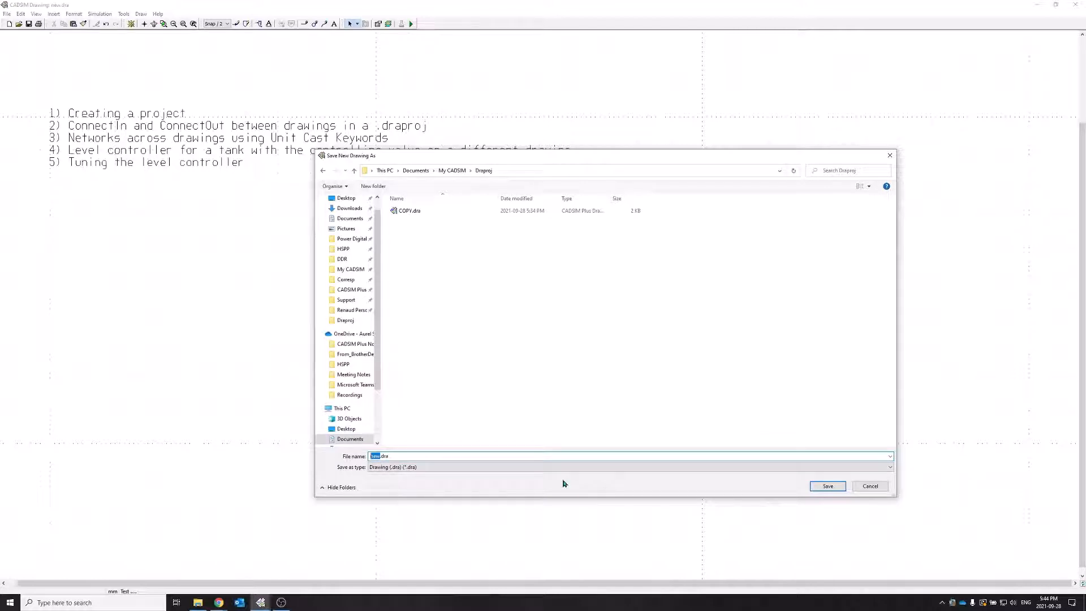
pyautogui.write('Connect OUT')
pyautogui.click(827, 488)
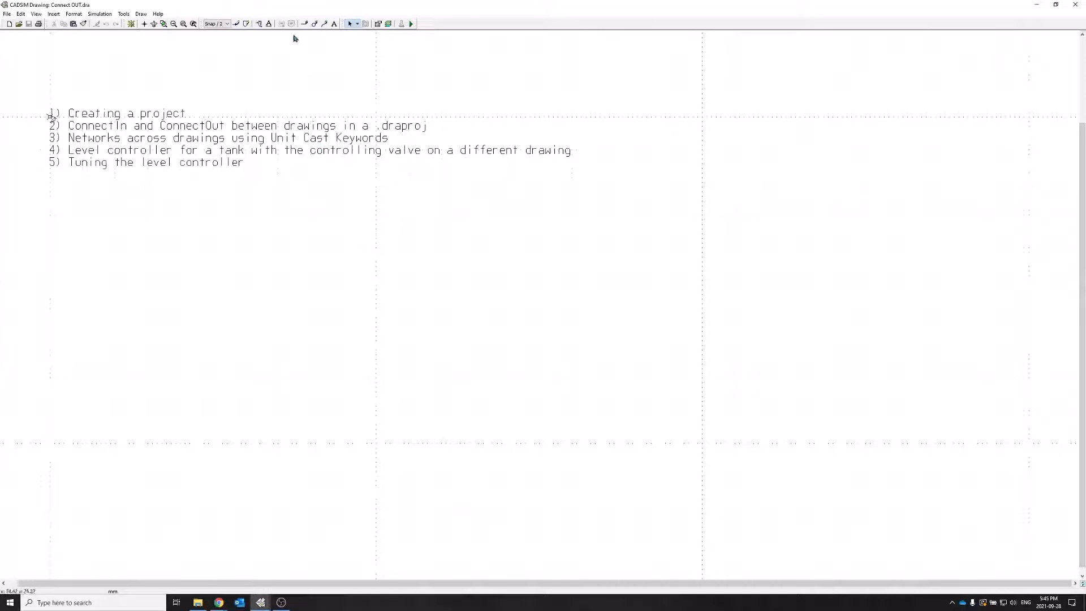
# Draw a horizontal process stream about 80 mm long from x 100, y -30, below the topic list.
pyautogui.click(237, 24)
pyautogui.click(51, 117)
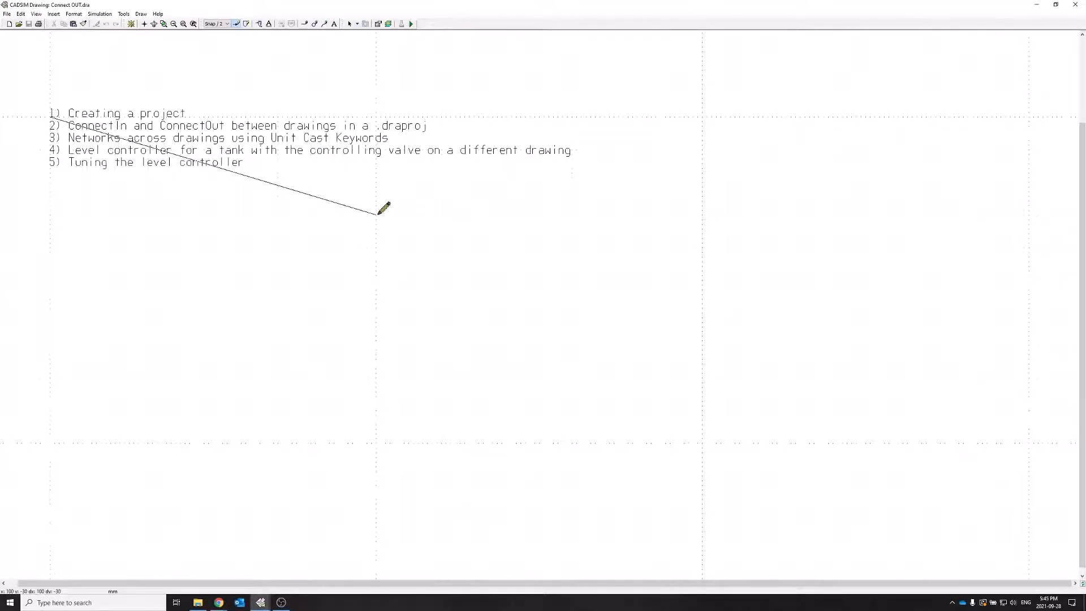
pyautogui.click(377, 214)
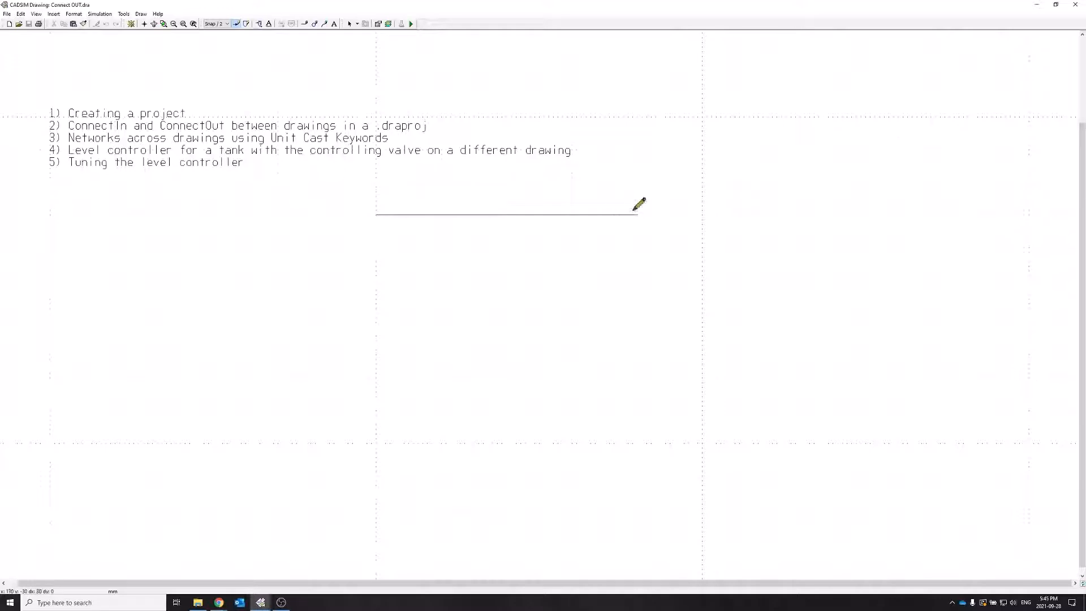
pyautogui.click(635, 212)
pyautogui.press('Escape')
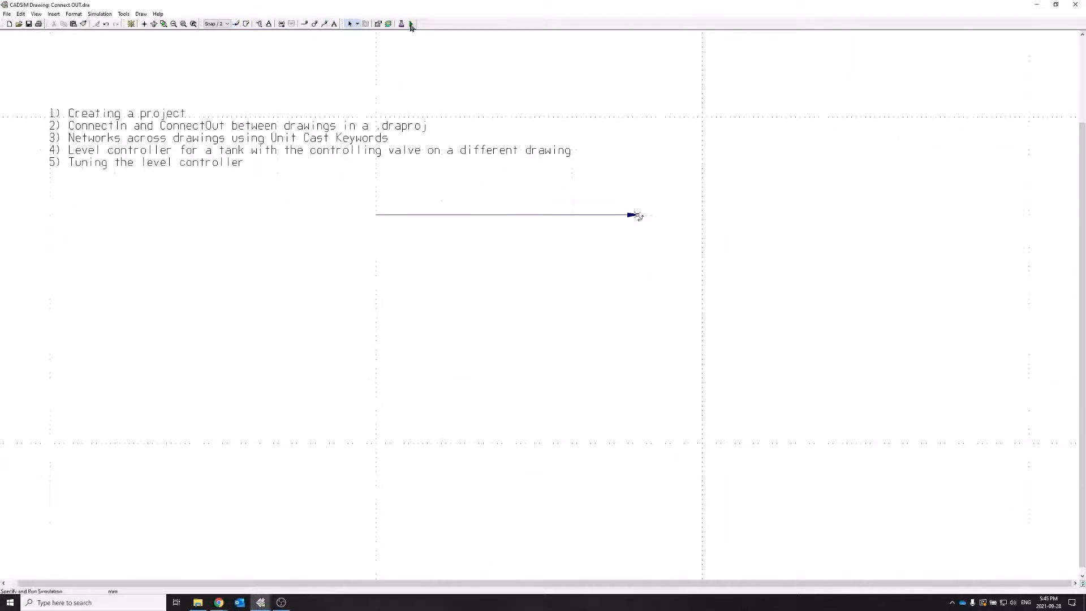
# Start specifying the simulation with the file saved, and create a stream definition using the SI units and the Chemical stream type.
pyautogui.click(411, 25)
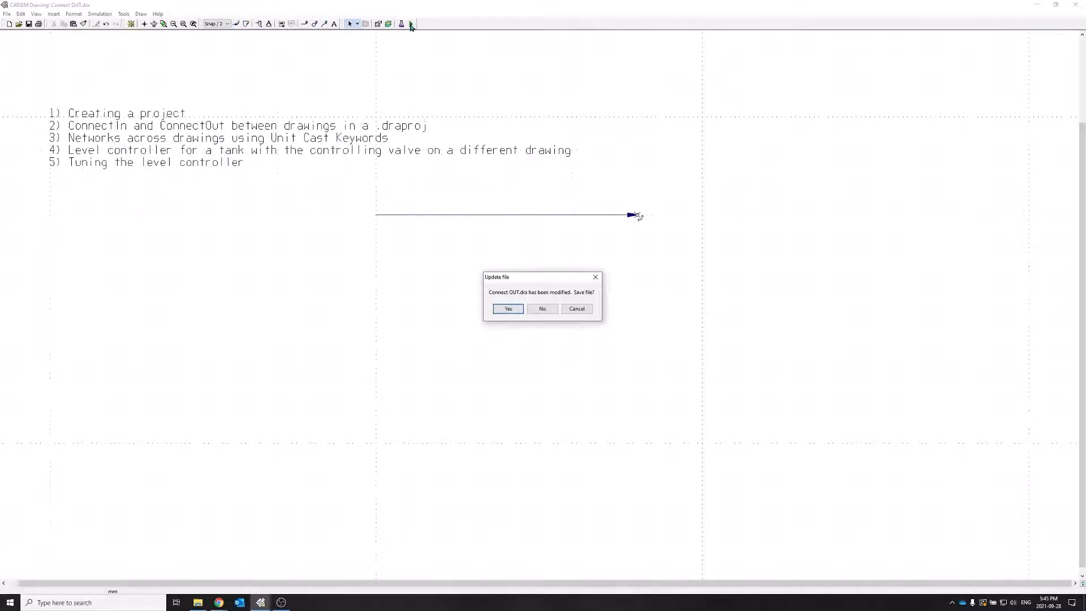
pyautogui.click(507, 309)
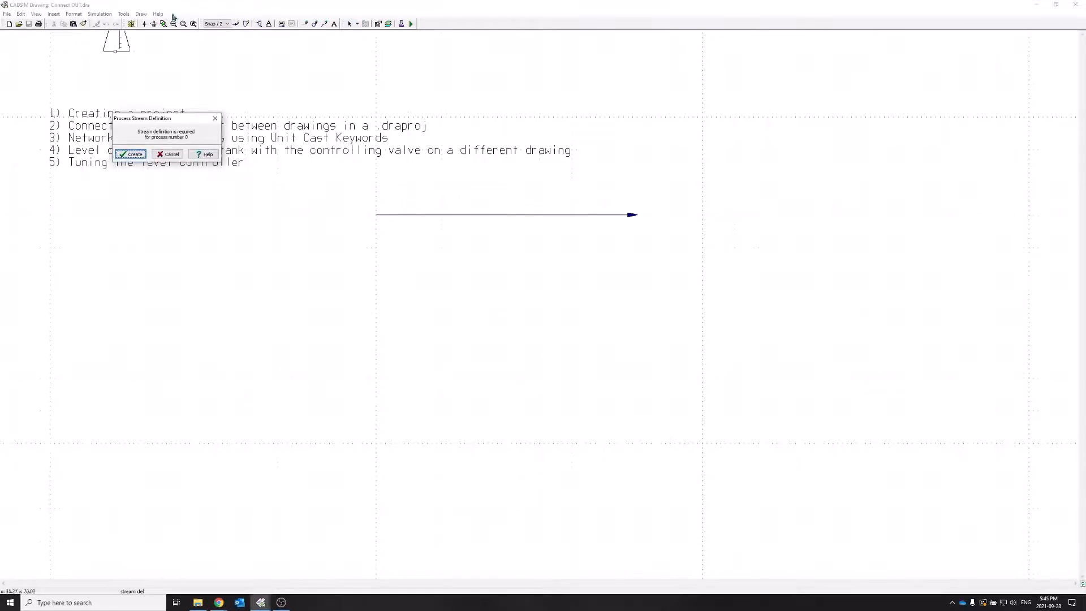
pyautogui.click(135, 155)
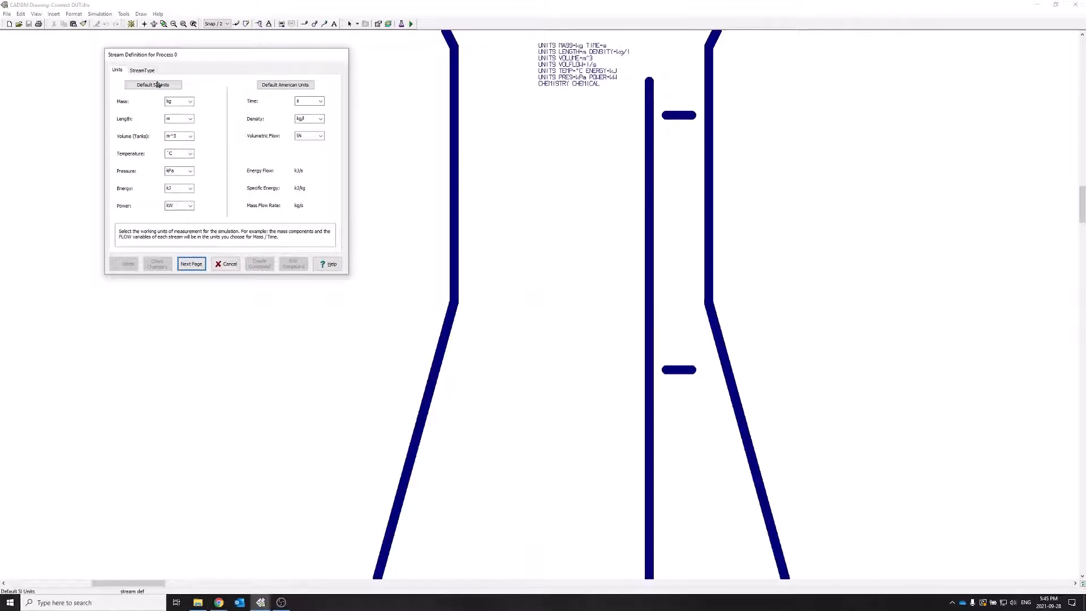
pyautogui.click(192, 264)
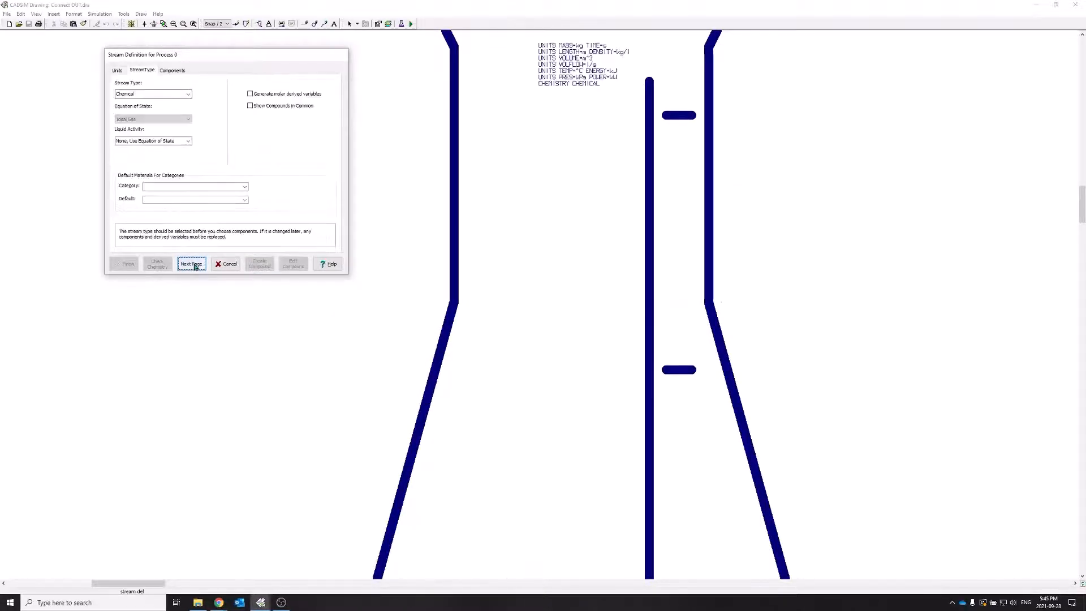
pyautogui.click(193, 264)
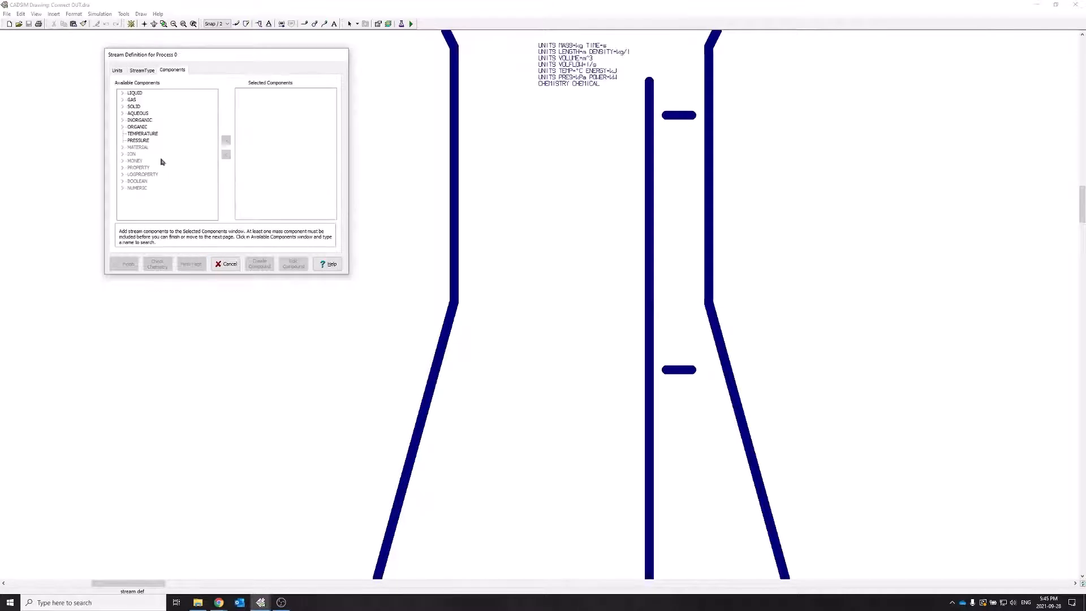
# Add liquid WATER and TEMPERATURE as components and finish the stream definition.
pyautogui.doubleClick(129, 93)
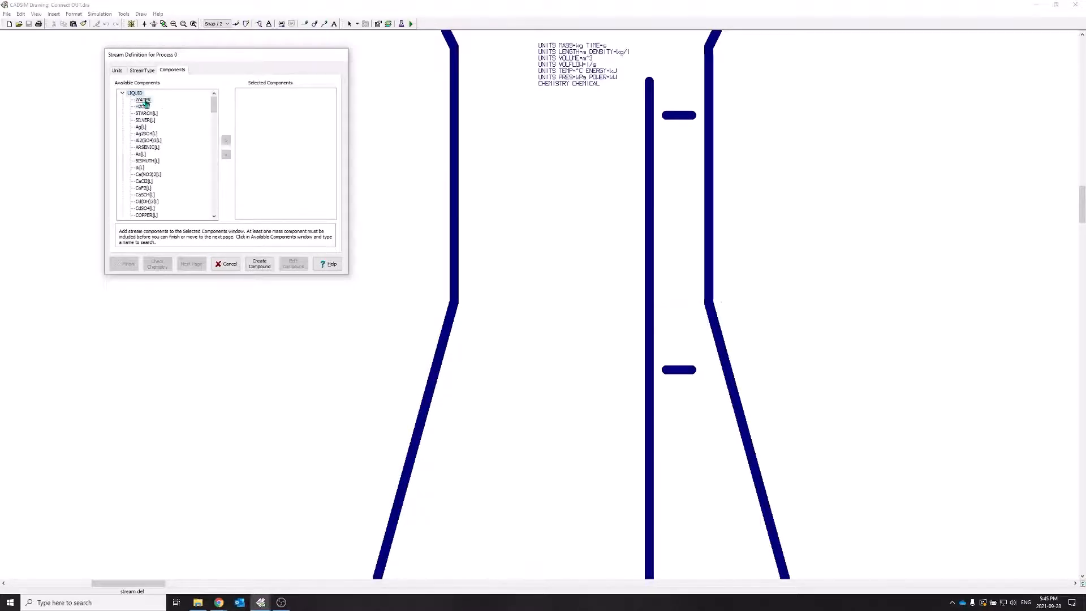
pyautogui.click(143, 101)
pyautogui.doubleClick(148, 101)
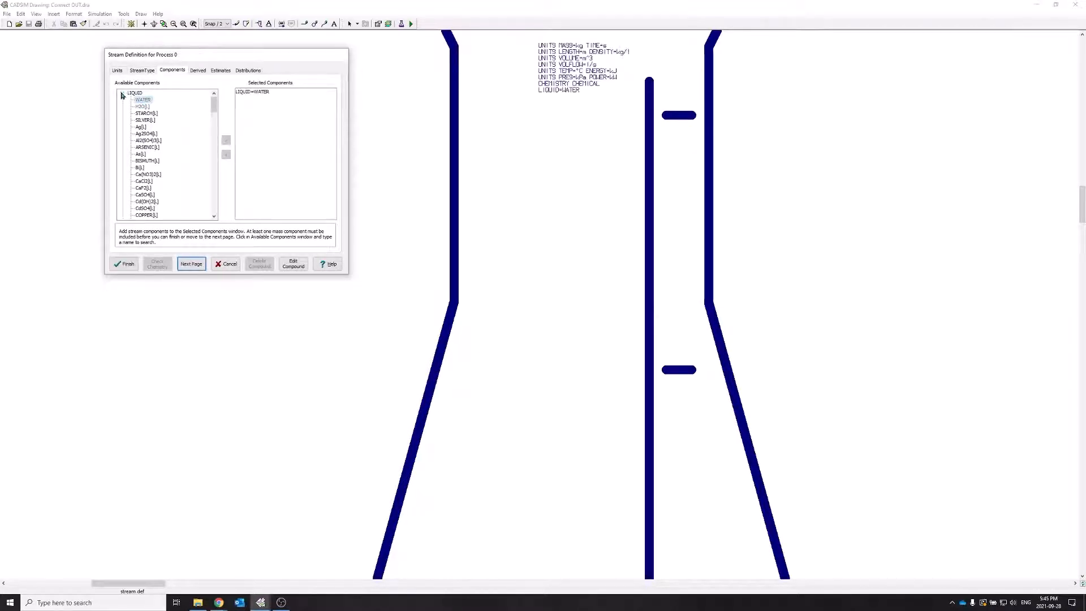
pyautogui.doubleClick(134, 94)
pyautogui.doubleClick(141, 133)
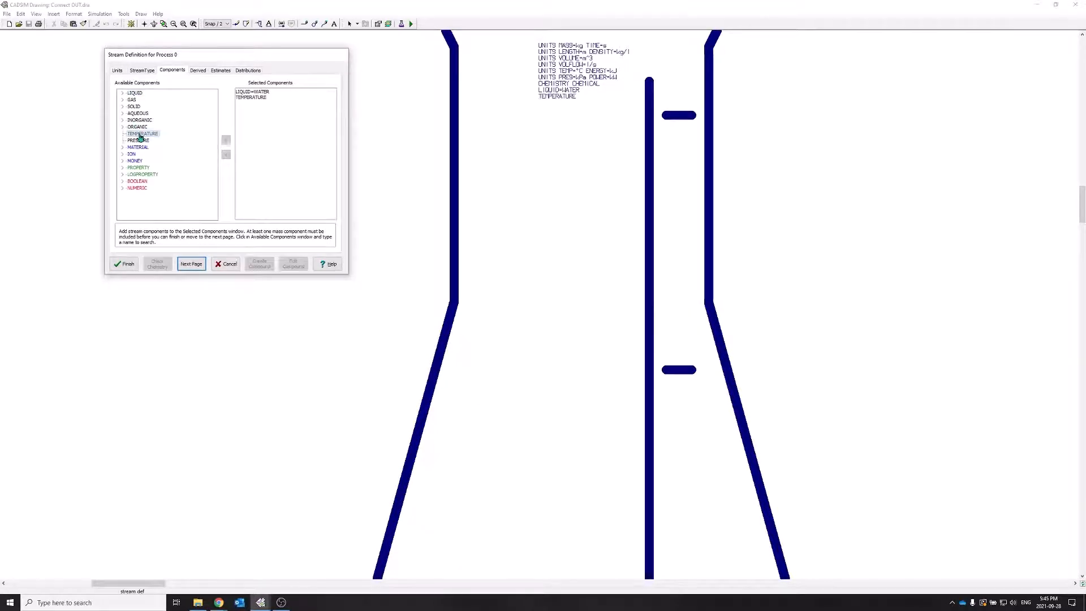
pyautogui.click(189, 264)
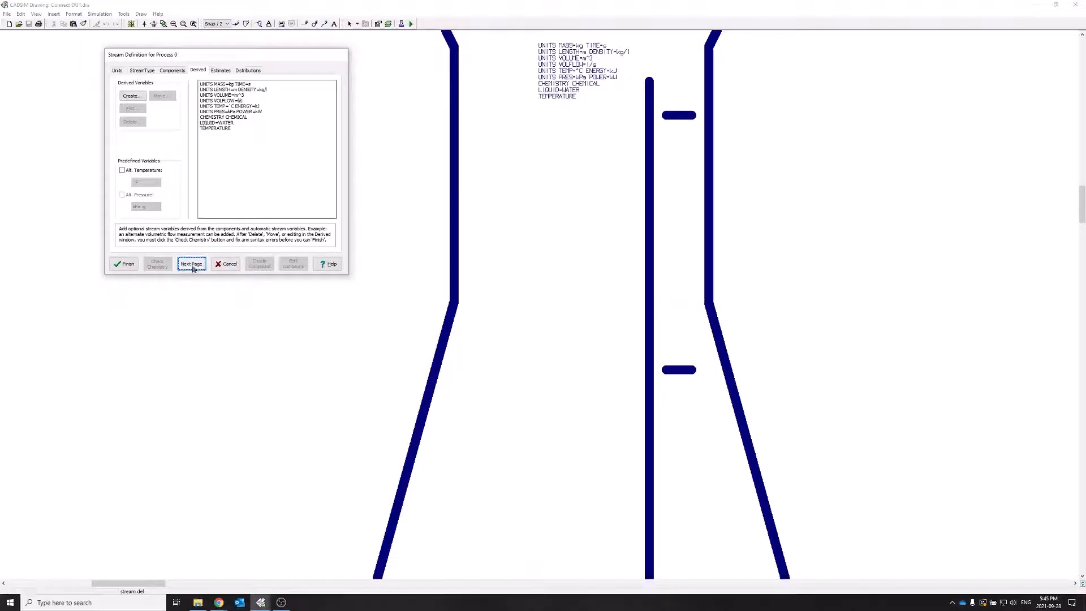
pyautogui.click(124, 264)
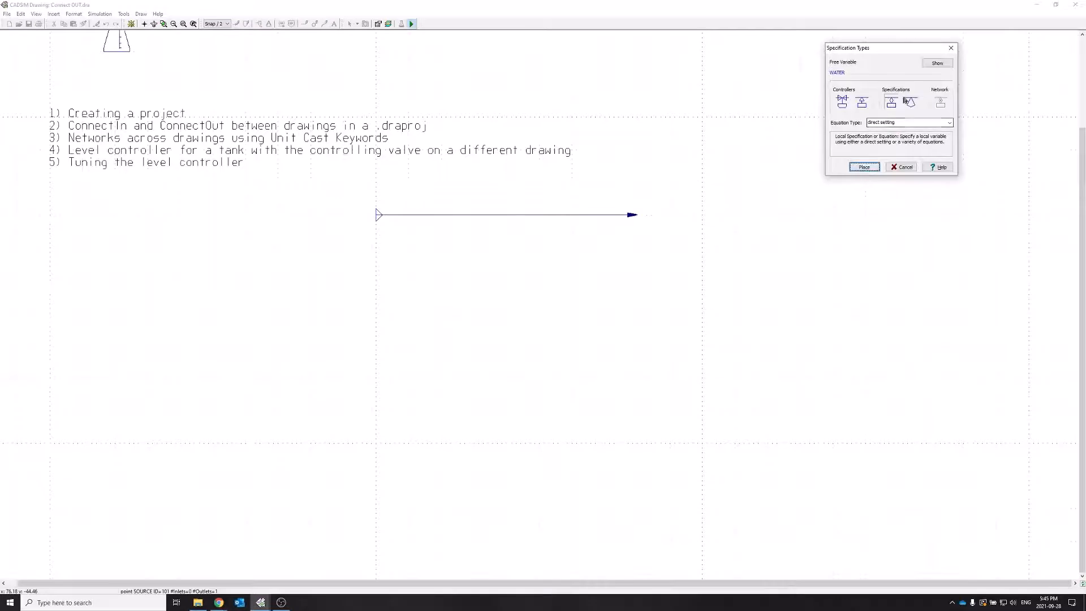
# Place a direct-setting multiple specification at the stream's source and set its WATER flow to 50 kg/s.
pyautogui.moveTo(895, 52); pyautogui.dragTo(763, 177)
pyautogui.click(779, 230)
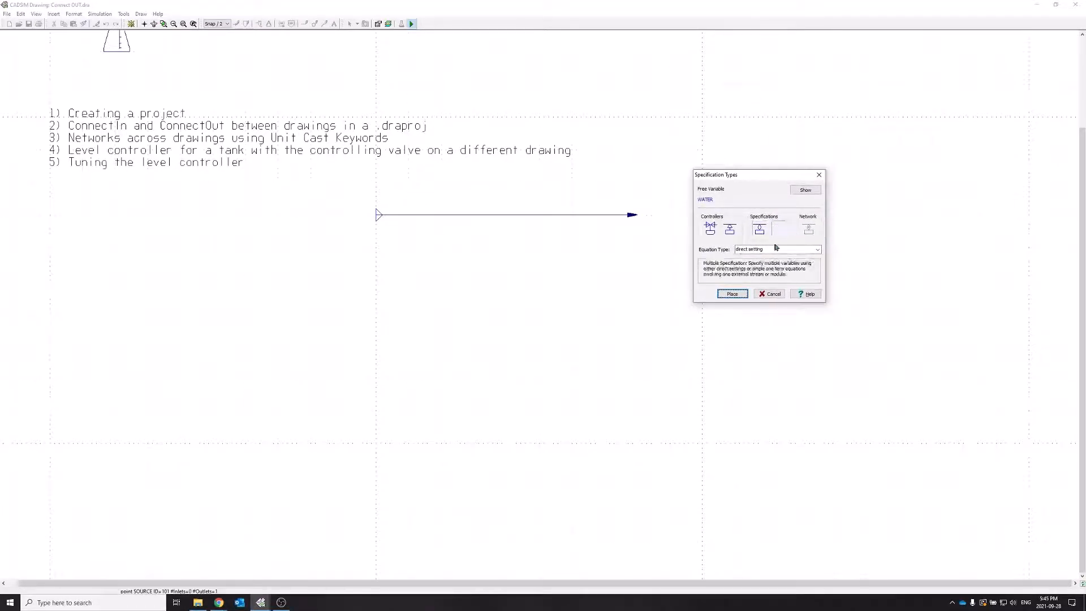
pyautogui.click(732, 294)
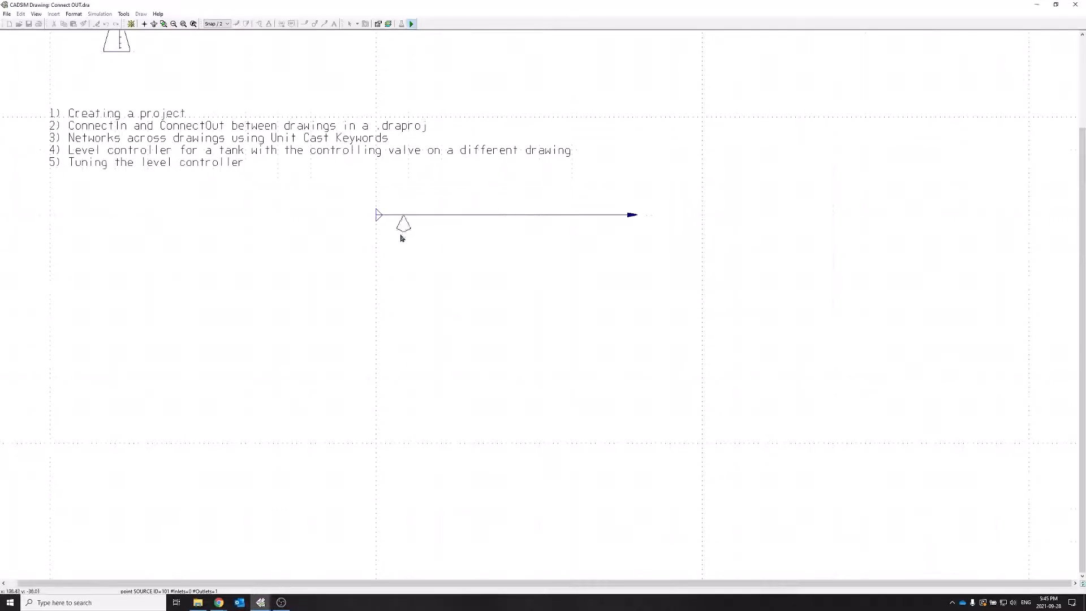
pyautogui.click(378, 229)
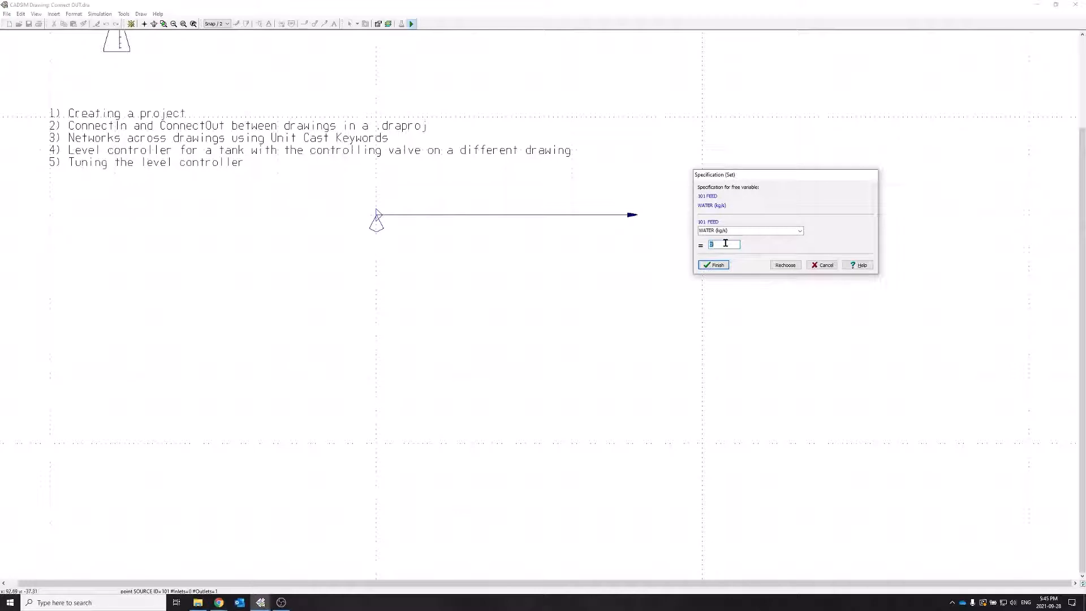
pyautogui.write('50')
pyautogui.click(715, 265)
pyautogui.click(717, 266)
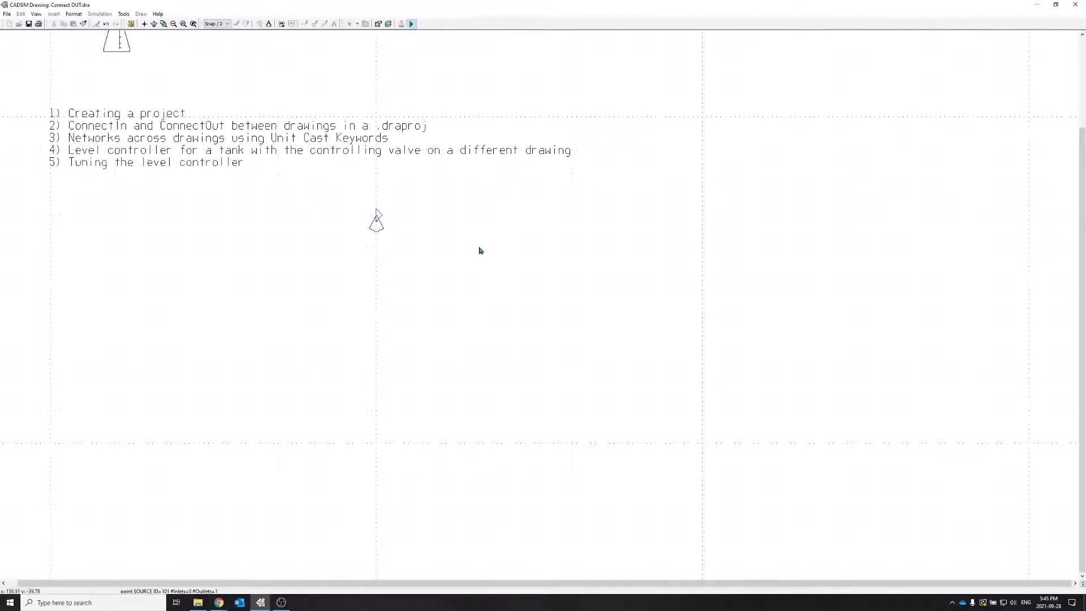
# Place the feed's TEMPERATURE specification at the source and accept 50 °C.
pyautogui.click(731, 293)
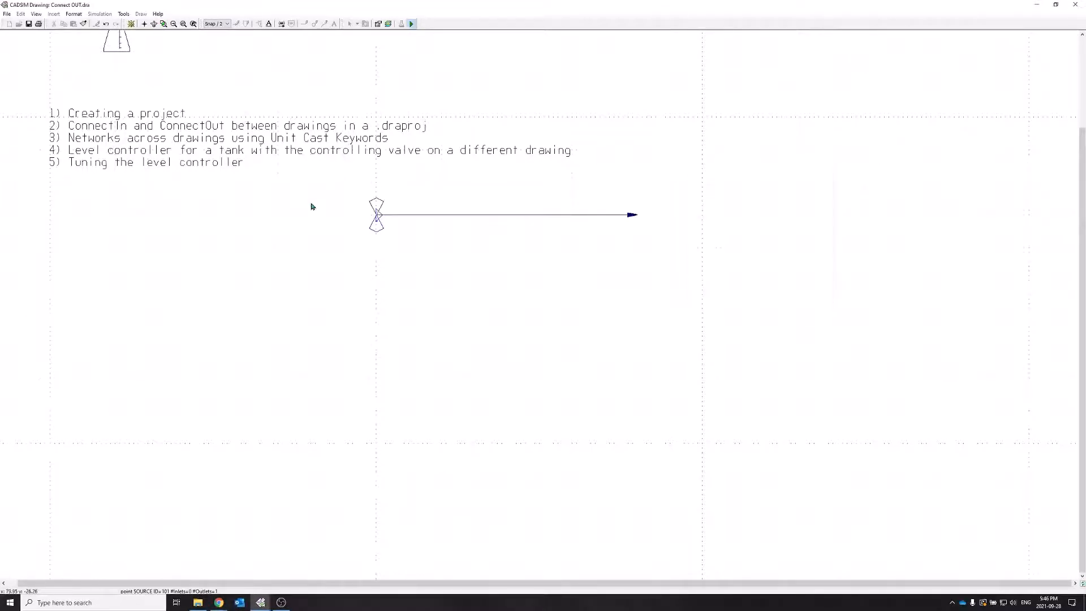
pyautogui.click(331, 230)
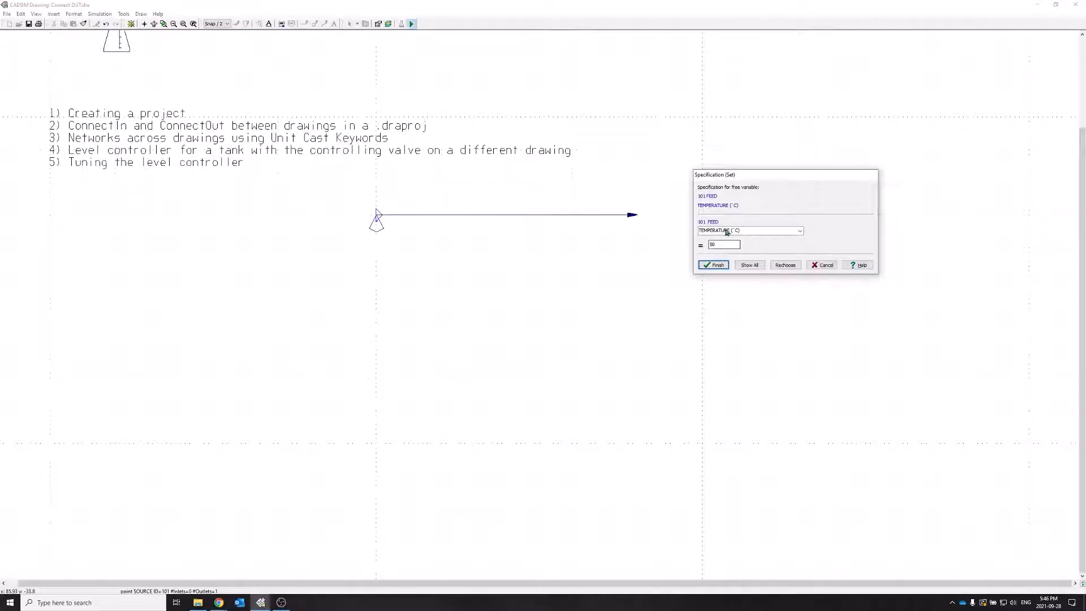
pyautogui.click(718, 265)
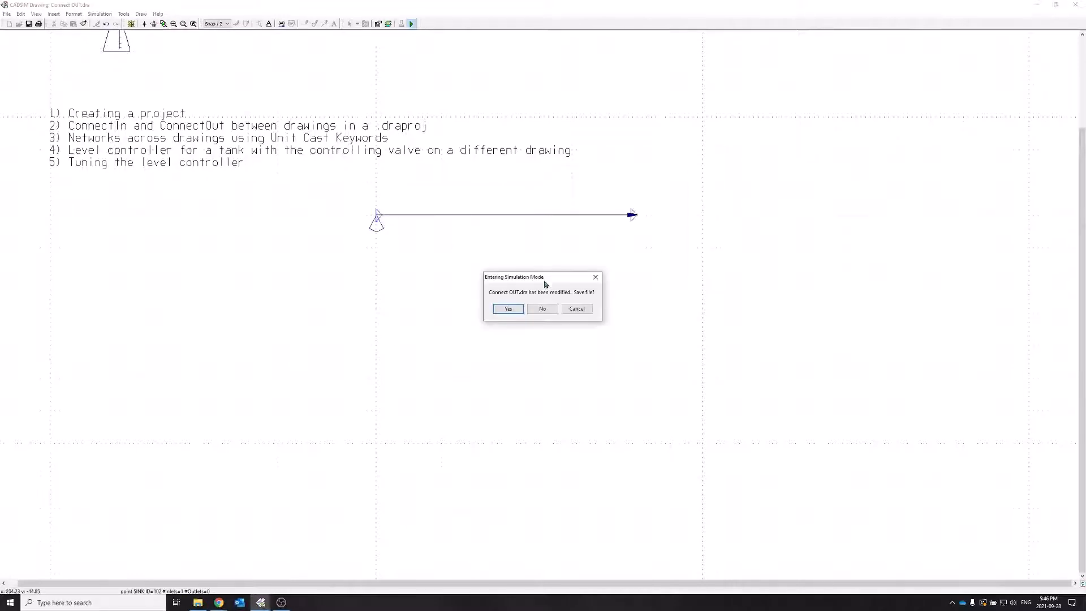
# Check the feed stream's values in a simulation run and return to drawing mode with the drawing changes saved.
pyautogui.click(508, 309)
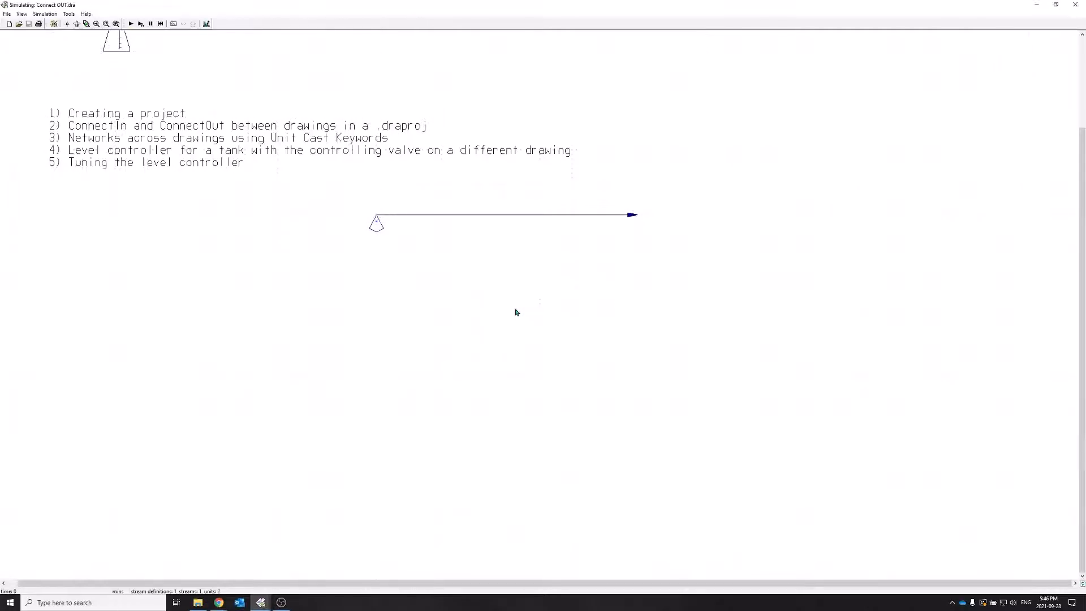
pyautogui.click(131, 24)
pyautogui.doubleClick(493, 219)
pyautogui.moveTo(235, 41)
pyautogui.mouseDown()
pyautogui.moveTo(601, 280)
pyautogui.moveTo(550, 238)
pyautogui.mouseUp()
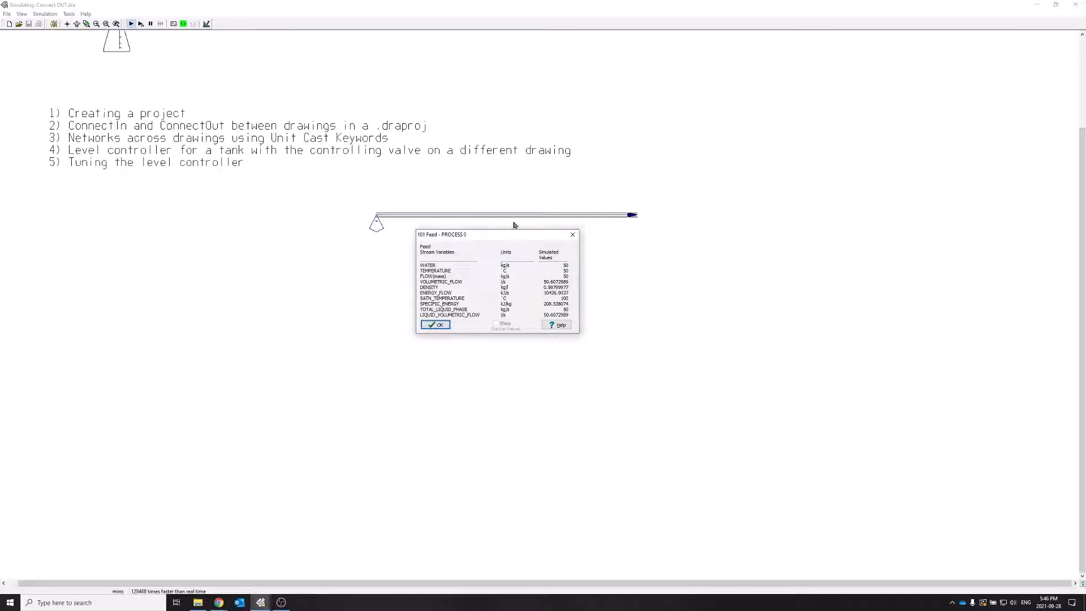
pyautogui.click(436, 325)
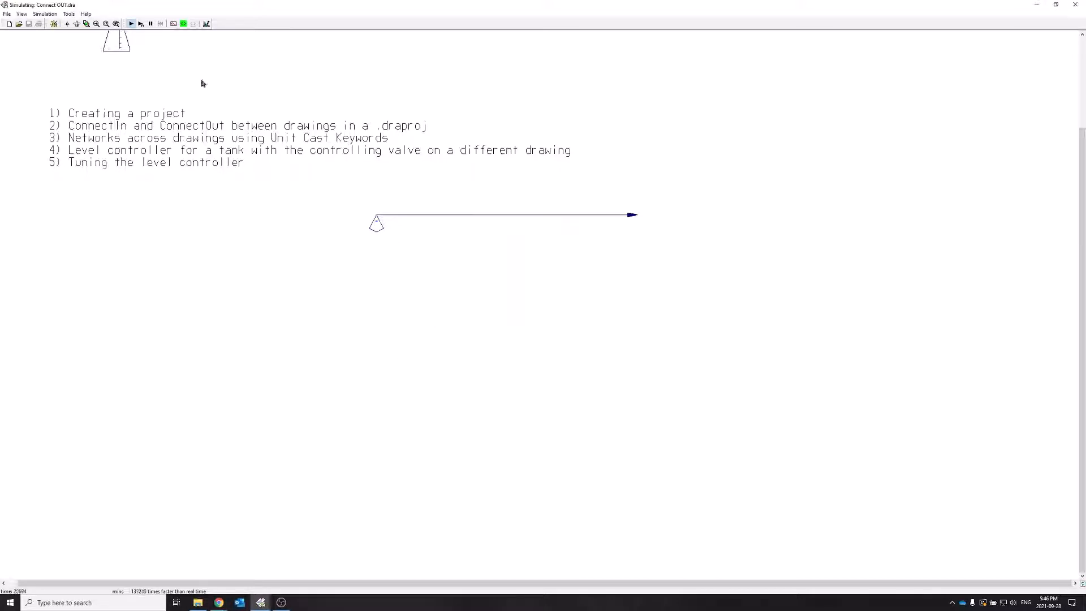
pyautogui.click(208, 25)
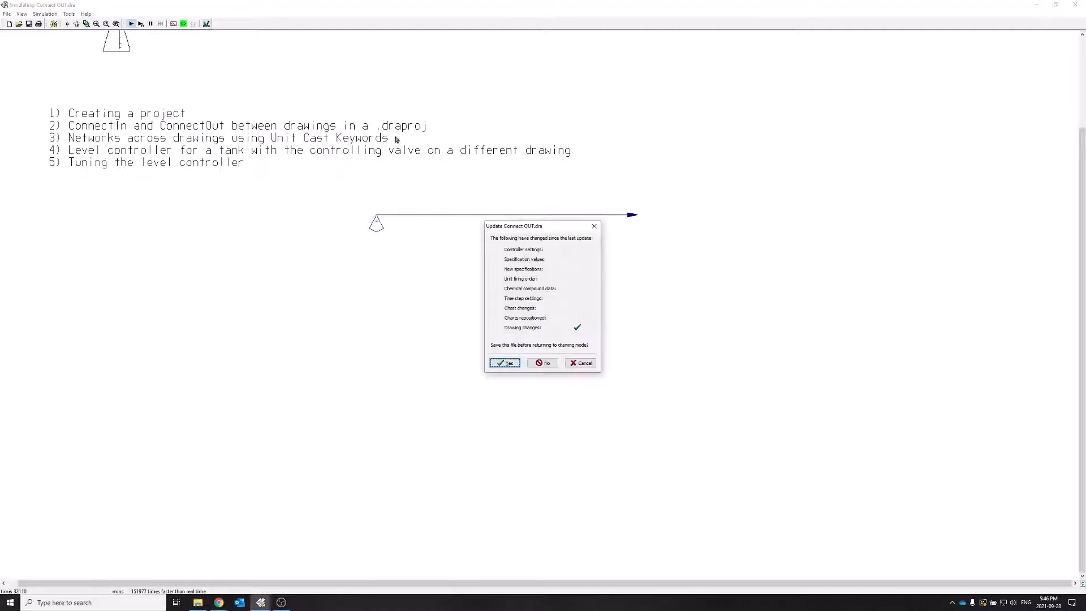
pyautogui.click(503, 360)
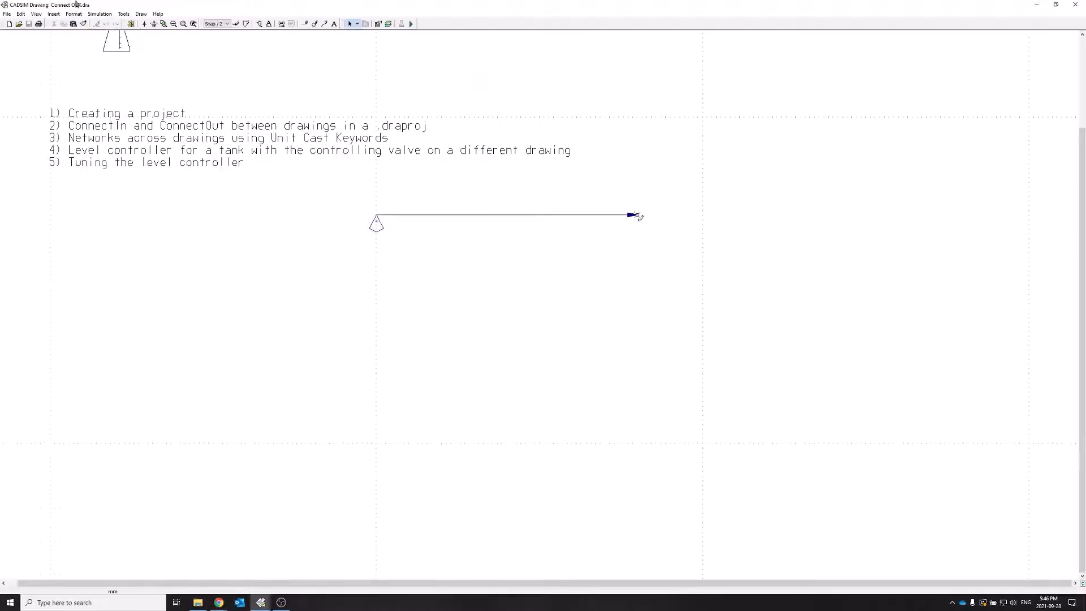
# Save a copy of the drawing as Connect IN.dra in the Draproj folder.
pyautogui.click(7, 14)
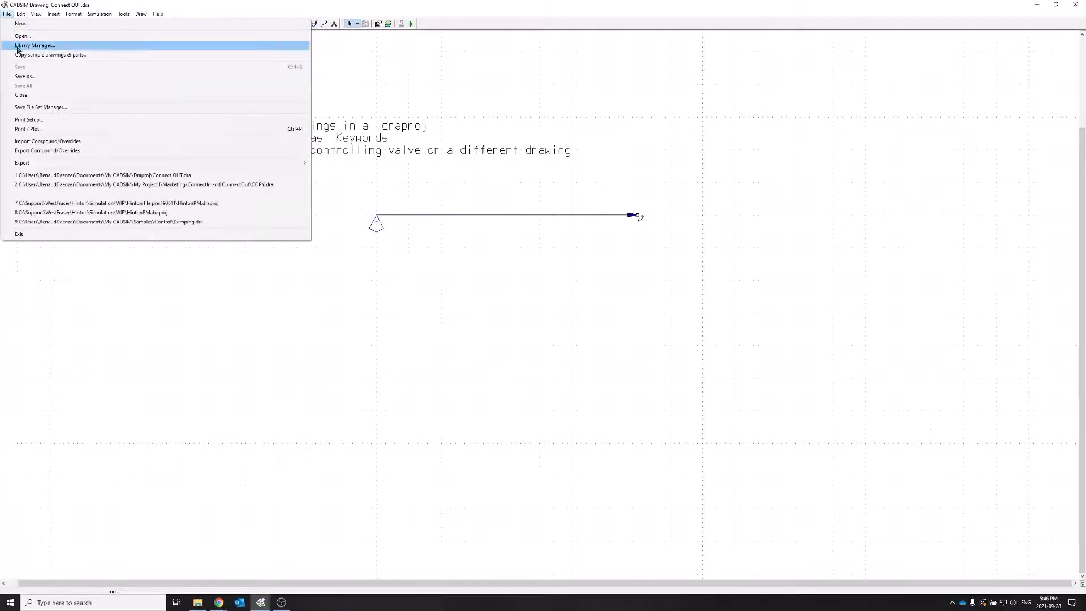
pyautogui.click(31, 77)
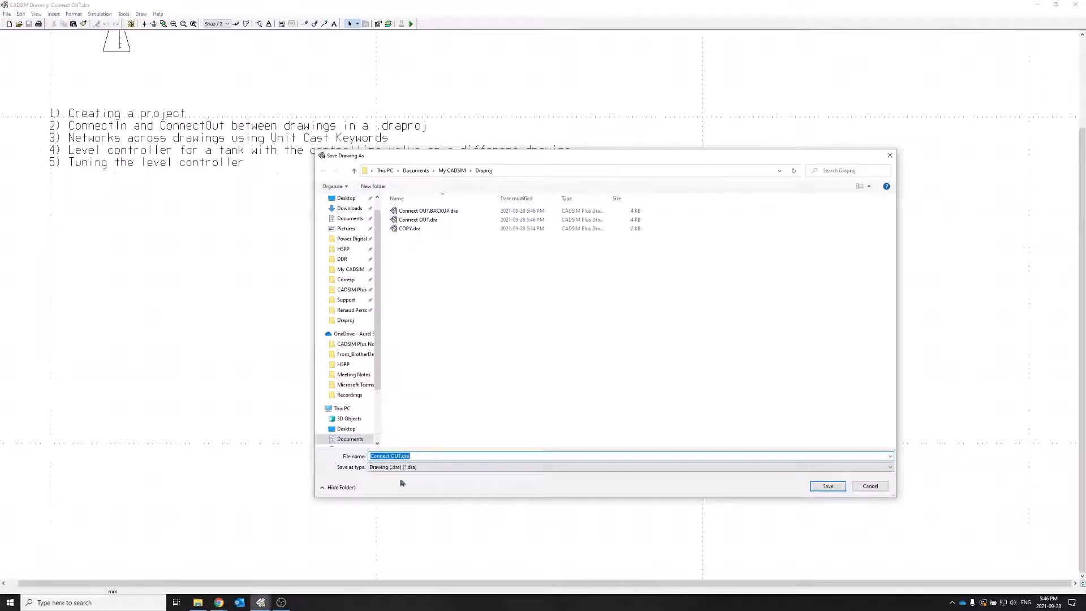
pyautogui.click(391, 456)
pyautogui.click(827, 487)
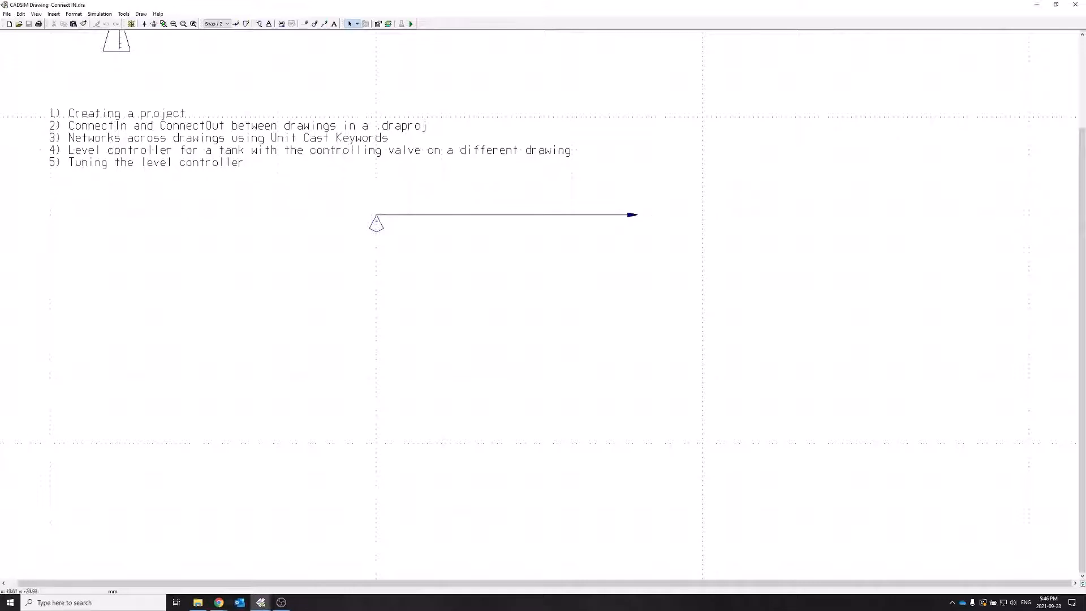
# Delete the five-line topic list text from the Connect IN drawing.
pyautogui.moveTo(32, 91); pyautogui.dragTo(90, 200)
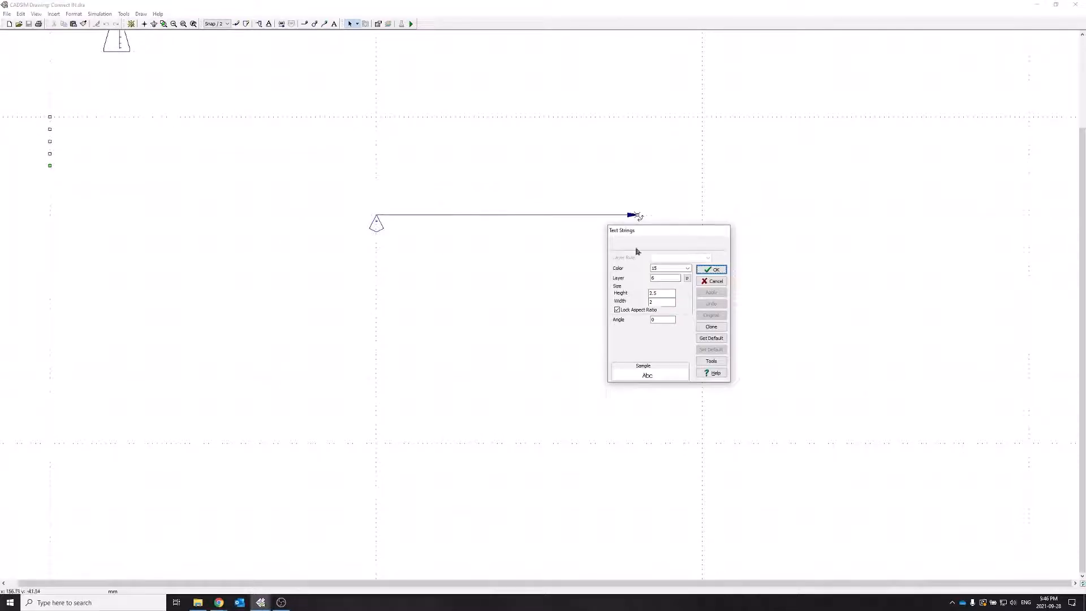
pyautogui.click(711, 269)
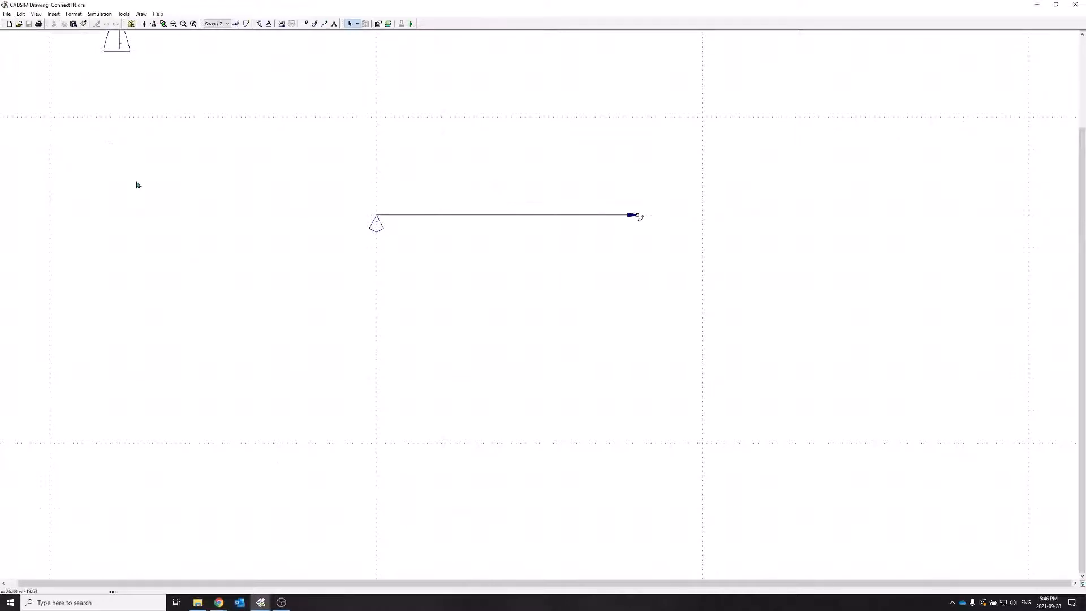
pyautogui.scroll(1, 118, 164)
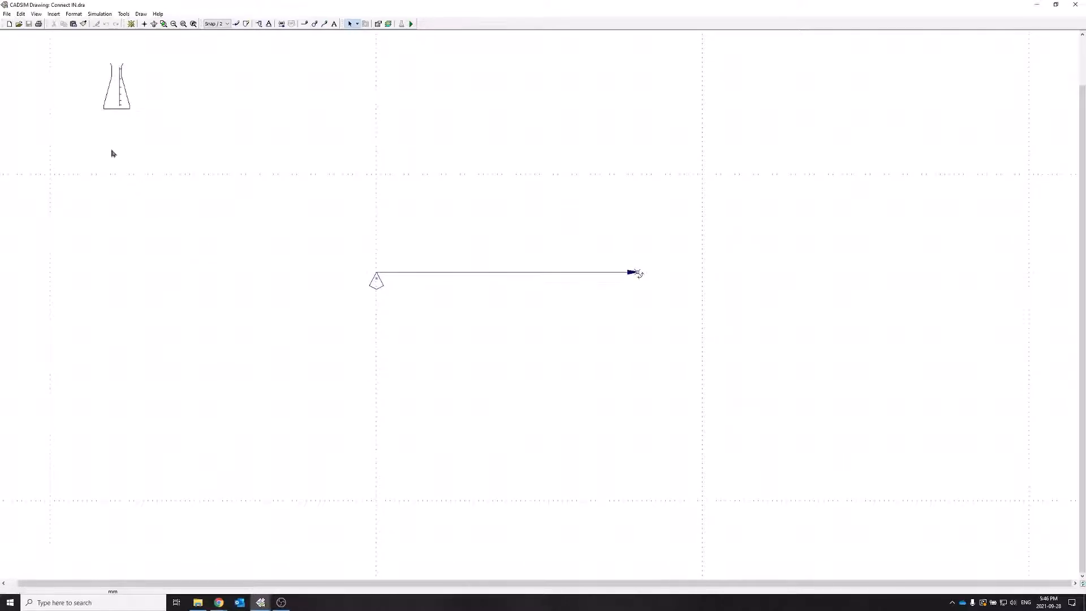
# Start a new project from the Connect IN drawing with the filename Connect OUT and IN.
pyautogui.click(8, 15)
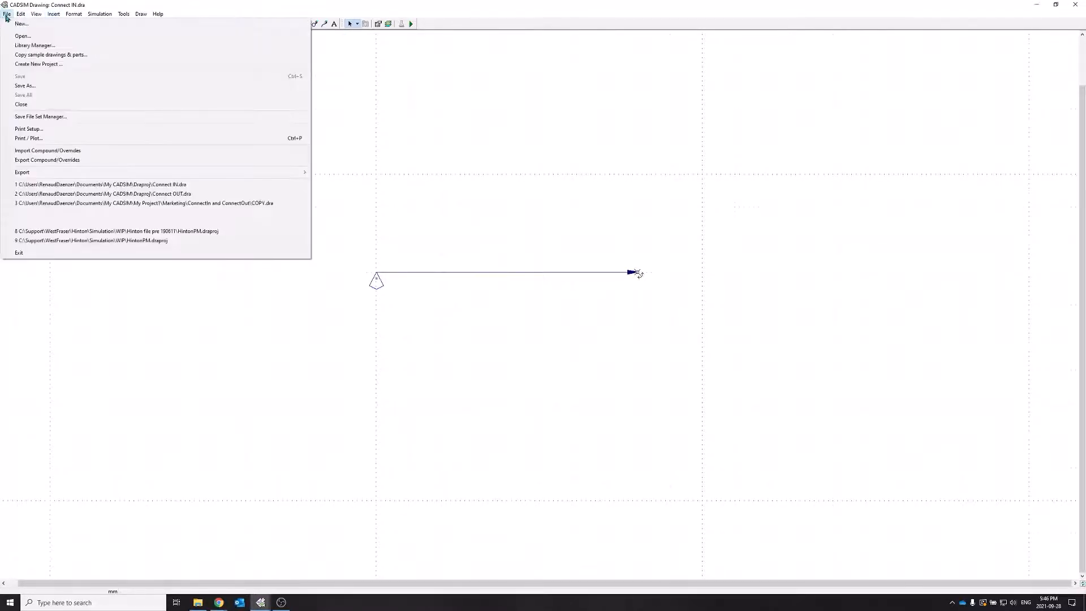
pyautogui.click(31, 65)
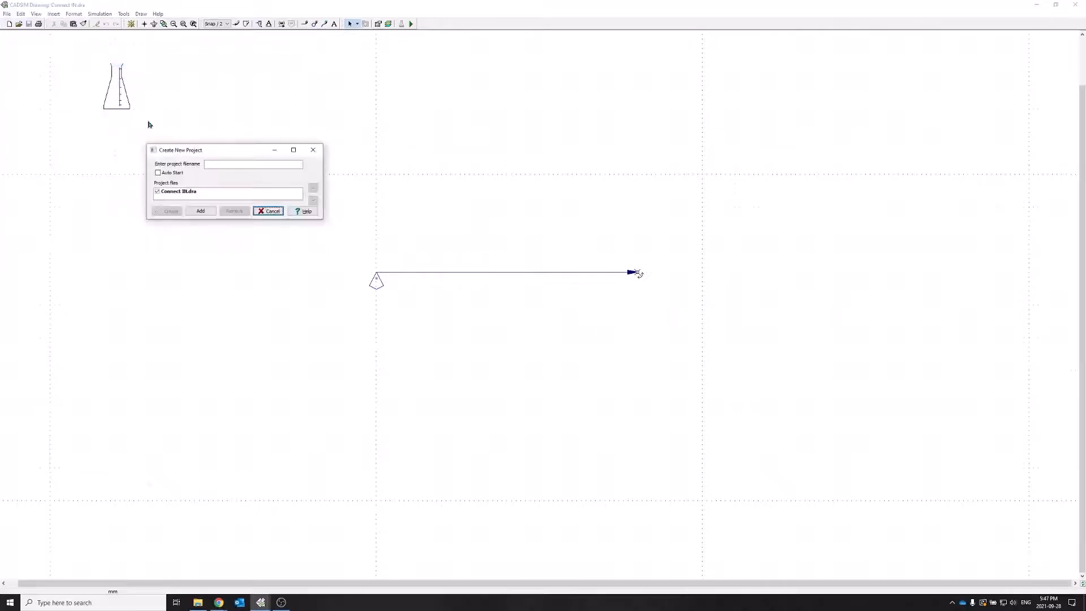
pyautogui.moveTo(203, 146); pyautogui.dragTo(387, 131)
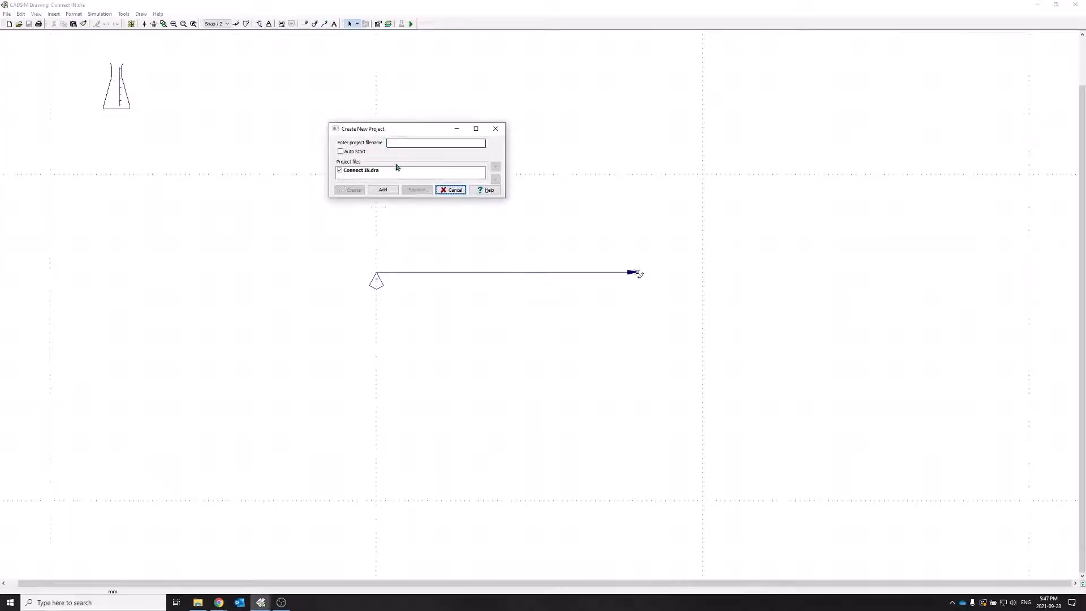
pyautogui.click(390, 143)
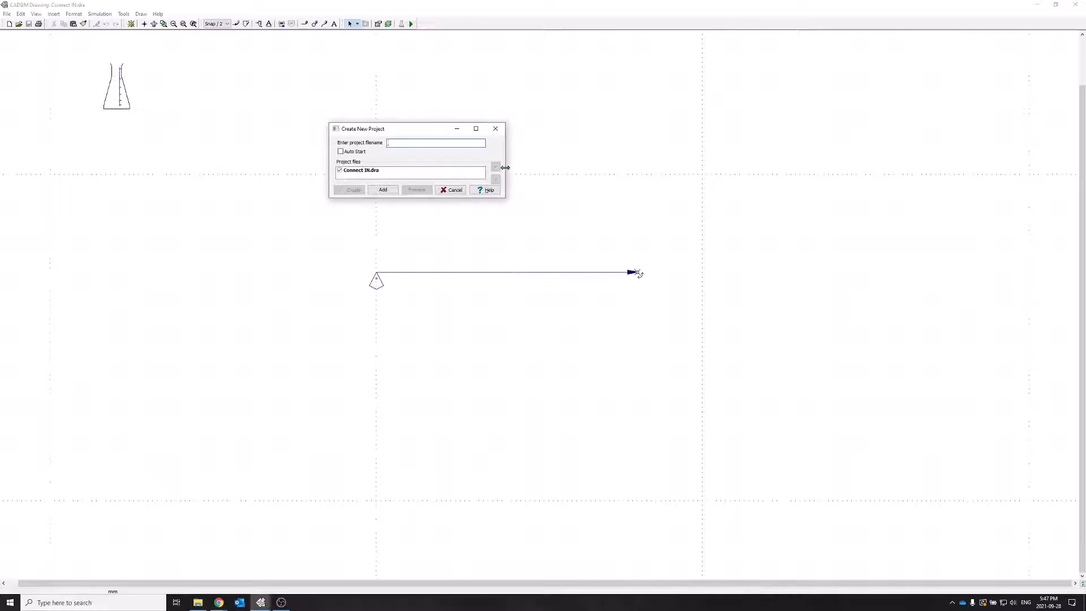
pyautogui.write('Connect OUT and IN')
# Check the drawing files in the Draproj folder in File Explorer and add Connect OUT.dra to the new project.
pyautogui.click(383, 191)
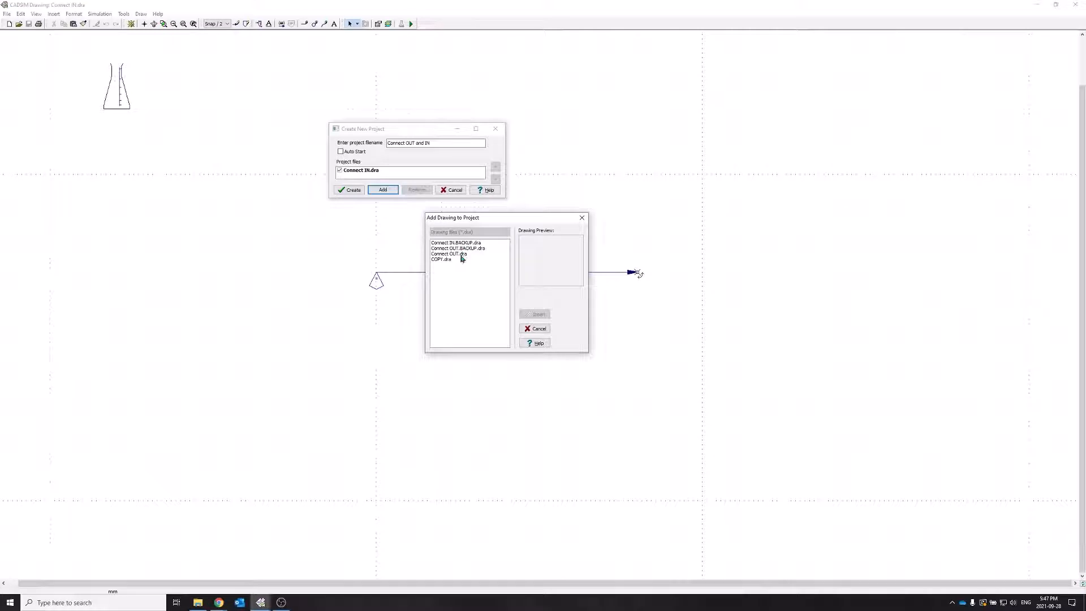
pyautogui.click(197, 603)
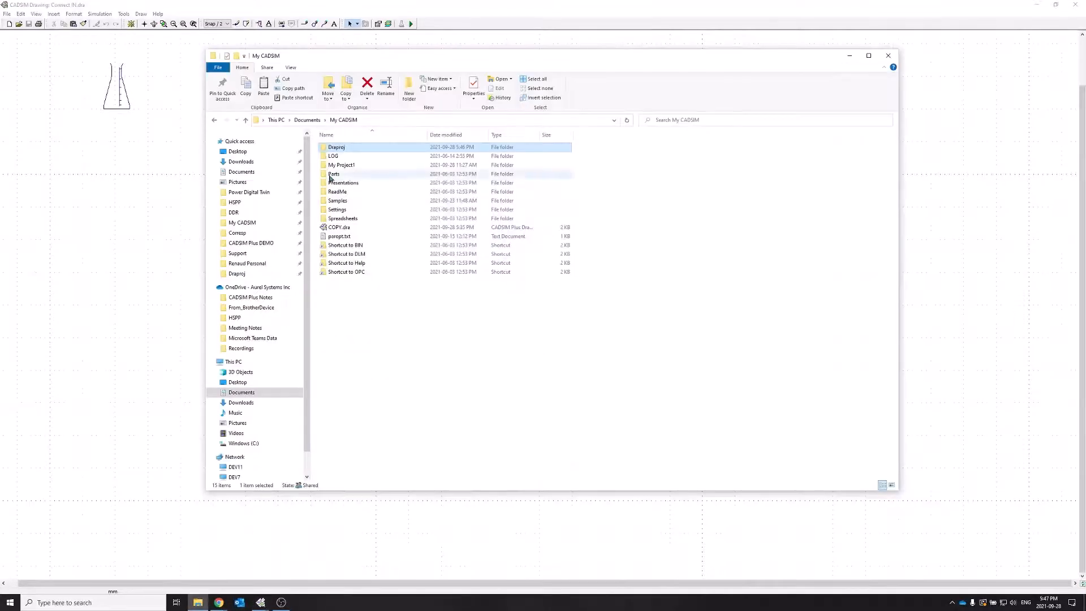
pyautogui.doubleClick(351, 148)
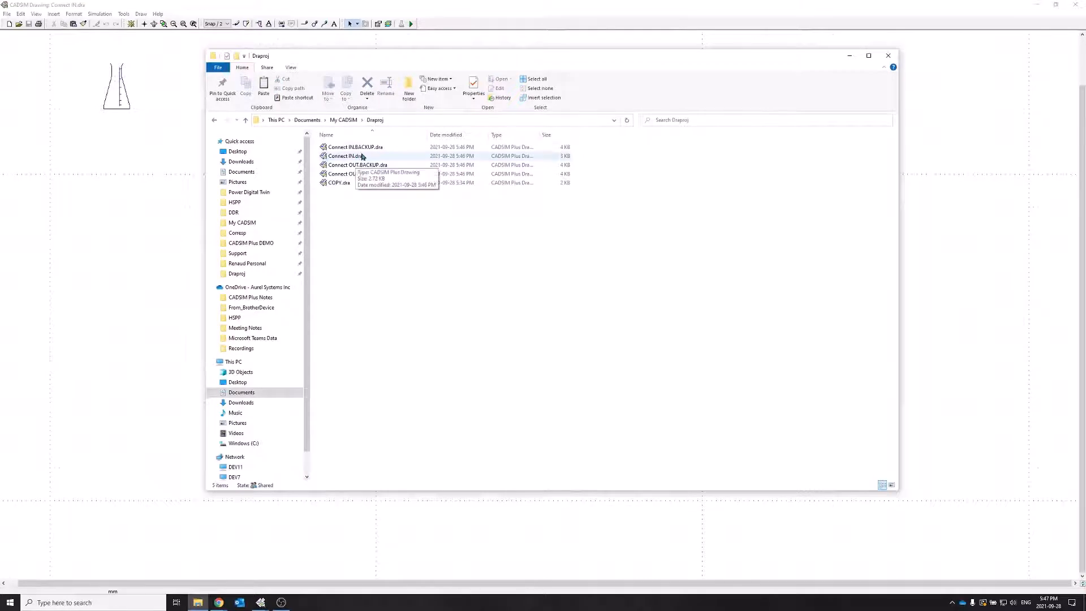
pyautogui.click(848, 58)
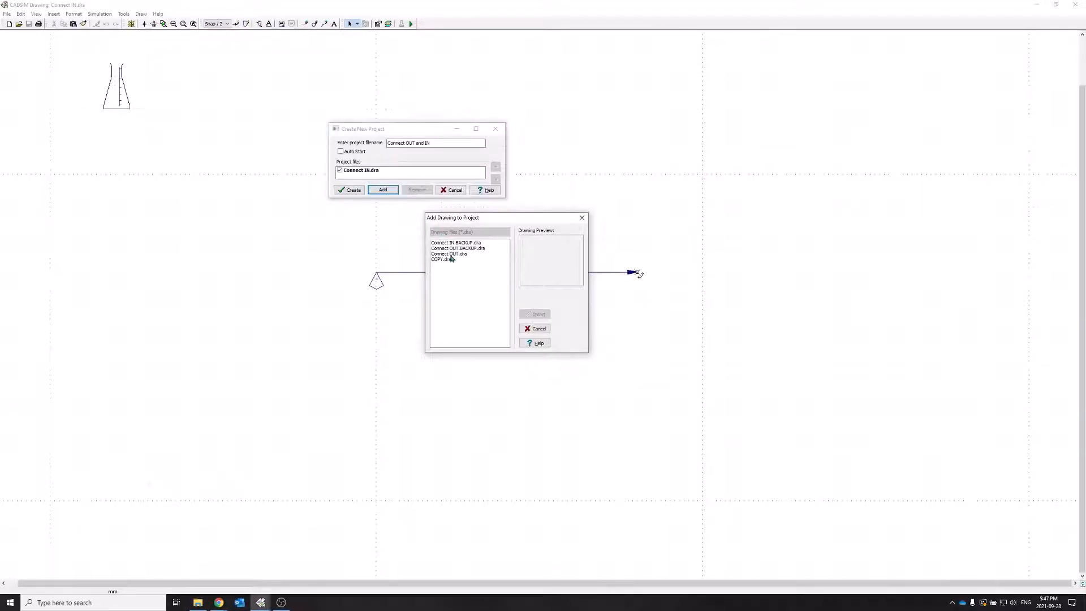
pyautogui.click(451, 254)
pyautogui.click(534, 315)
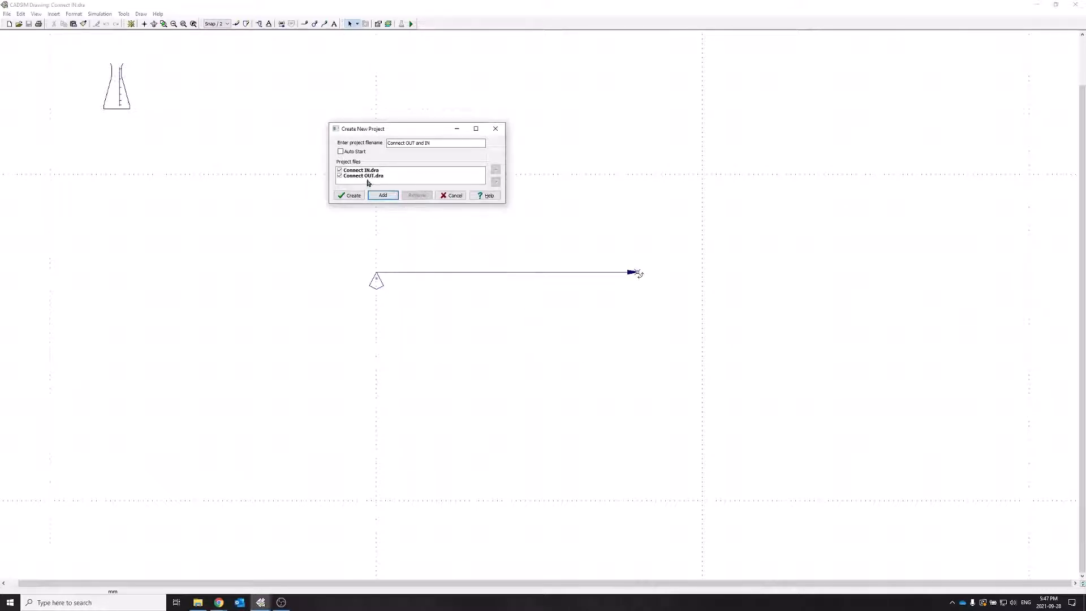
# Move Connect OUT.dra ahead of Connect IN.dra in the project files and create the project.
pyautogui.click(368, 177)
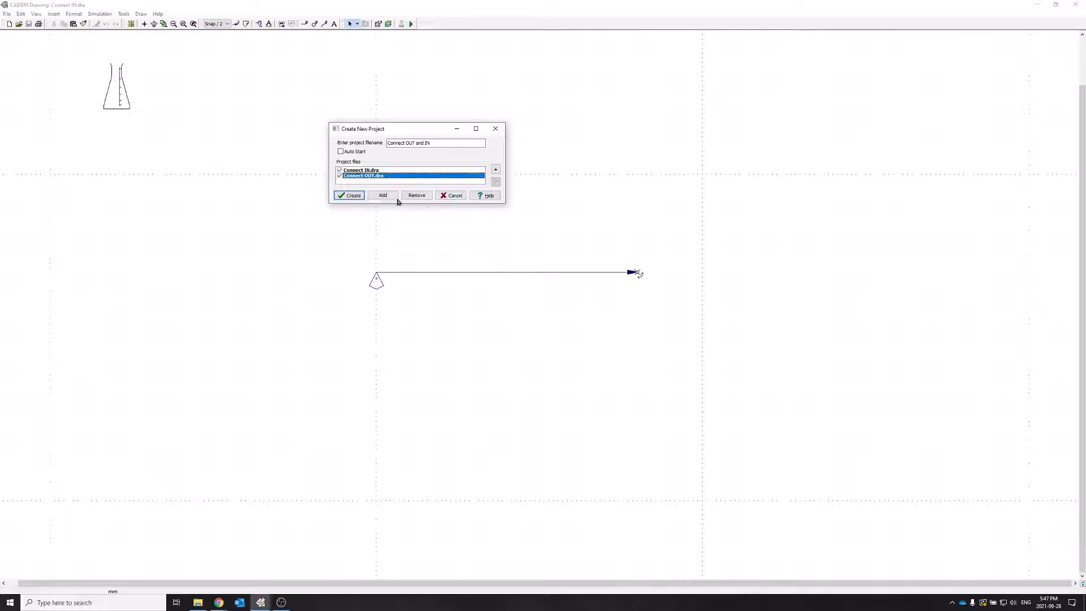
pyautogui.click(495, 169)
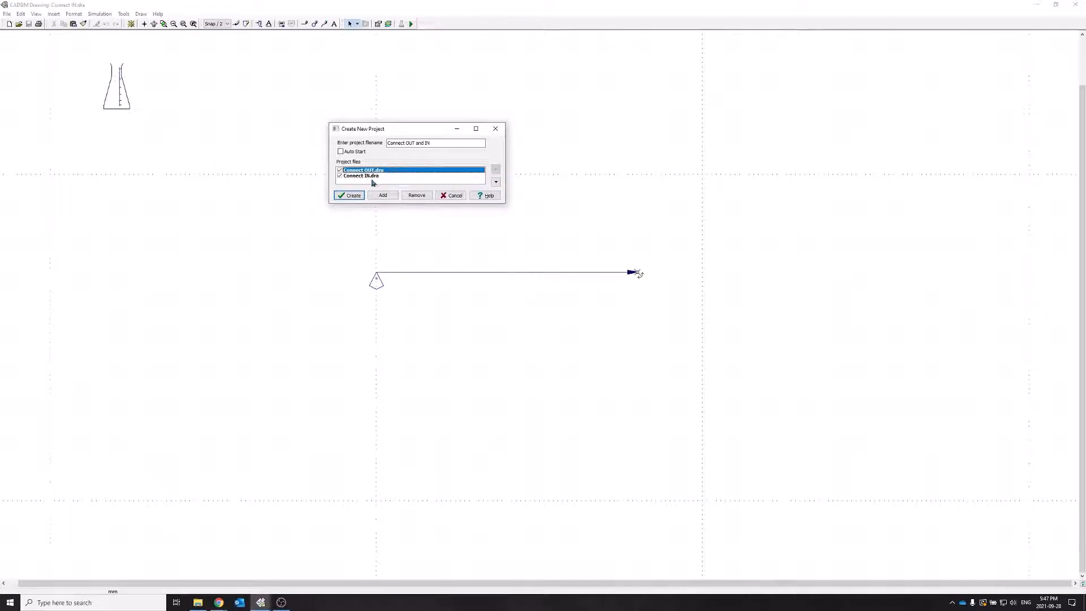
pyautogui.click(345, 196)
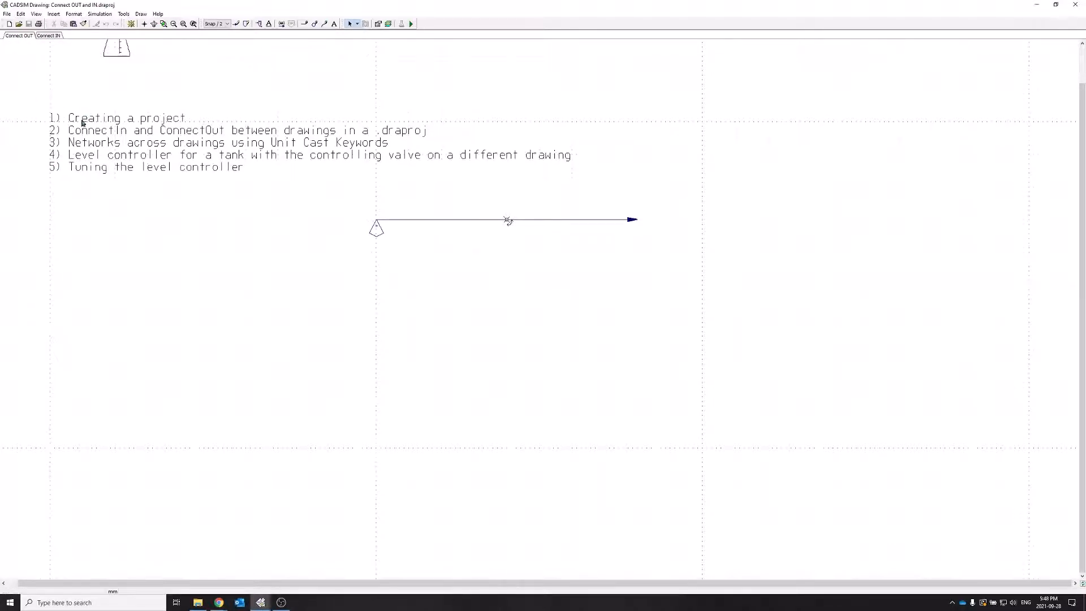
# Simulate the project, examine the feed stream's values in the Connect IN drawing, and return to drawing mode on Connect OUT.
pyautogui.click(54, 36)
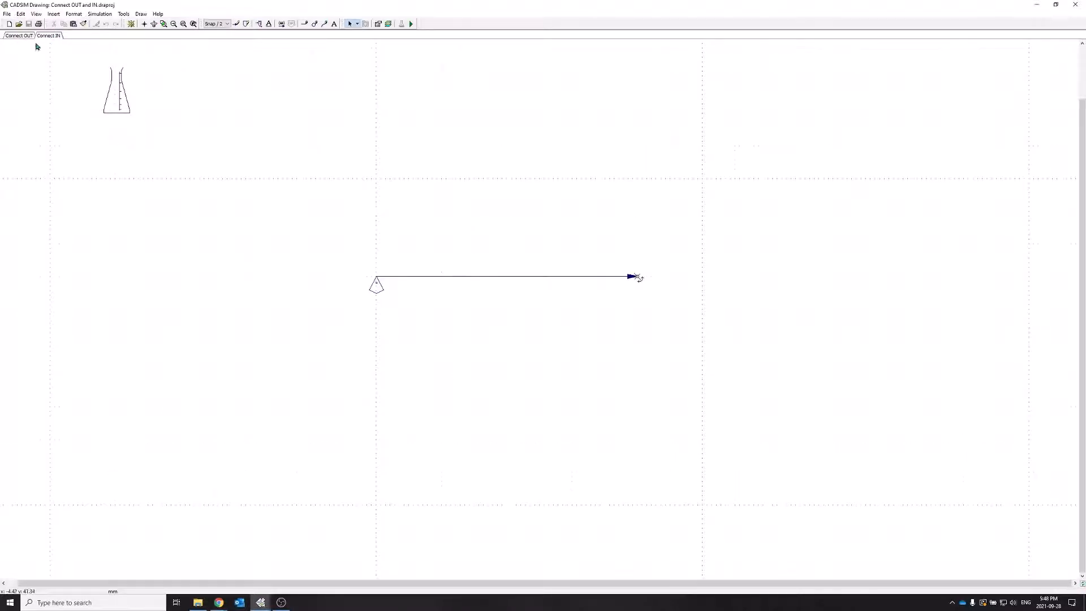
pyautogui.click(413, 26)
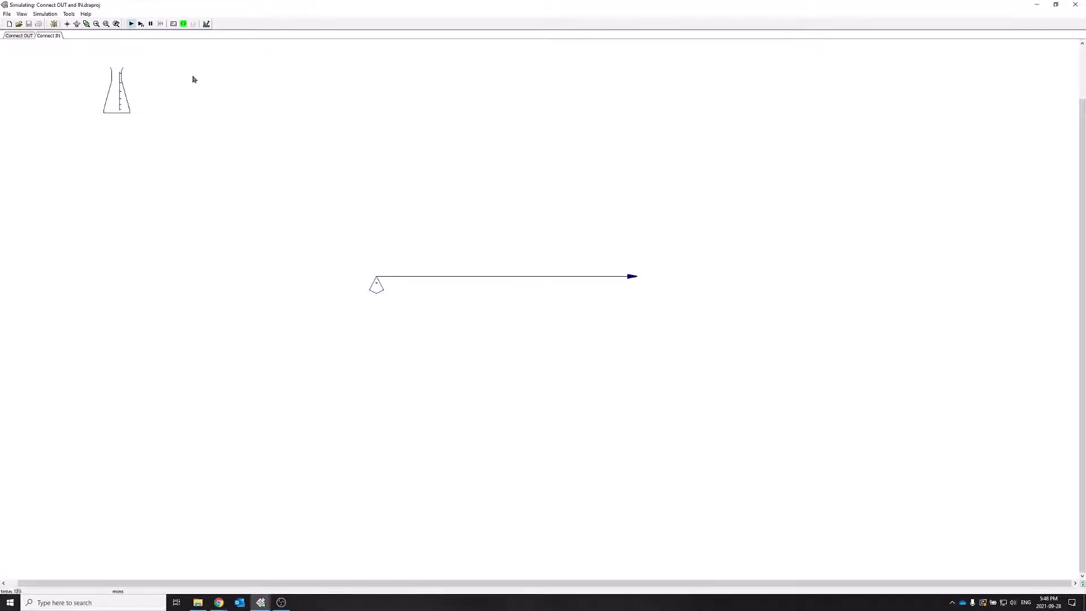
pyautogui.doubleClick(548, 277)
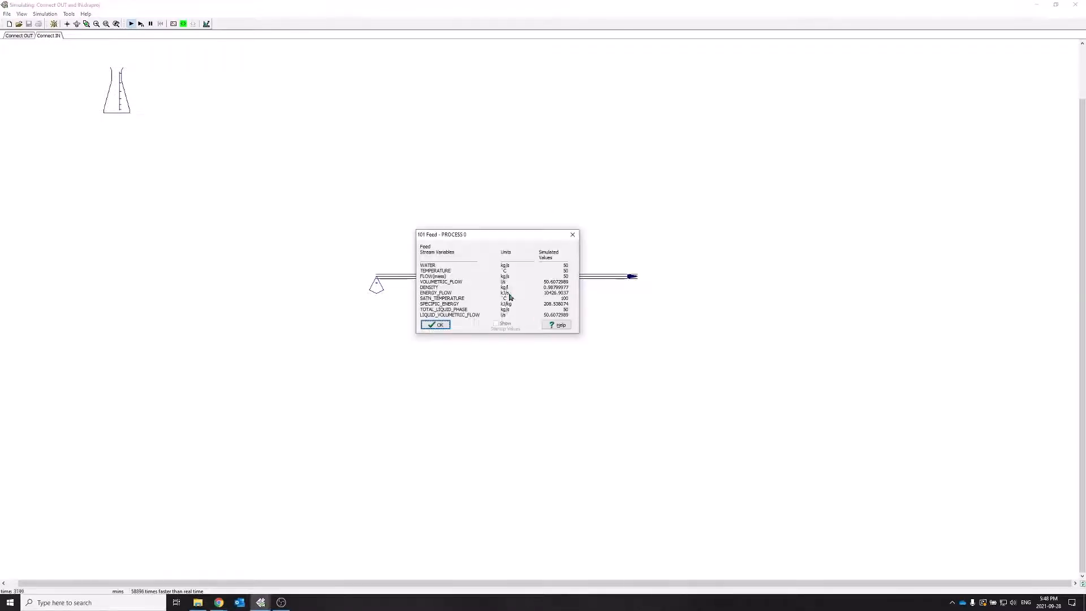
pyautogui.click(439, 323)
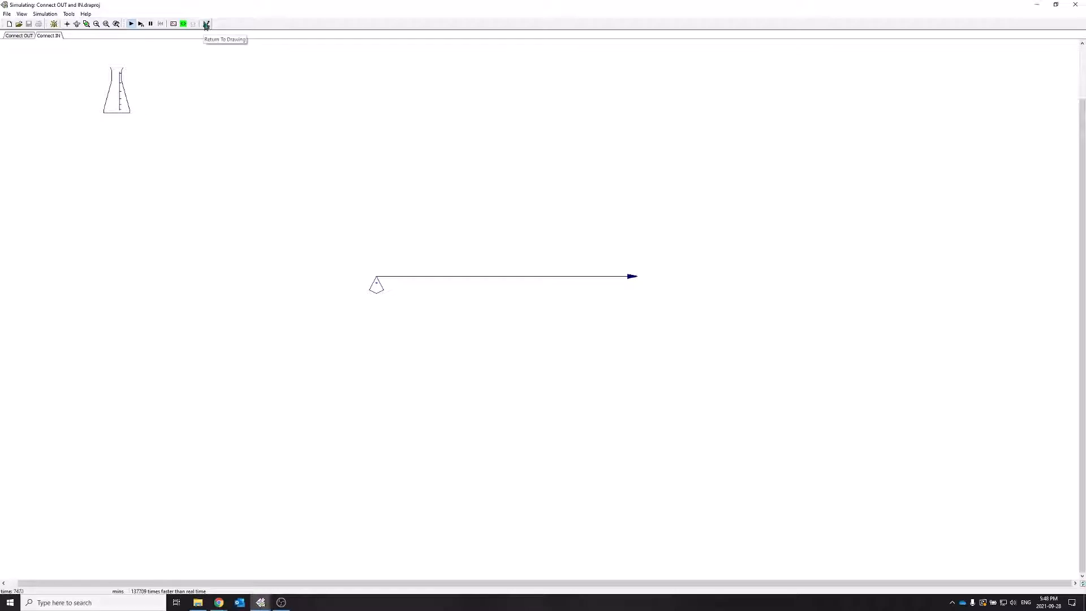
pyautogui.click(32, 37)
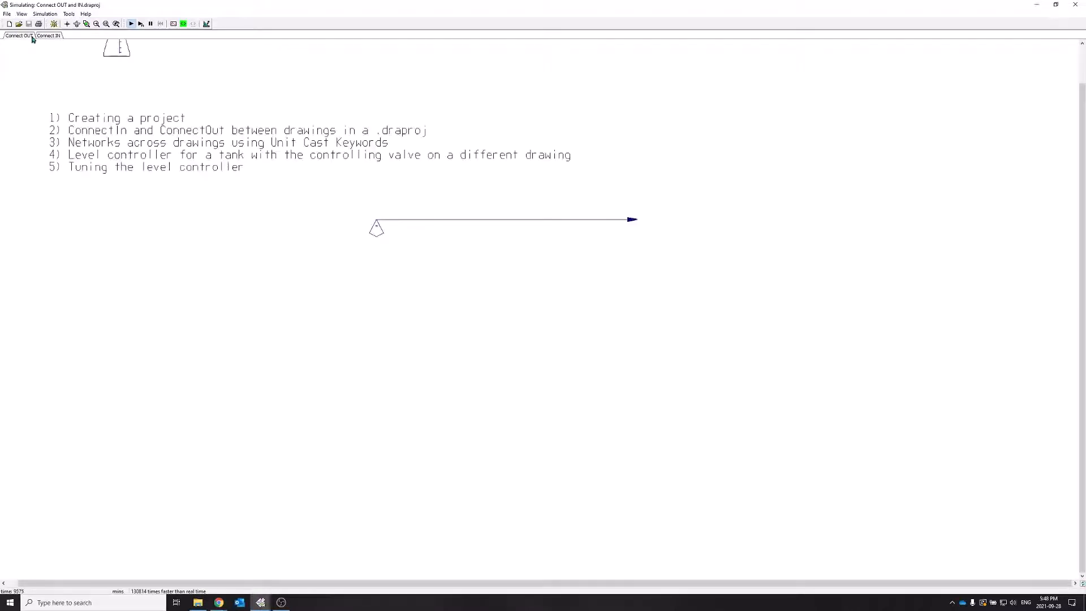
pyautogui.click(207, 25)
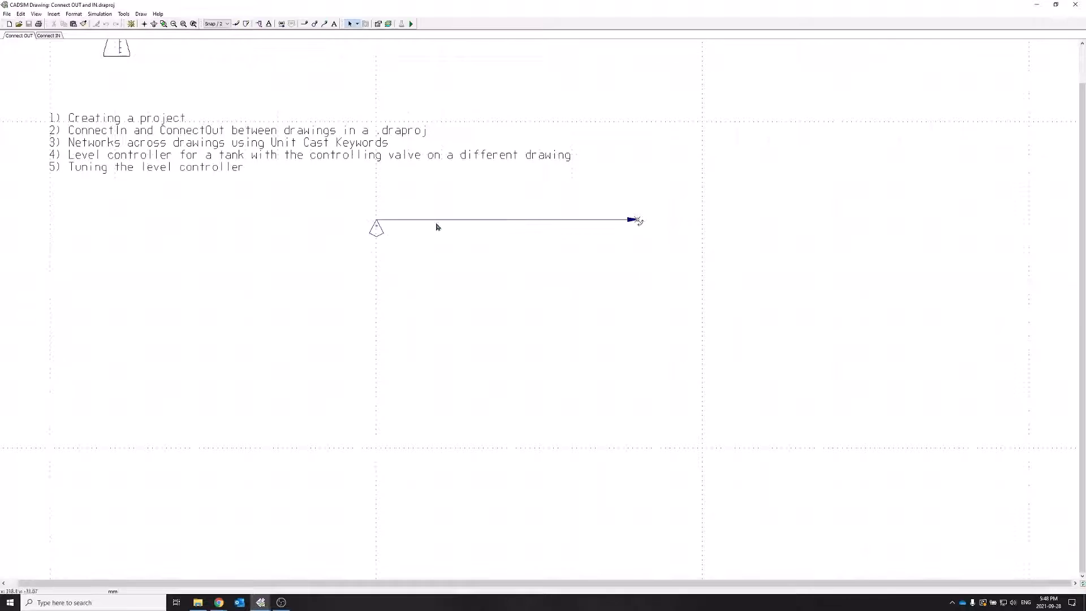
pyautogui.click(49, 35)
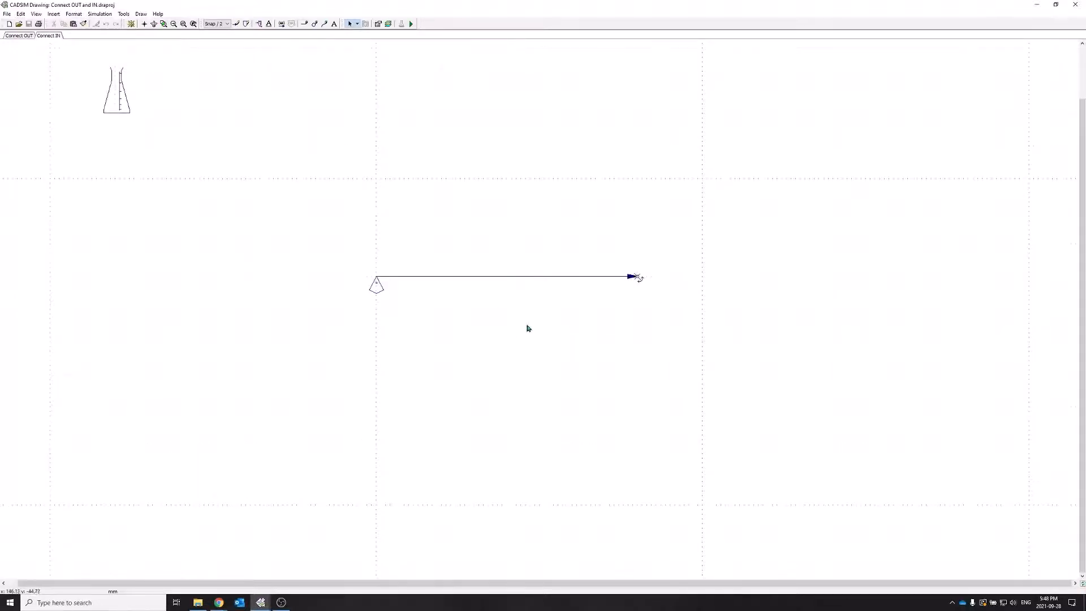
pyautogui.scroll(-1, 526, 324)
pyautogui.click(18, 35)
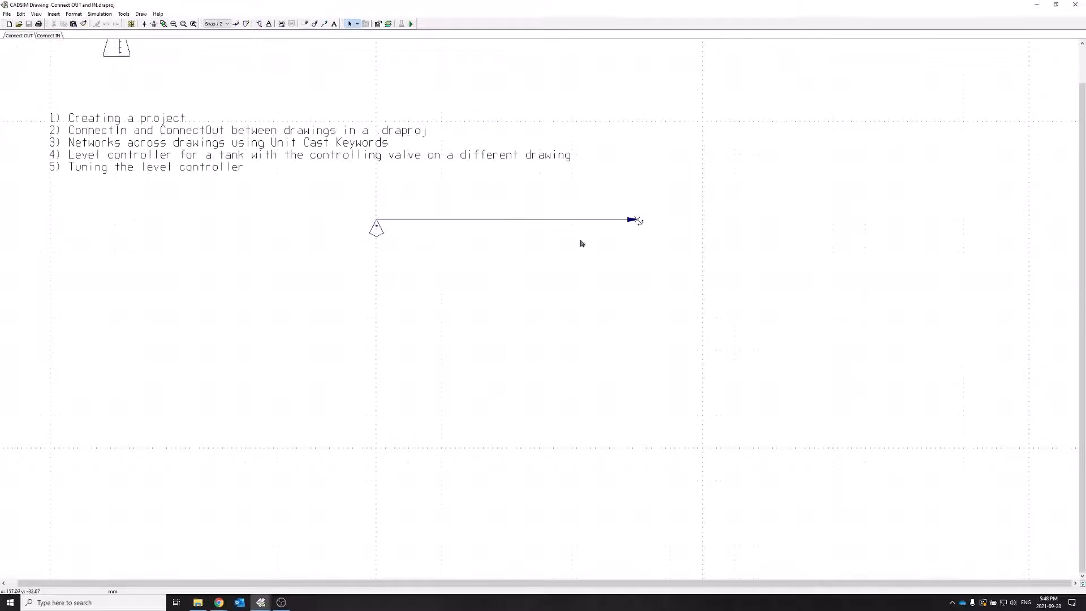
# Choose the ConnectOut part from the Process library for insertion in the Connect OUT drawing.
pyautogui.scroll(1, 702, 303)
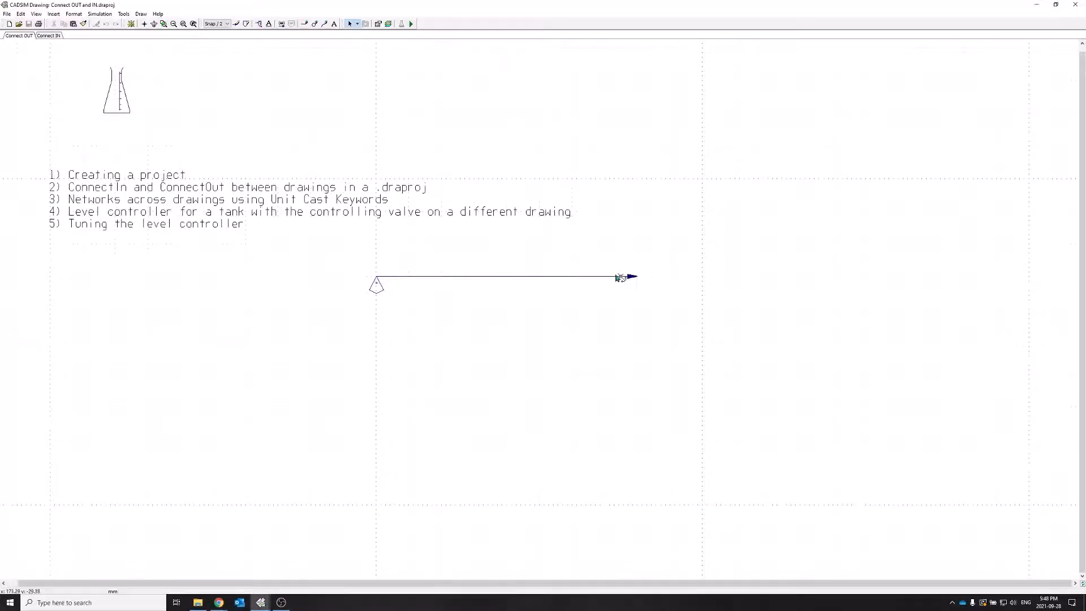
pyautogui.click(259, 25)
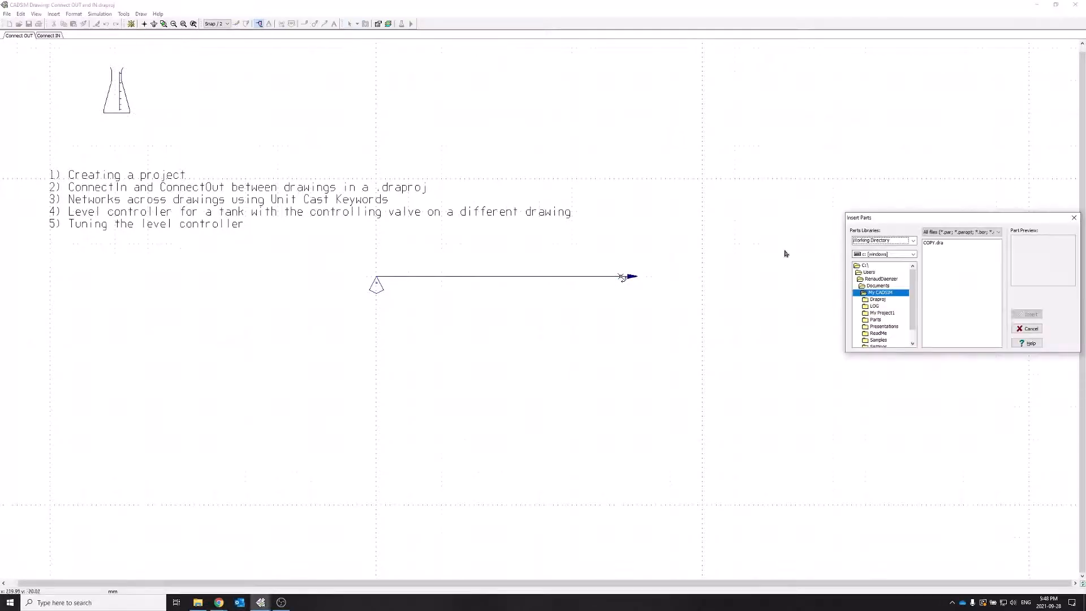
pyautogui.moveTo(910, 220); pyautogui.dragTo(655, 165)
pyautogui.click(637, 187)
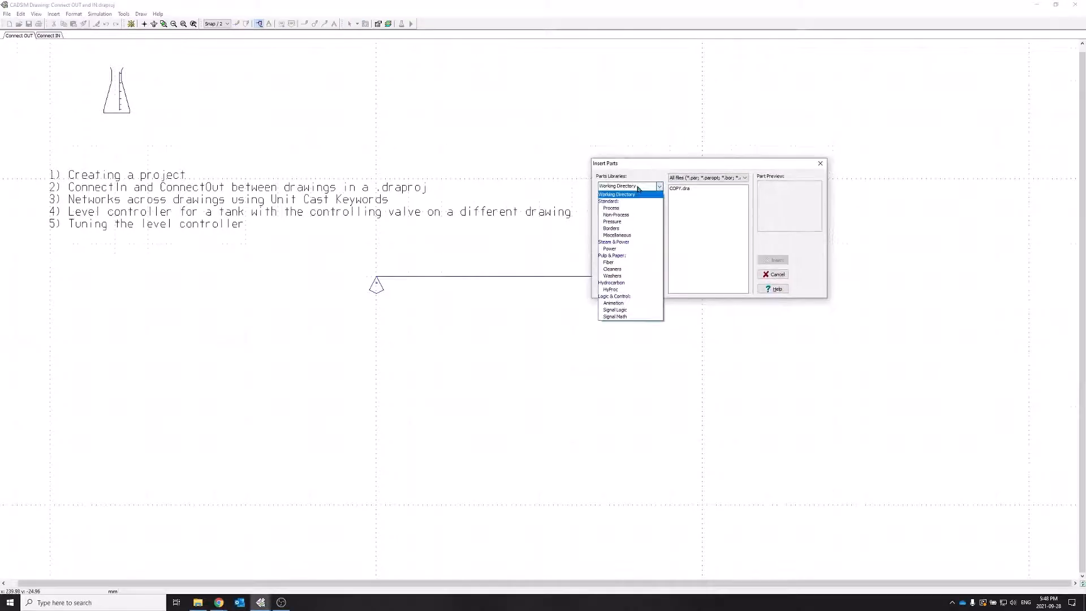
pyautogui.click(623, 211)
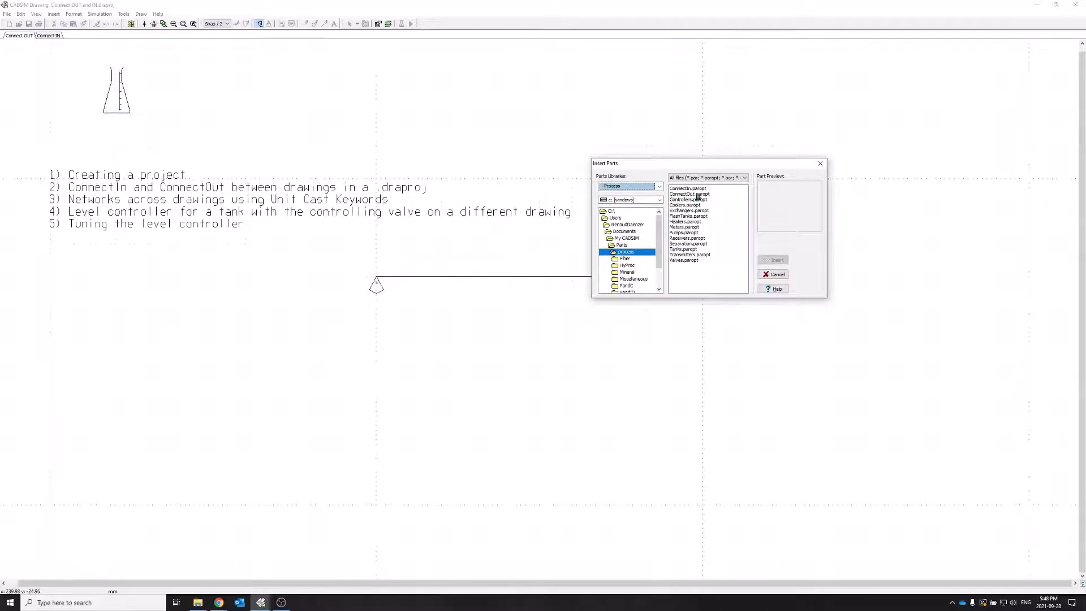
pyautogui.click(698, 195)
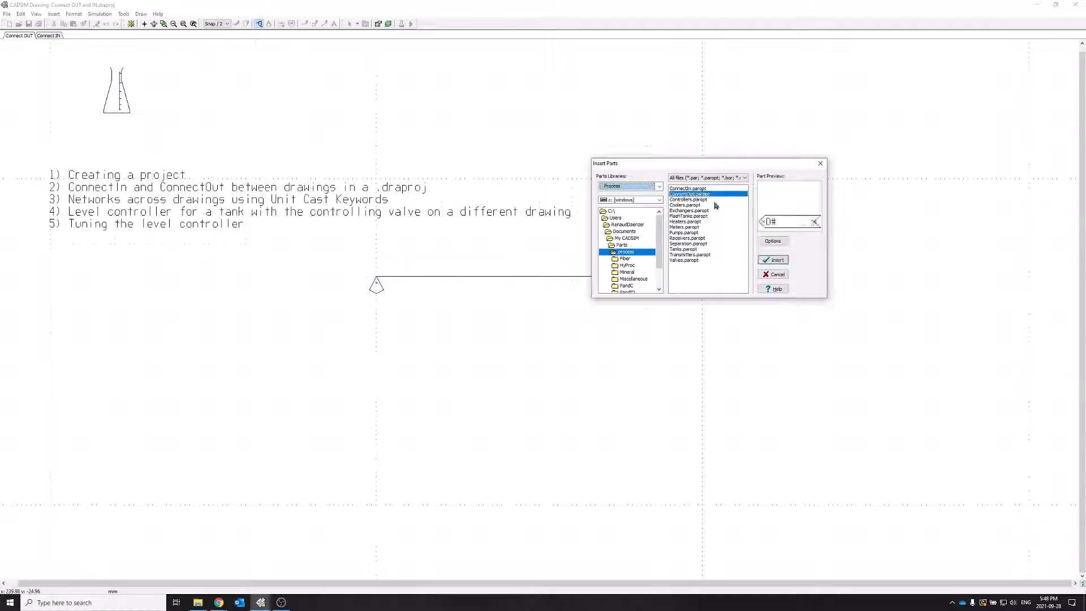
# Set the ConnectOut part's location option to Right and insert the part at the end of the feed stream.
pyautogui.click(773, 242)
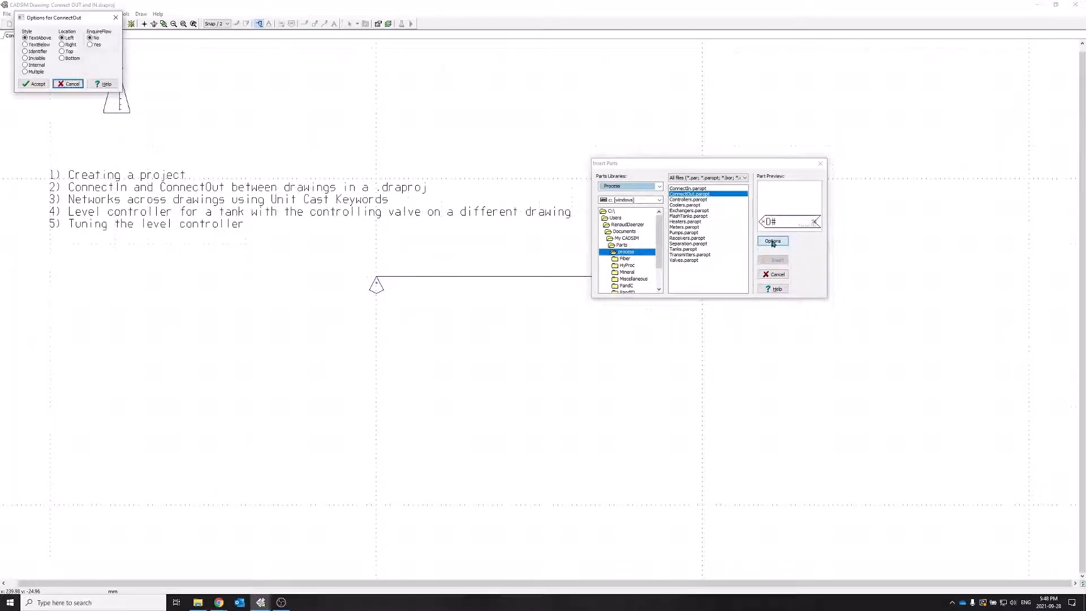
pyautogui.moveTo(86, 23); pyautogui.dragTo(476, 91)
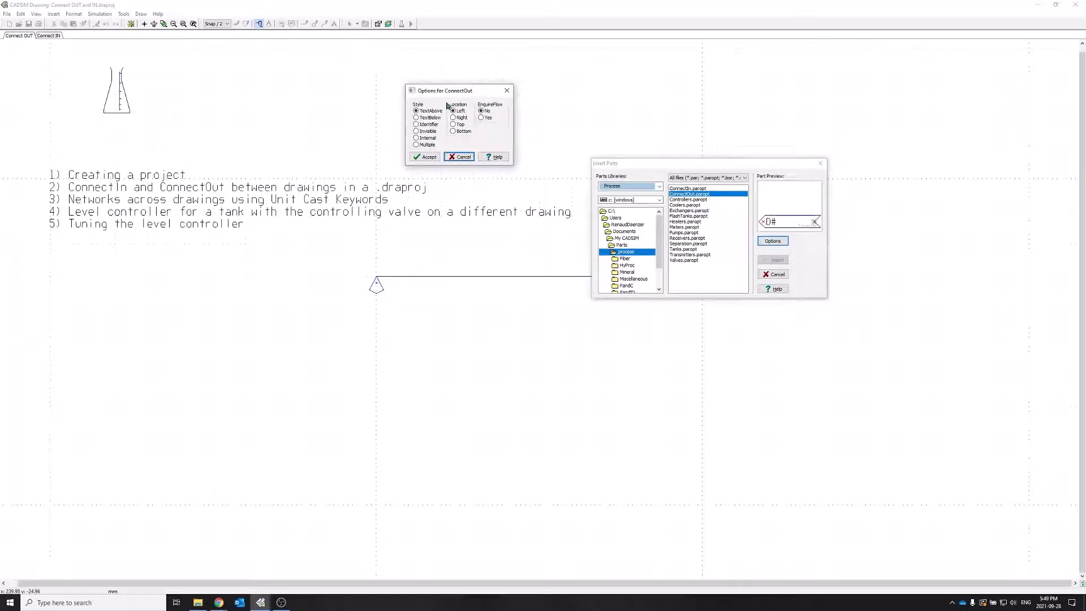
pyautogui.moveTo(453, 90); pyautogui.dragTo(465, 89)
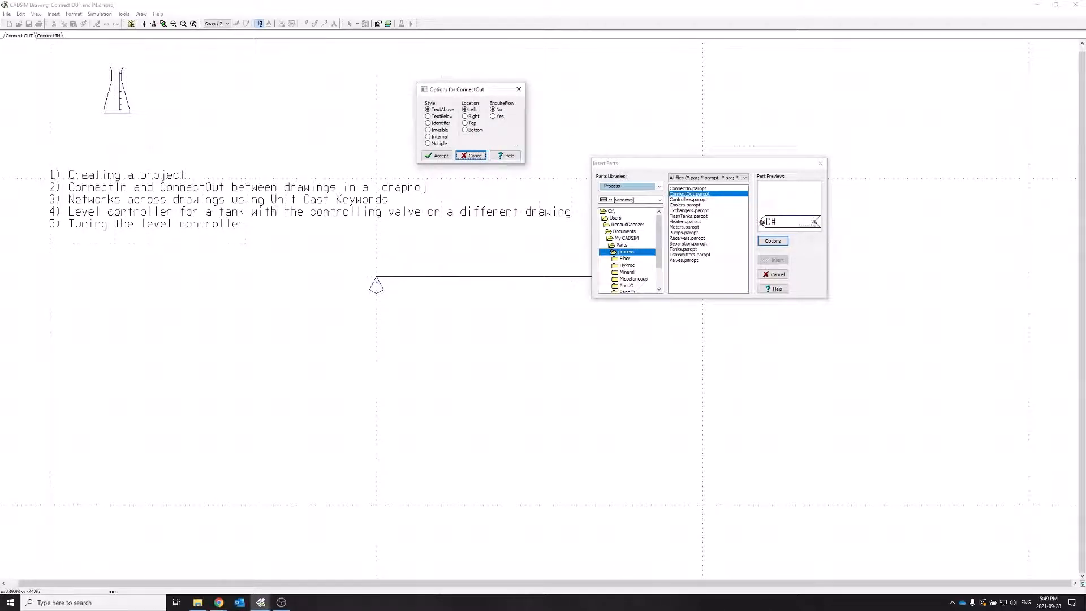
pyautogui.click(470, 117)
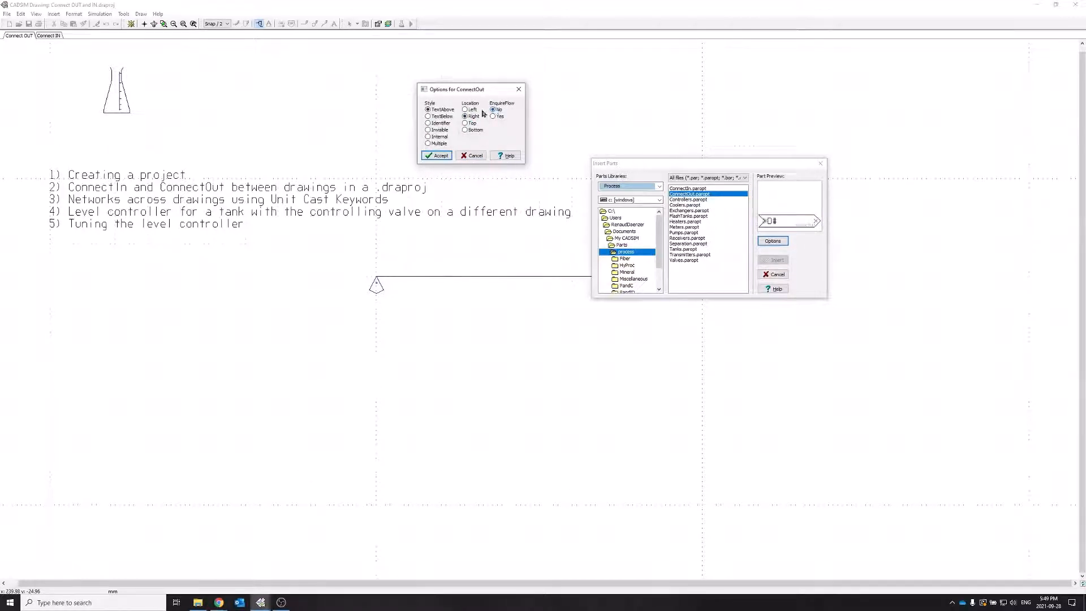
pyautogui.click(441, 155)
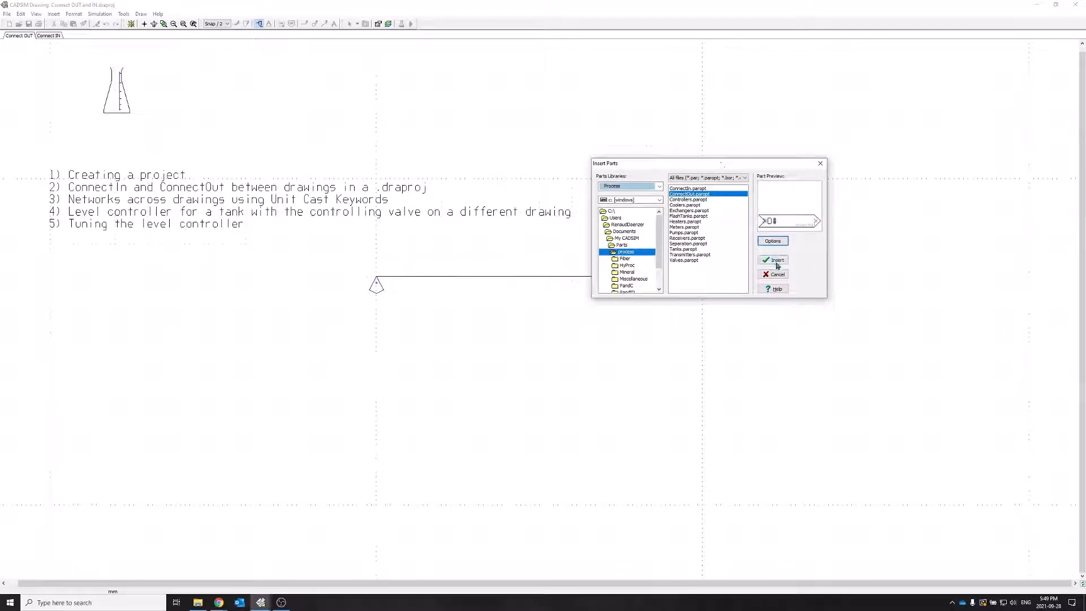
pyautogui.click(777, 261)
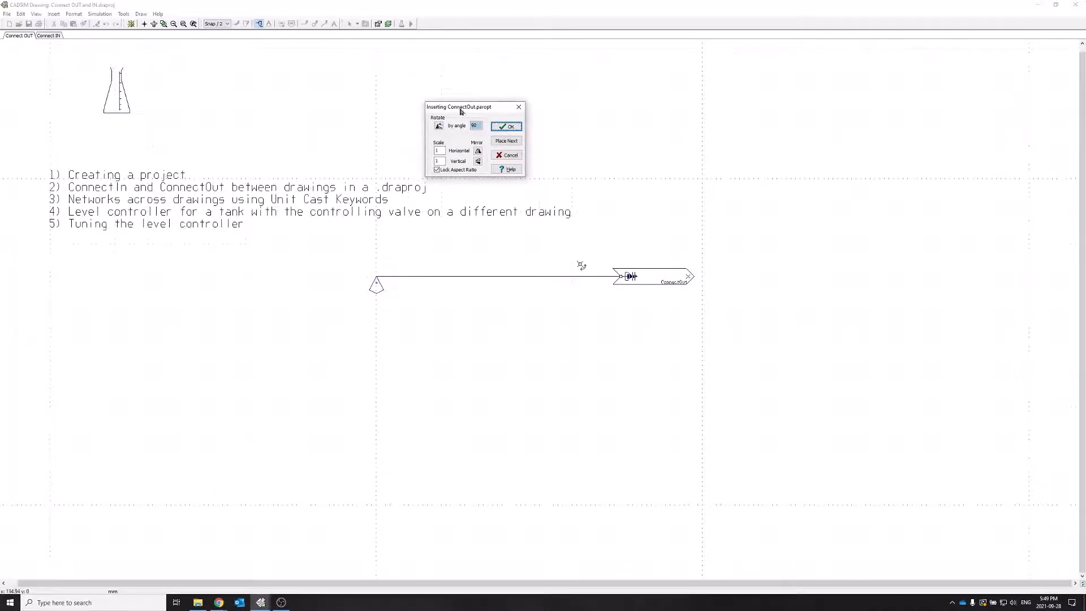
pyautogui.click(512, 129)
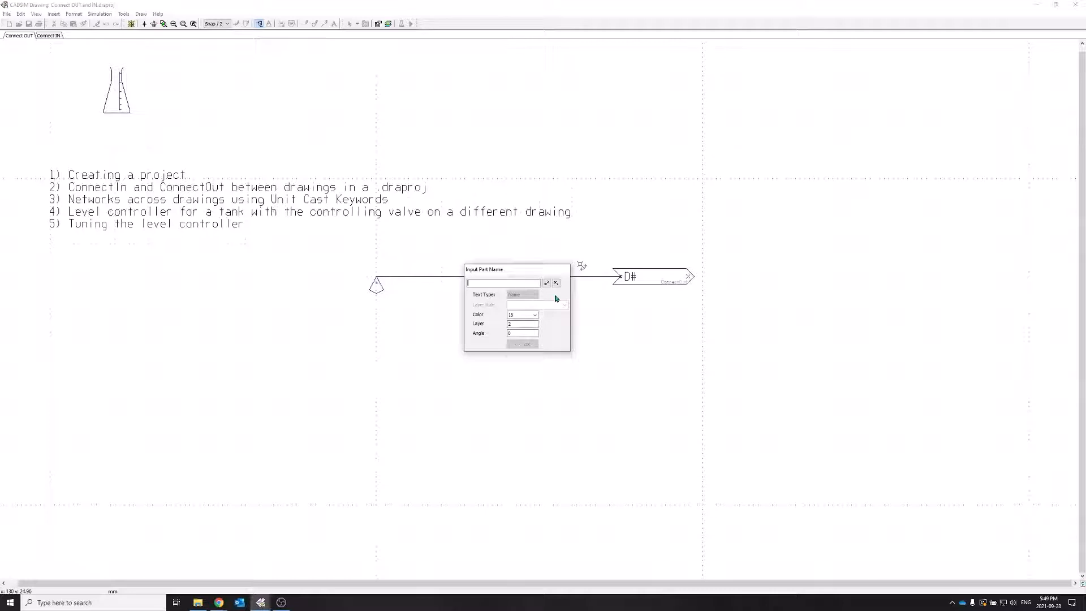
# Name the inserted ConnectOut part "STREAM TO ConnectIN".
pyautogui.write('S')
pyautogui.write('TEA')
pyautogui.write('REAM')
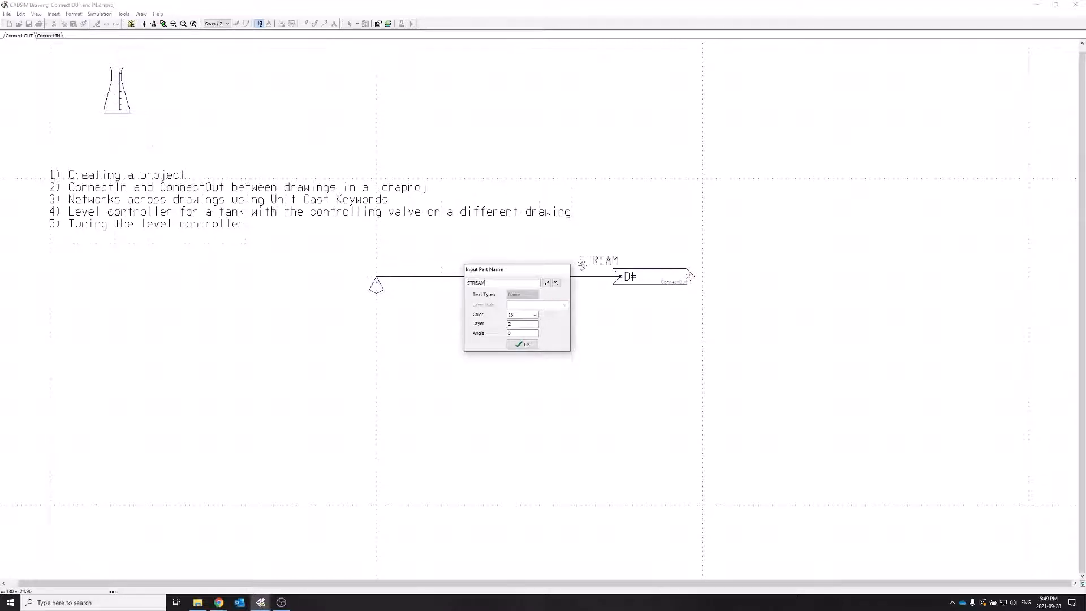
pyautogui.write(' TO ConnectIN')
pyautogui.click(523, 344)
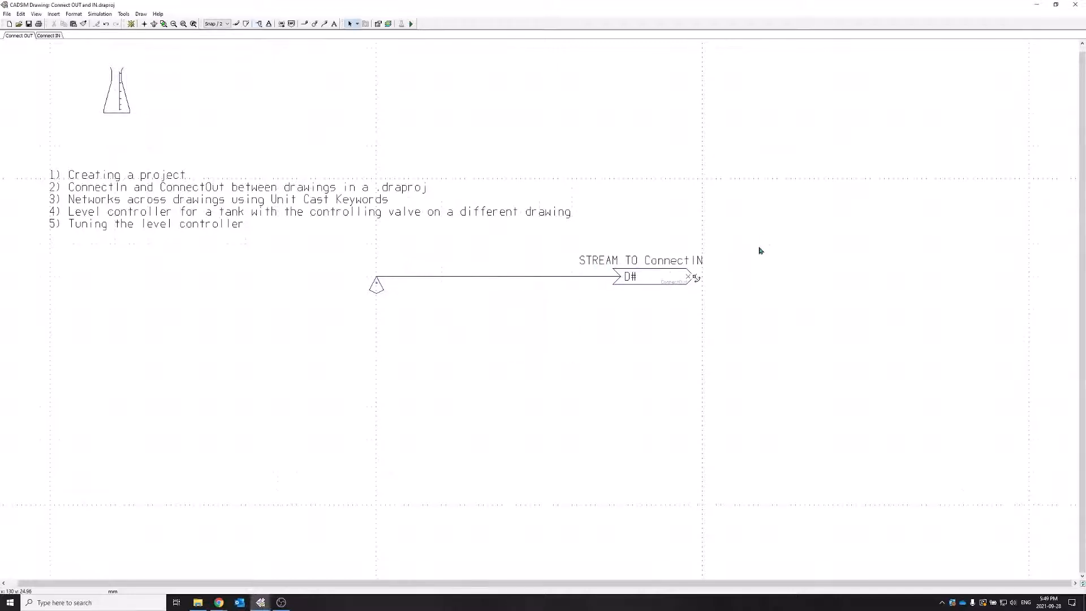
# In the Connect IN drawing, move the feed specification symbol along the stream, away from the stream's start.
pyautogui.click(54, 38)
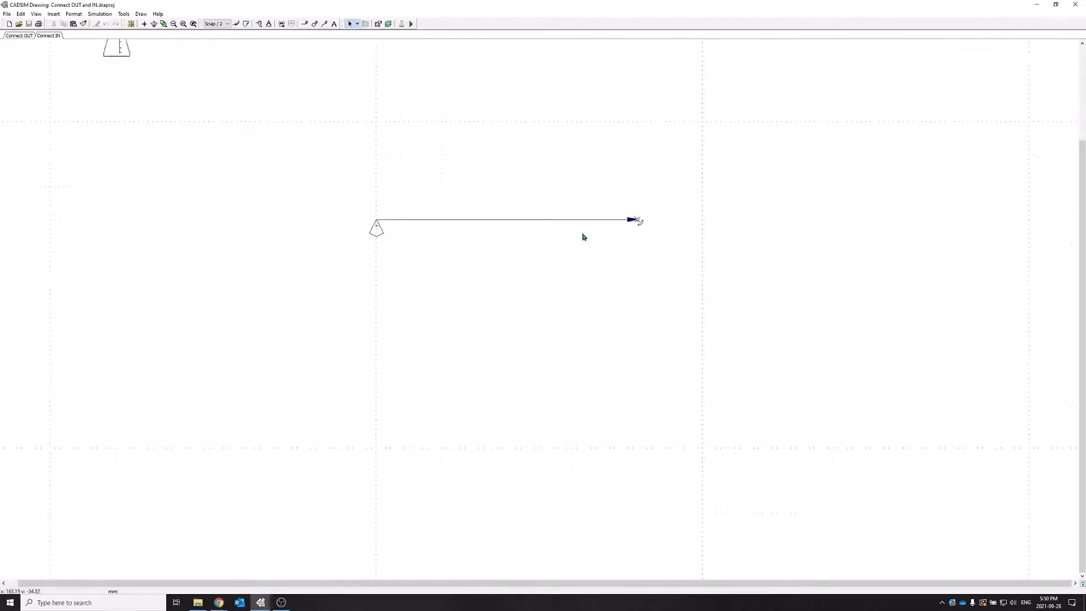
pyautogui.doubleClick(377, 229)
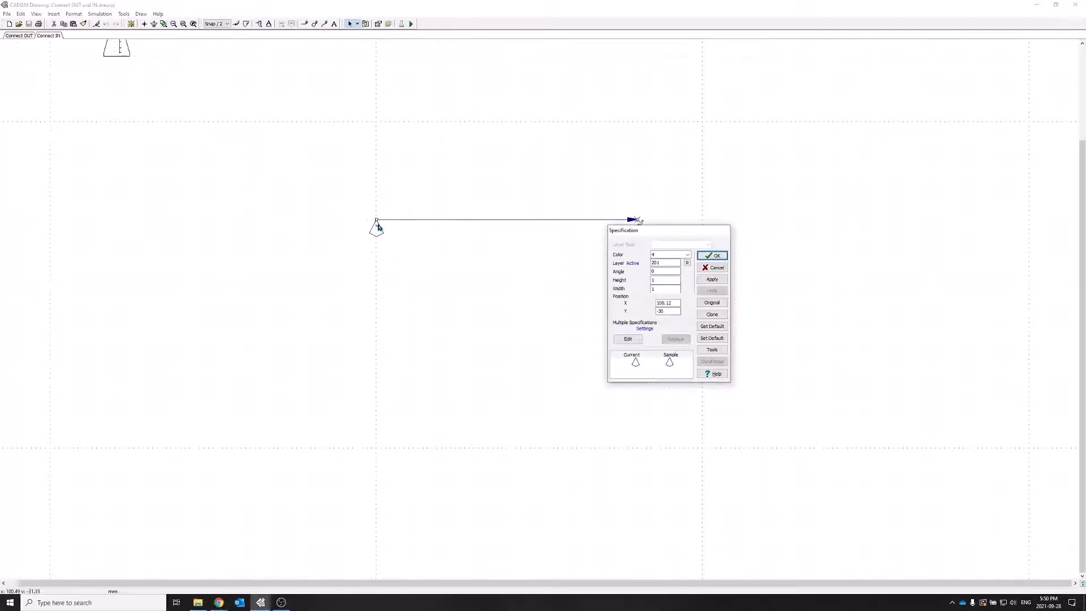
pyautogui.moveTo(376, 222); pyautogui.dragTo(473, 223)
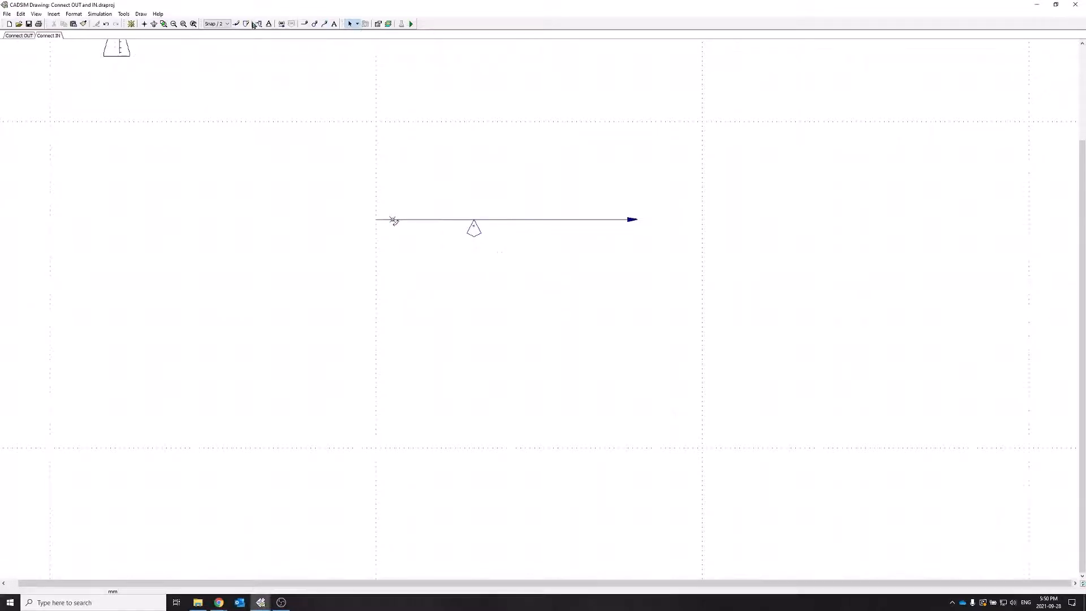
# Insert a ConnectIn part from the Process library at the start of the Connect IN stream, with its location option at Left.
pyautogui.click(259, 24)
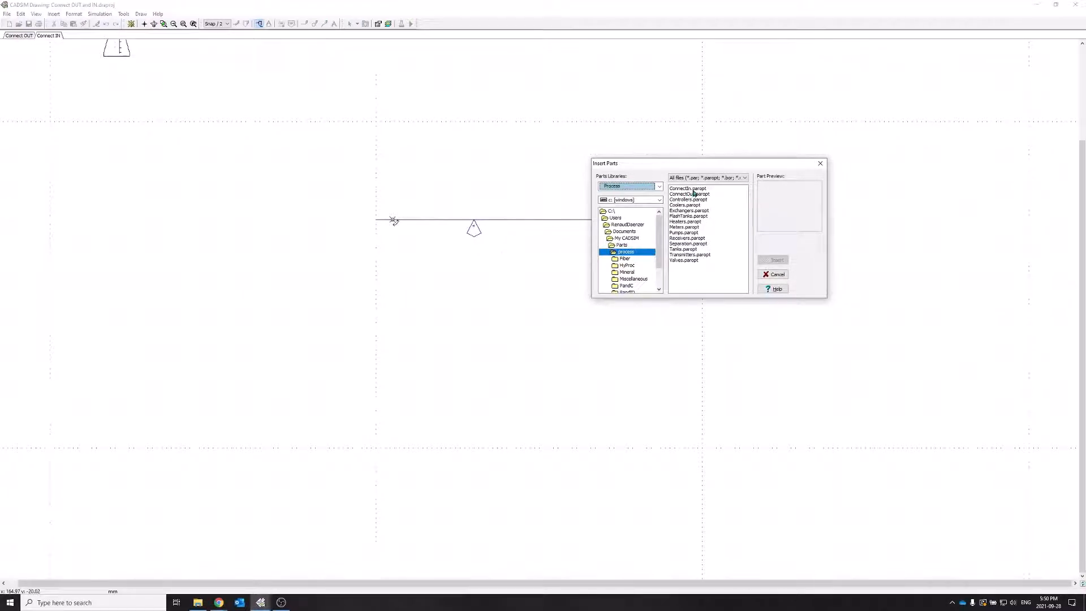
pyautogui.click(693, 190)
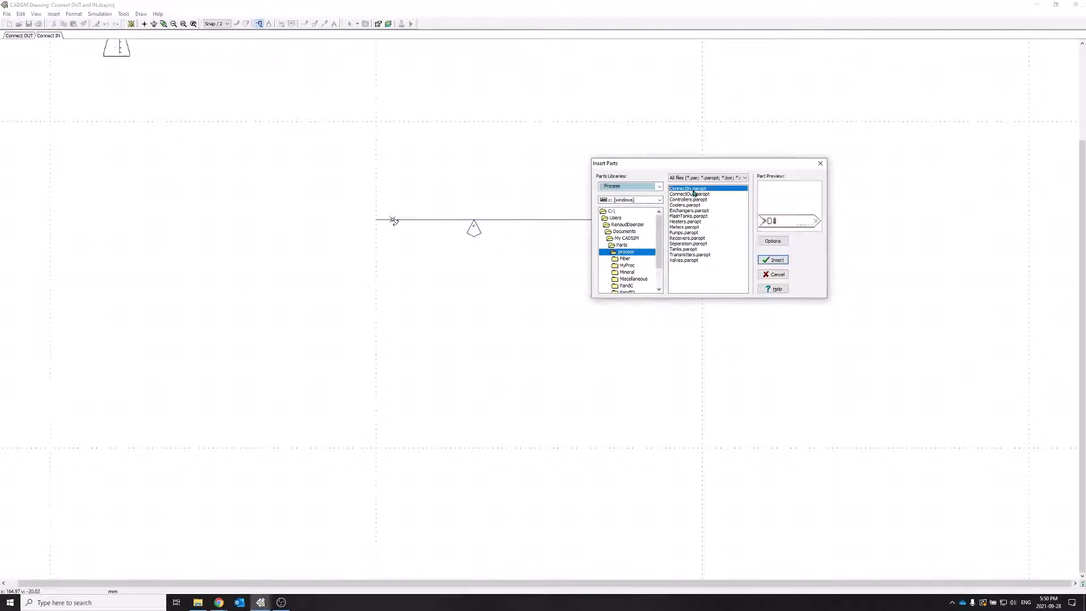
pyautogui.click(768, 242)
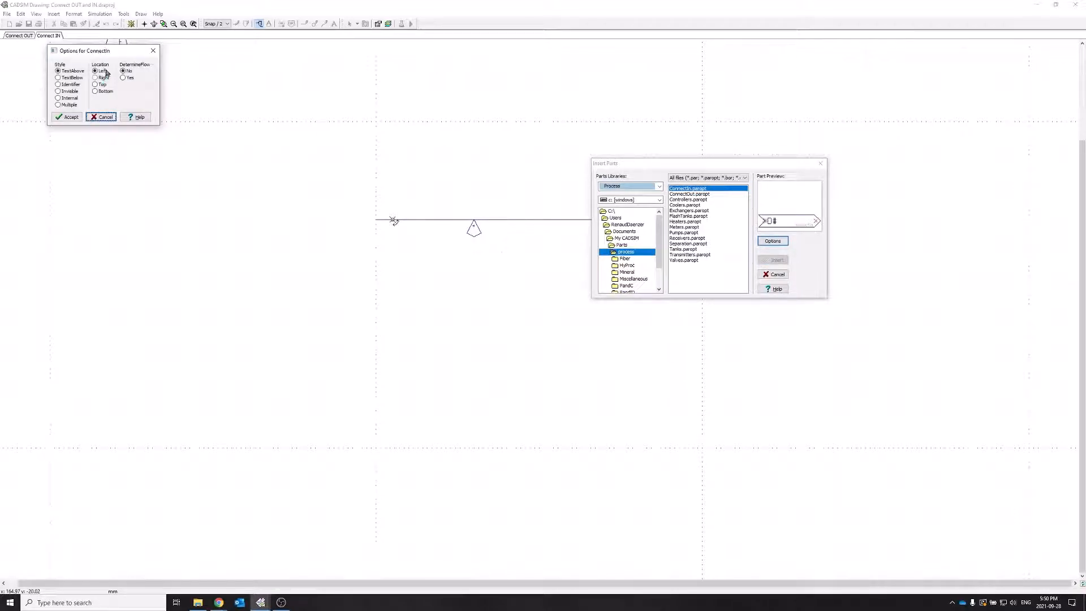
pyautogui.click(67, 118)
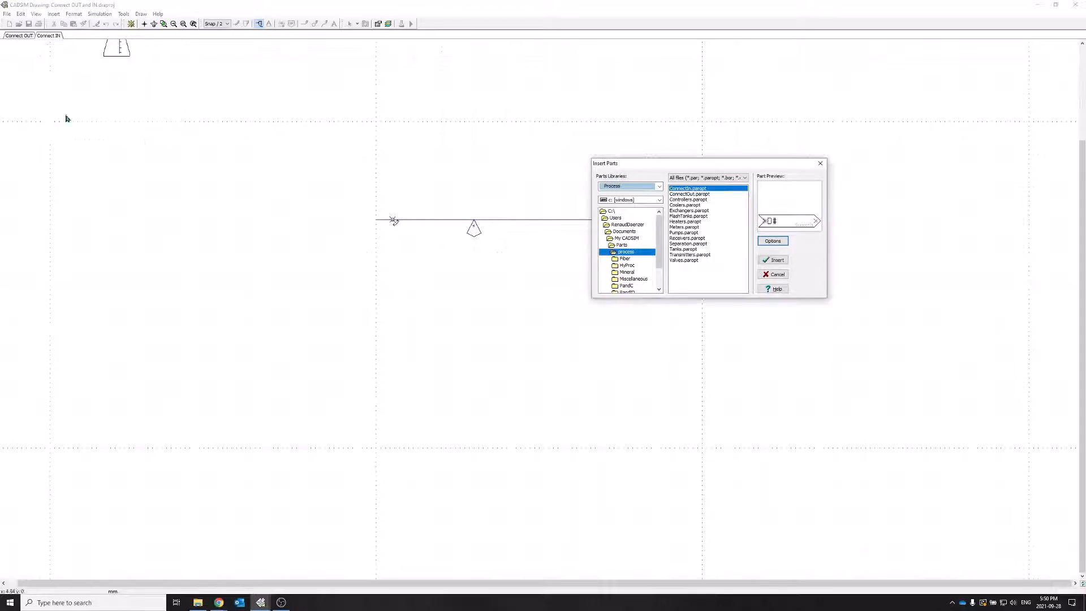
pyautogui.click(773, 260)
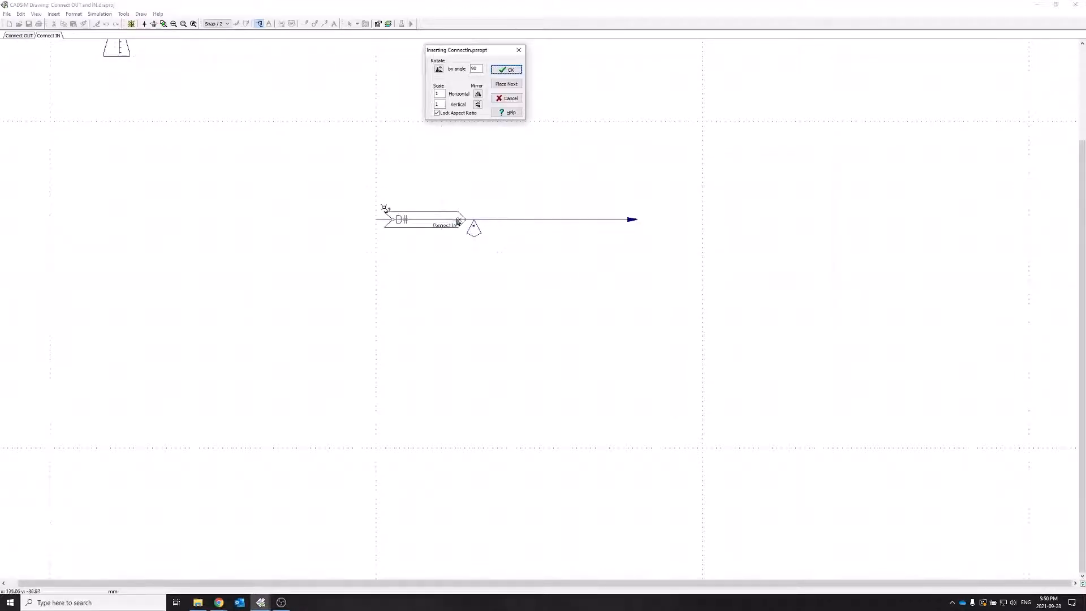
pyautogui.moveTo(391, 219); pyautogui.dragTo(351, 225)
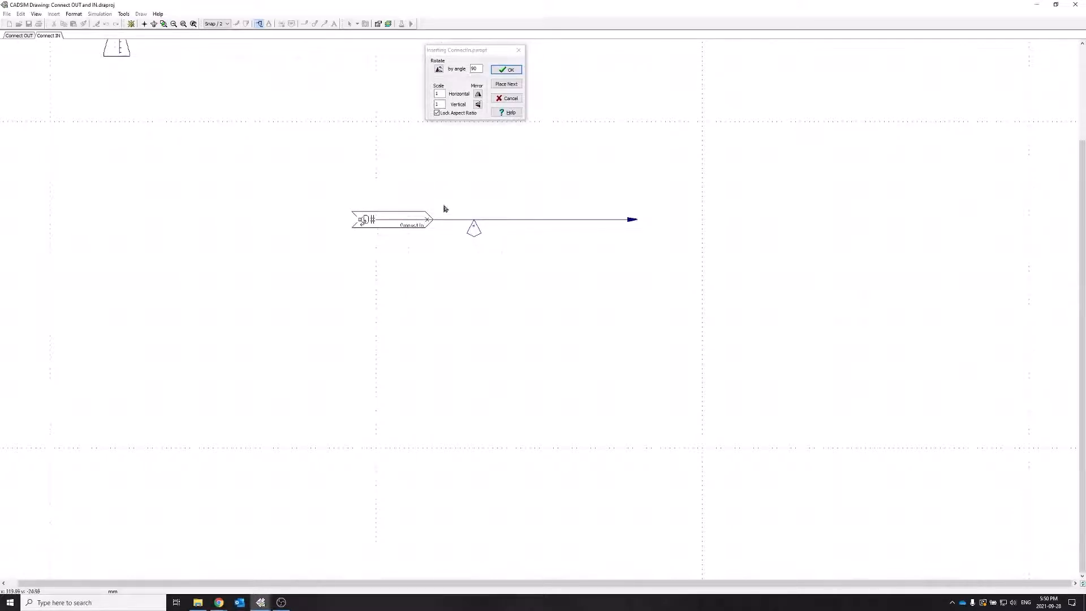
pyautogui.click(511, 69)
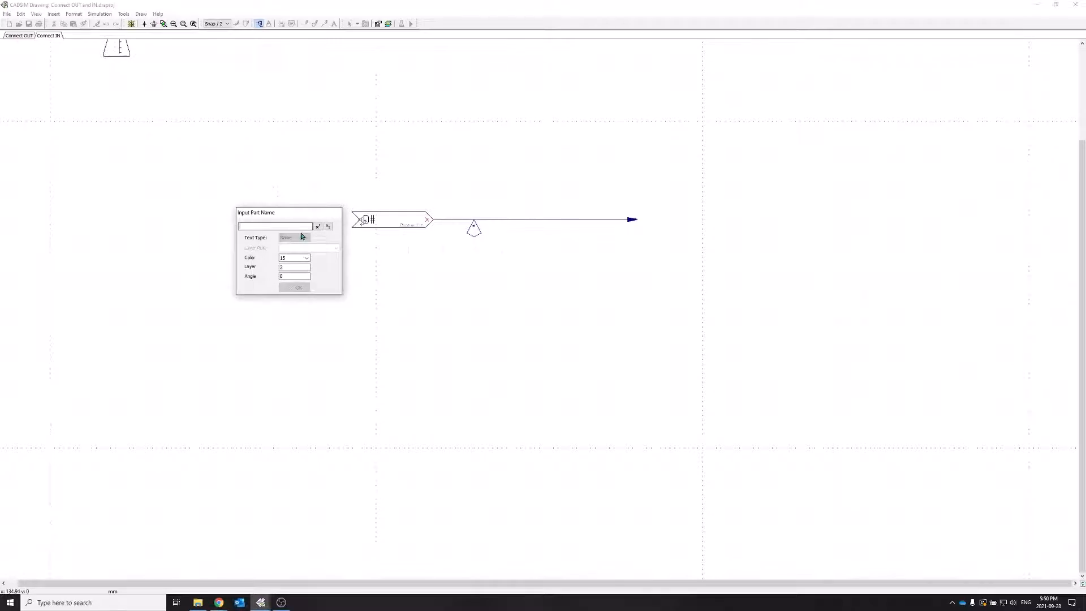
# Name the inserted ConnectIn part "STREAM FROM ConnectOut".
pyautogui.write('STREAM FROM')
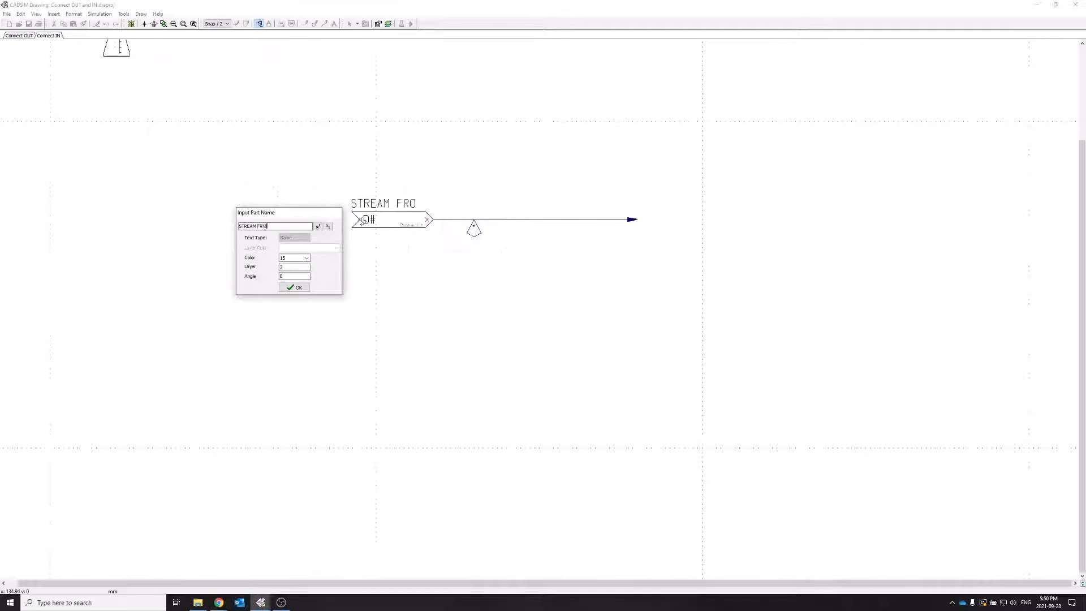
pyautogui.write(' ConnectOU')
pyautogui.click(295, 287)
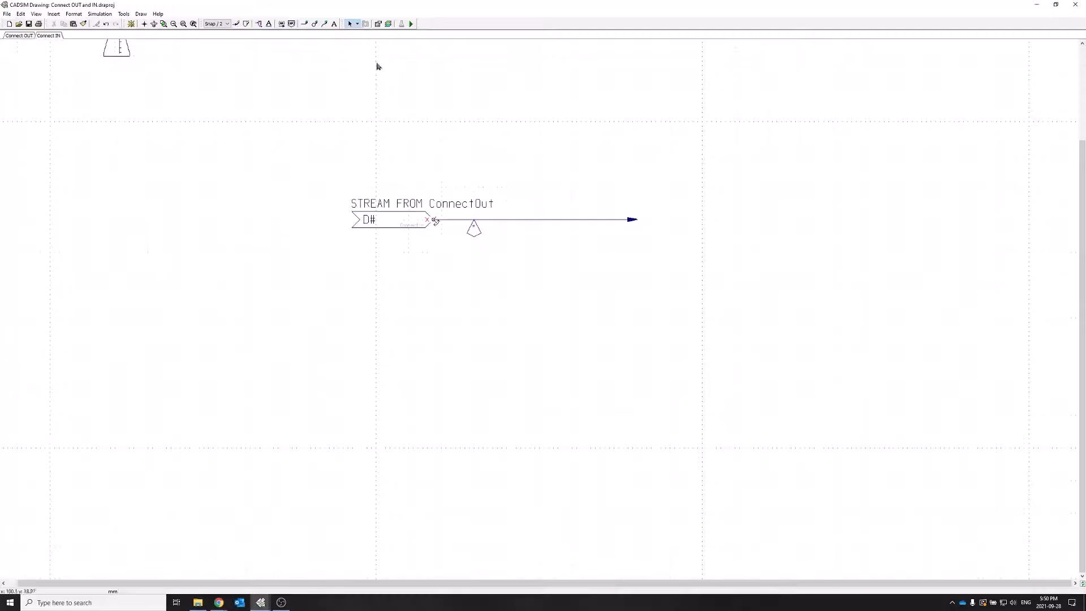
# Start simulating the project and save the modified drawing files.
pyautogui.click(413, 25)
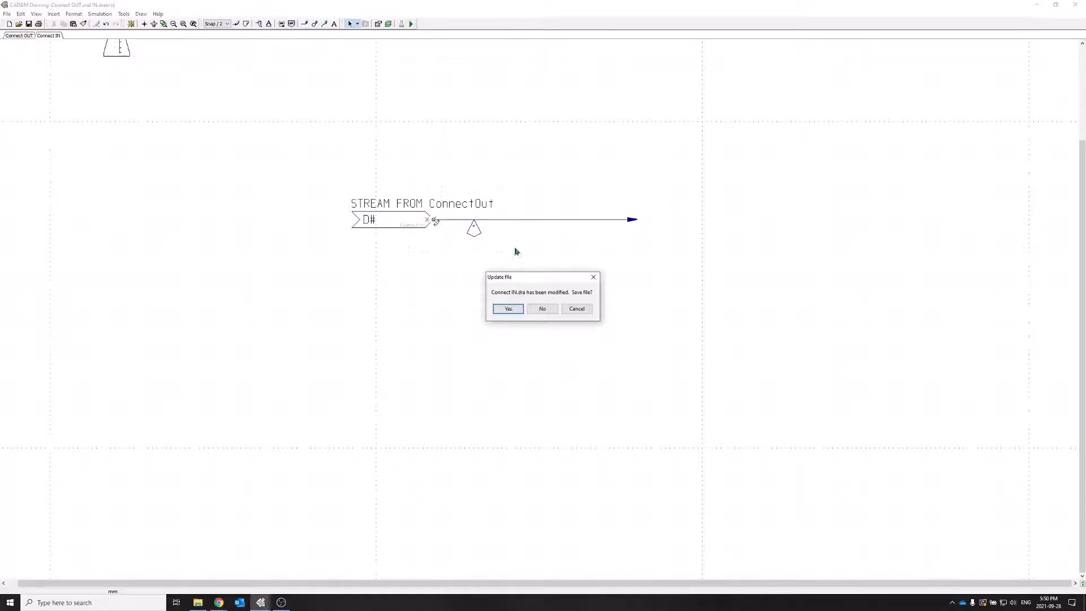
pyautogui.click(518, 310)
pyautogui.click(519, 310)
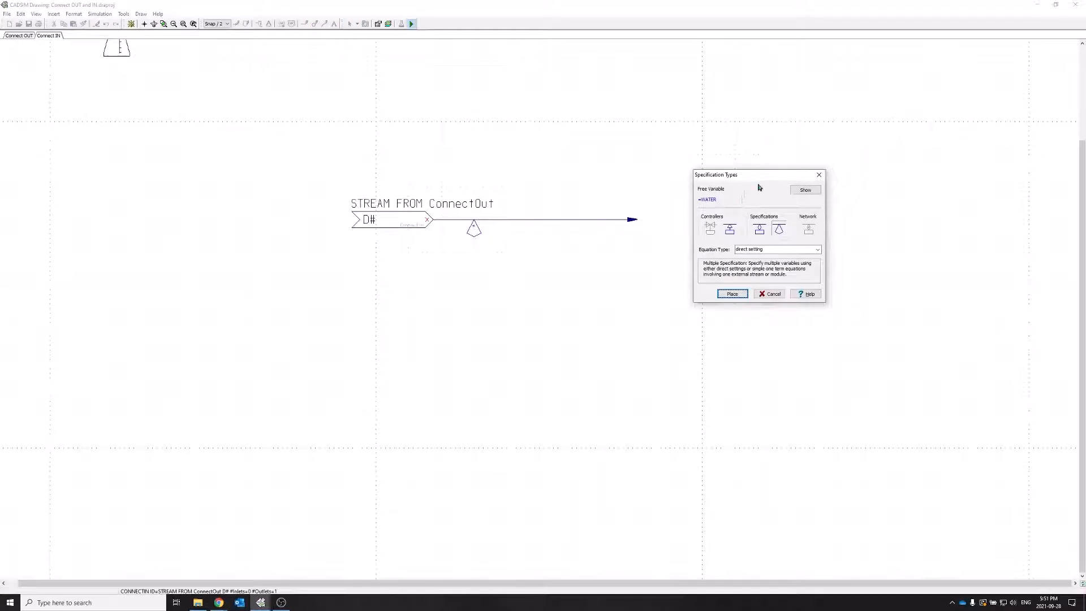
# Place a direct-setting multiple specification for WATER under the ConnectIn part and set it to 99.
pyautogui.moveTo(757, 174); pyautogui.dragTo(545, 247)
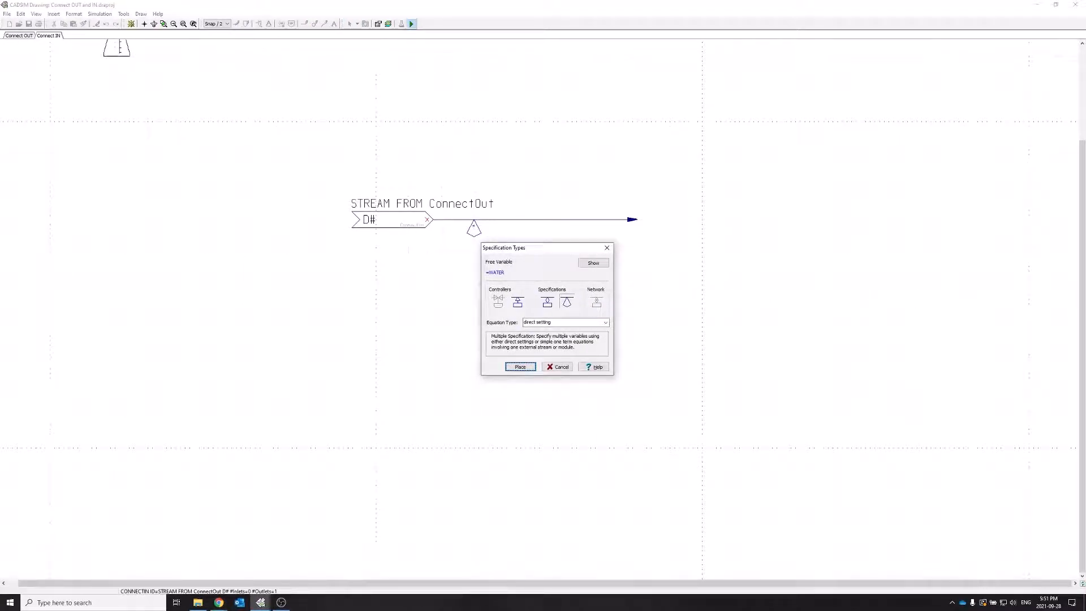
pyautogui.click(520, 366)
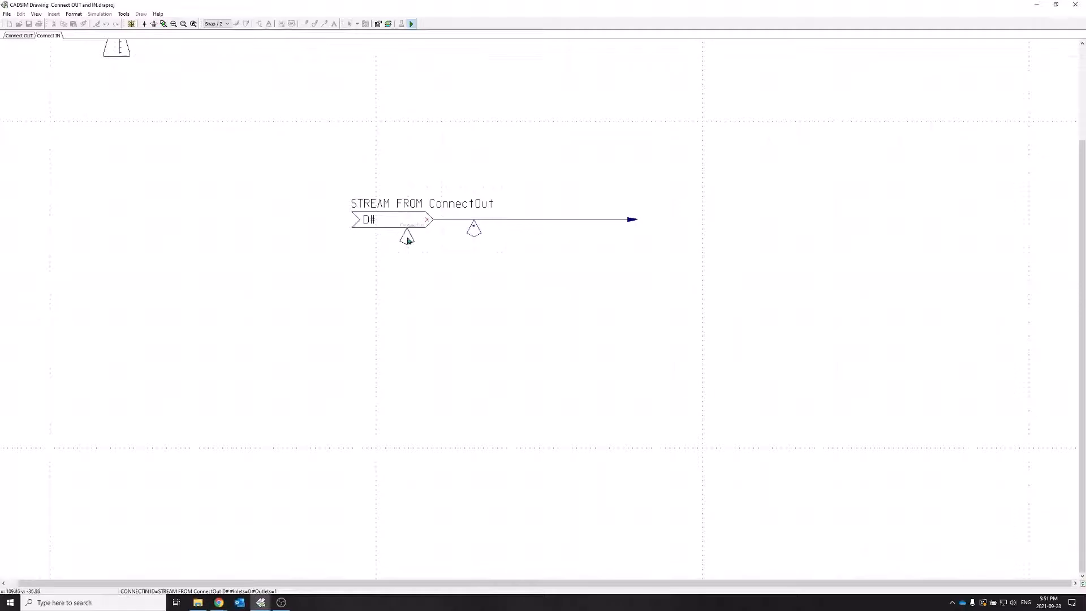
pyautogui.click(394, 241)
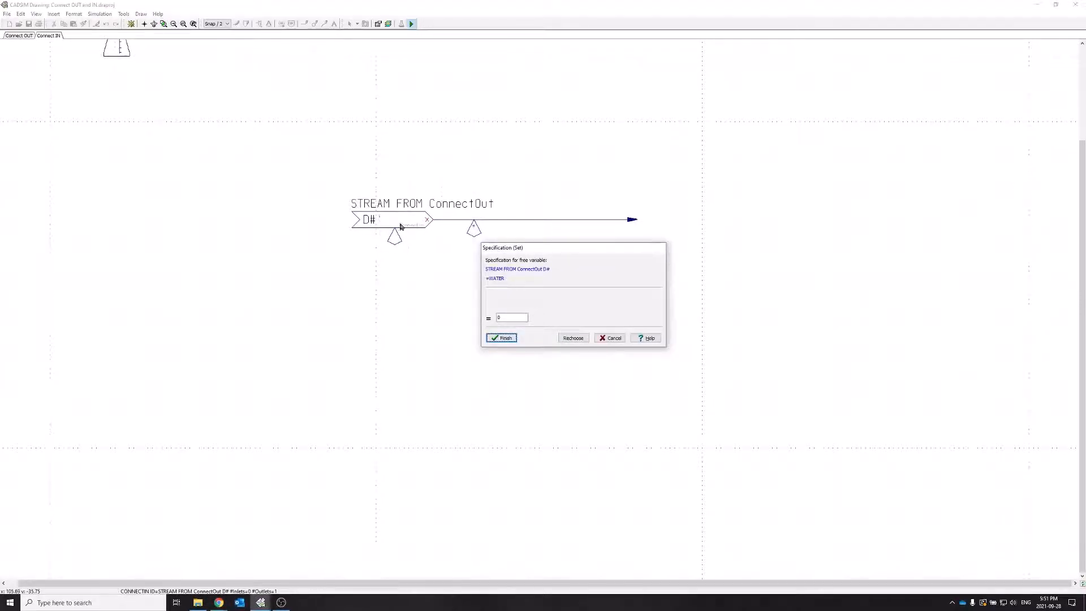
pyautogui.doubleClick(515, 319)
pyautogui.write('99')
pyautogui.click(505, 339)
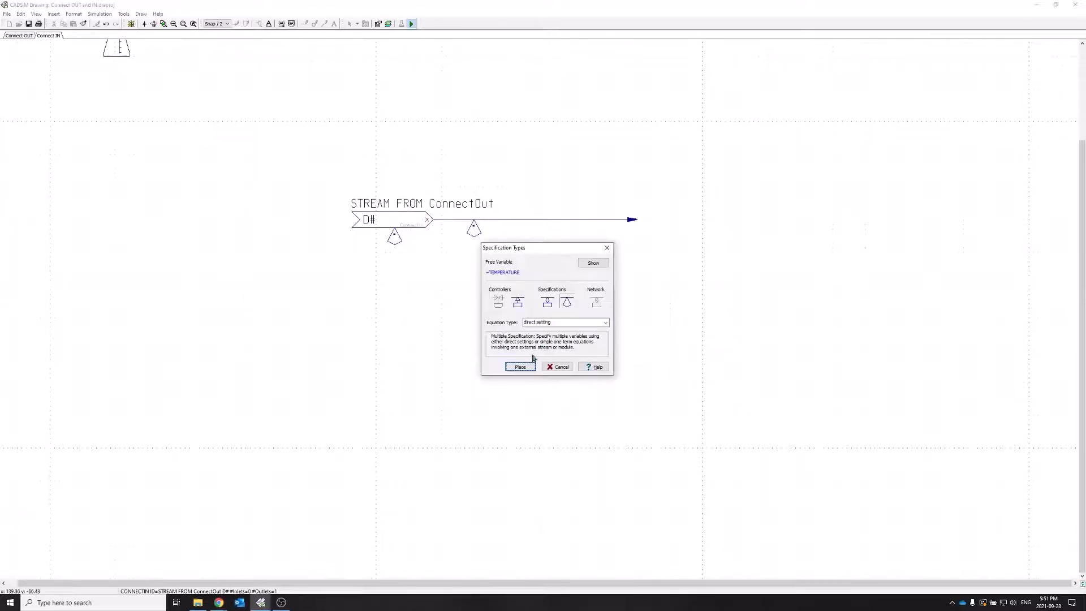
# Add the TEMPERATURE variable to the ConnectIn part's specification and set it to 88.
pyautogui.click(520, 367)
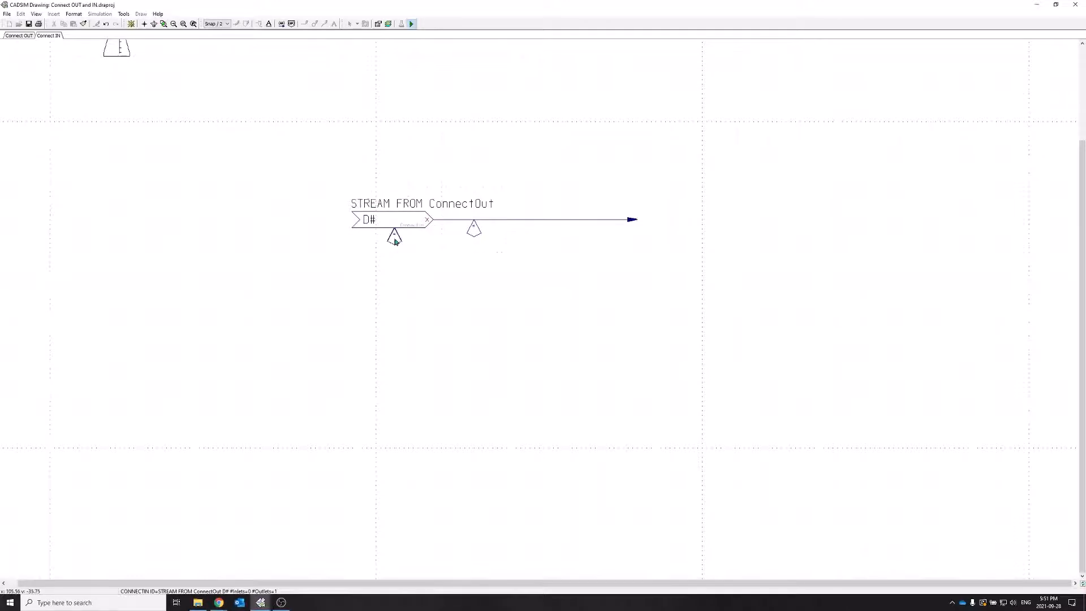
pyautogui.click(392, 235)
pyautogui.click(519, 315)
pyautogui.doubleClick(520, 316)
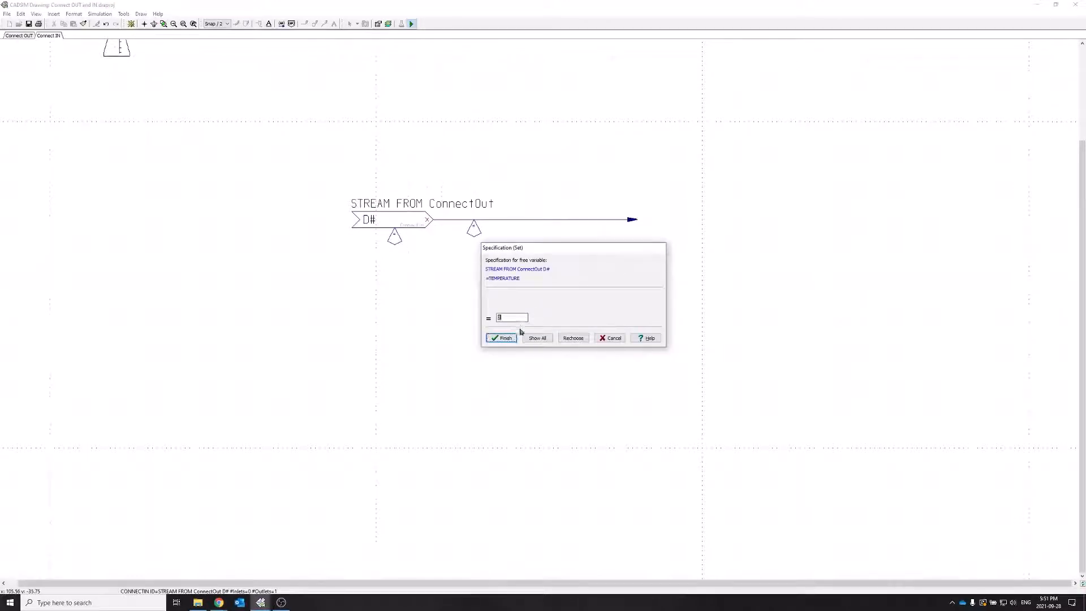
pyautogui.write('88')
pyautogui.click(504, 339)
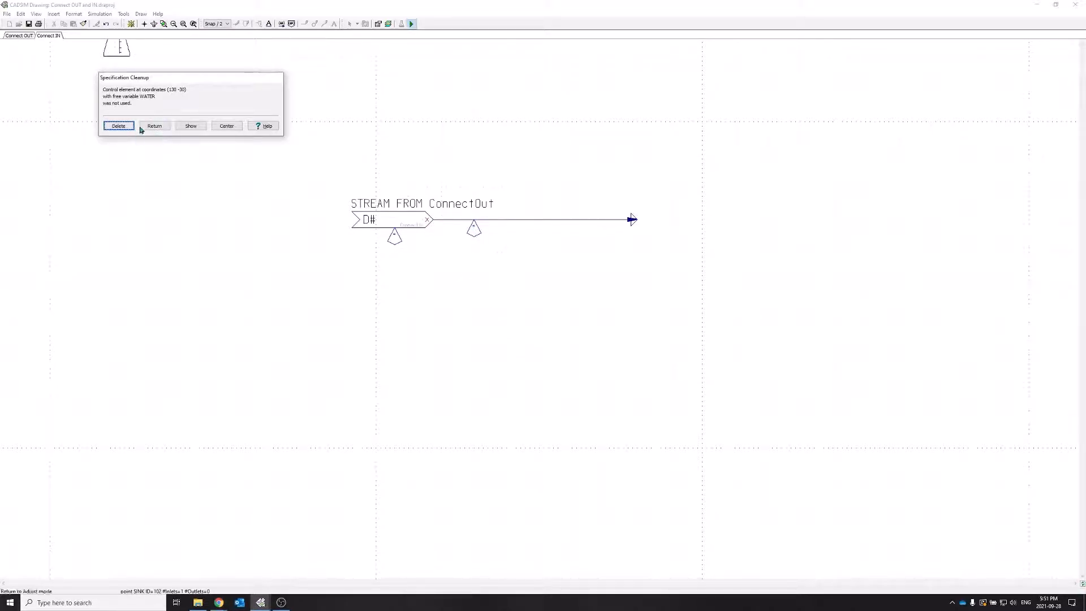
# Delete the unused control element from the Connect IN stream and save the modified drawing.
pyautogui.click(115, 128)
pyautogui.click(126, 130)
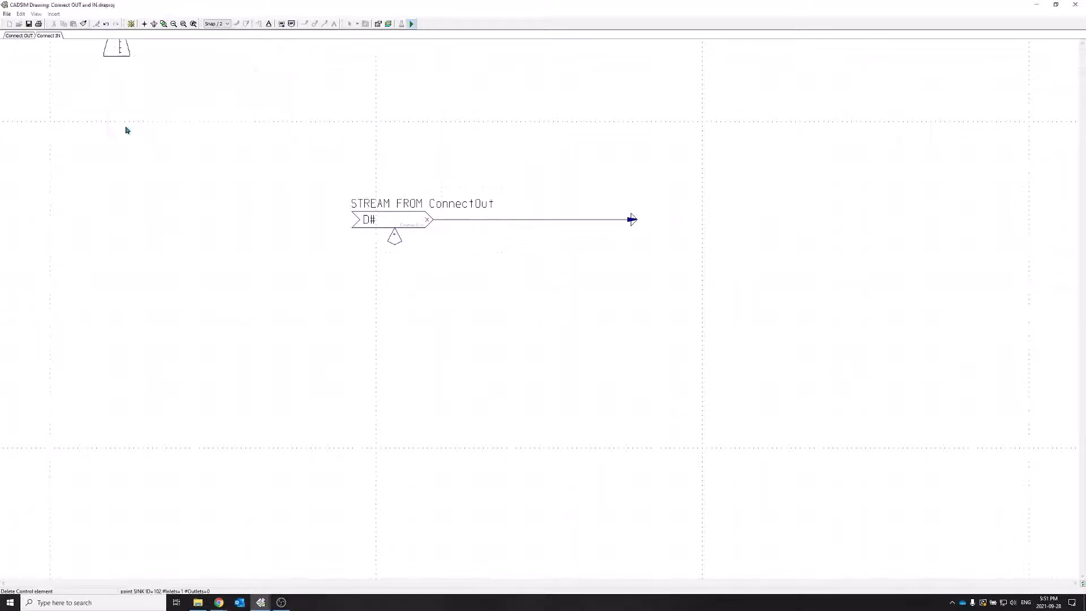
pyautogui.click(506, 310)
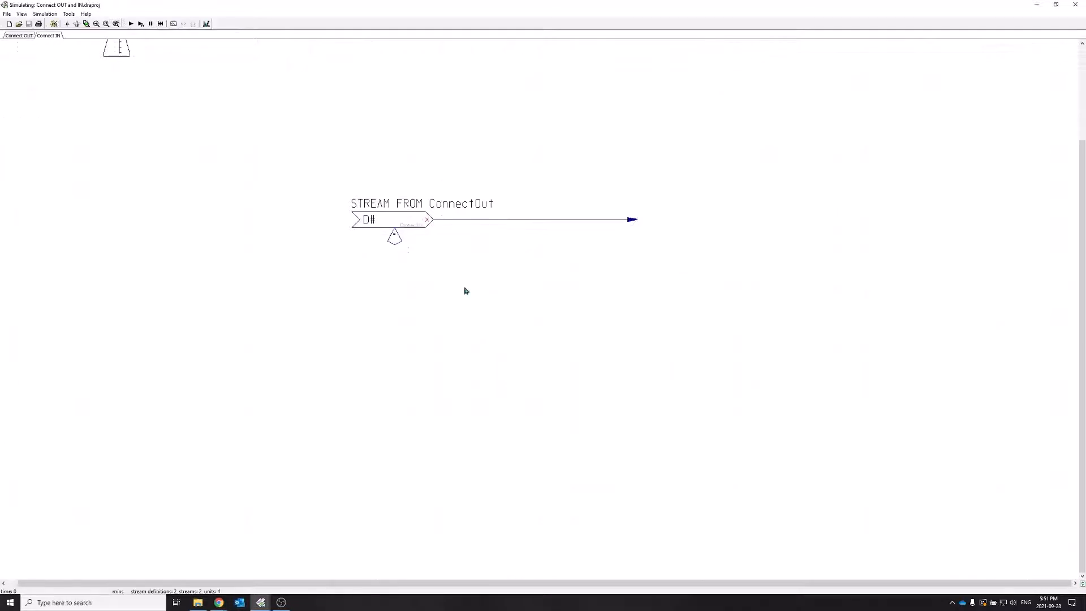
# Run the simulation and examine the ConnectIn part's parameters and the stream variables of its outlet stream.
pyautogui.click(132, 24)
pyautogui.doubleClick(417, 226)
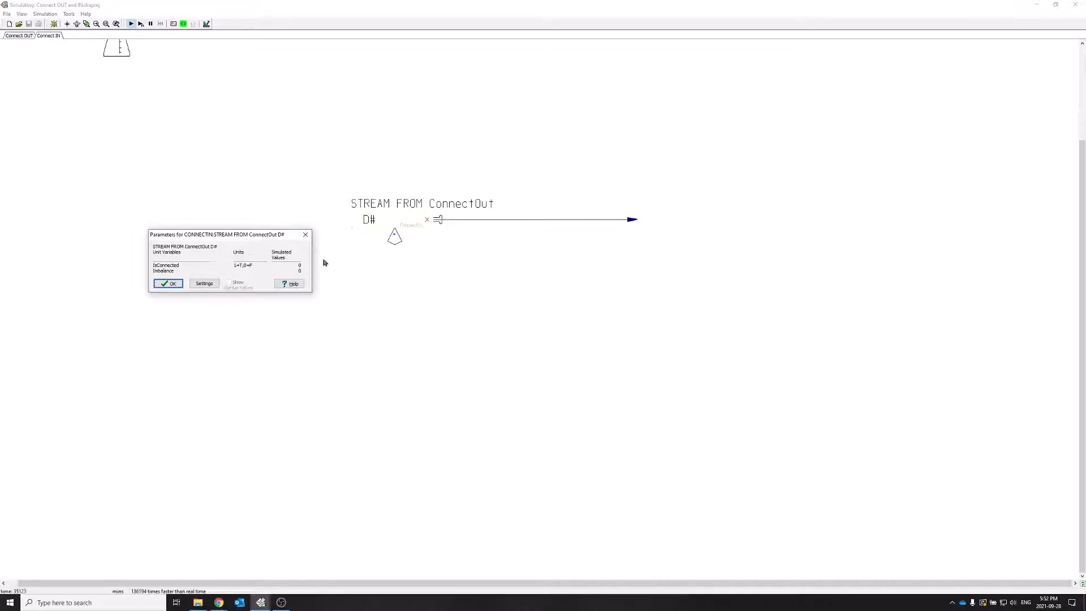
pyautogui.click(170, 284)
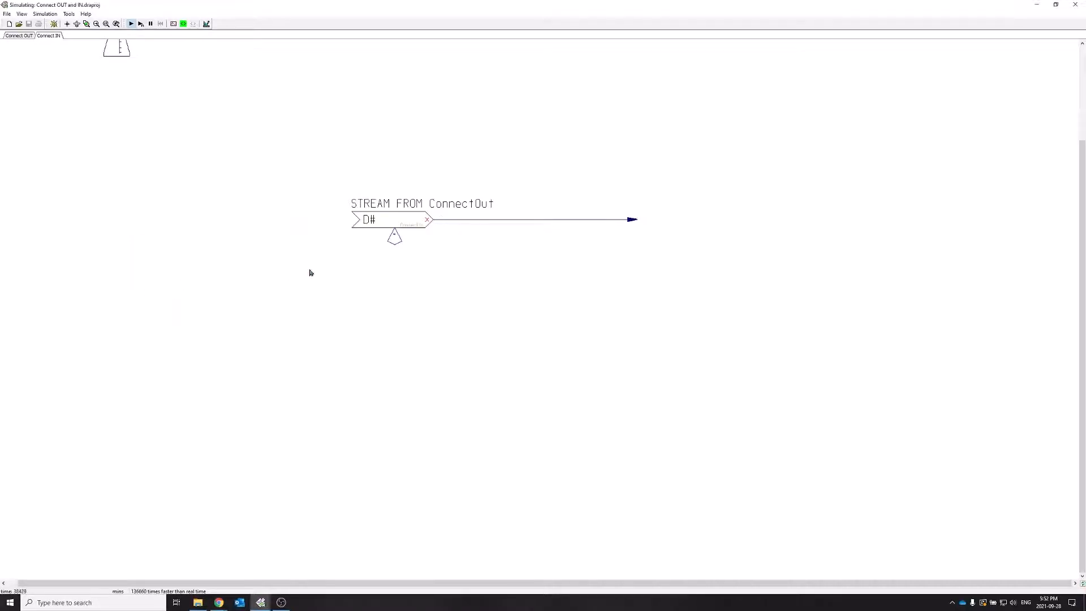
pyautogui.doubleClick(494, 222)
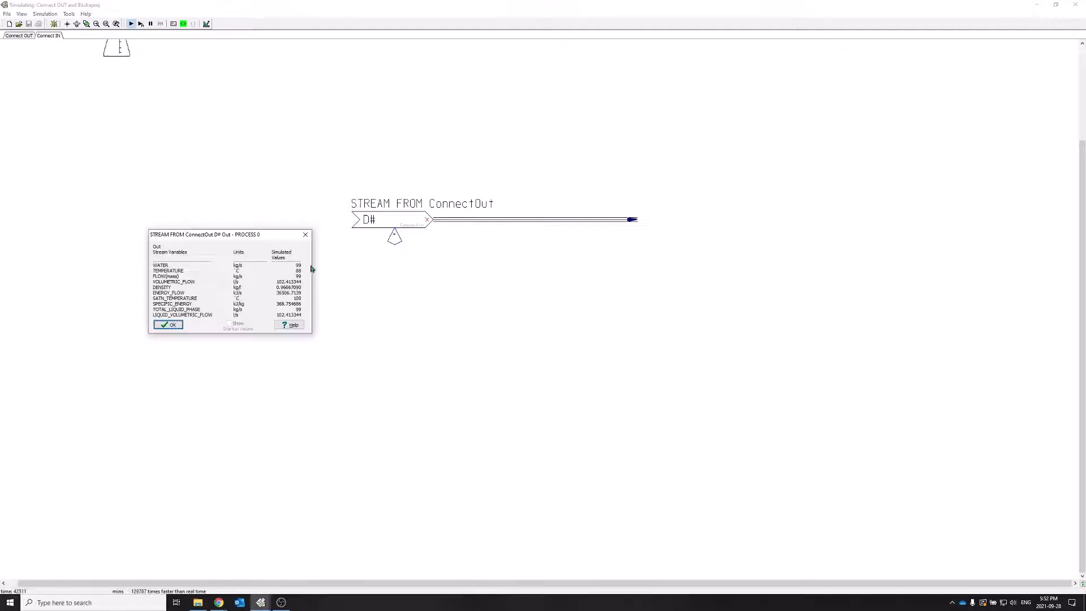
# Compare the ConnectIn outlet's stream variables with those of the feed stream in the Connect OUT drawing.
pyautogui.moveTo(282, 248); pyautogui.dragTo(585, 249)
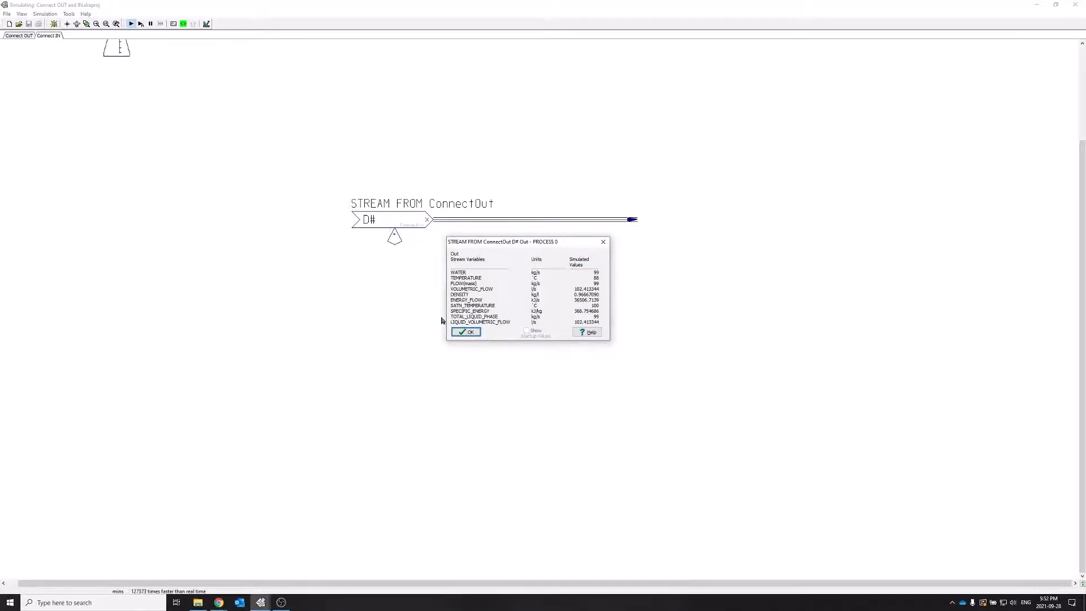
pyautogui.click(467, 331)
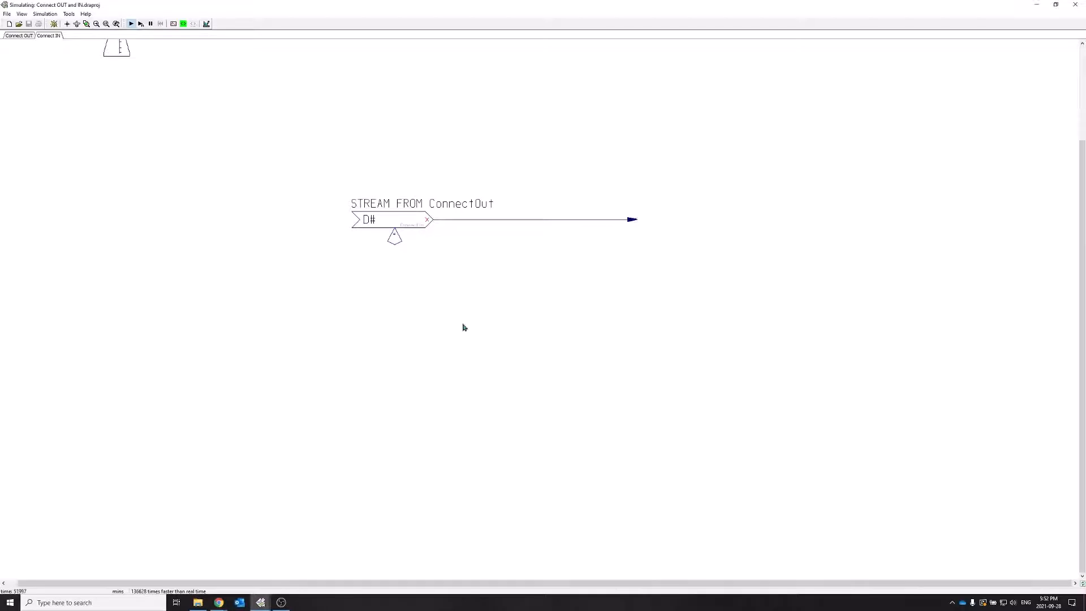
pyautogui.click(21, 36)
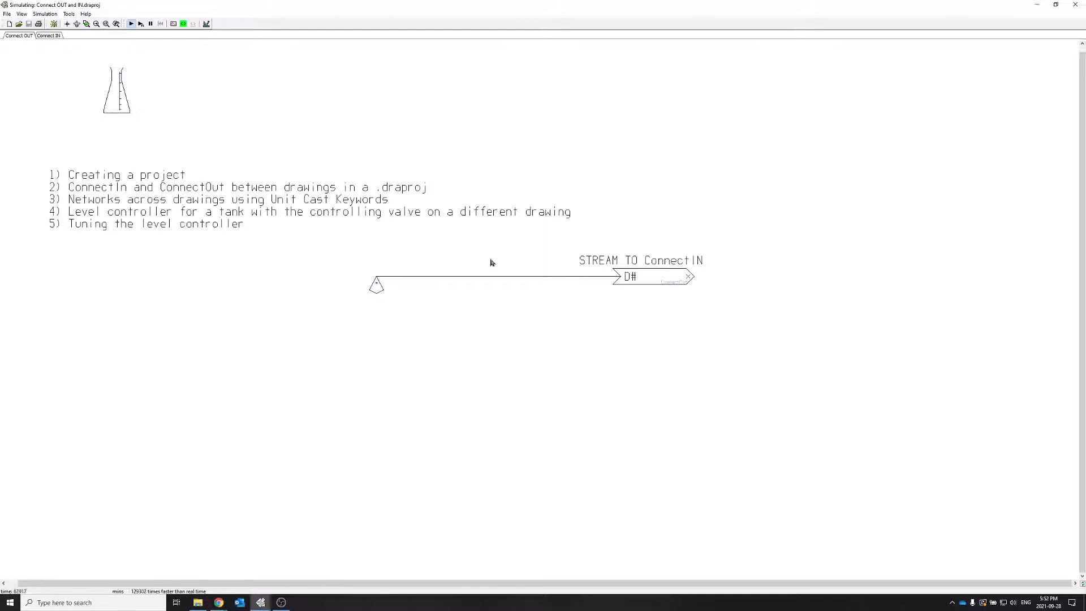
pyautogui.doubleClick(564, 279)
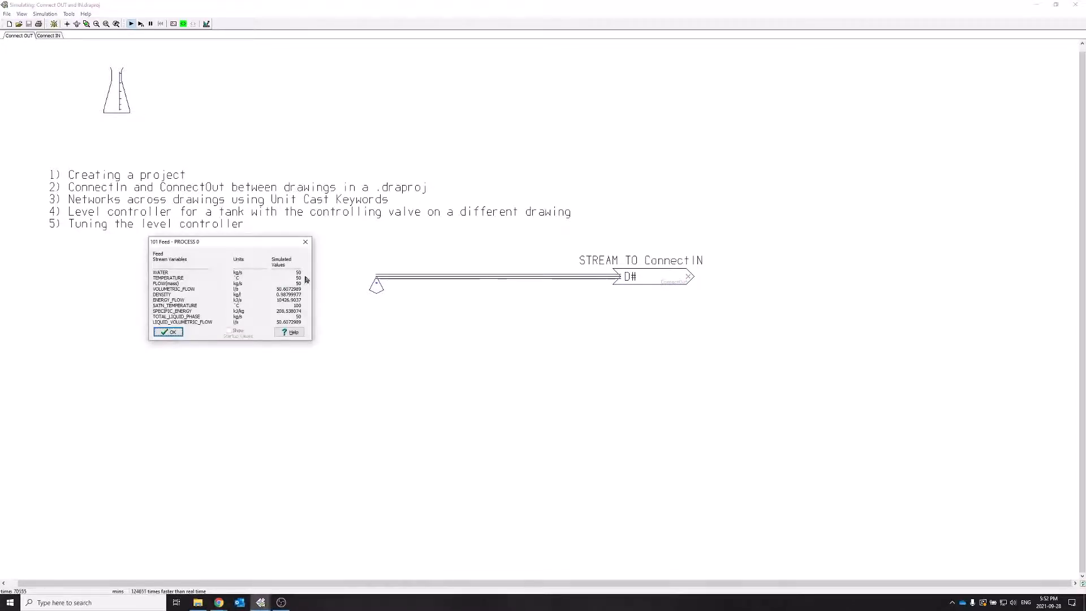
pyautogui.click(169, 332)
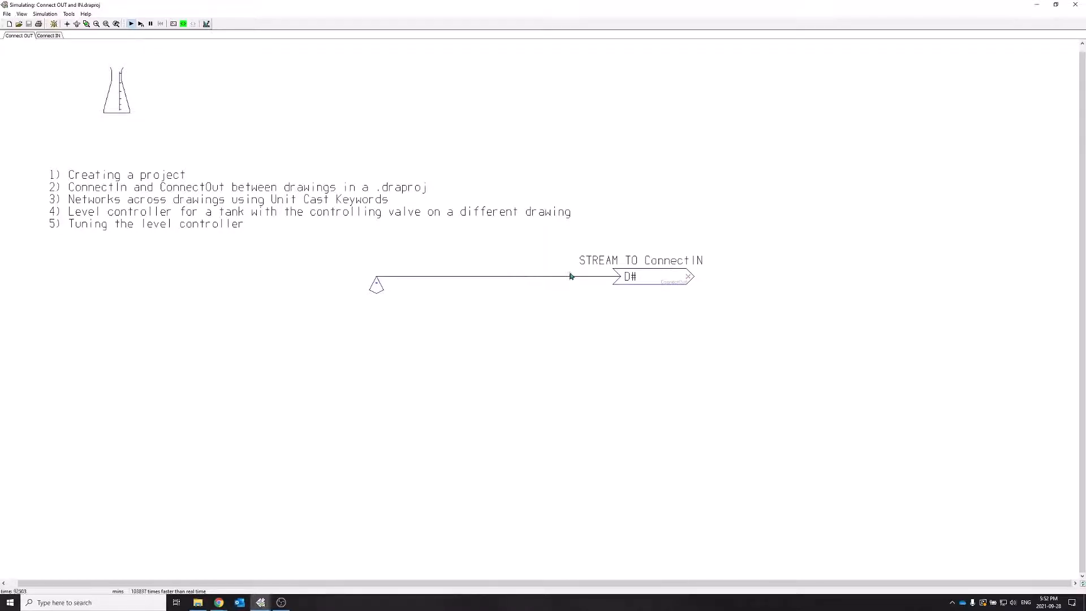
# Return to drawing mode and read the name matching rules in the module help for the ConnectOut part.
pyautogui.click(206, 25)
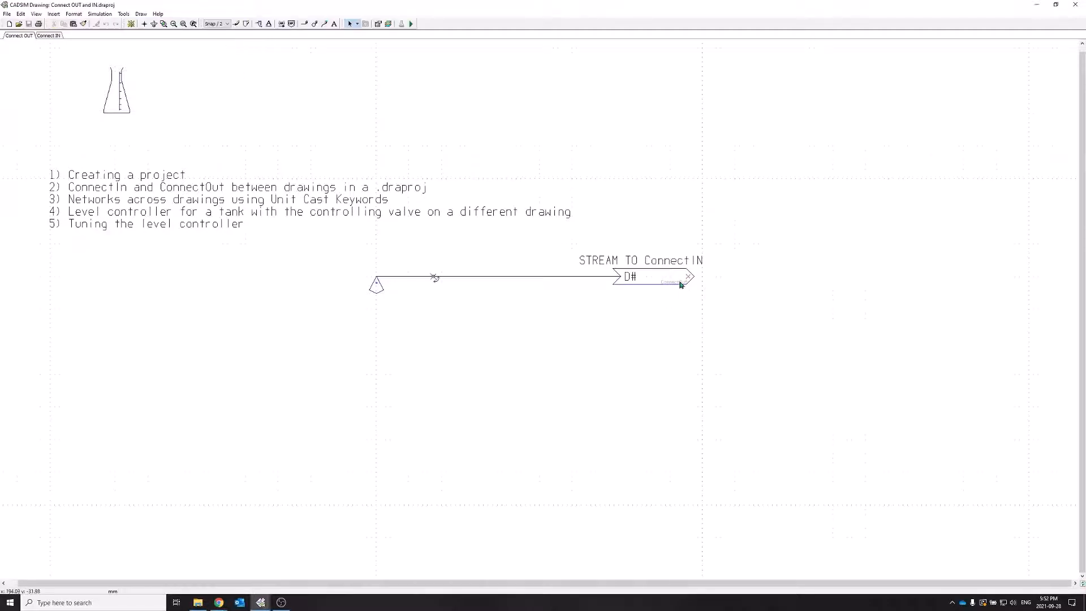
pyautogui.doubleClick(656, 289)
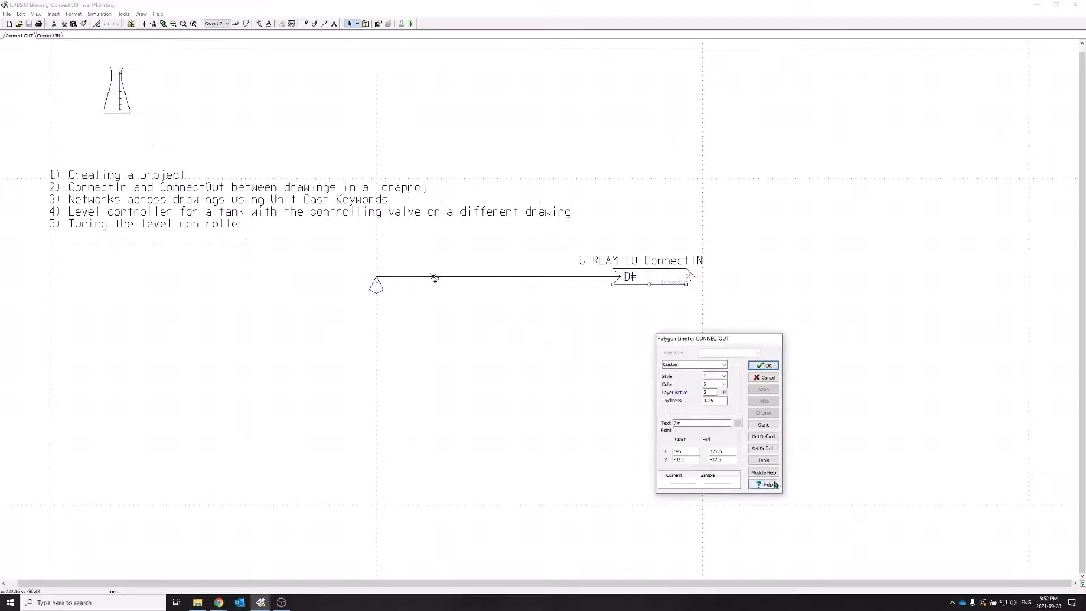
pyautogui.click(768, 485)
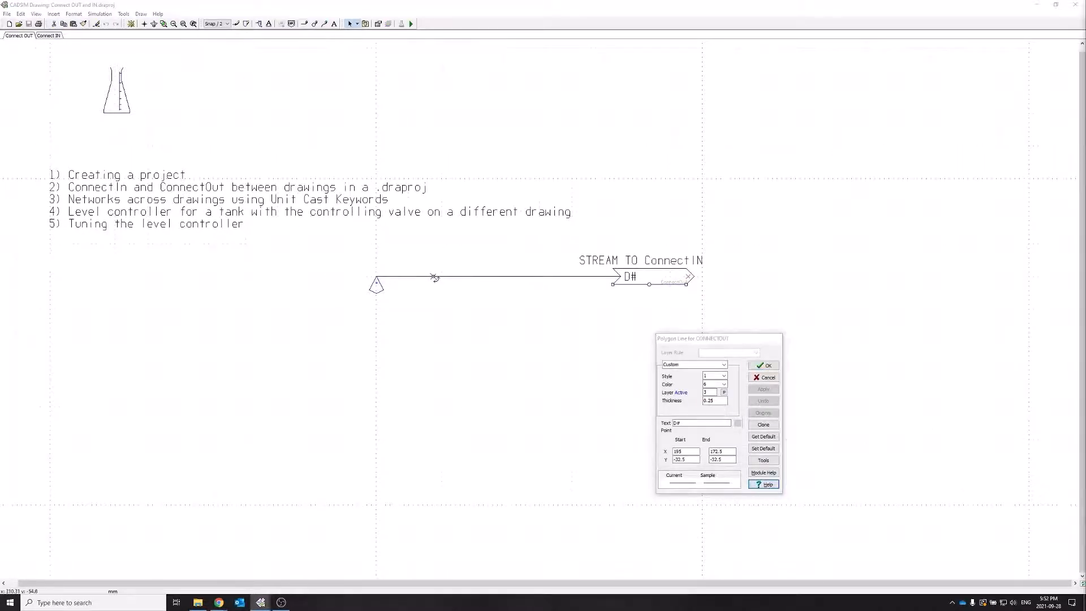
pyautogui.click(755, 472)
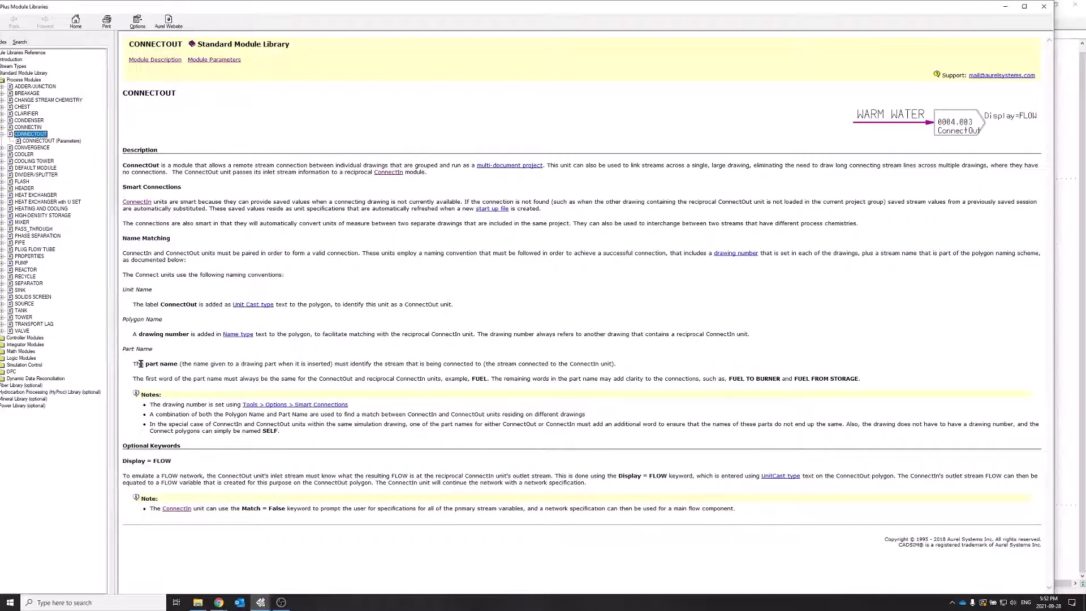
pyautogui.moveTo(147, 377); pyautogui.dragTo(483, 379)
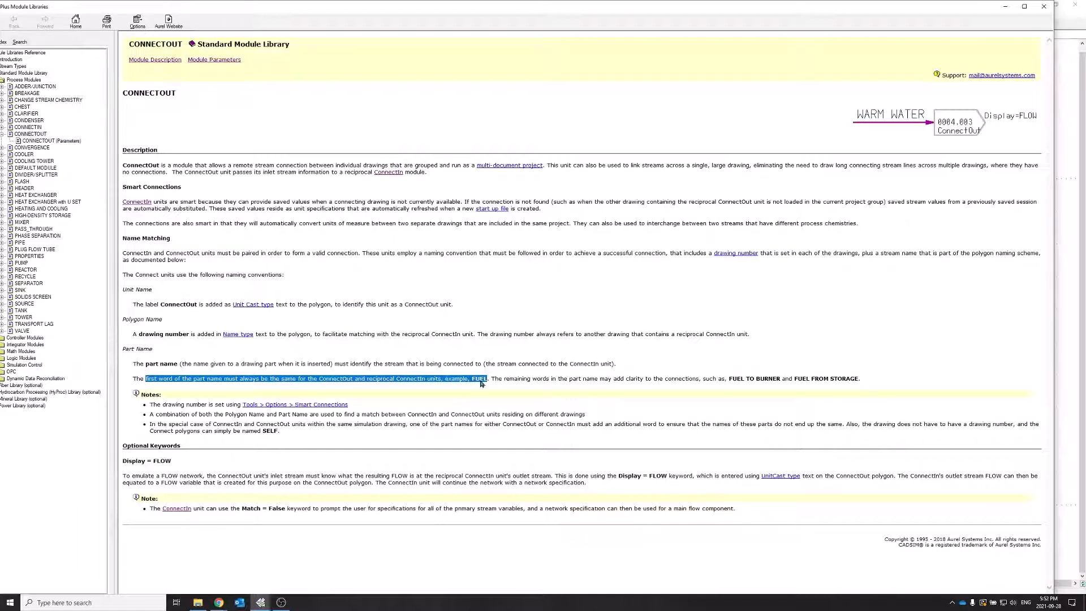
pyautogui.doubleClick(478, 381)
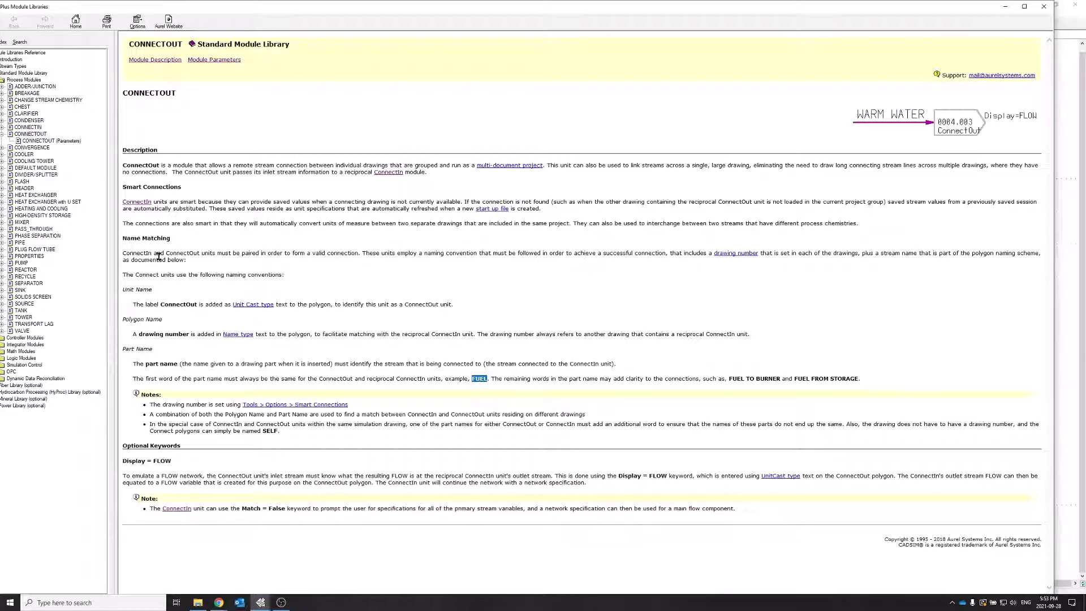
pyautogui.moveTo(124, 239); pyautogui.dragTo(368, 254)
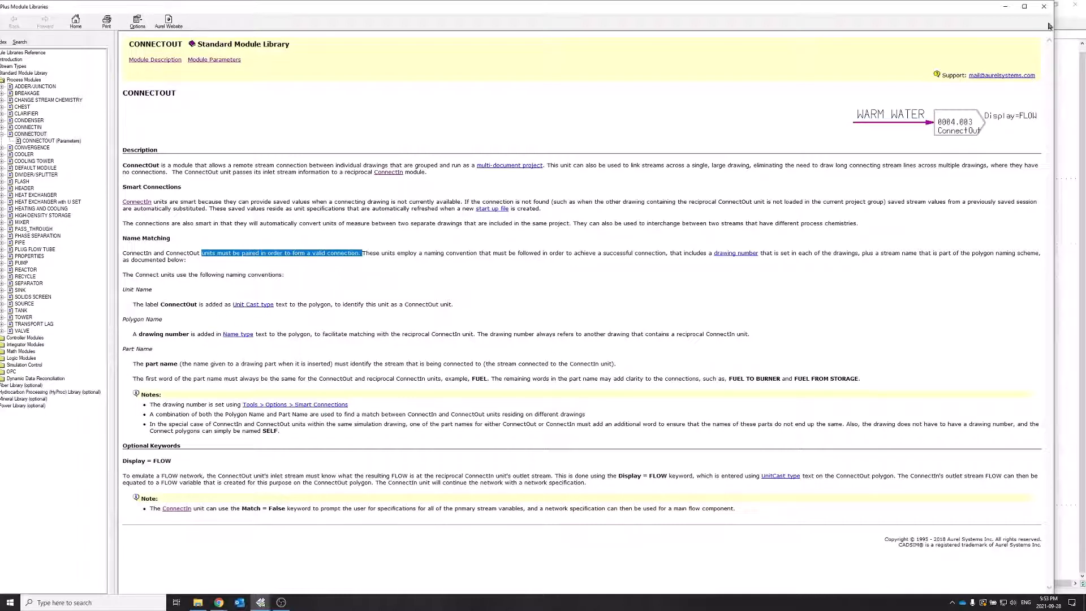
pyautogui.click(1045, 7)
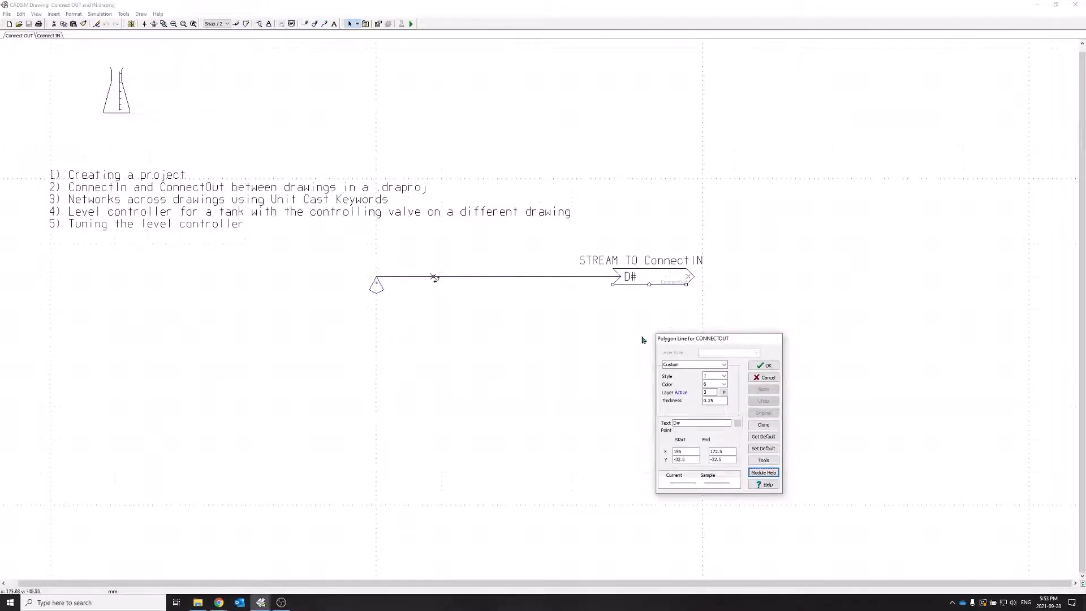
# Set the Connect OUT drawing's smart connections drawing number to 001.
pyautogui.click(37, 15)
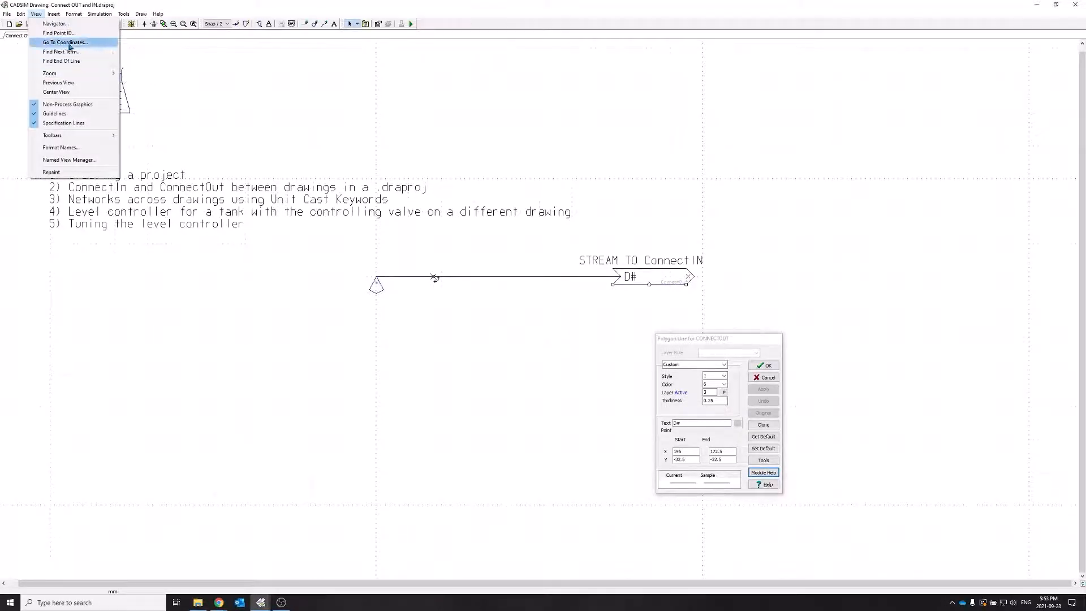
pyautogui.moveTo(18, 14)
pyautogui.moveTo(71, 16)
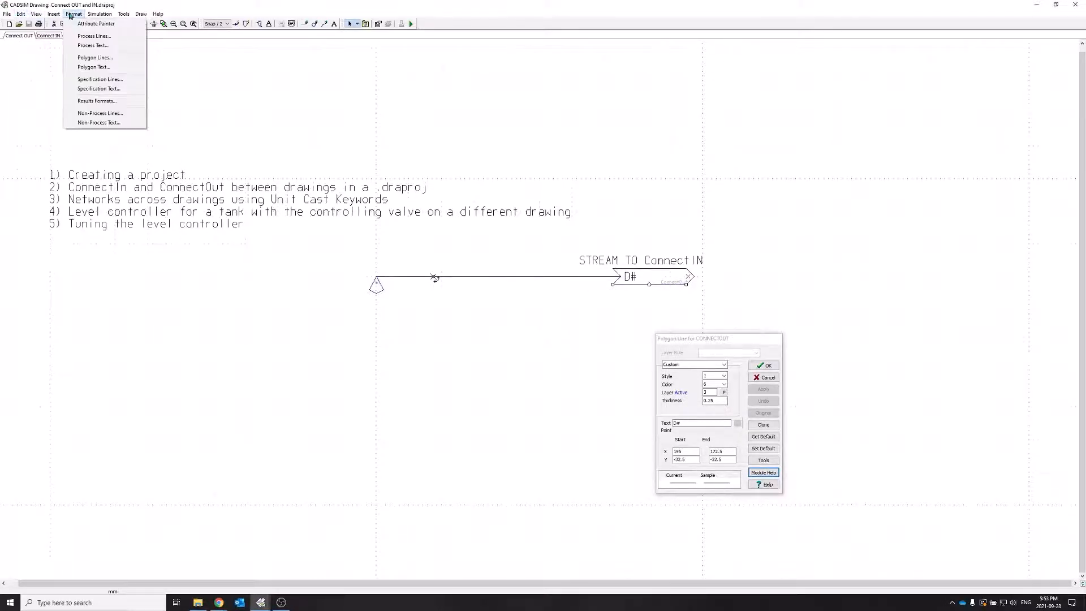
pyautogui.moveTo(123, 14)
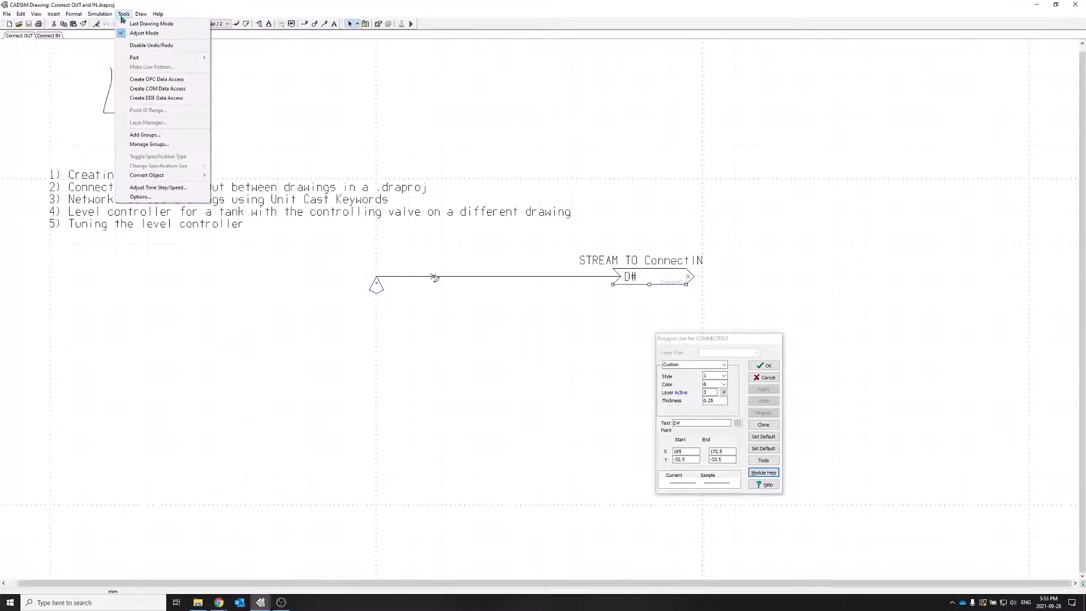
pyautogui.click(142, 198)
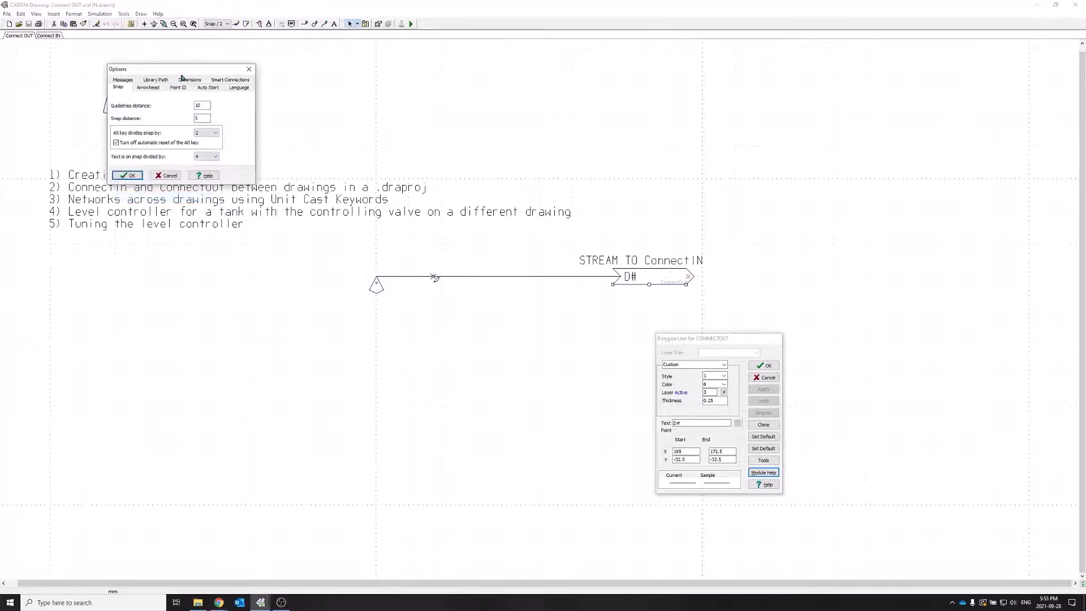
pyautogui.moveTo(183, 75)
pyautogui.mouseDown()
pyautogui.moveTo(331, 76)
pyautogui.moveTo(351, 52)
pyautogui.mouseUp()
pyautogui.click(367, 85)
pyautogui.click(323, 109)
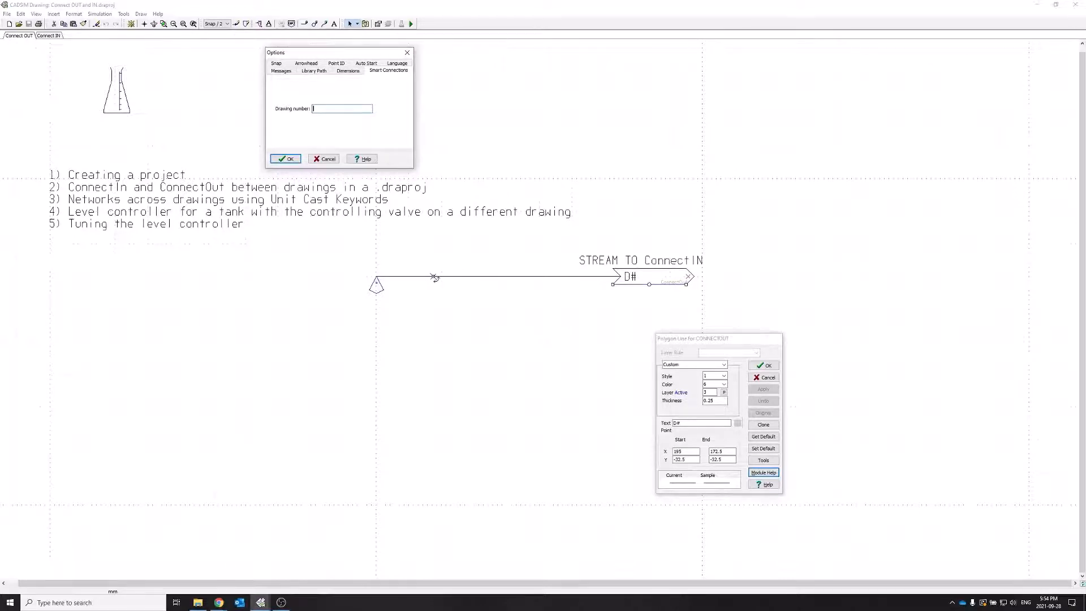
pyautogui.write('001')
pyautogui.click(290, 160)
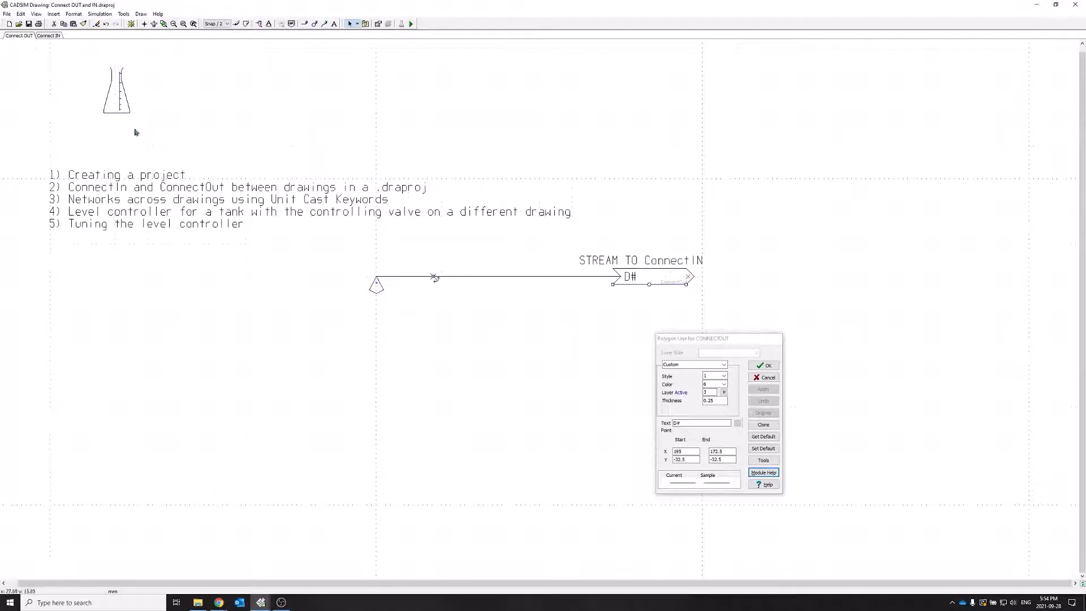
# Set the Connect IN drawing's smart connections drawing number to 002.
pyautogui.click(54, 37)
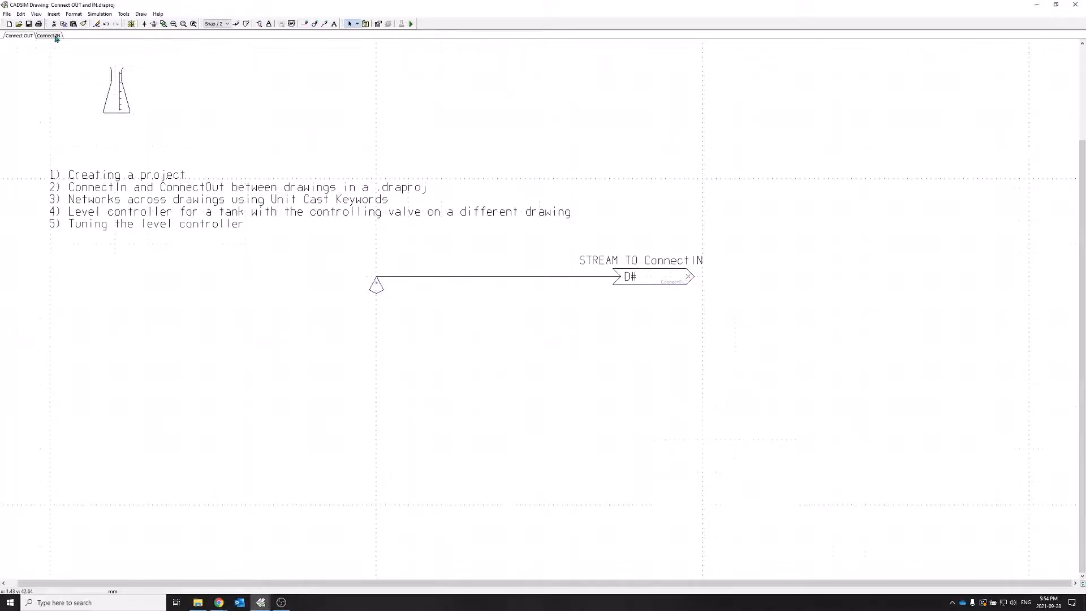
pyautogui.click(123, 14)
pyautogui.click(141, 197)
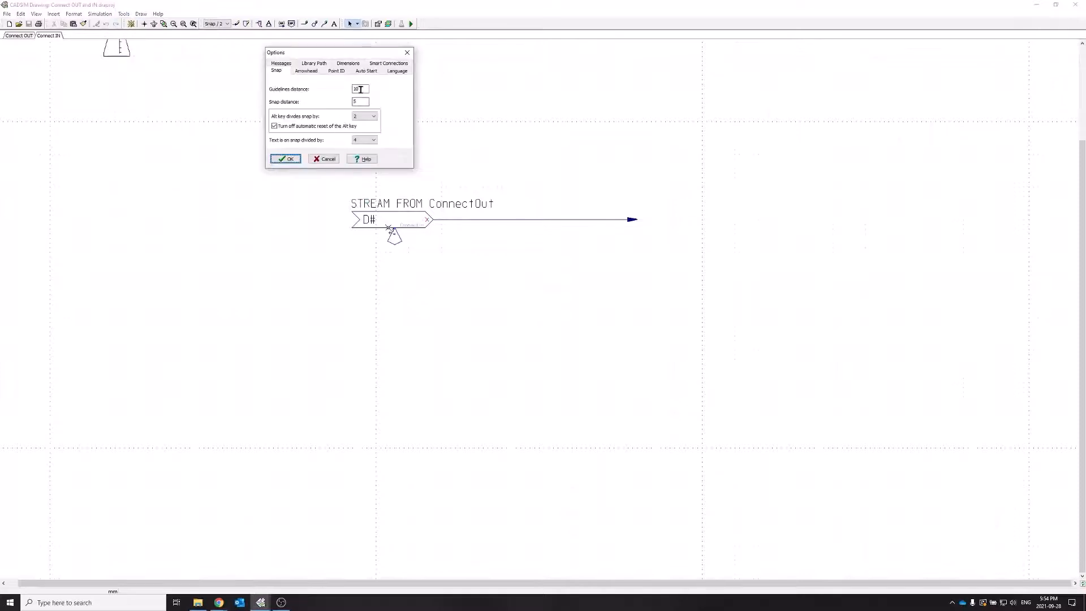
pyautogui.click(385, 64)
pyautogui.click(346, 109)
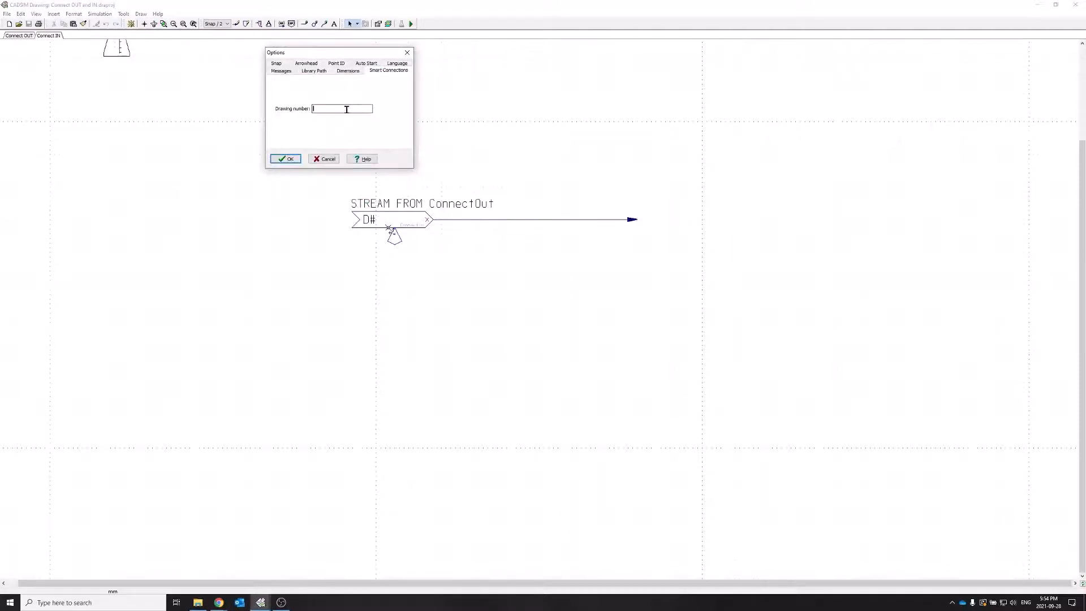
pyautogui.write('002')
pyautogui.click(289, 160)
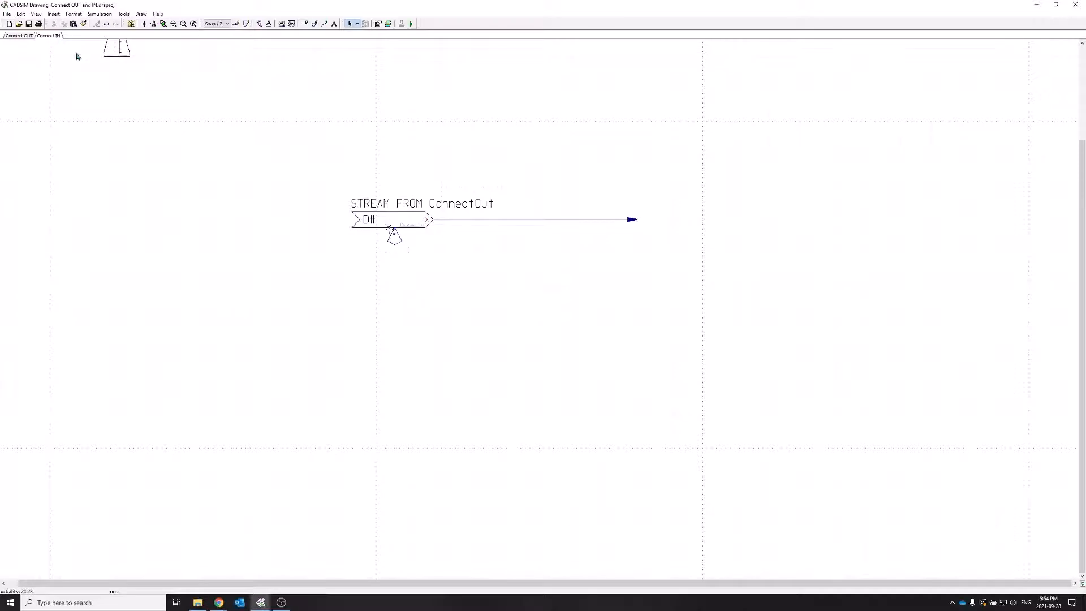
# Change the ConnectIn part's polygon name text from the D# placeholder to 001.
pyautogui.doubleClick(369, 220)
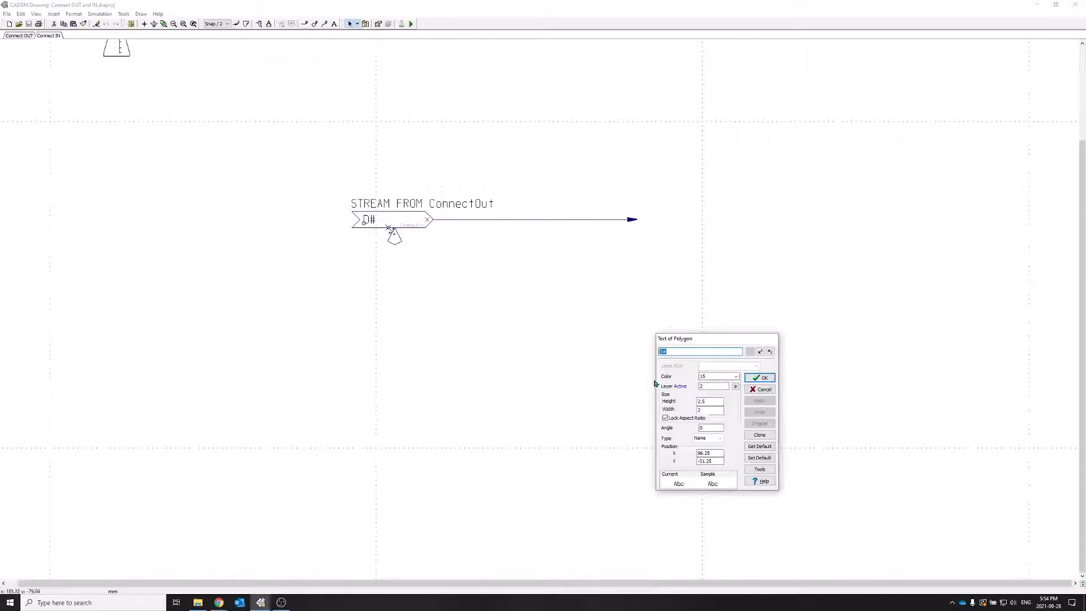
pyautogui.write('001')
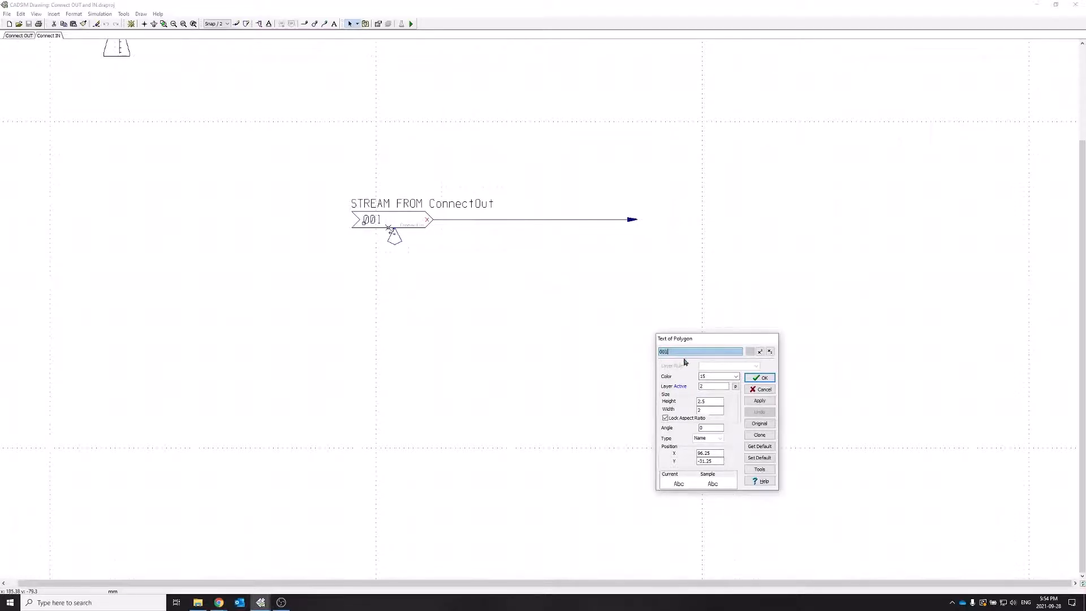
pyautogui.moveTo(691, 338); pyautogui.dragTo(423, 234)
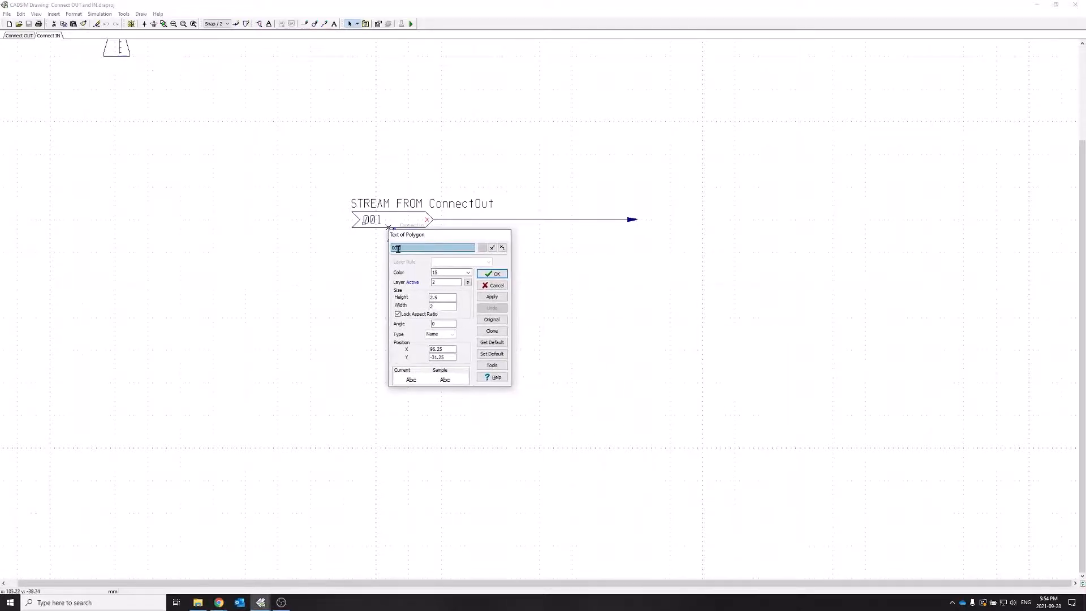
pyautogui.click(492, 273)
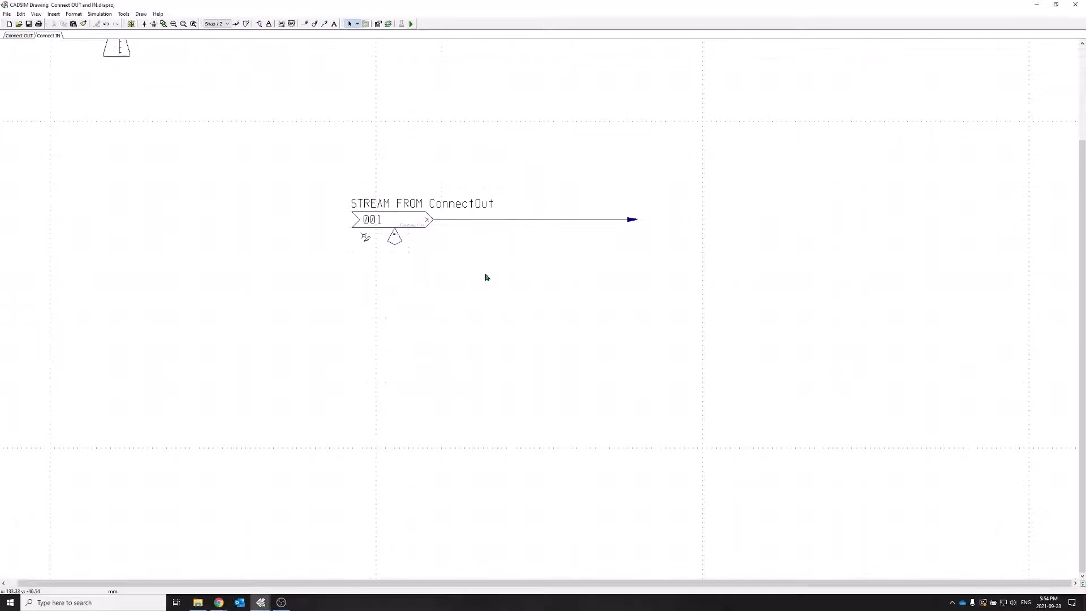
# In the Connect OUT drawing, replace the ConnectOut part's D# polygon name text with 002.
pyautogui.click(21, 35)
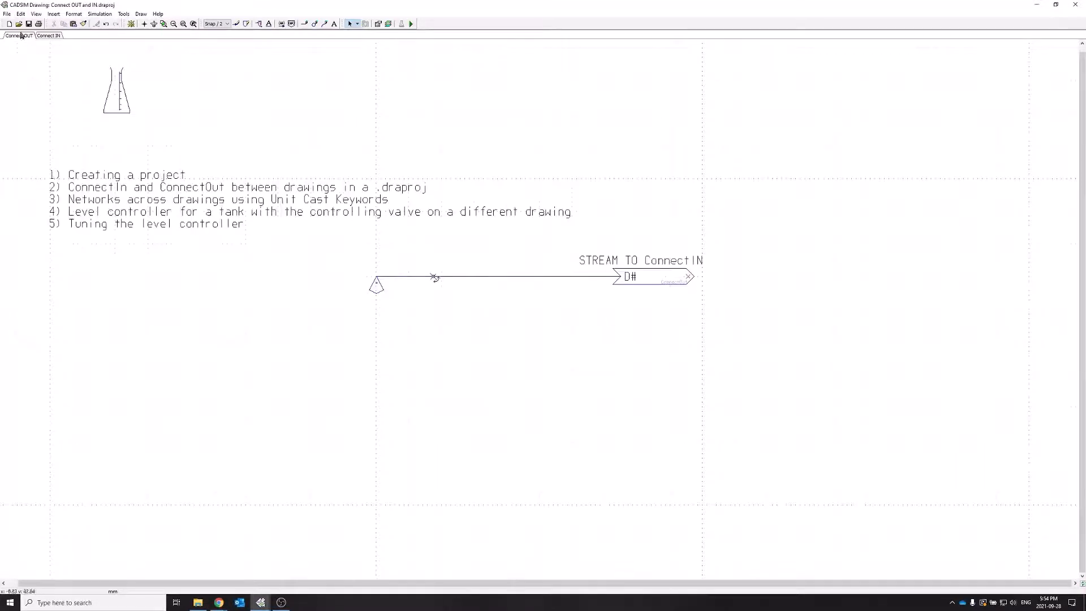
pyautogui.doubleClick(630, 280)
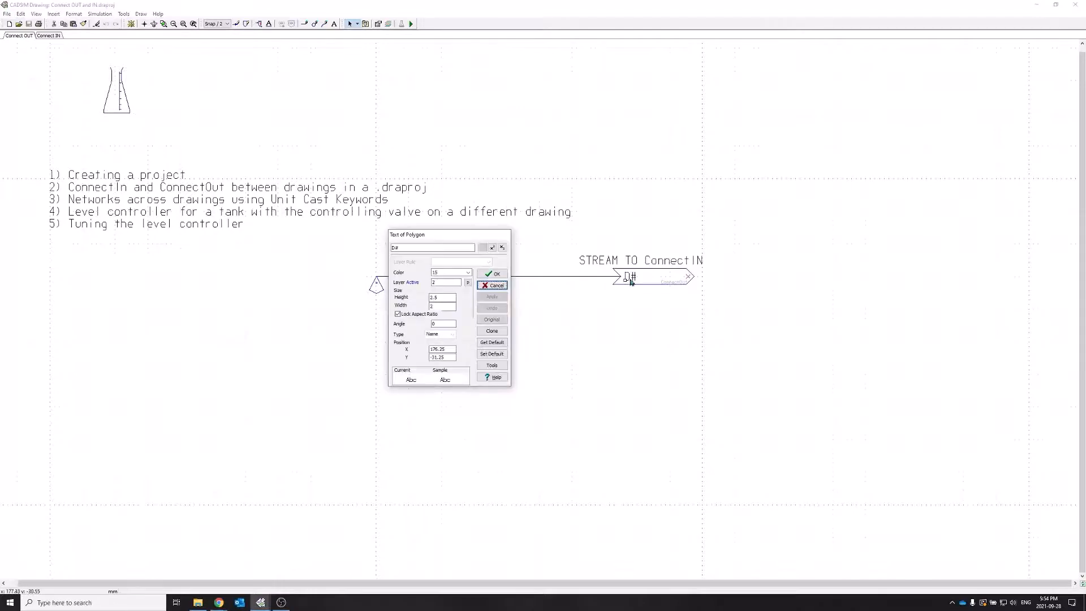
pyautogui.doubleClick(402, 245)
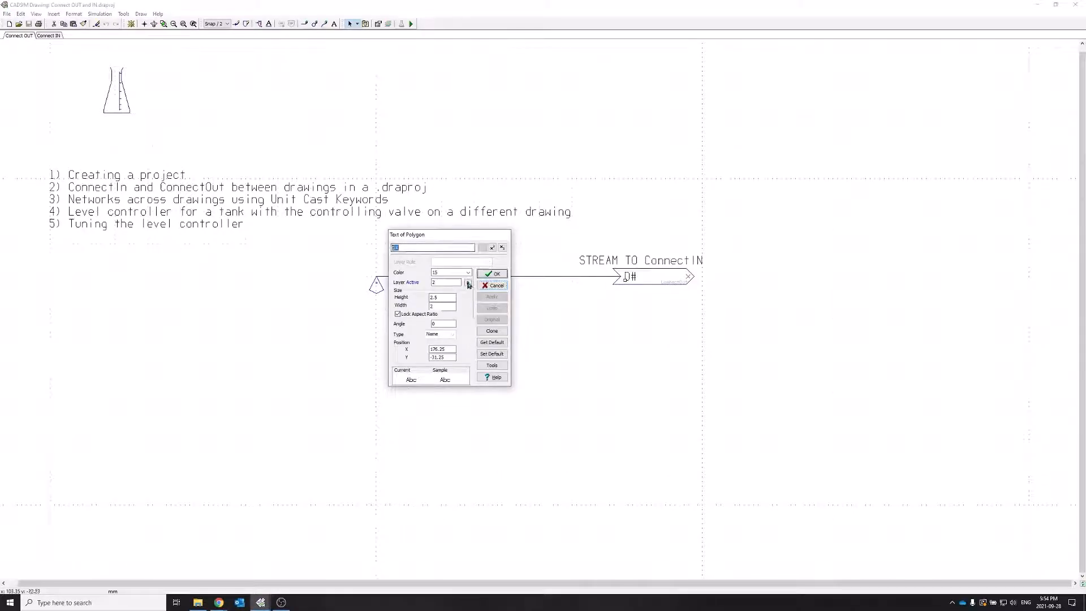
pyautogui.write('002')
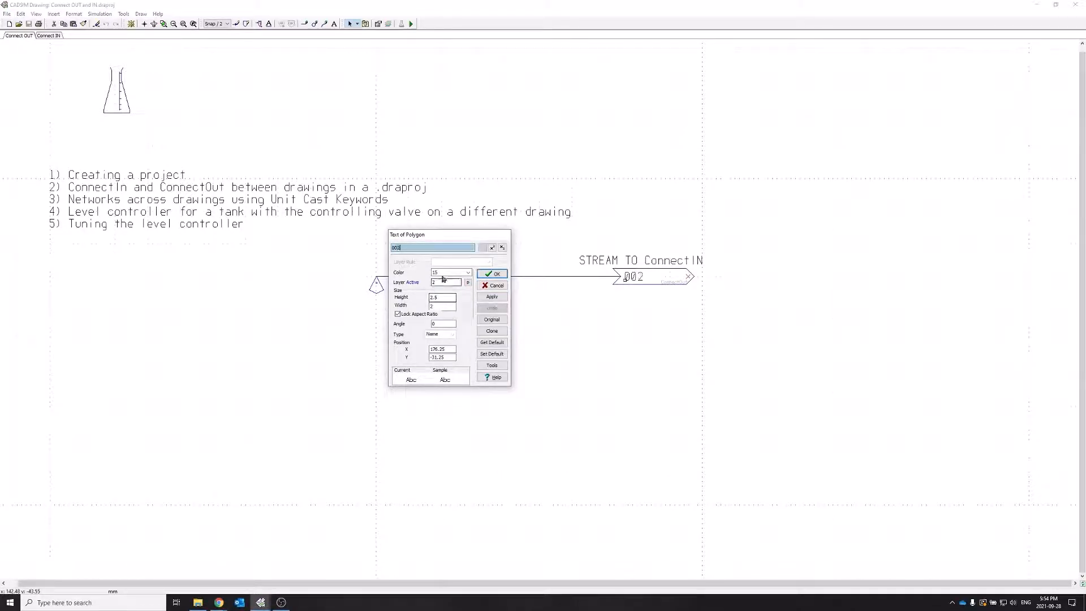
pyautogui.click(502, 275)
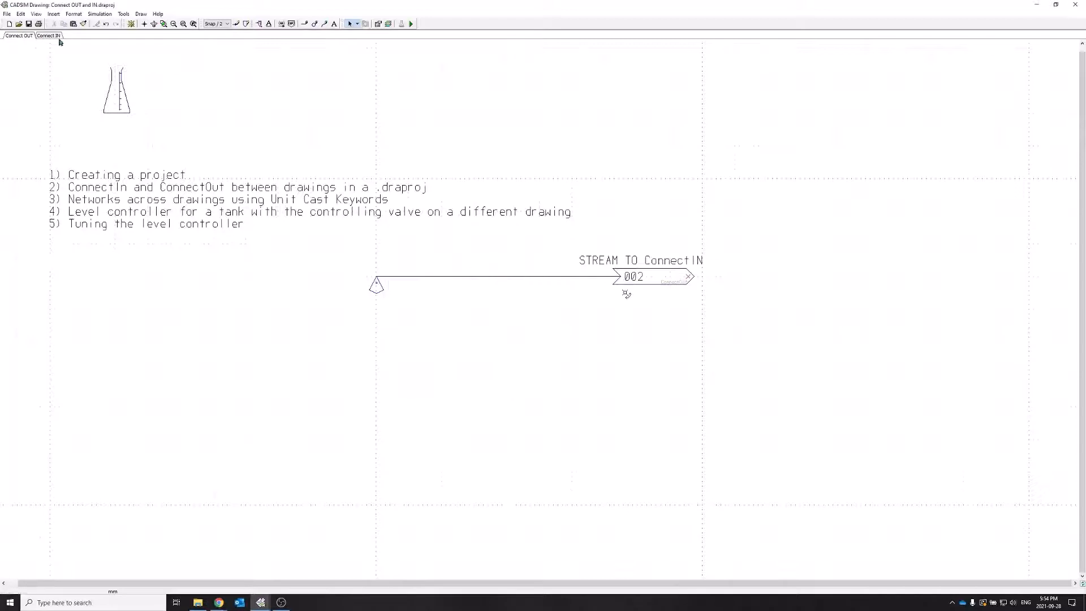
# Switch the project to simulation mode, saving the modified drawings, and run the simulation.
pyautogui.click(411, 24)
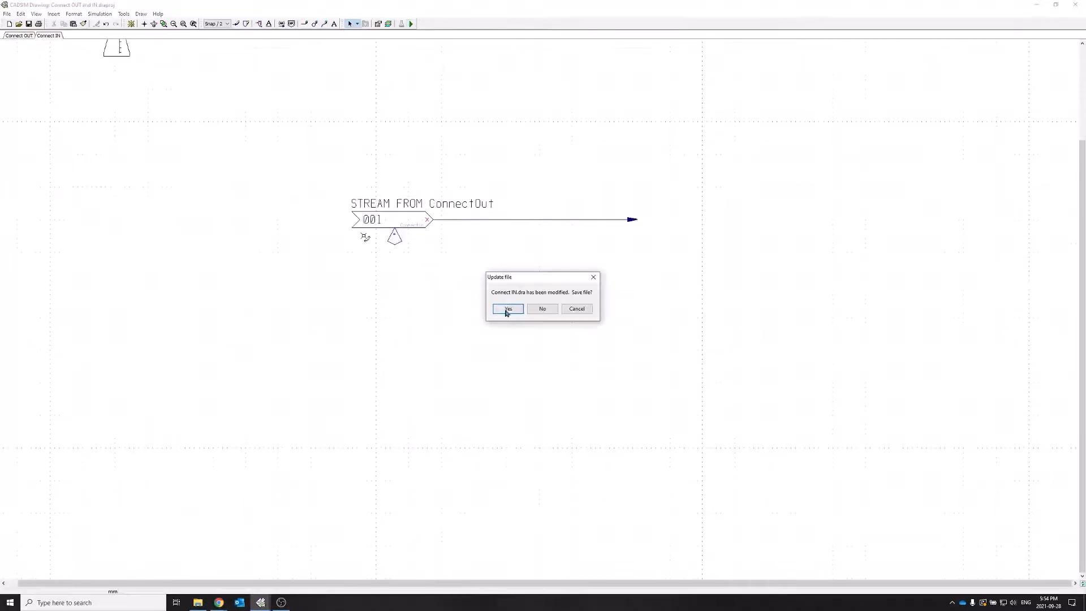
pyautogui.click(508, 310)
pyautogui.click(508, 309)
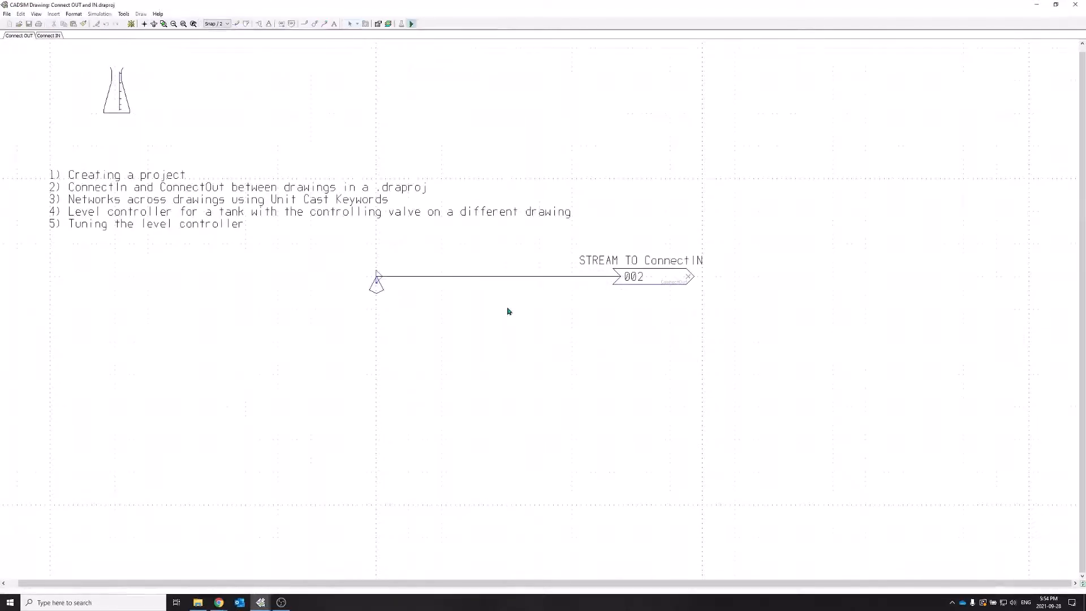
pyautogui.click(130, 24)
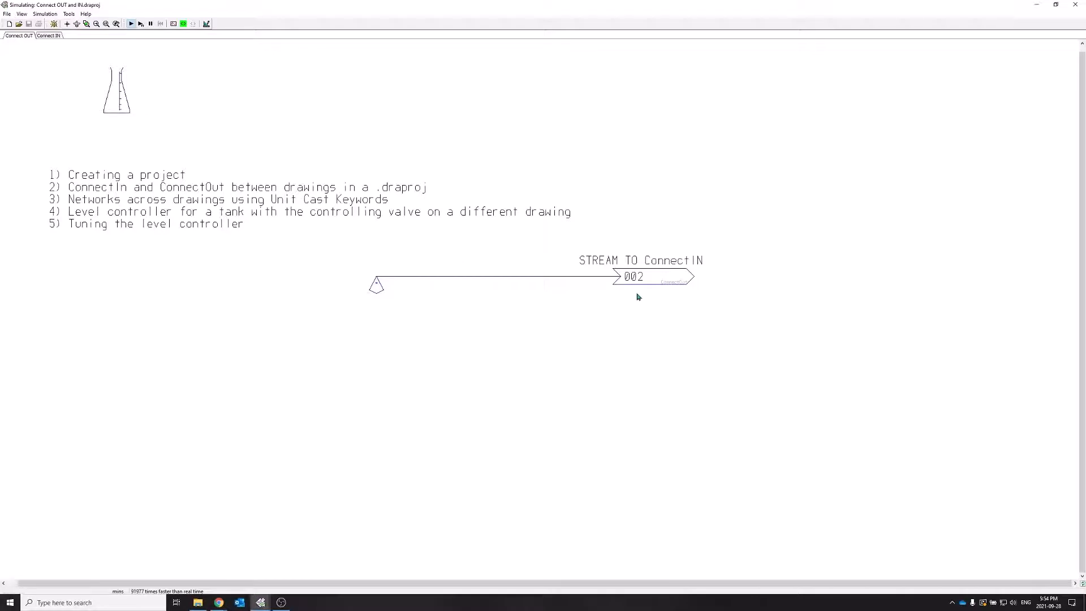
# Inspect the Connect IN stream's simulated values and the ConnectIn source's specified WATER and TEMPERATURE constants.
pyautogui.click(54, 37)
pyautogui.doubleClick(532, 221)
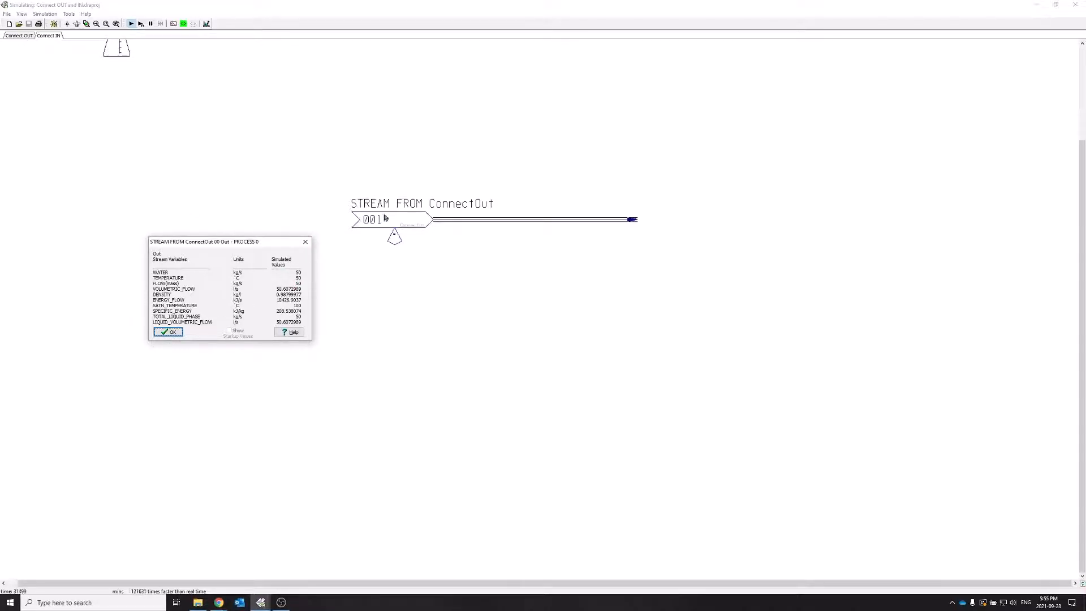
pyautogui.doubleClick(399, 242)
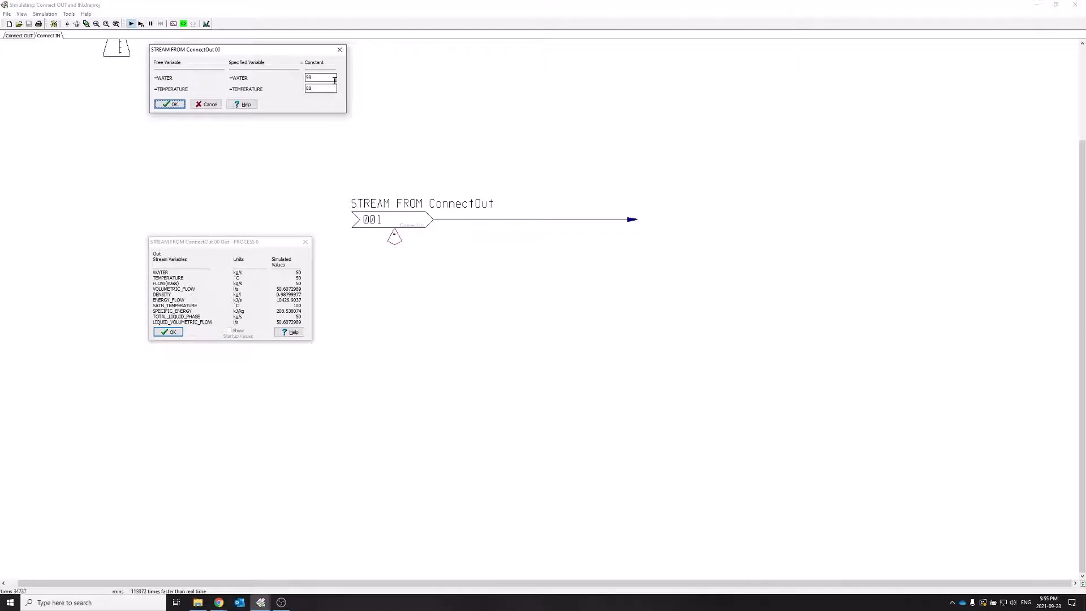
pyautogui.click(177, 105)
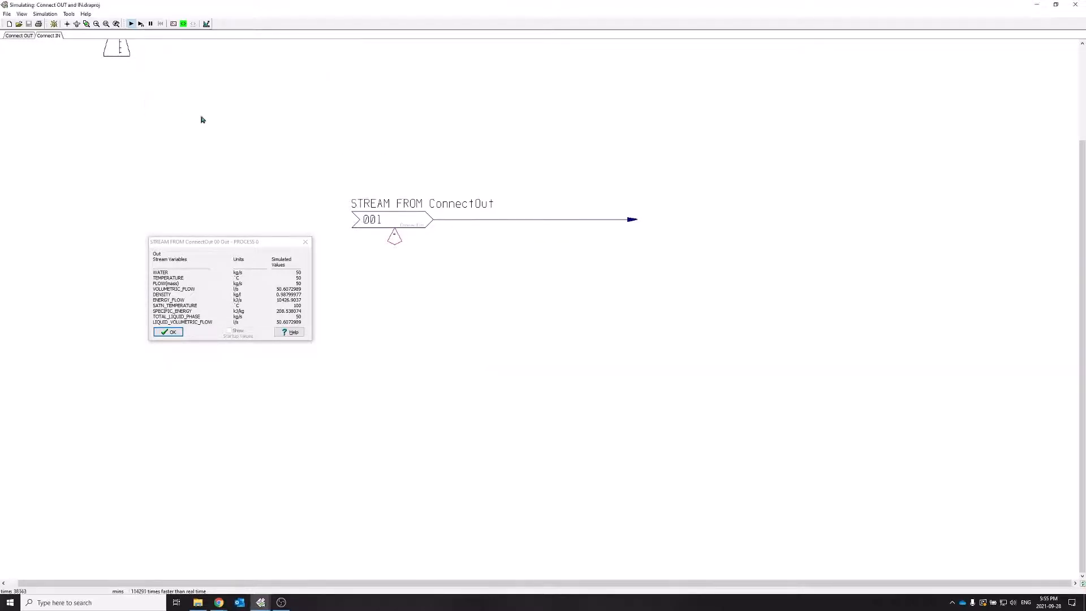
pyautogui.click(177, 333)
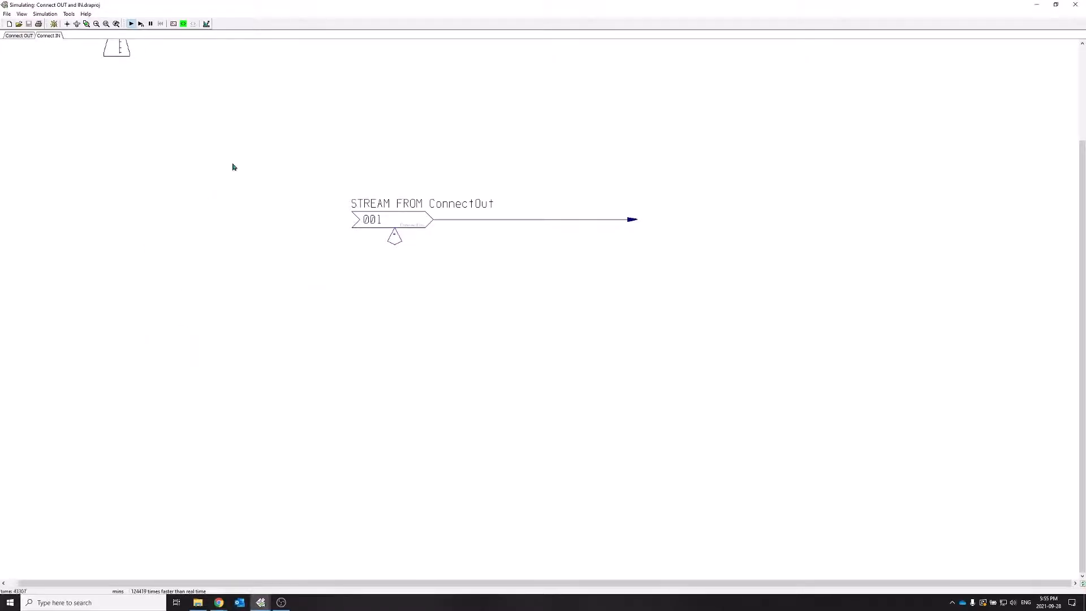
# Go back to the Connect OUT drawing and return the project from simulation to drawing mode.
pyautogui.click(17, 35)
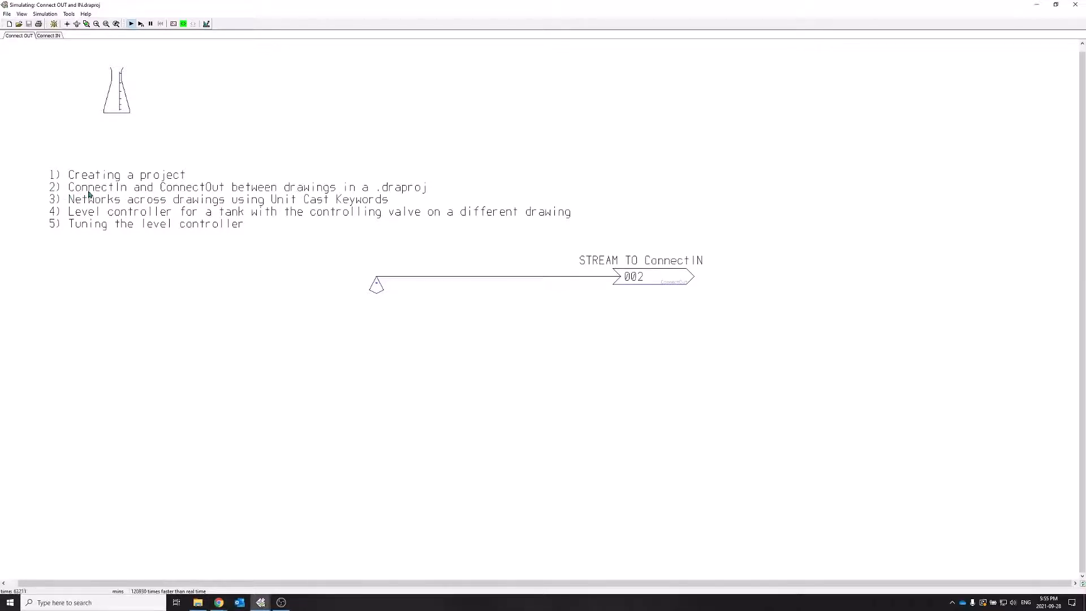
pyautogui.click(207, 24)
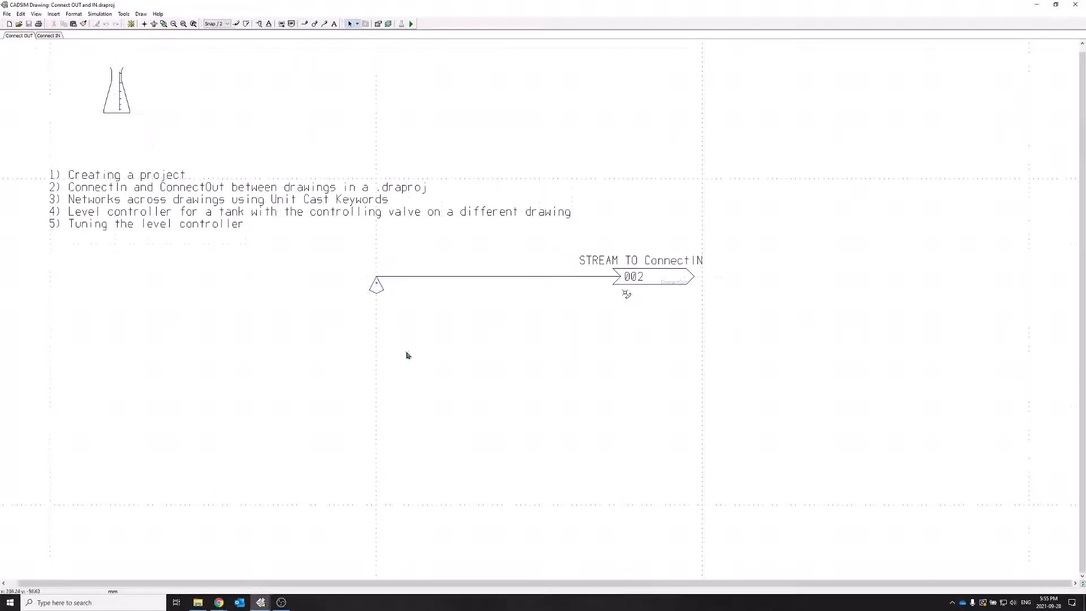
# Copy the source, its process line and the ConnectOut part to a position 60 mm directly below the original.
pyautogui.scroll(-1, 73, 242)
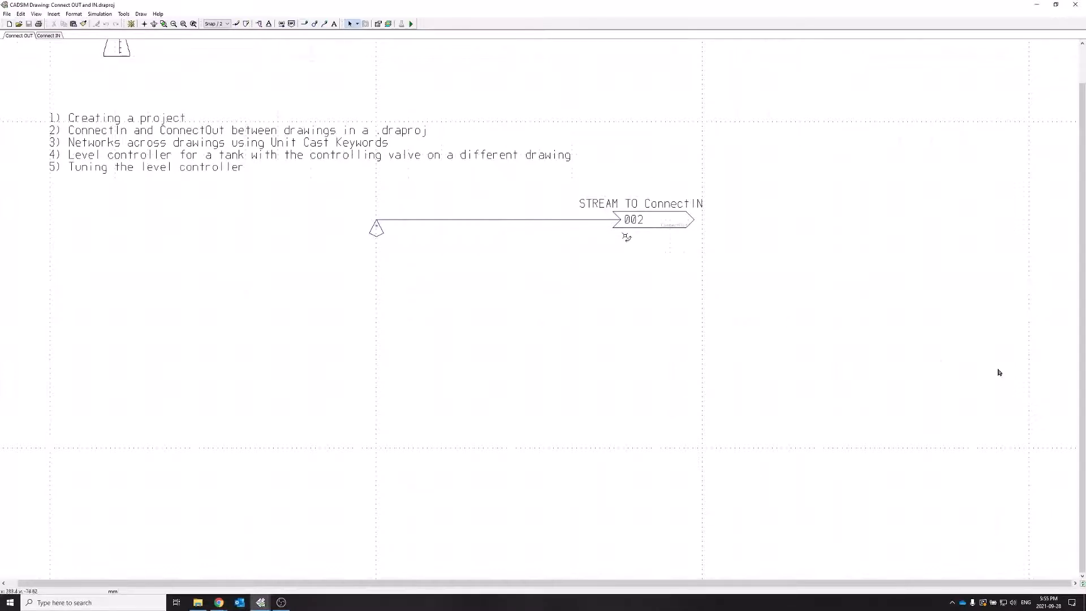
pyautogui.doubleClick(627, 237)
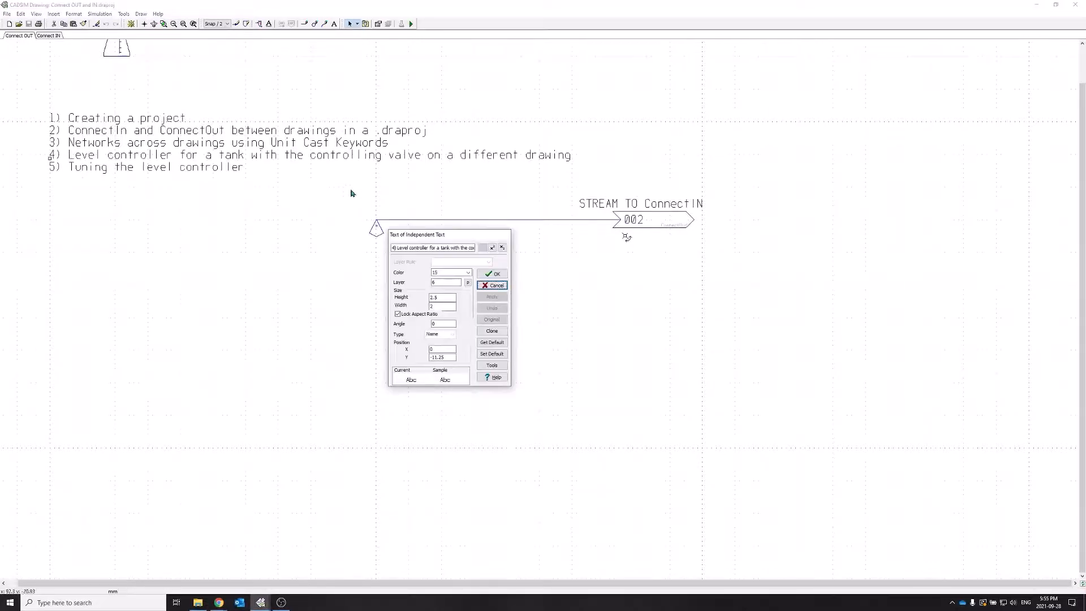
pyautogui.moveTo(344, 179); pyautogui.dragTo(659, 259)
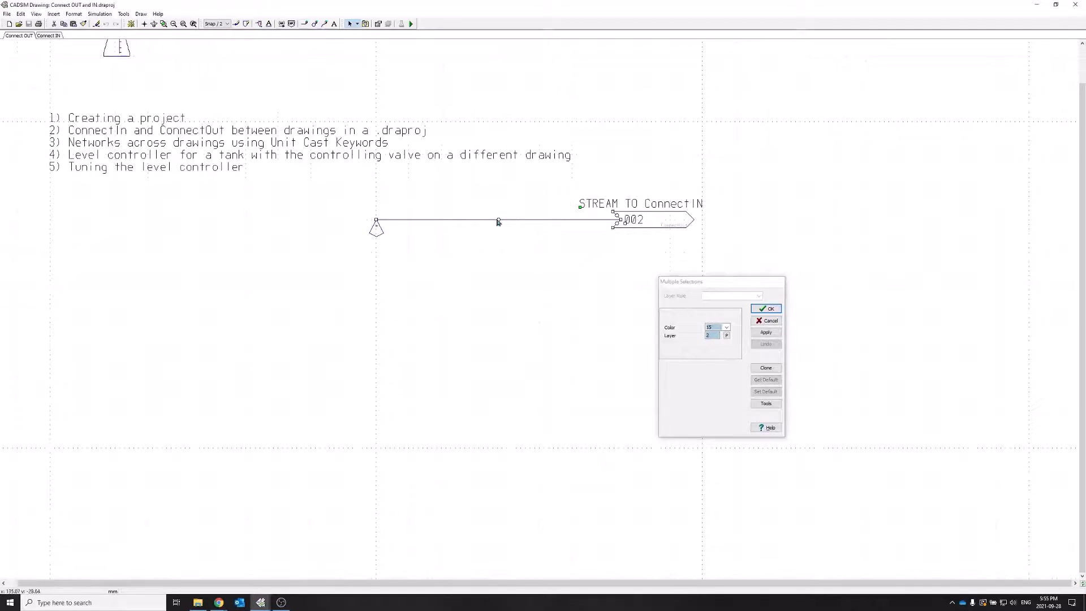
pyautogui.moveTo(329, 184); pyautogui.dragTo(746, 252)
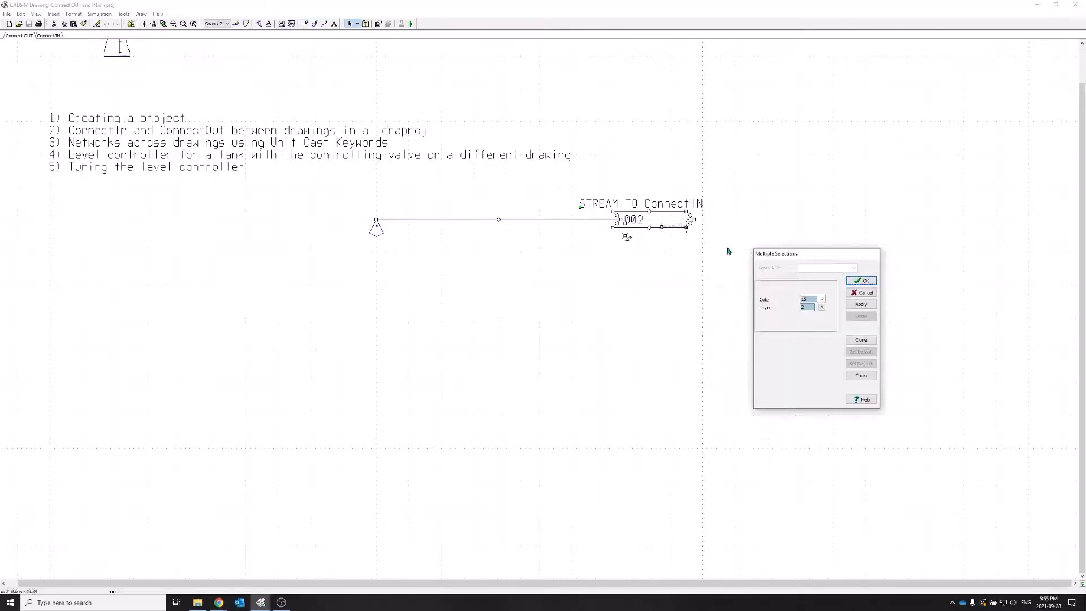
pyautogui.click(65, 24)
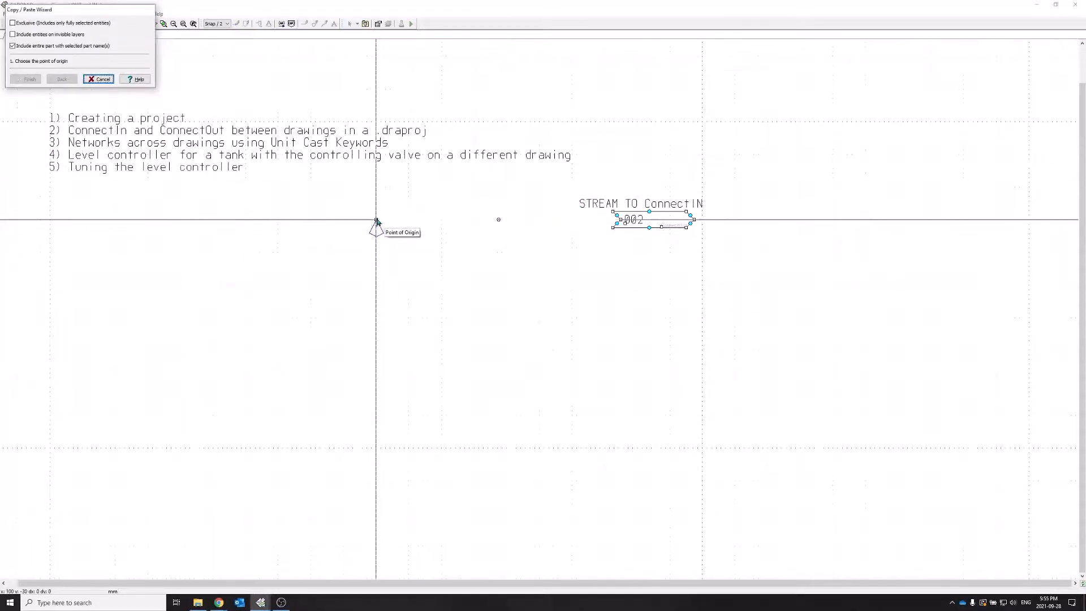
pyautogui.click(376, 221)
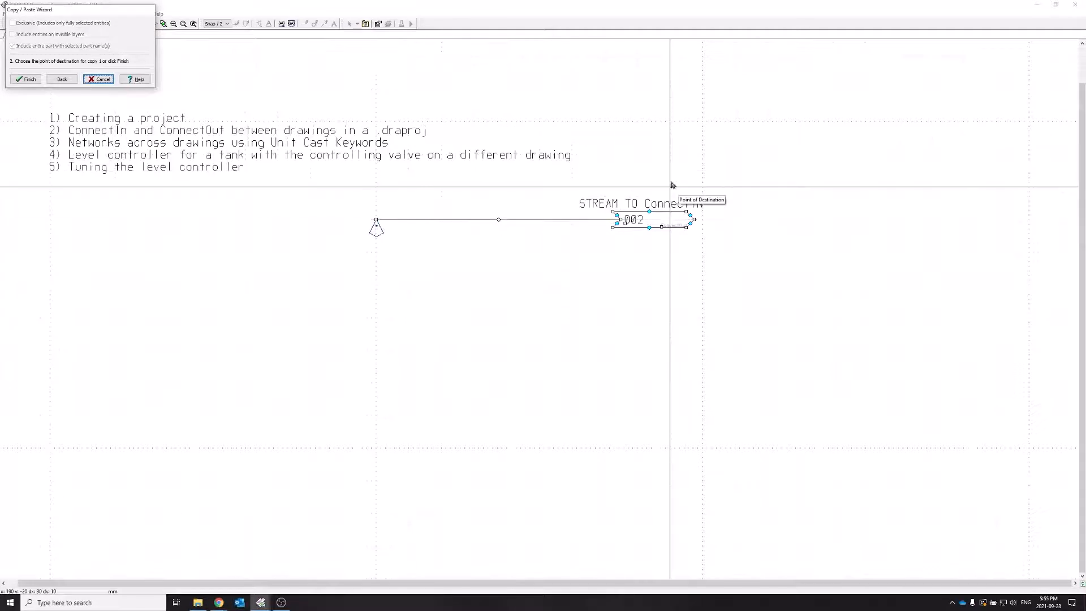
pyautogui.click(380, 415)
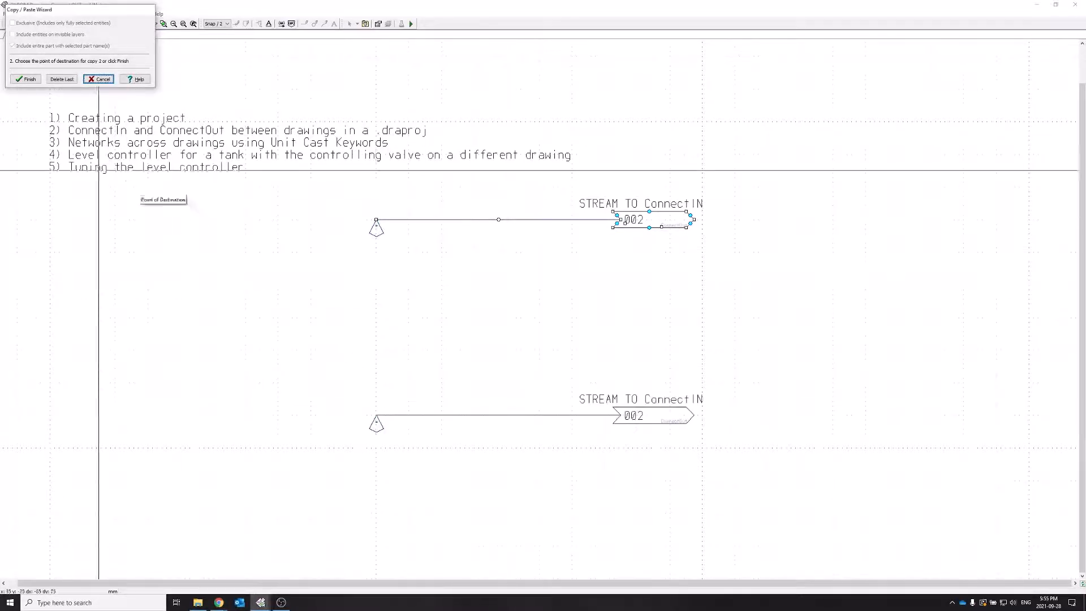
pyautogui.click(25, 79)
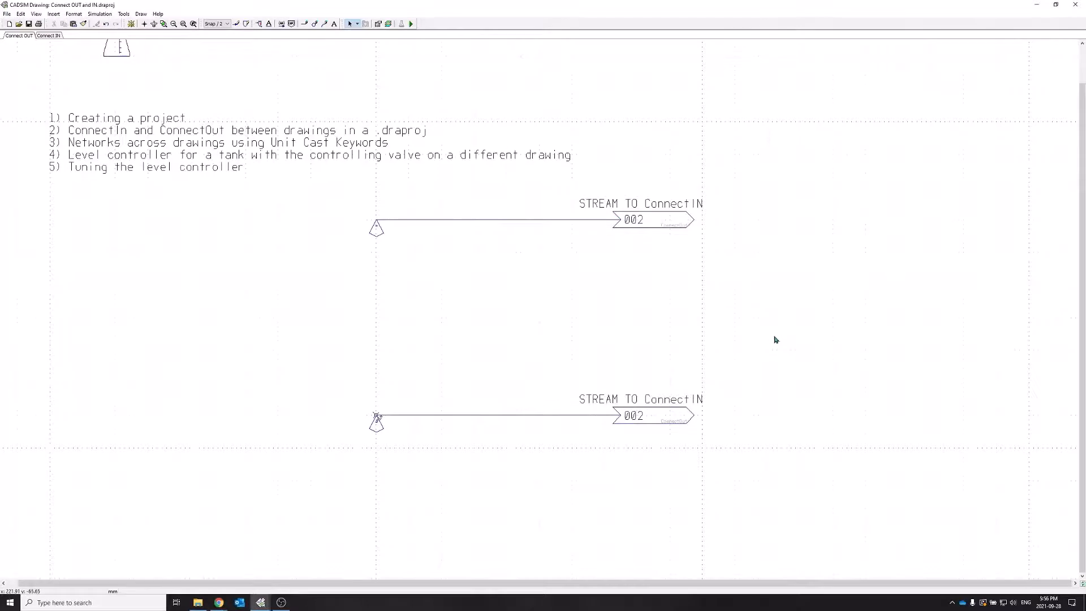
# Paste another copy of the source, process line and ConnectOut part 60 mm below the second stream.
pyautogui.scroll(-5, 774, 336)
pyautogui.scroll(1, 632, 308)
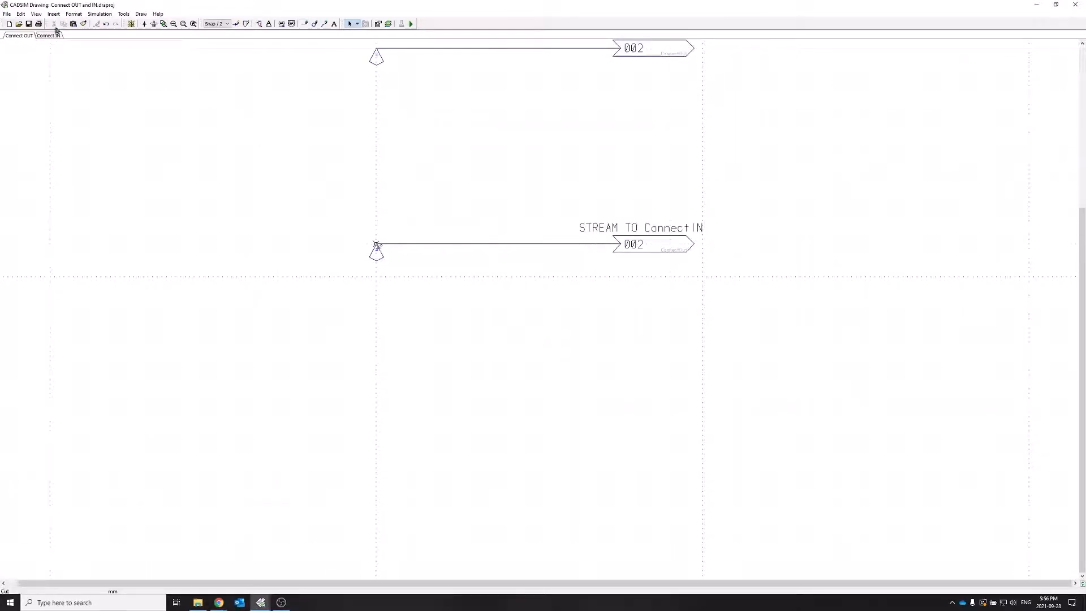
pyautogui.click(73, 24)
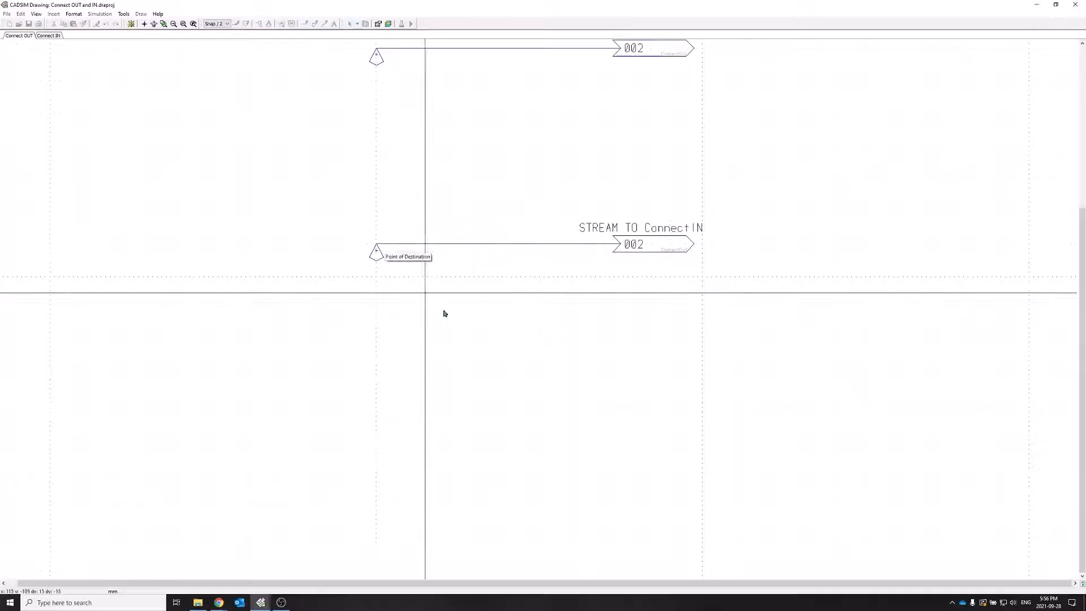
pyautogui.click(377, 445)
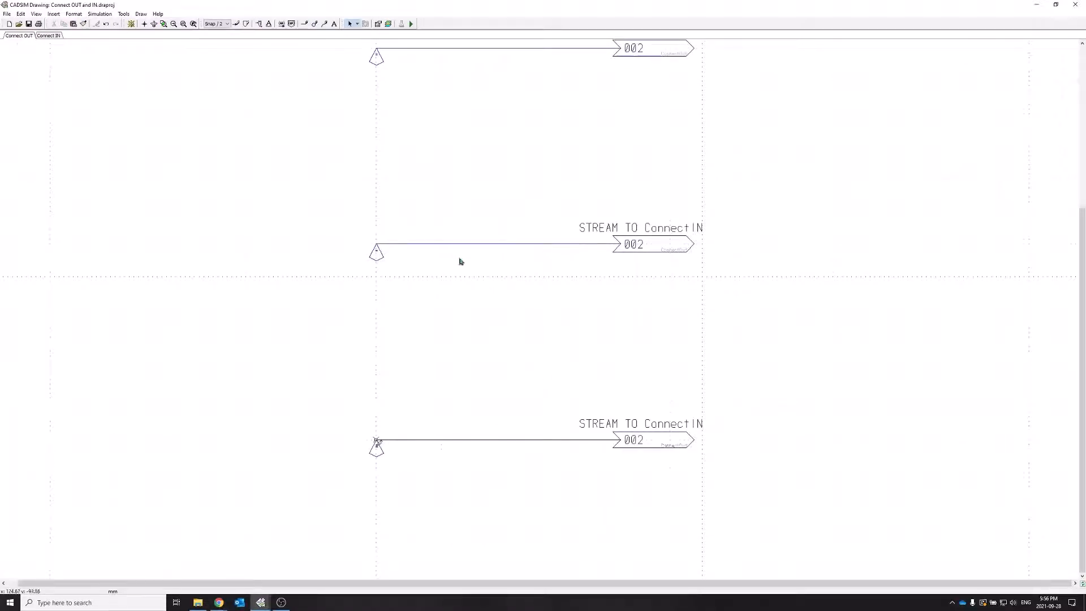
# Shorten the middle stream's process line to 20 mm and move its ConnectOut part about 40 mm to the right.
pyautogui.doubleClick(547, 245)
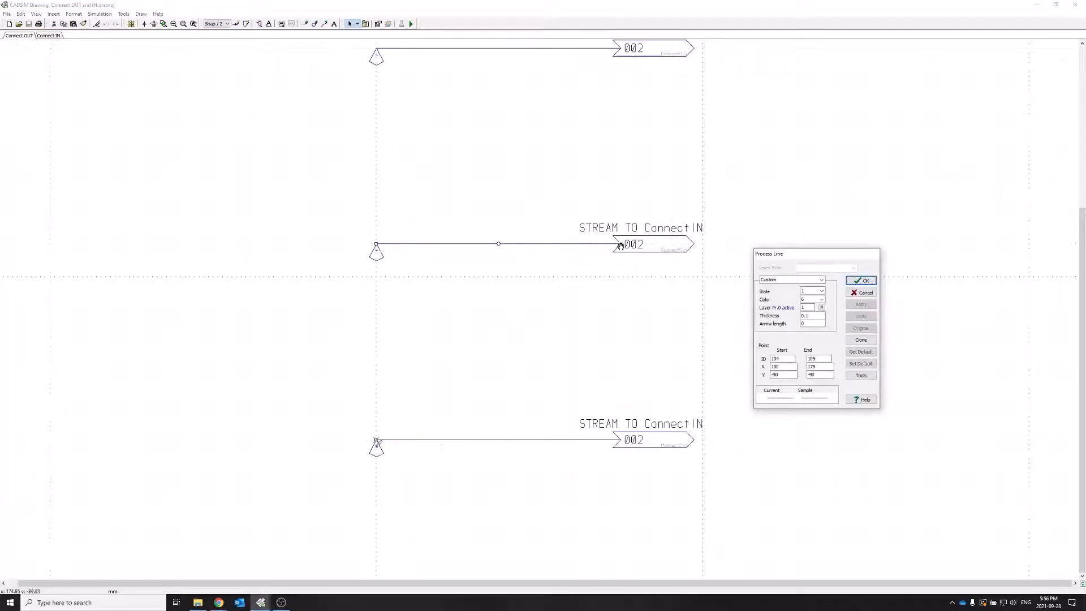
pyautogui.moveTo(543, 246); pyautogui.dragTo(442, 244)
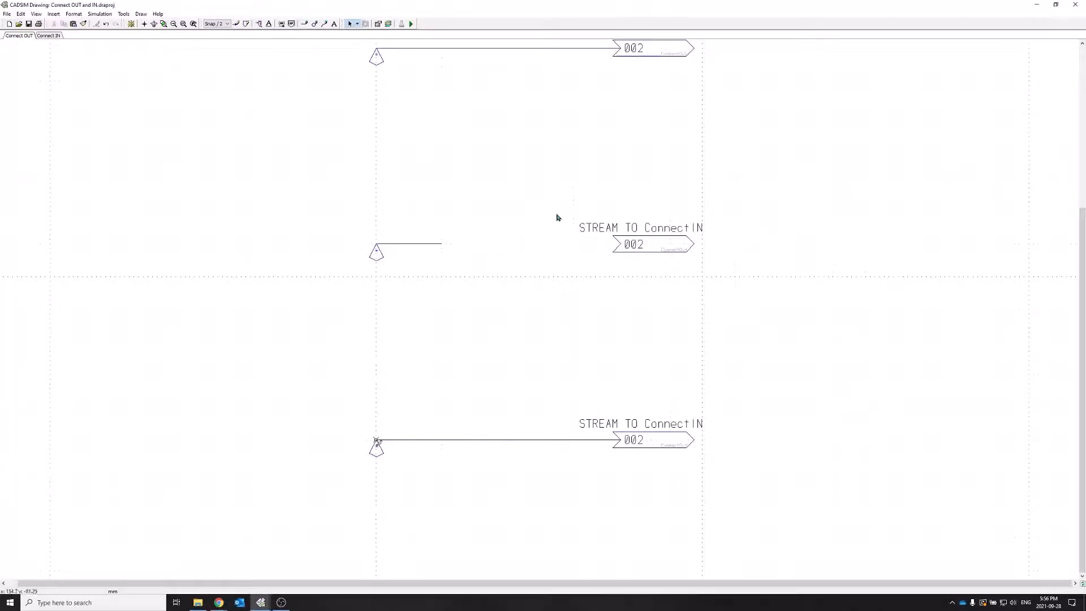
pyautogui.moveTo(526, 205); pyautogui.dragTo(747, 293)
pyautogui.doubleClick(663, 258)
pyautogui.moveTo(650, 251); pyautogui.dragTo(777, 245)
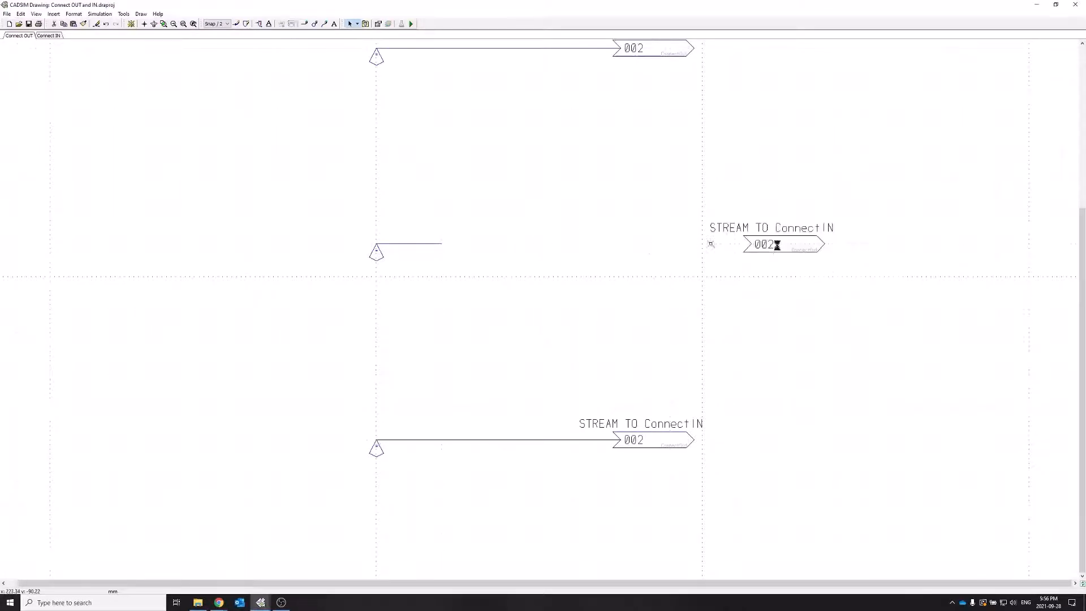
pyautogui.doubleClick(441, 246)
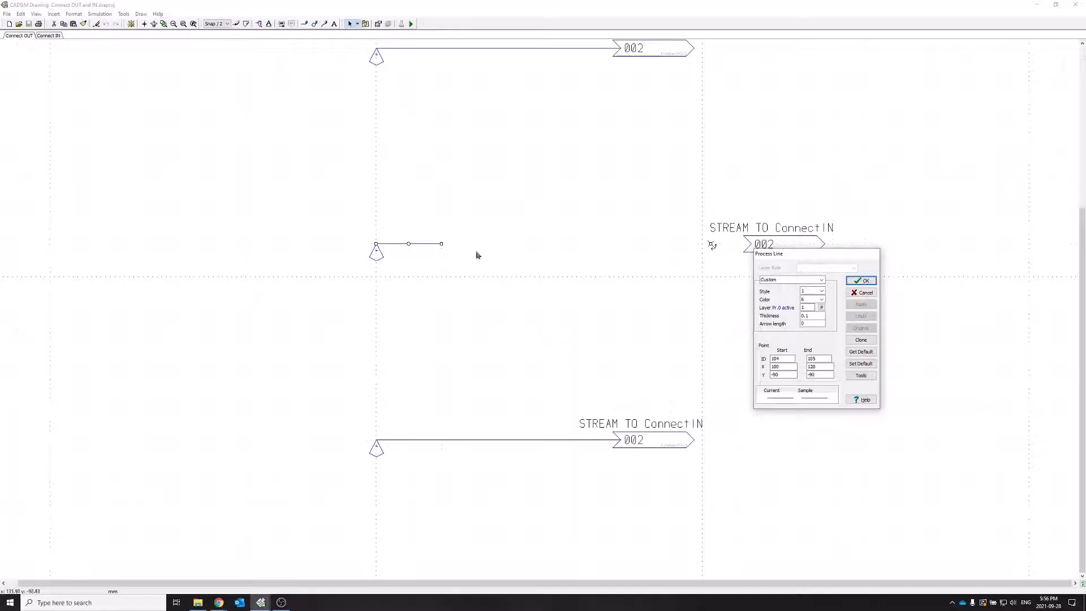
pyautogui.click(857, 281)
# Choose the Tanks part from the Process library for insertion, with a Vertical type and the 6by4 size option.
pyautogui.scroll(1, 467, 279)
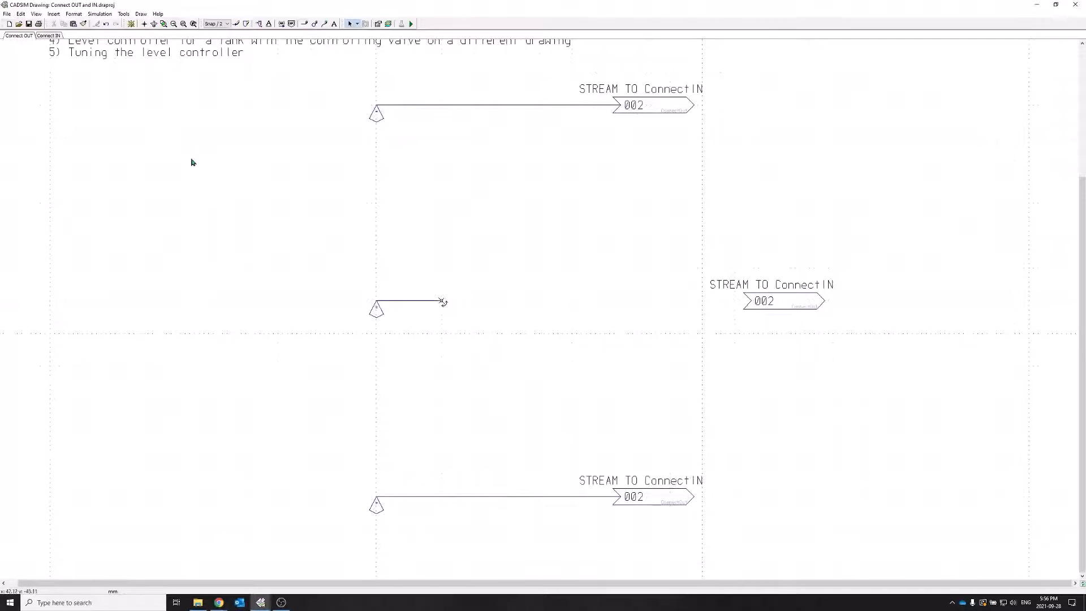
pyautogui.scroll(1, 408, 251)
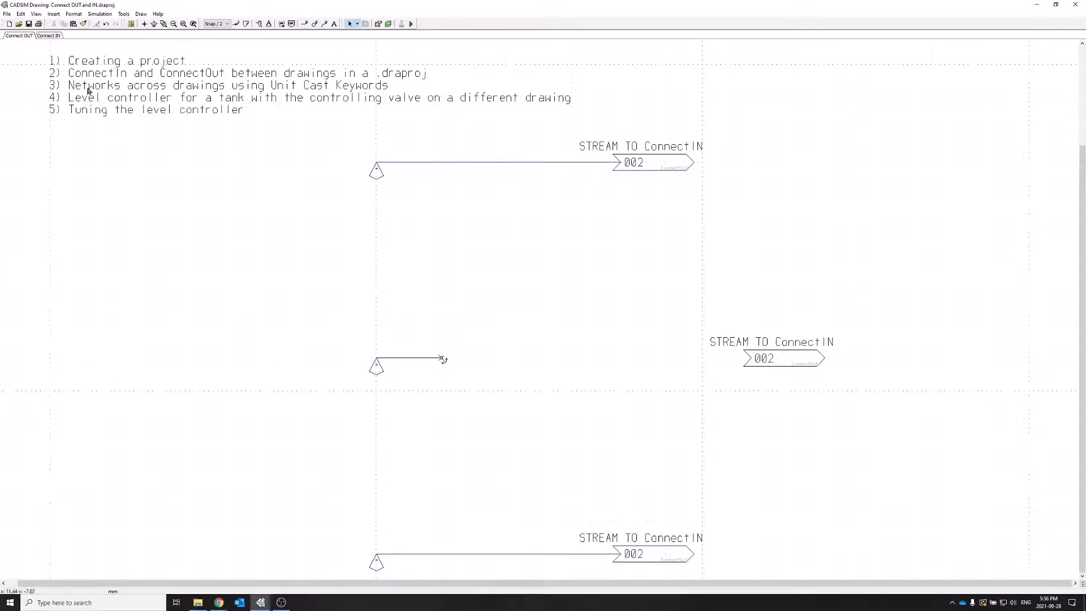
pyautogui.scroll(-1, 460, 322)
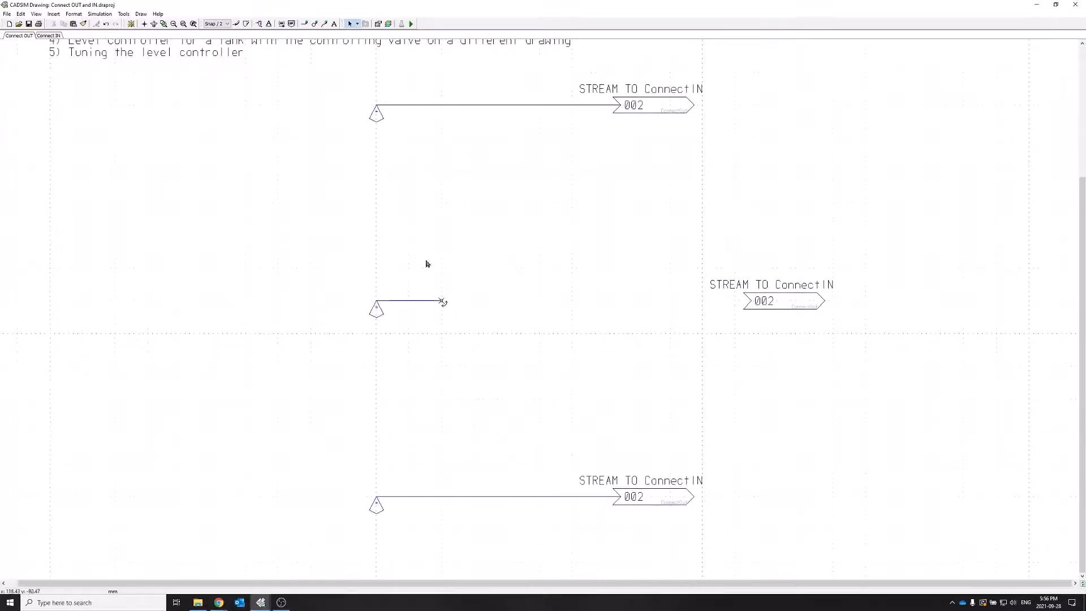
pyautogui.scroll(1, 332, 213)
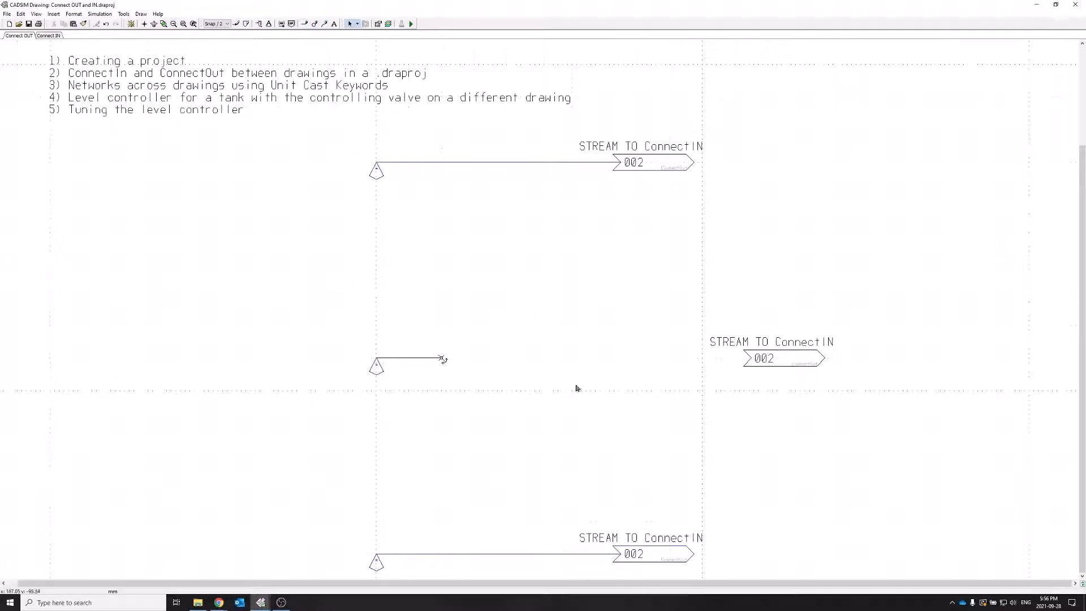
pyautogui.click(259, 24)
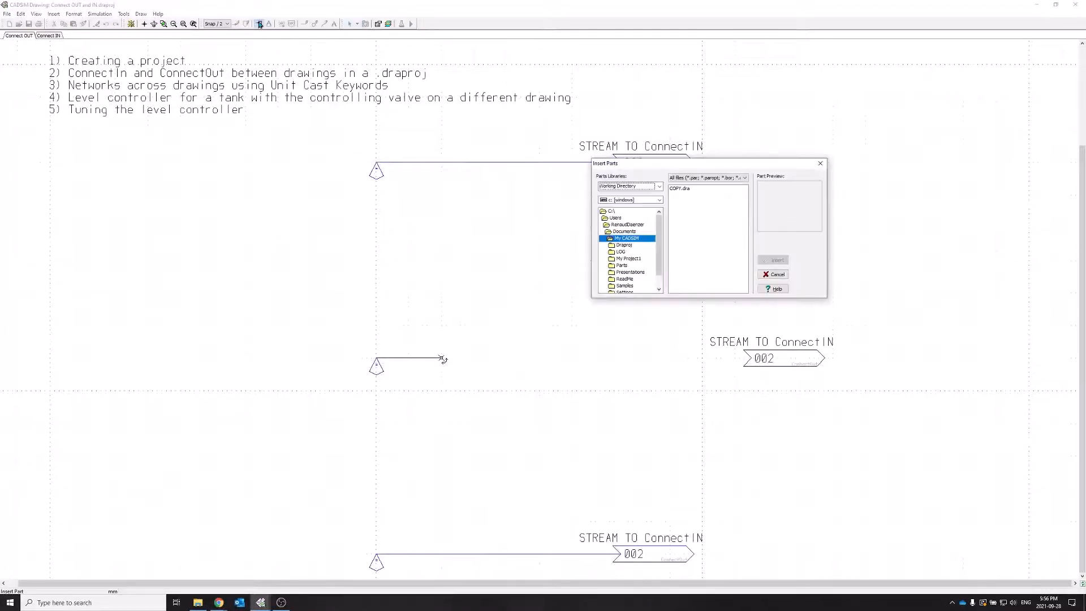
pyautogui.click(625, 186)
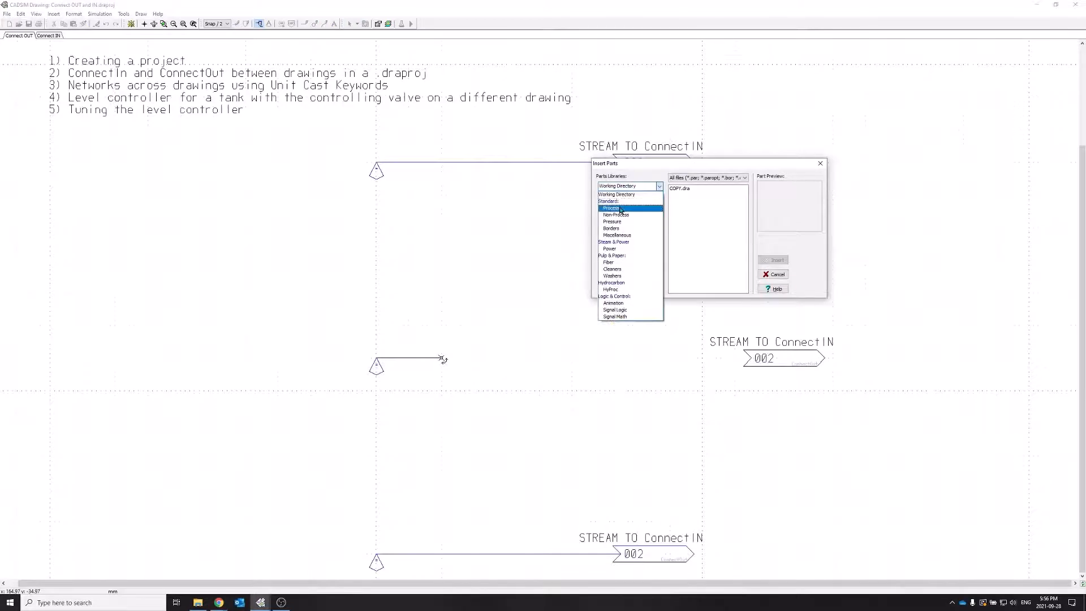
pyautogui.click(612, 208)
pyautogui.click(683, 248)
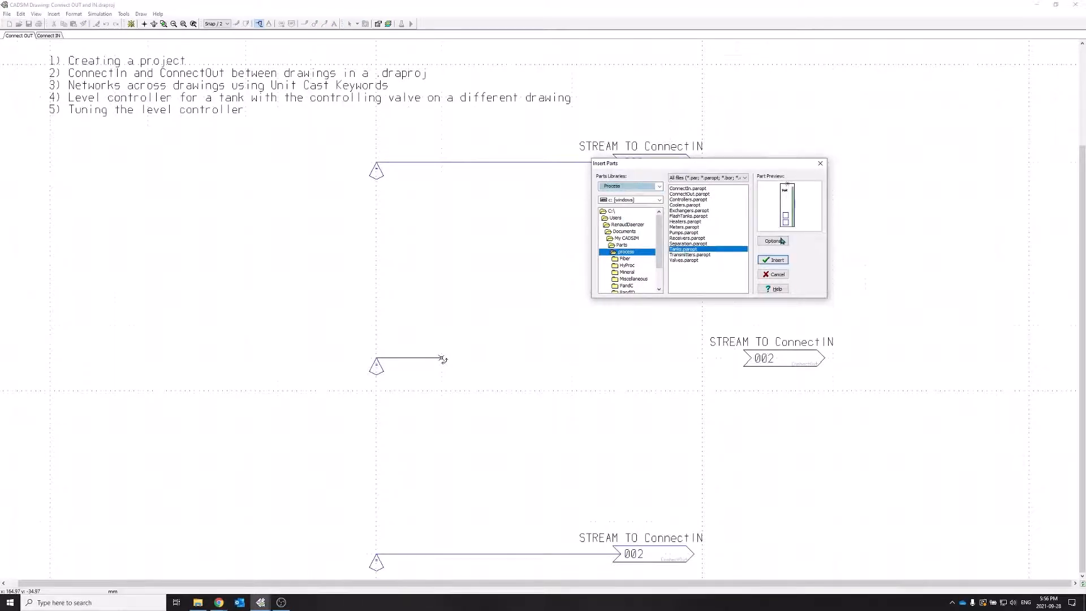
pyautogui.click(772, 241)
pyautogui.click(196, 160)
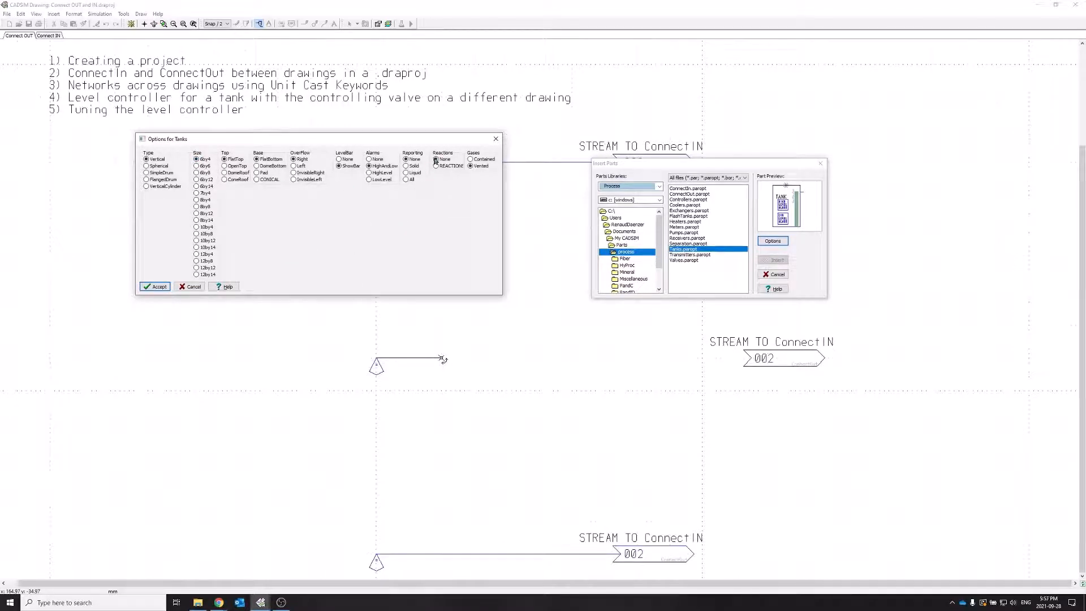
pyautogui.click(155, 287)
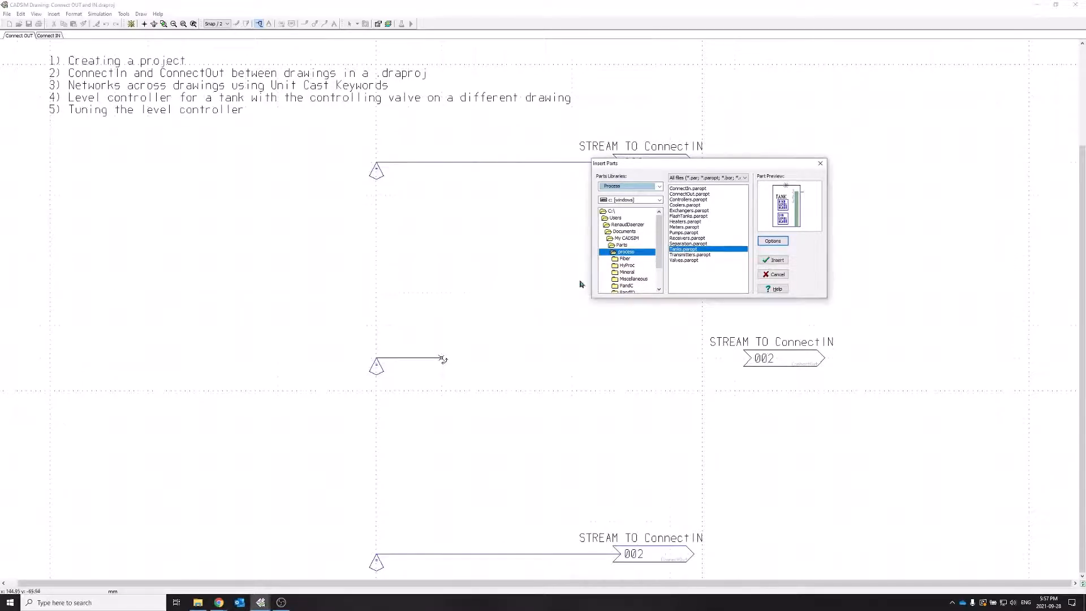
# Place the tank with its upper-left corner at the end of the middle stream's shortened line and name it #1.
pyautogui.click(774, 261)
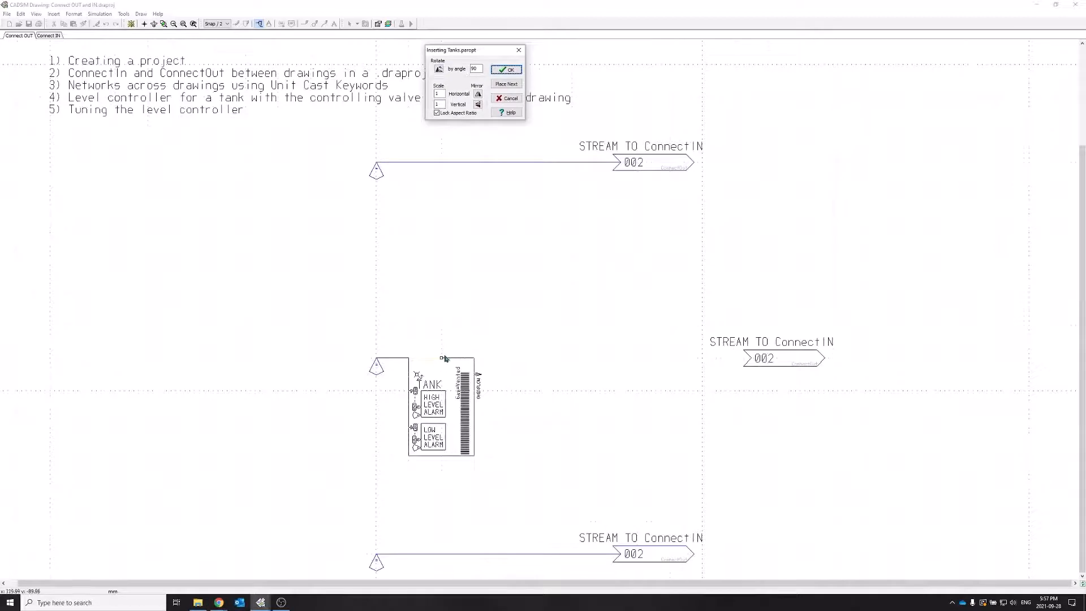
pyautogui.click(460, 359)
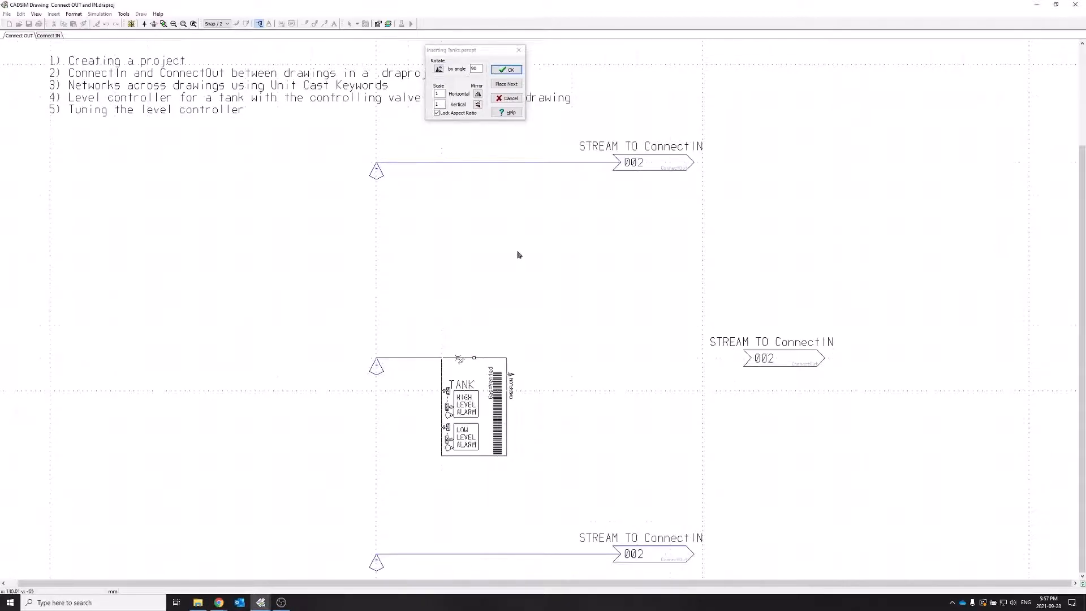
pyautogui.click(505, 69)
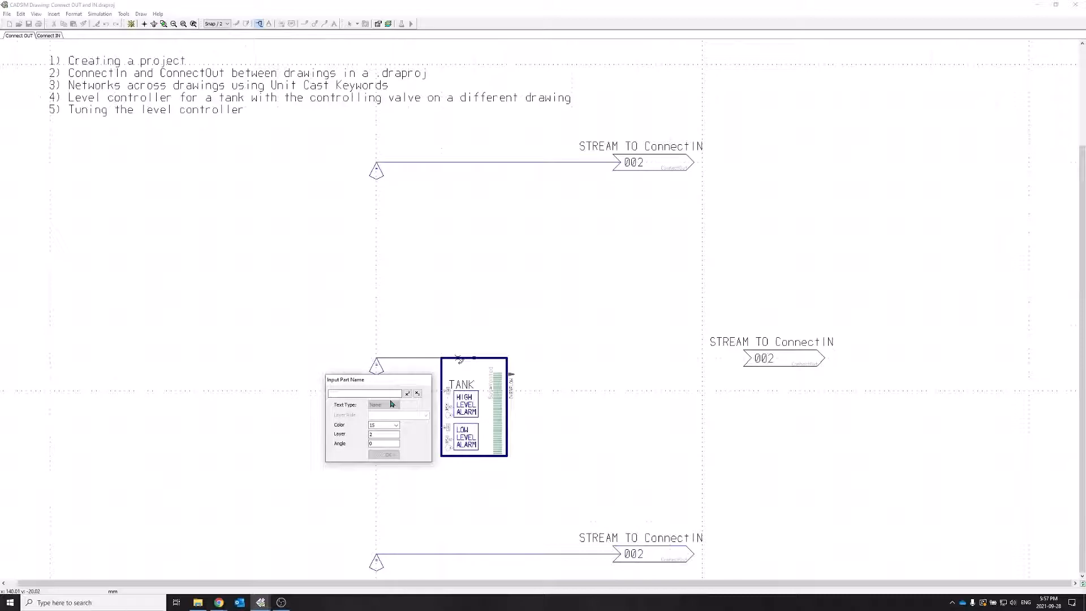
pyautogui.write('#1')
pyautogui.click(385, 454)
# Set the arrow length of the process line feeding the tank to 3.
pyautogui.doubleClick(429, 358)
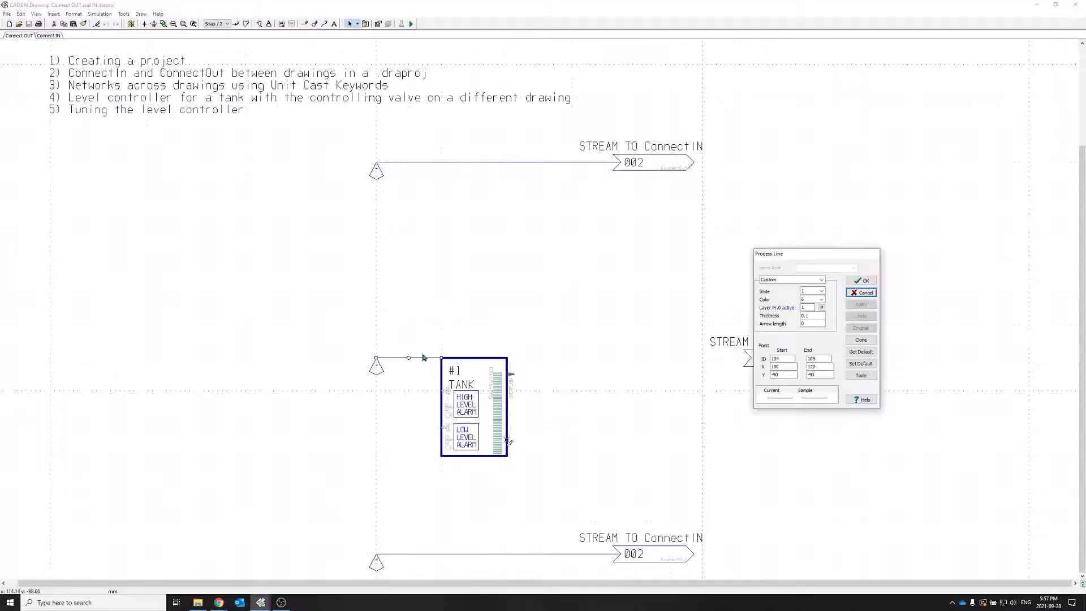
pyautogui.doubleClick(813, 321)
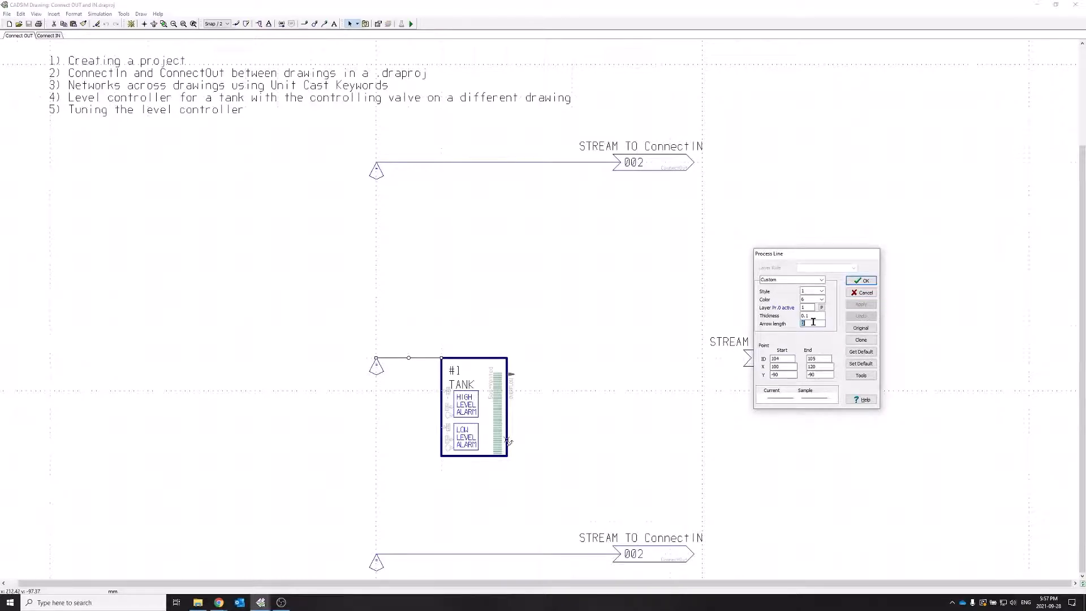
pyautogui.write('3')
pyautogui.click(861, 280)
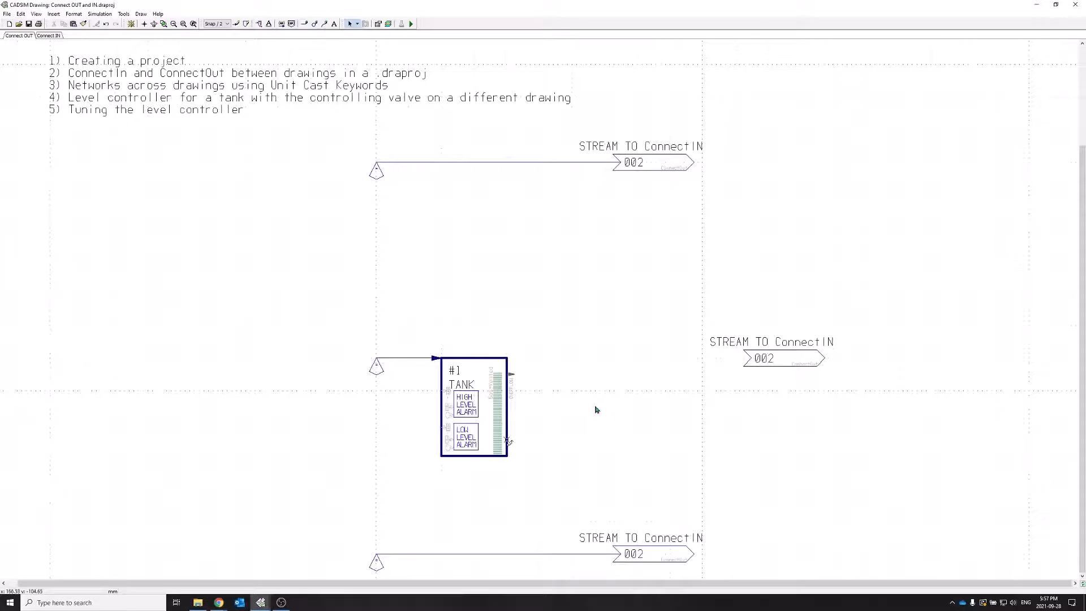
# Draw a horizontal process line about 40 mm long from the tank's lower outlet, ending in an arrow.
pyautogui.click(237, 24)
pyautogui.click(509, 439)
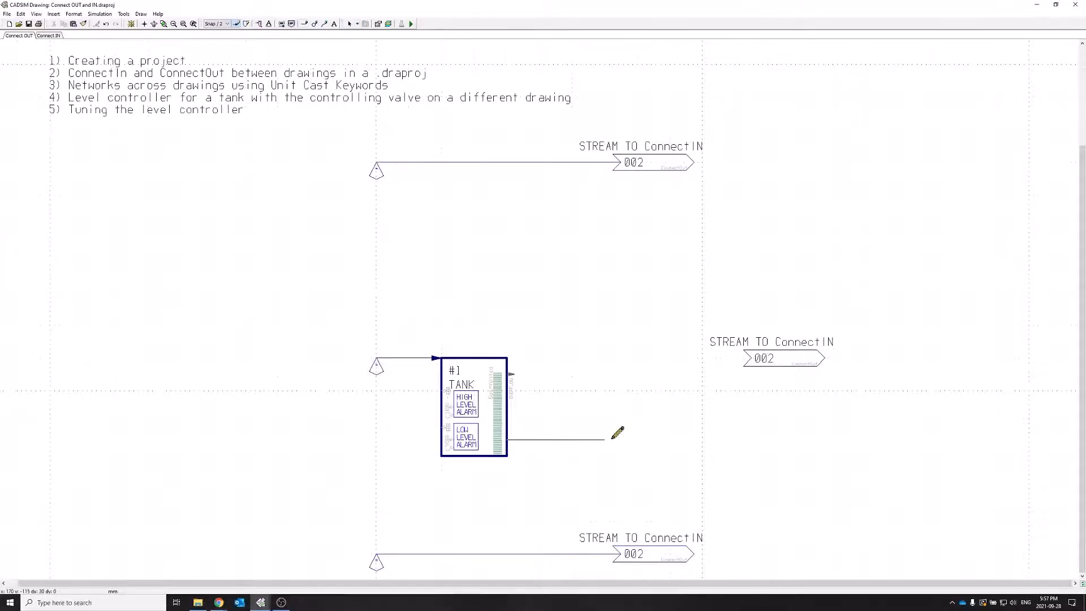
pyautogui.click(637, 439)
pyautogui.press('Escape')
pyautogui.doubleClick(639, 440)
# Choose the Pumps part from the Process library for insertion, with the SmallCentrifugal type and the DoesNothing calculation option.
pyautogui.click(260, 25)
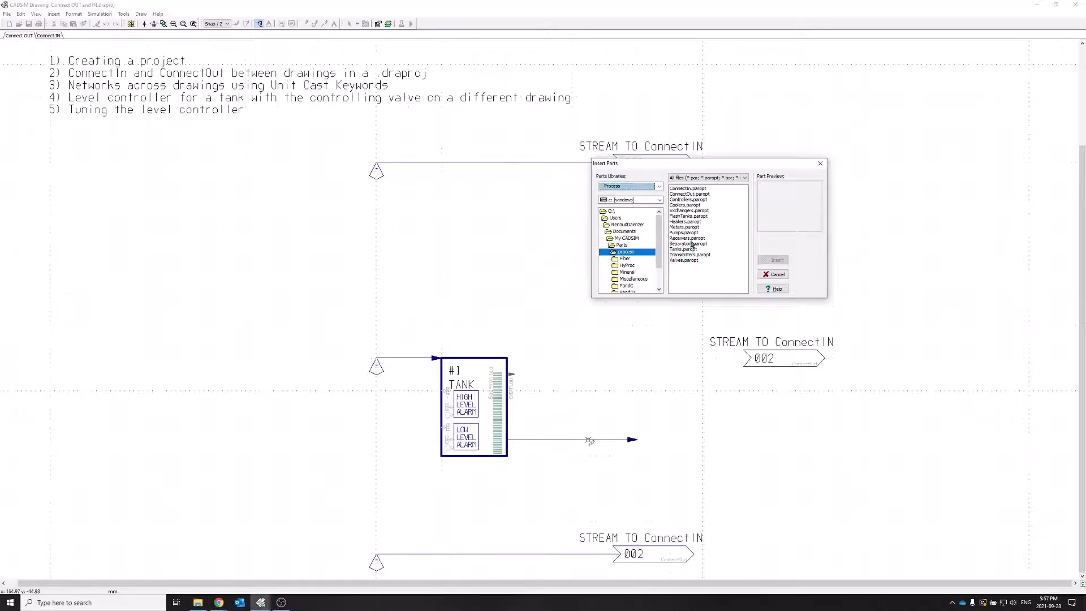
pyautogui.click(688, 234)
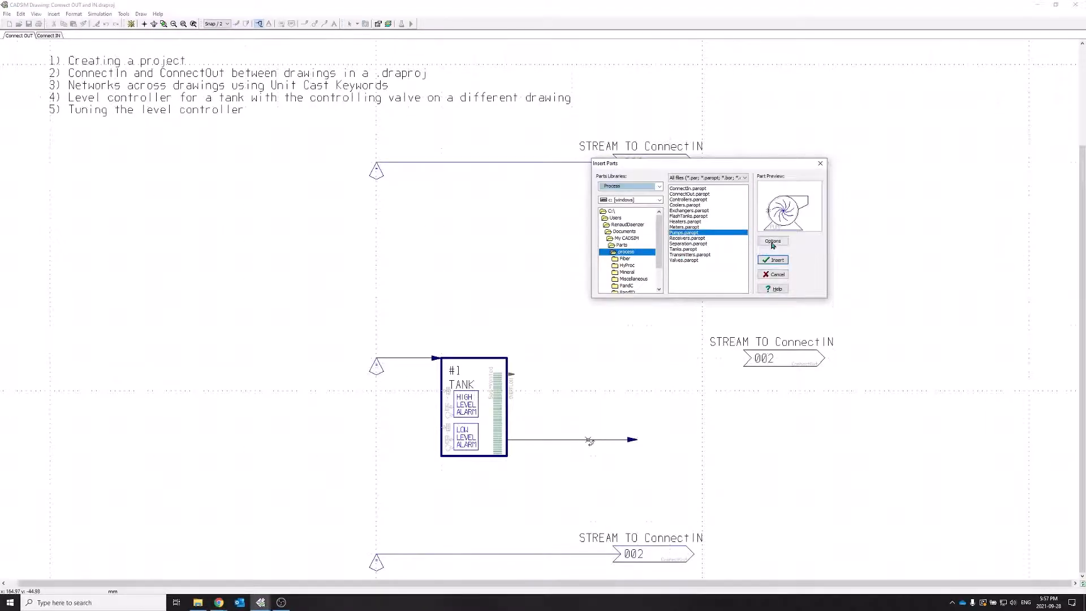
pyautogui.click(773, 242)
pyautogui.moveTo(413, 151); pyautogui.dragTo(451, 166)
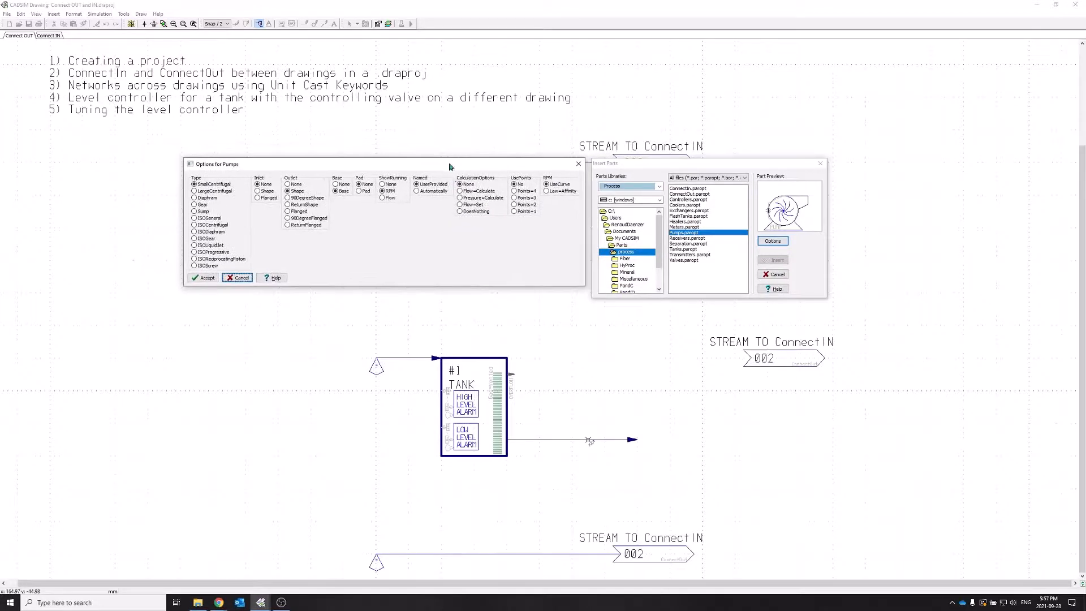
pyautogui.click(459, 212)
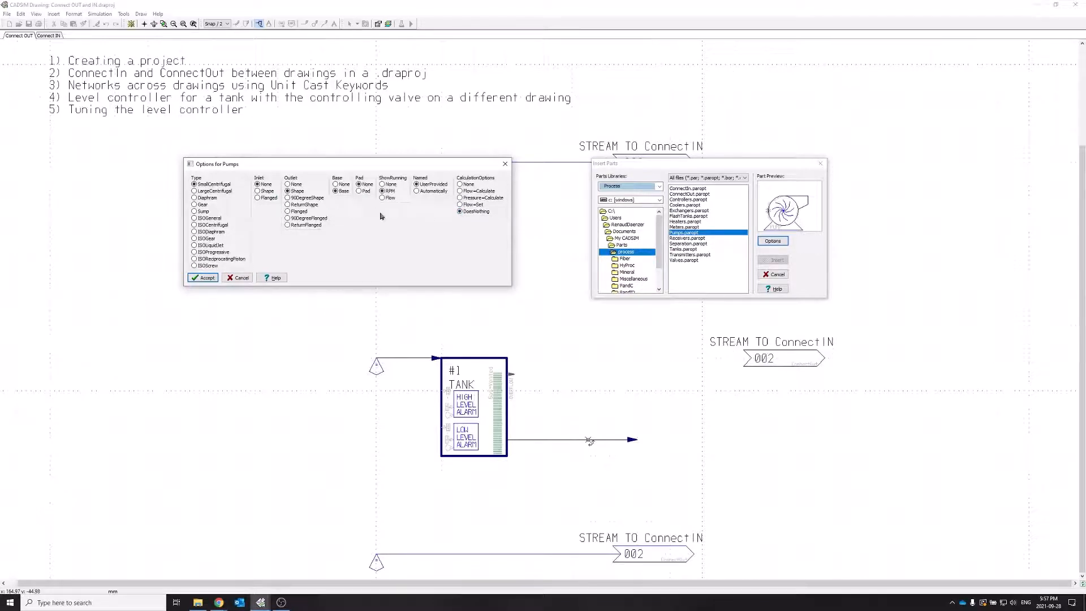
pyautogui.click(207, 278)
# Place the pump on the tank's outlet line, near the line's arrow end, and name it #1.
pyautogui.click(773, 260)
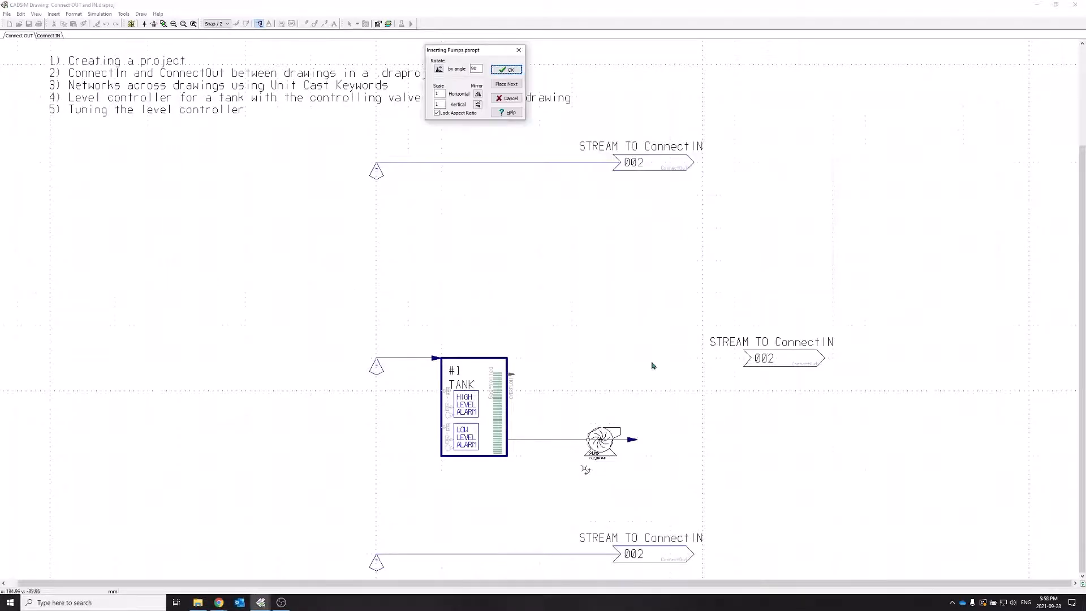
pyautogui.click(509, 70)
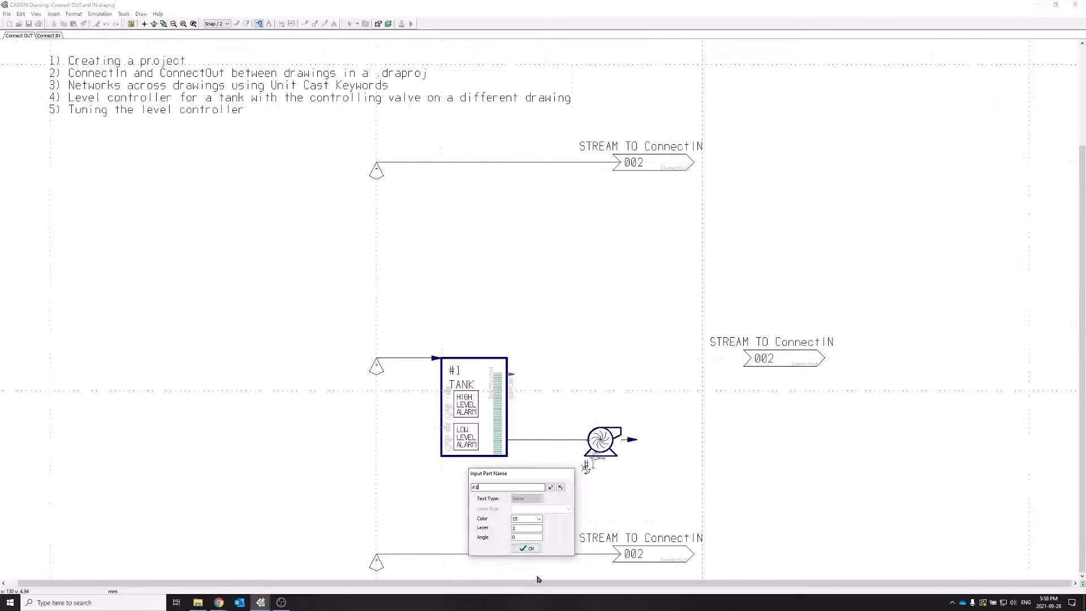
pyautogui.click(526, 547)
# Attach the outgoing line to the pump's discharge and extend it horizontally to about 25 mm long.
pyautogui.scroll(3, 624, 471)
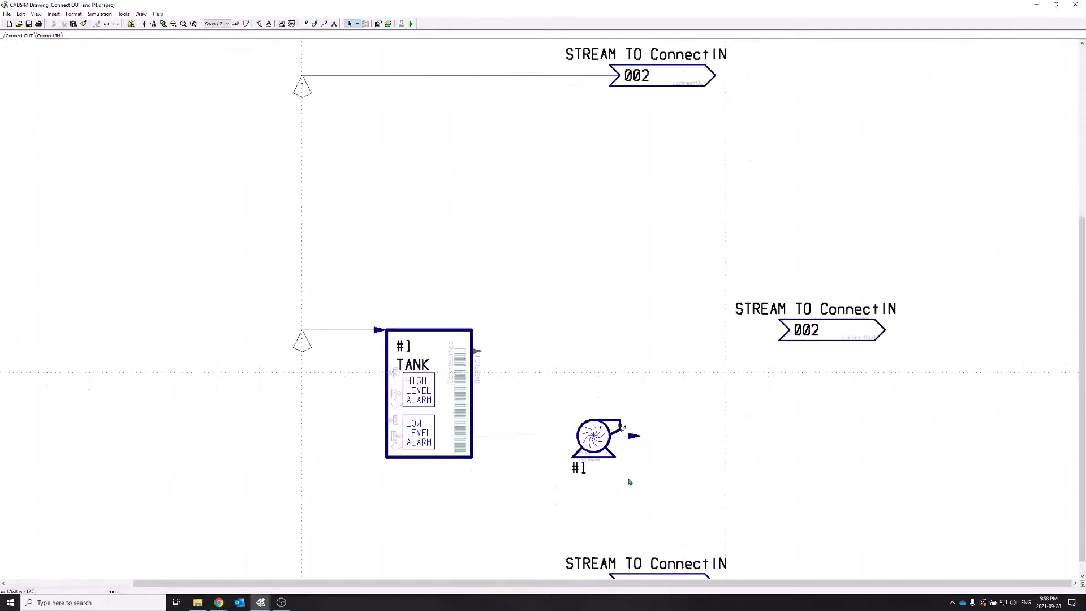
pyautogui.doubleClick(636, 431)
pyautogui.moveTo(636, 430)
pyautogui.mouseDown()
pyautogui.moveTo(635, 412)
pyautogui.moveTo(754, 429)
pyautogui.moveTo(756, 403)
pyautogui.mouseUp()
pyautogui.press('Escape')
pyautogui.scroll(-3, 724, 406)
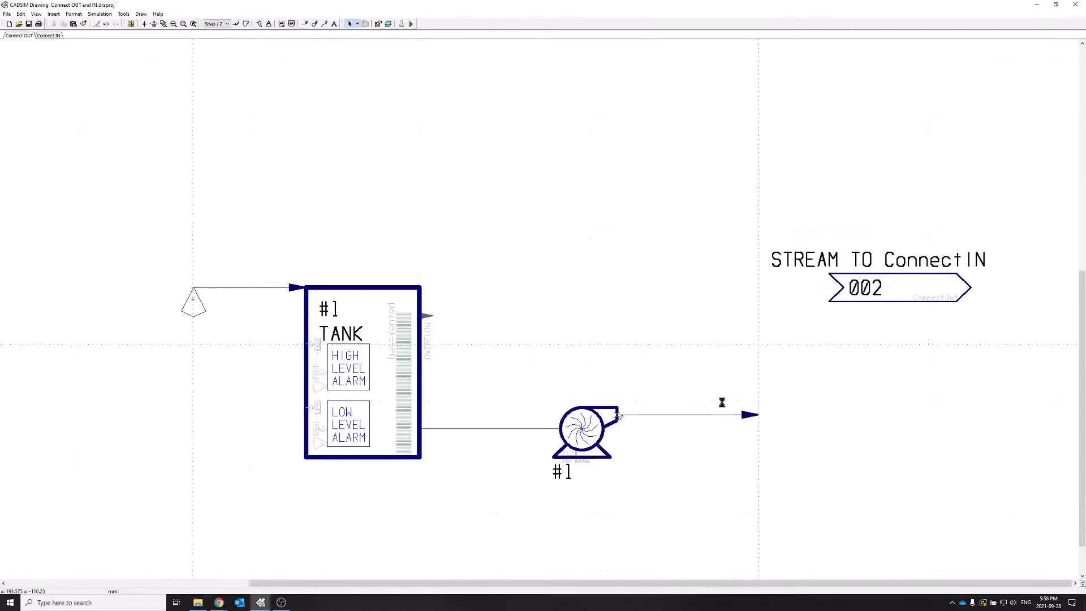
pyautogui.scroll(-2, 753, 346)
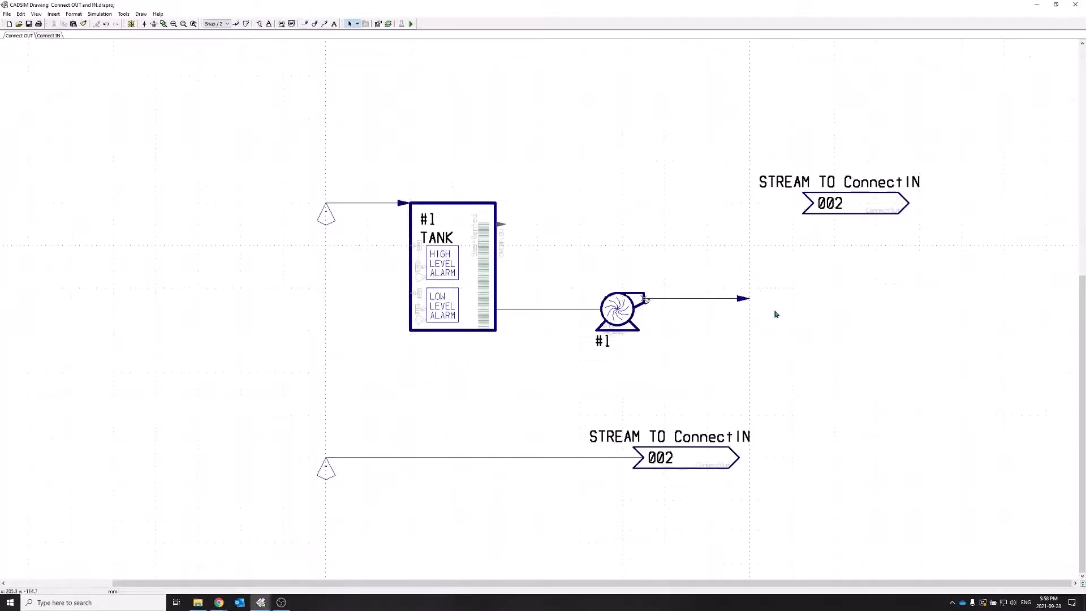
# Move the detached ConnectOut part with its label onto the arrow end of the pump's discharge line.
pyautogui.moveTo(727, 157); pyautogui.dragTo(955, 238)
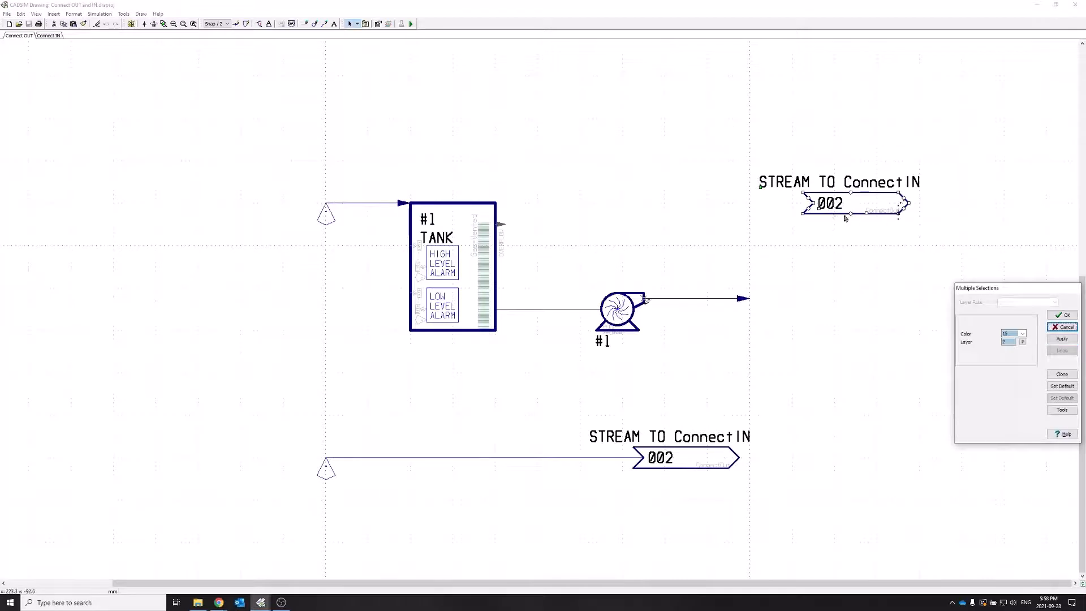
pyautogui.click(728, 165)
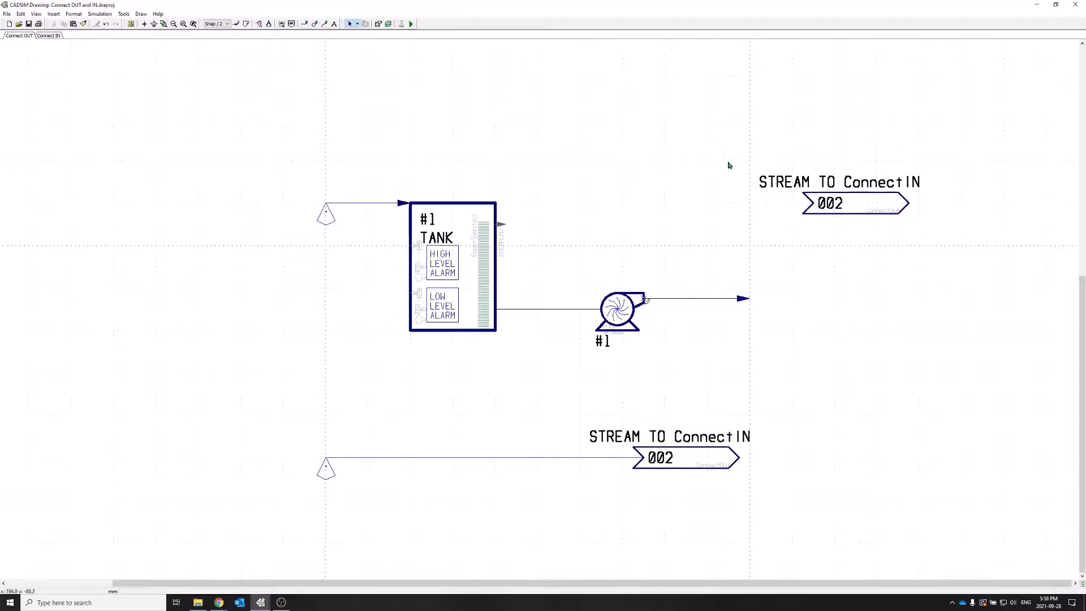
pyautogui.moveTo(725, 154); pyautogui.dragTo(982, 233)
pyautogui.moveTo(811, 205); pyautogui.dragTo(748, 301)
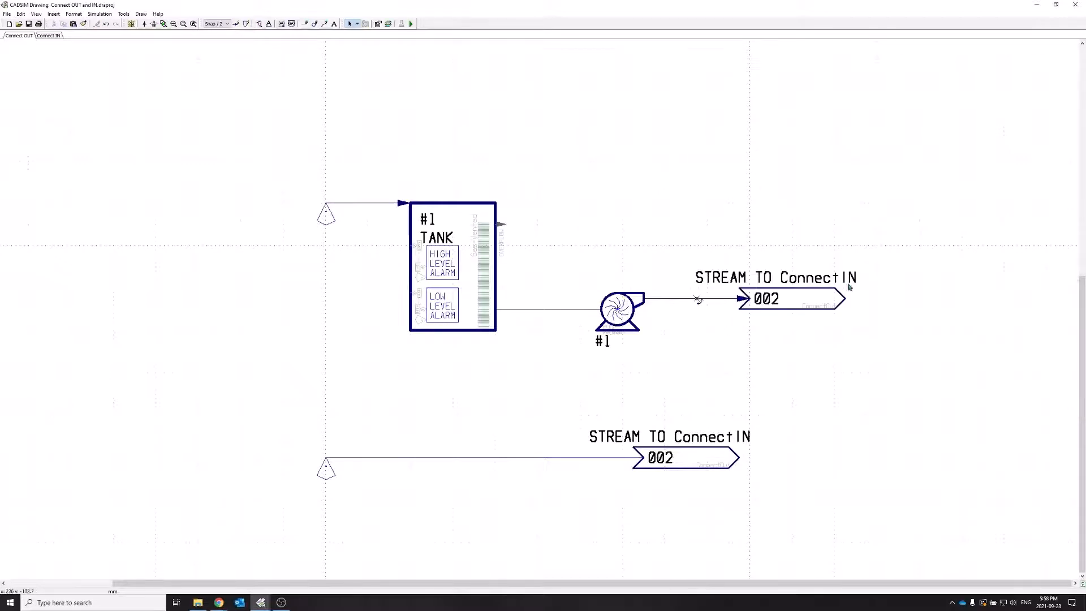
# Rename the ConnectOut part on the pump's discharge line as FLOW TO ConnectIN.
pyautogui.doubleClick(715, 276)
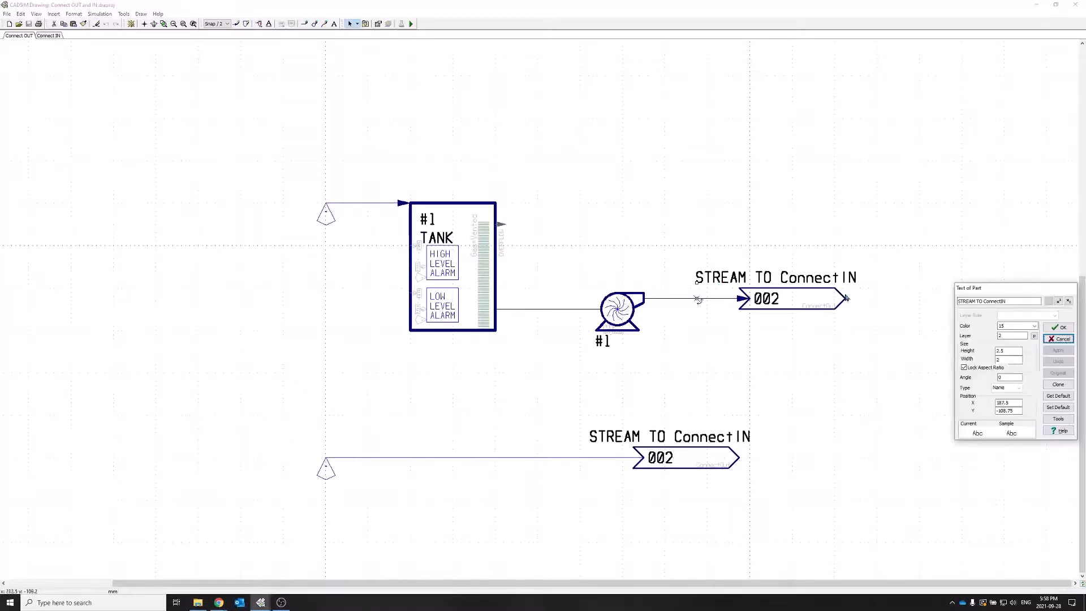
pyautogui.doubleClick(966, 301)
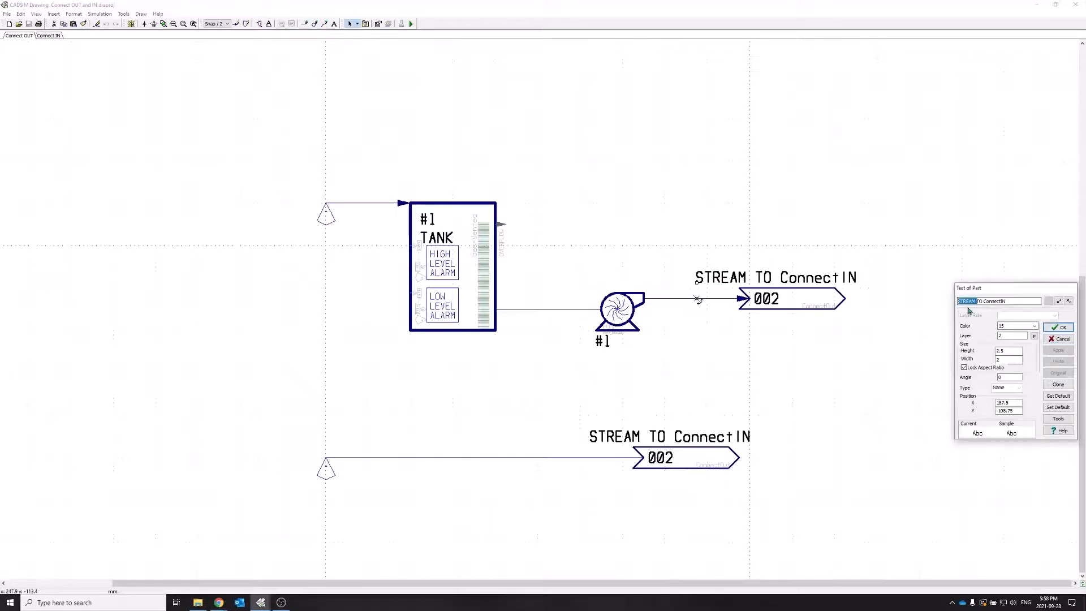
pyautogui.write('FLOW')
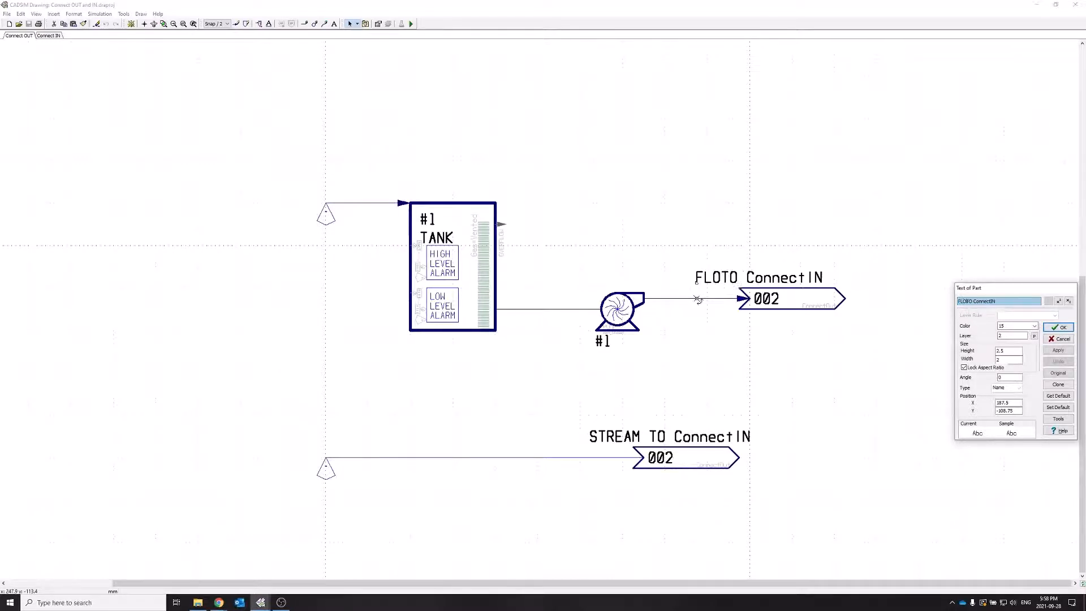
pyautogui.click(1057, 327)
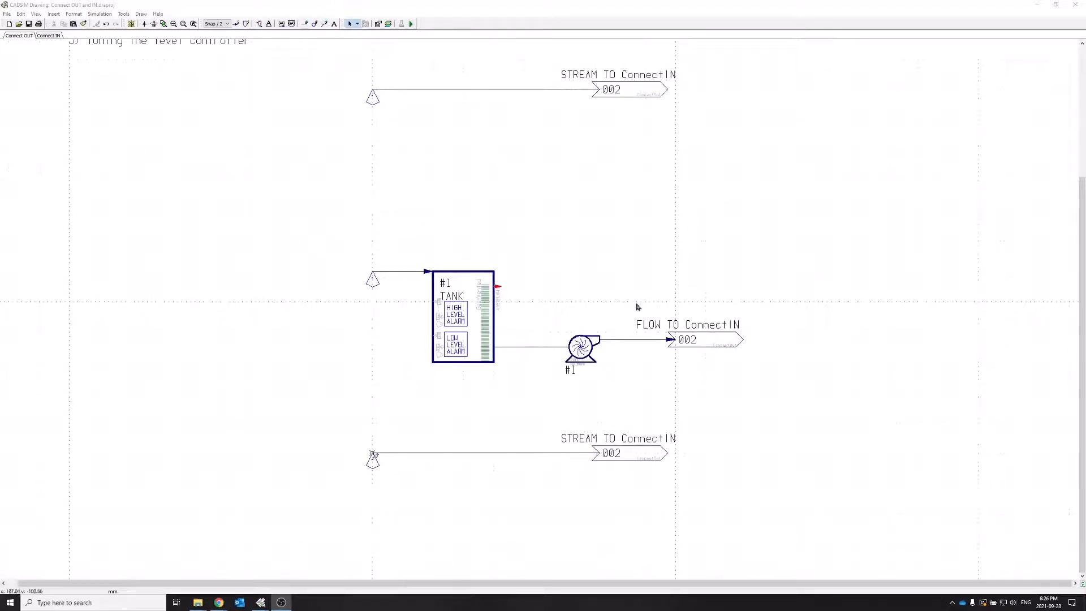
# Rename the ConnectOut part on the lowest stream as LEVEL TO ConnectIN.
pyautogui.doubleClick(563, 439)
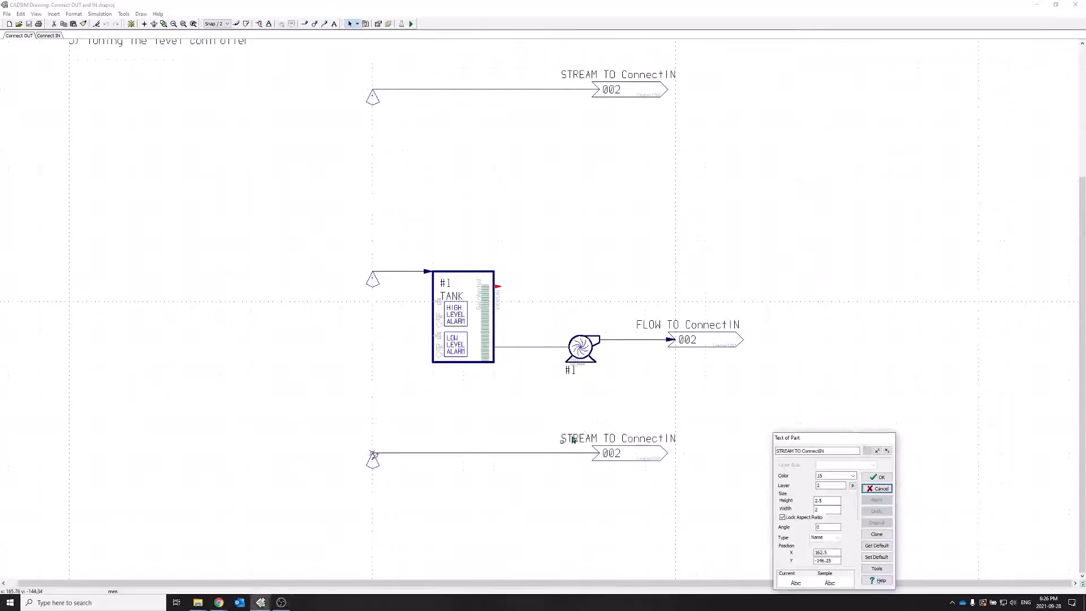
pyautogui.doubleClick(783, 451)
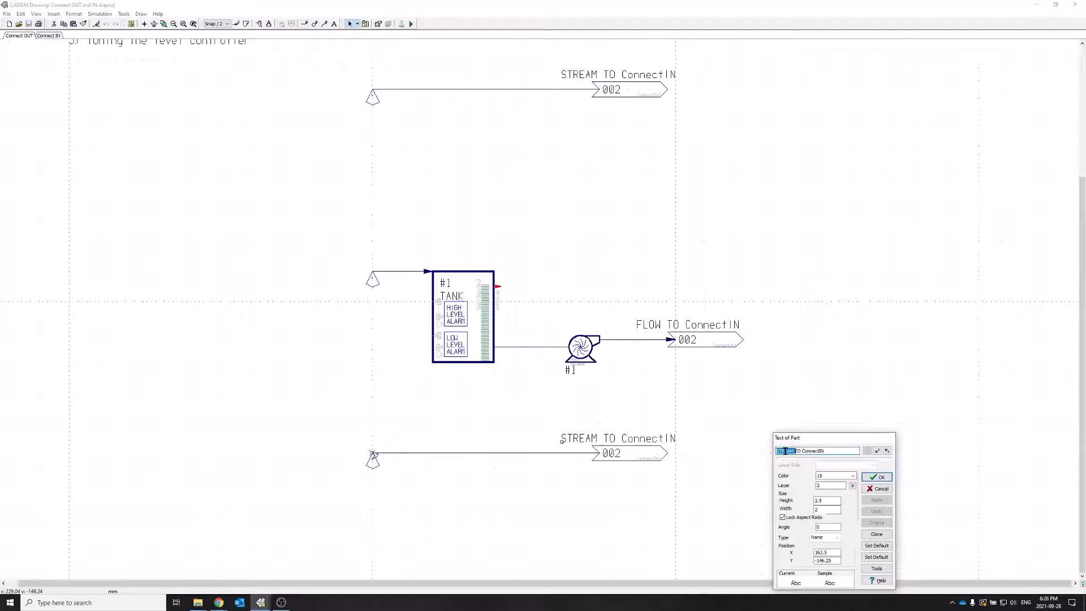
pyautogui.write('LEVEL')
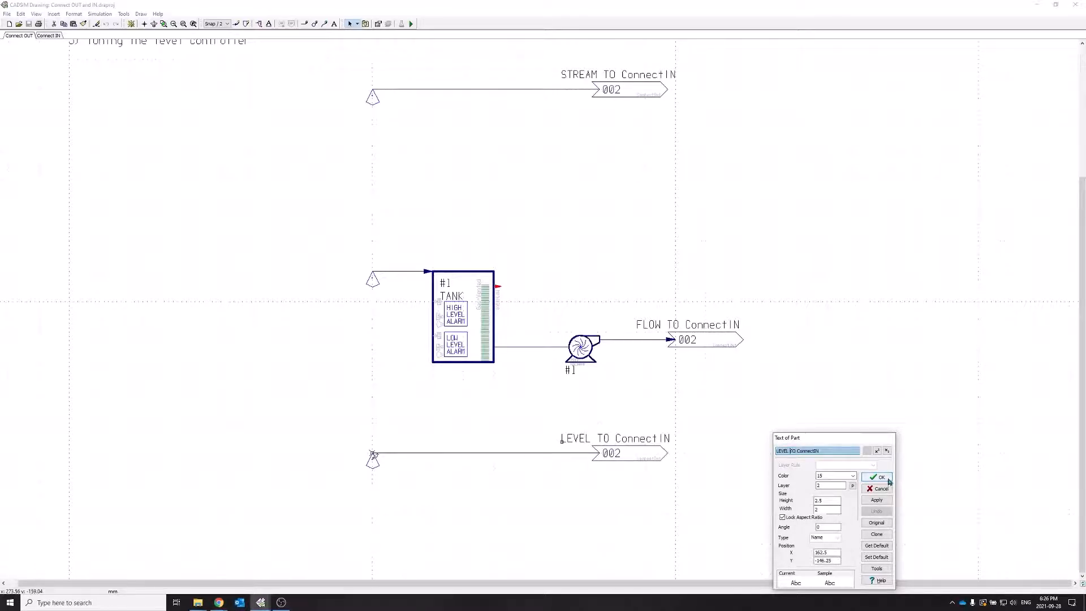
pyautogui.click(880, 477)
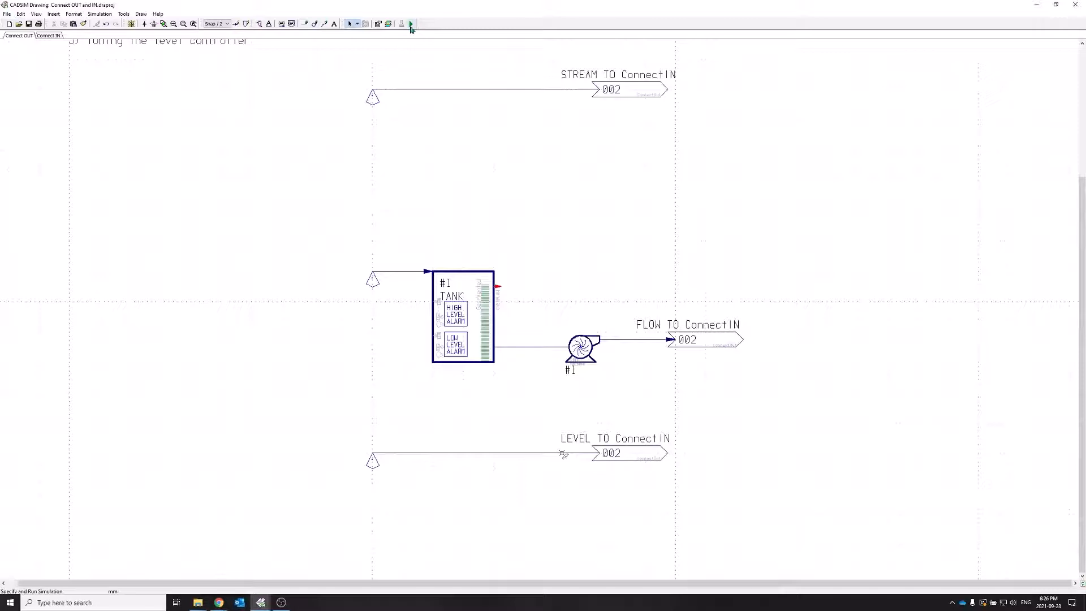
# Start specifying the simulation, saving the modified drawing, and place a multiple specification inside the tank with MAX_VOLUME equal to 100.
pyautogui.click(412, 25)
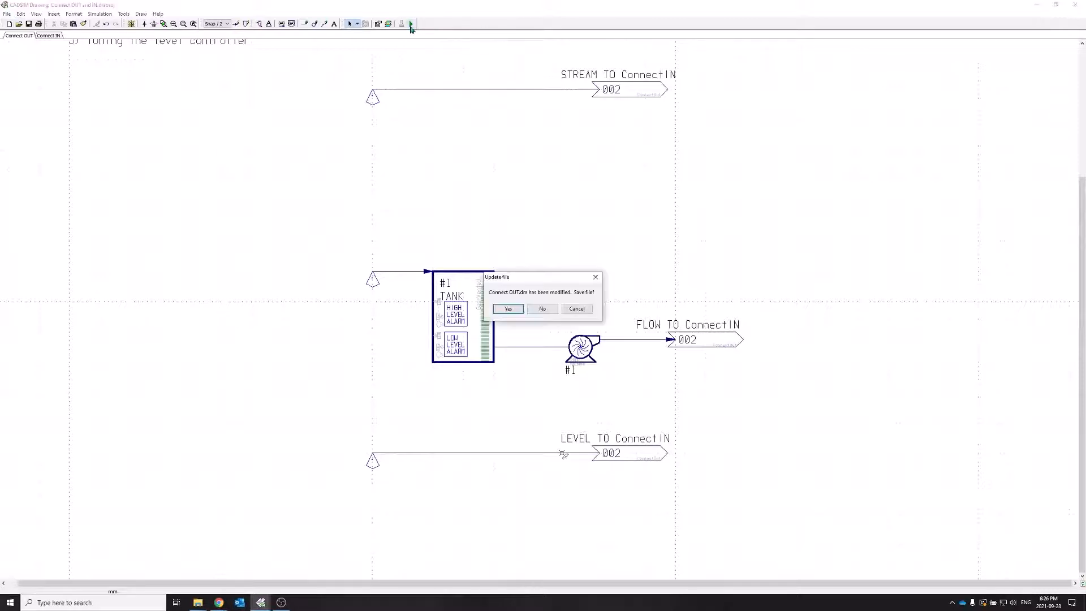
pyautogui.click(503, 310)
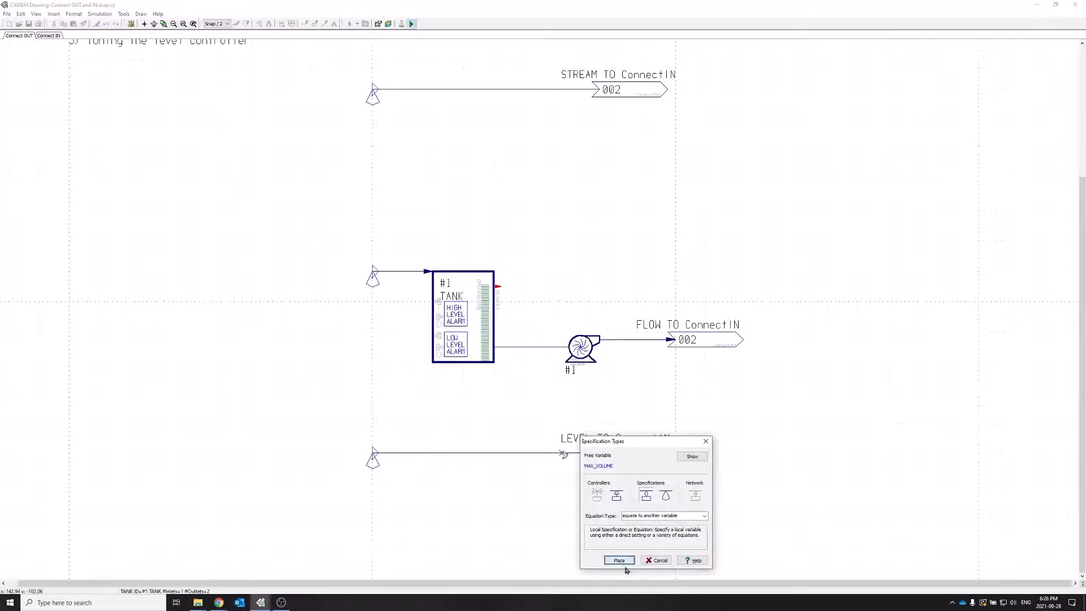
pyautogui.click(665, 503)
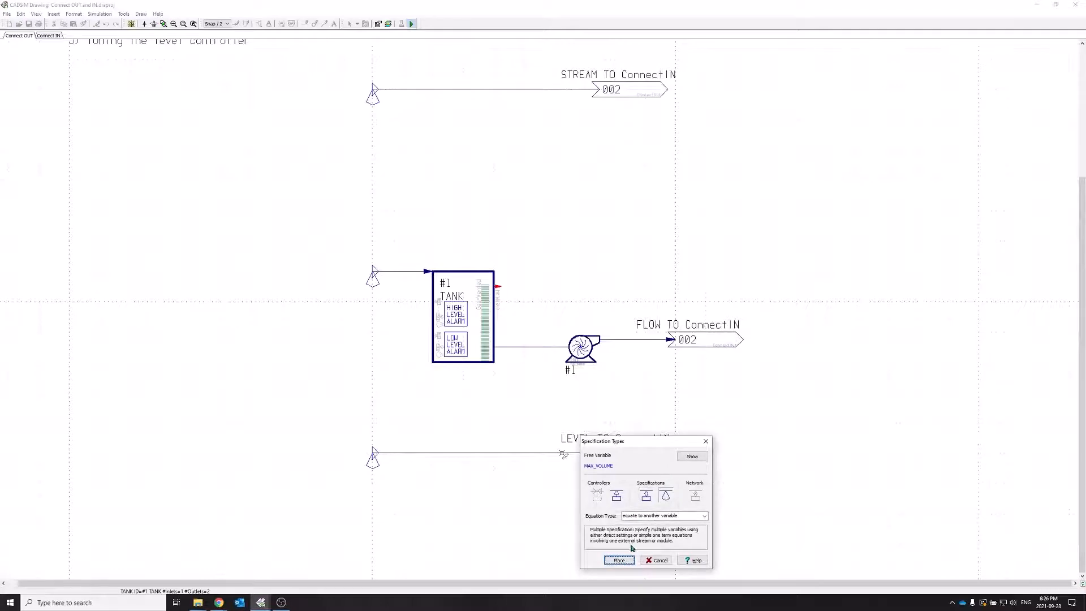
pyautogui.click(620, 561)
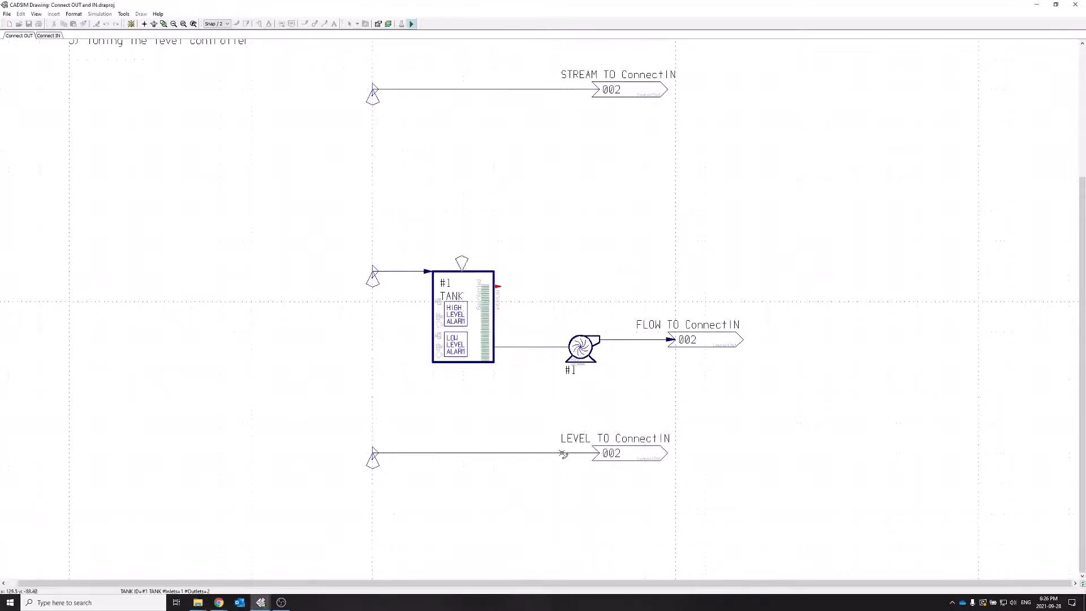
pyautogui.click(463, 282)
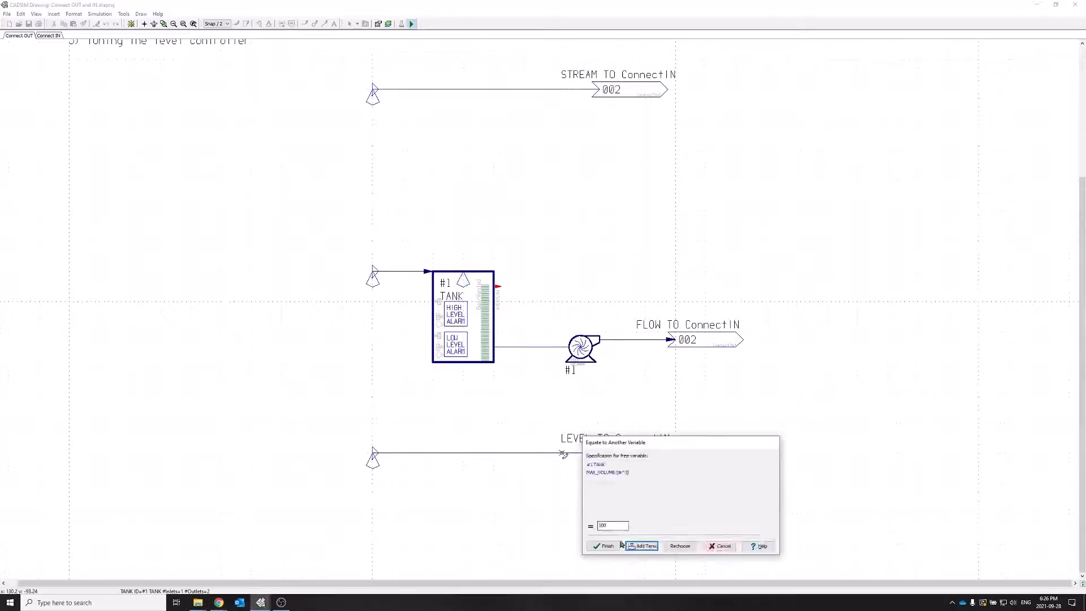
pyautogui.click(603, 546)
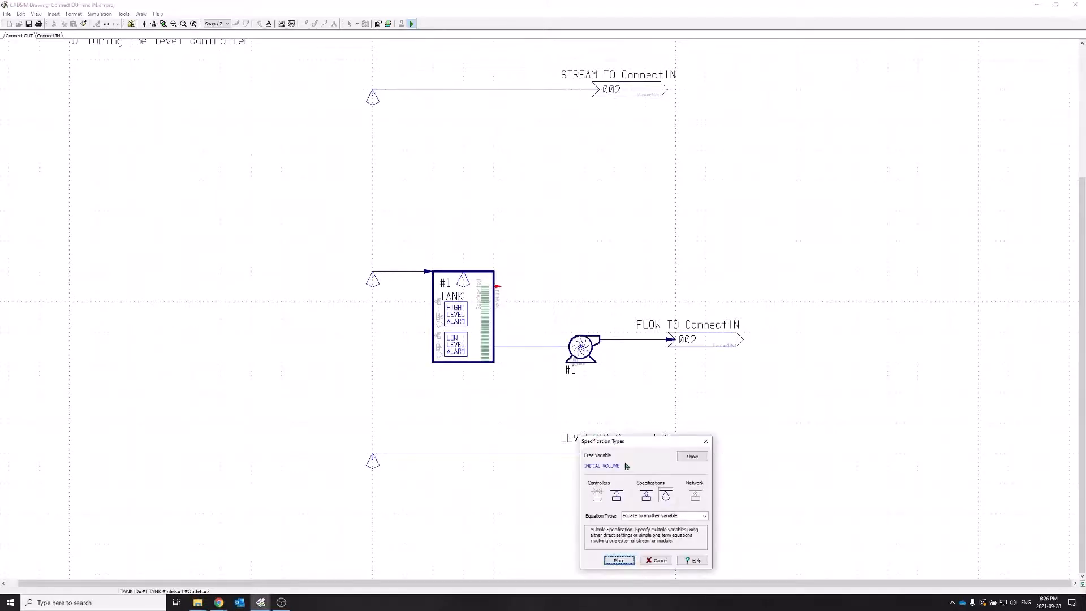
# Add the tank's INITIAL_VOLUME to the multiple specification already placed inside the tank.
pyautogui.moveTo(644, 446); pyautogui.dragTo(615, 178)
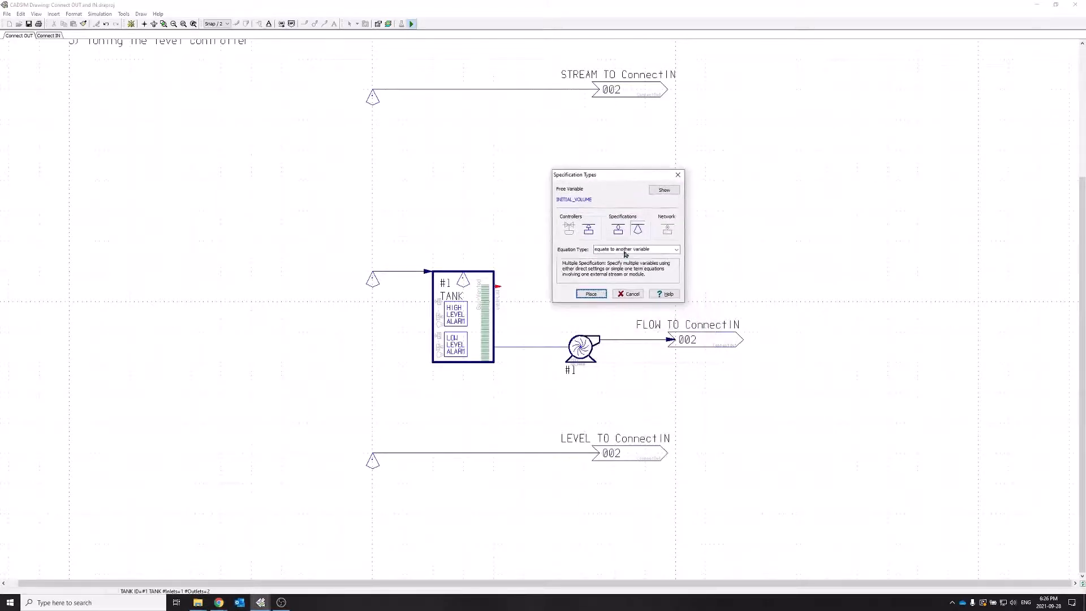
pyautogui.click(591, 293)
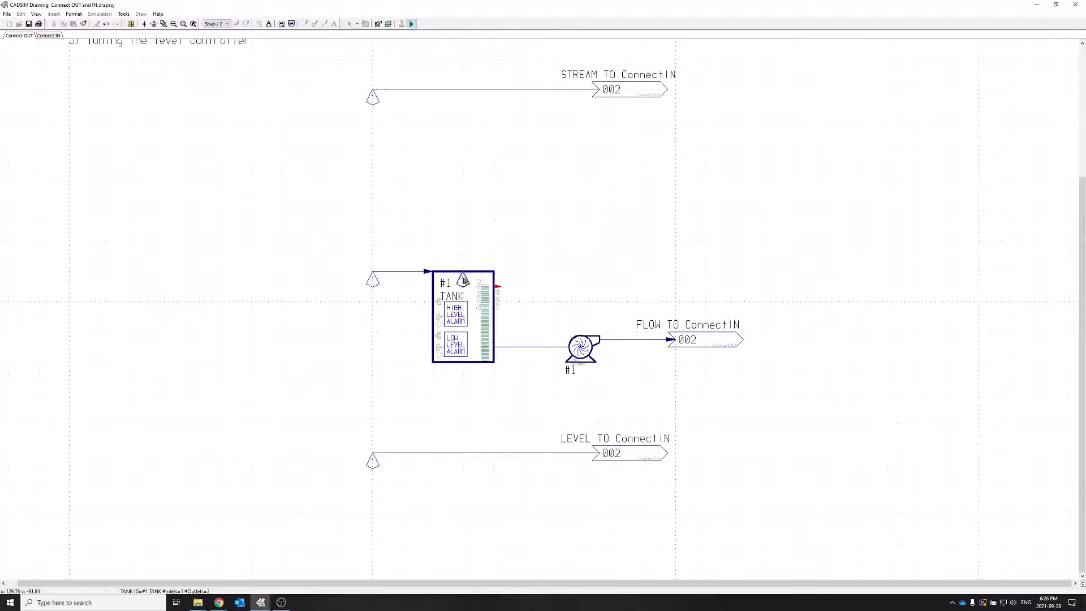
pyautogui.click(464, 280)
pyautogui.click(583, 265)
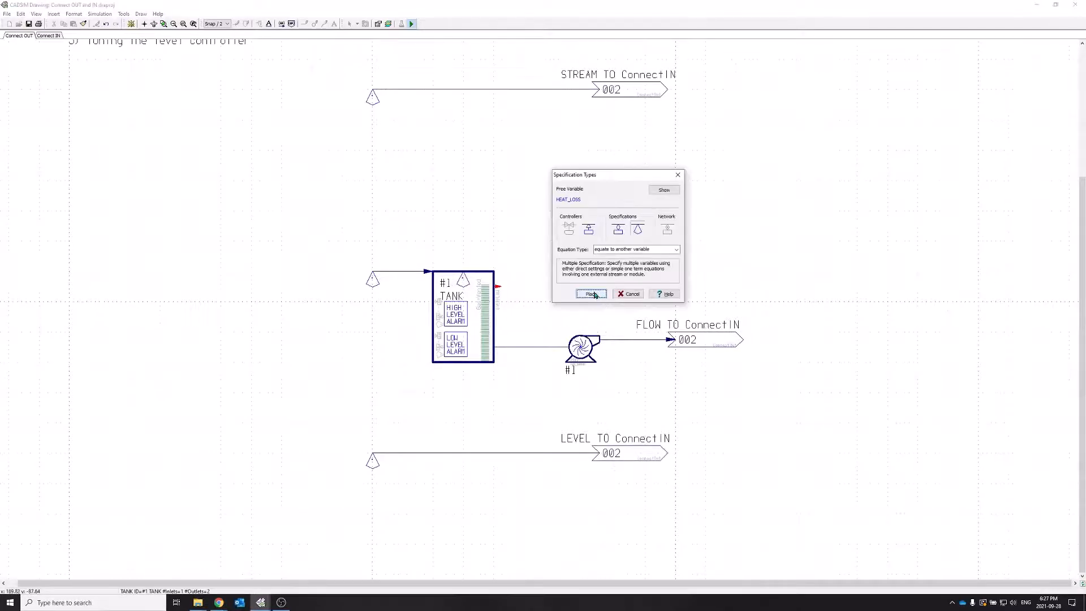
# Add the tank's HEAT_LOSS, set to 5%, to the multiple specification already placed inside the tank.
pyautogui.click(592, 293)
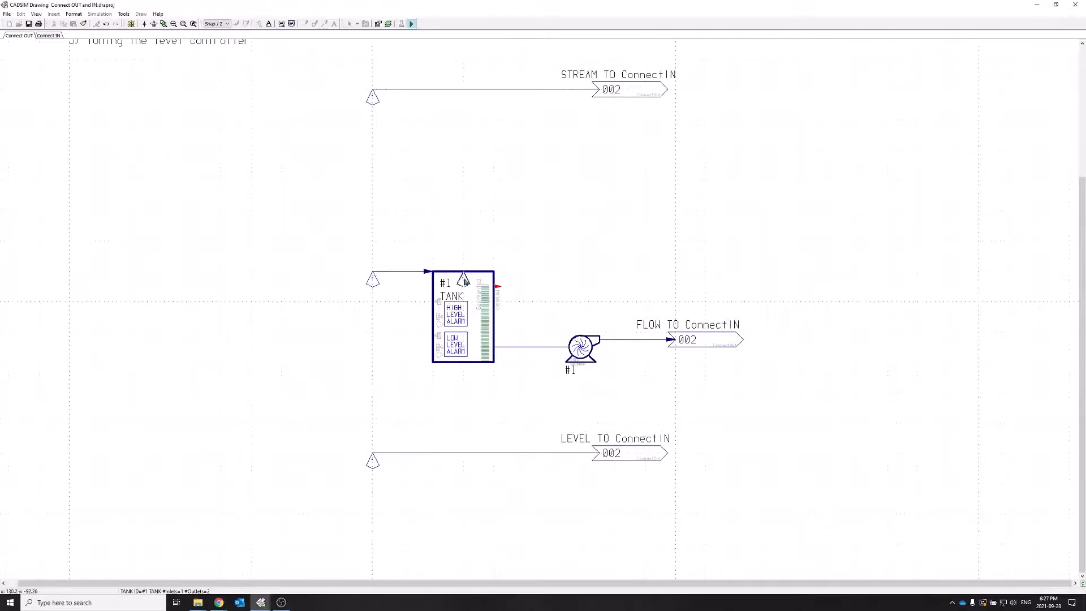
pyautogui.click(463, 279)
pyautogui.doubleClick(588, 245)
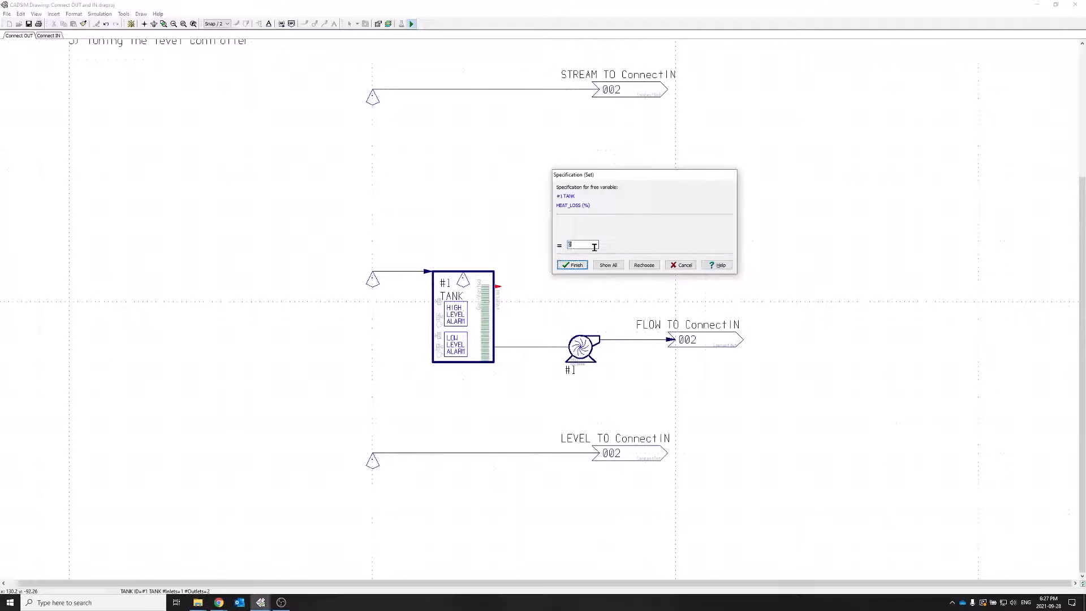
pyautogui.write('5')
pyautogui.click(575, 266)
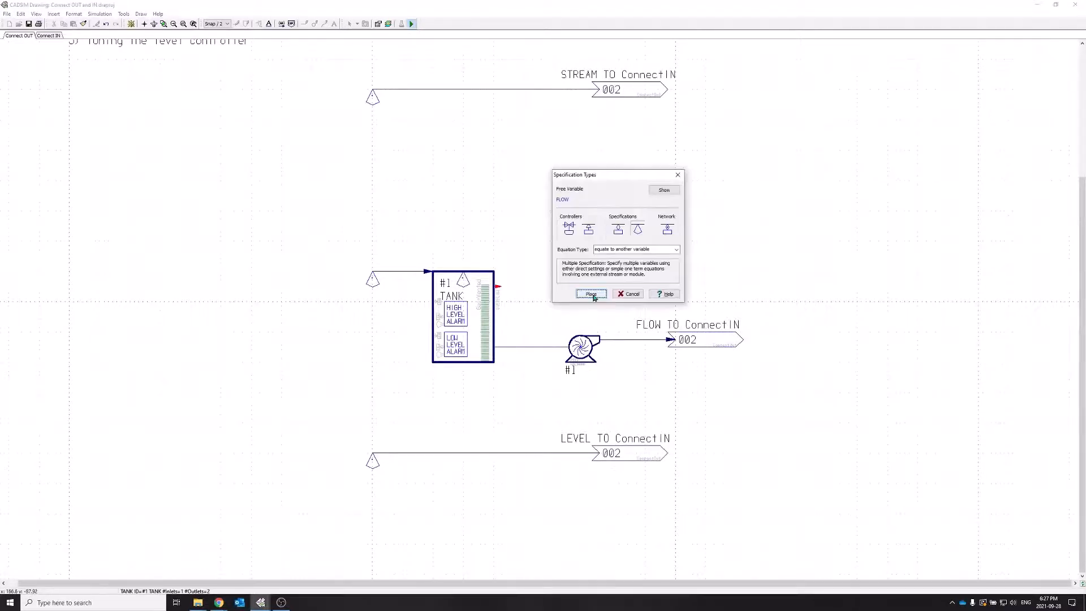
# Mark the stream between tank and pump as a flow network, placing its FLOW symbol below the line, and end specifying.
pyautogui.moveTo(625, 176); pyautogui.dragTo(593, 164)
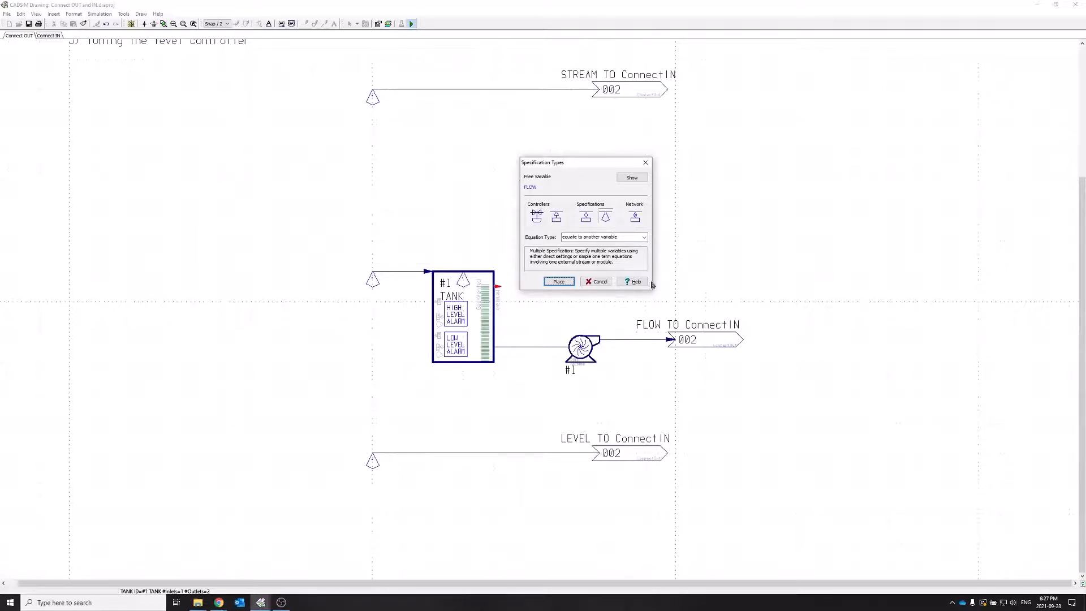
pyautogui.click(634, 218)
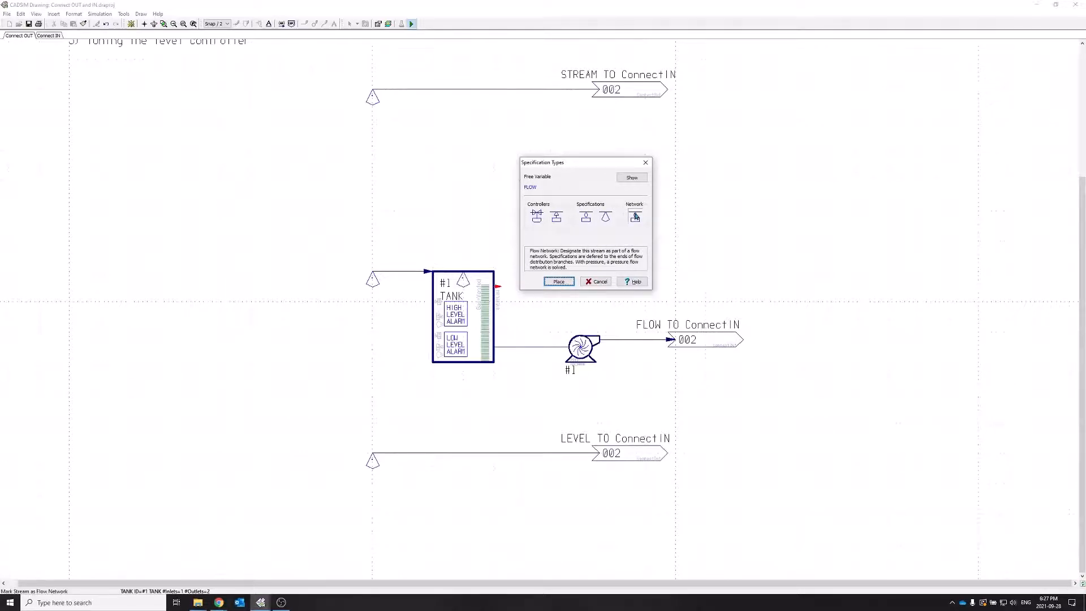
pyautogui.click(559, 281)
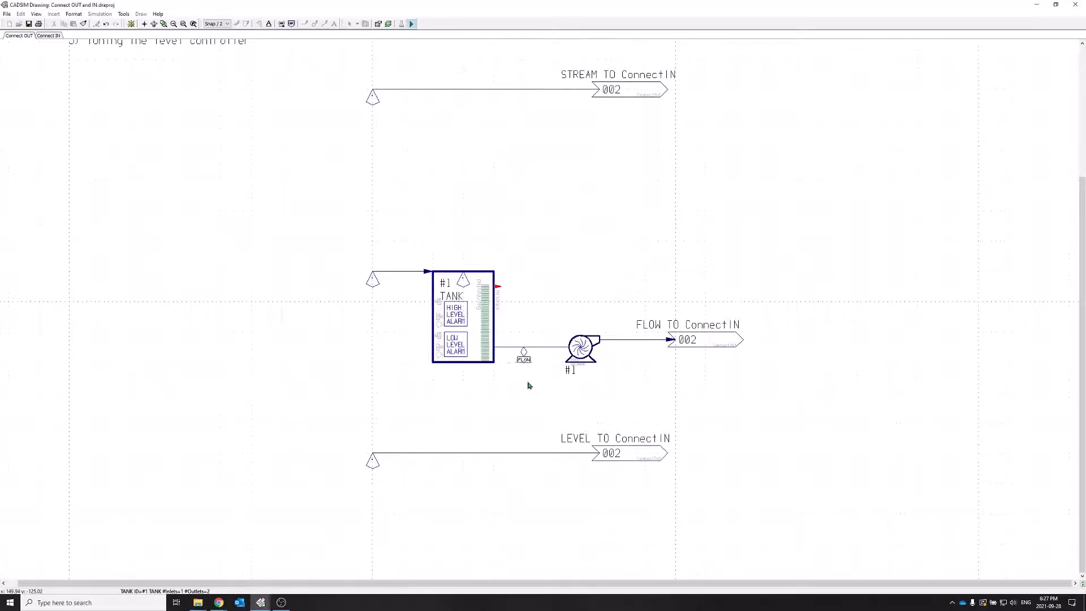
pyautogui.click(529, 383)
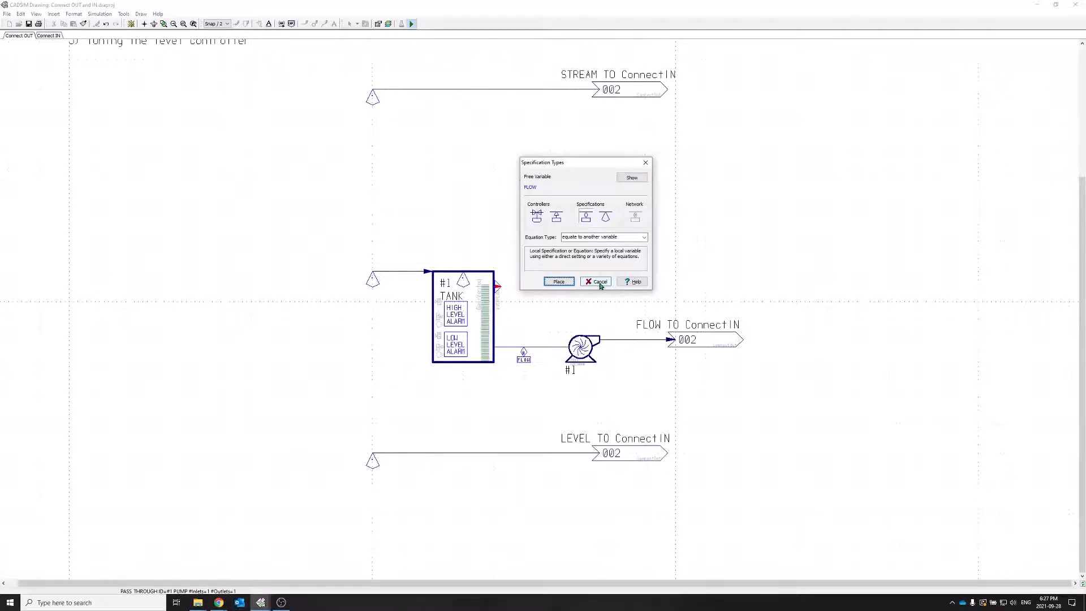
pyautogui.click(600, 282)
# Open the module help for the ConnectOut polygon on the pump's discharge line.
pyautogui.scroll(-2, 638, 344)
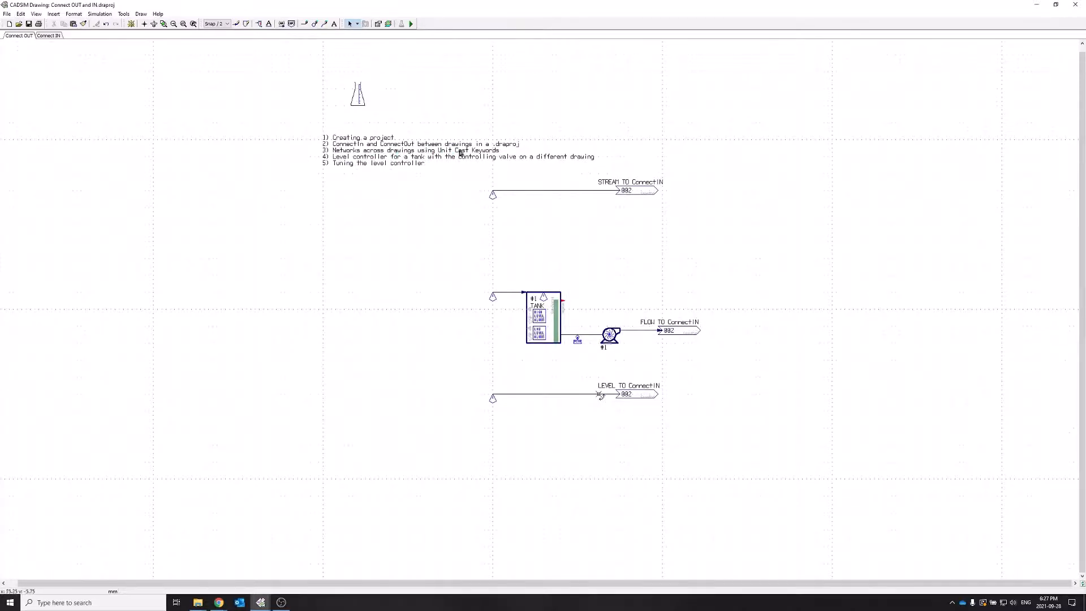
pyautogui.scroll(3, 720, 371)
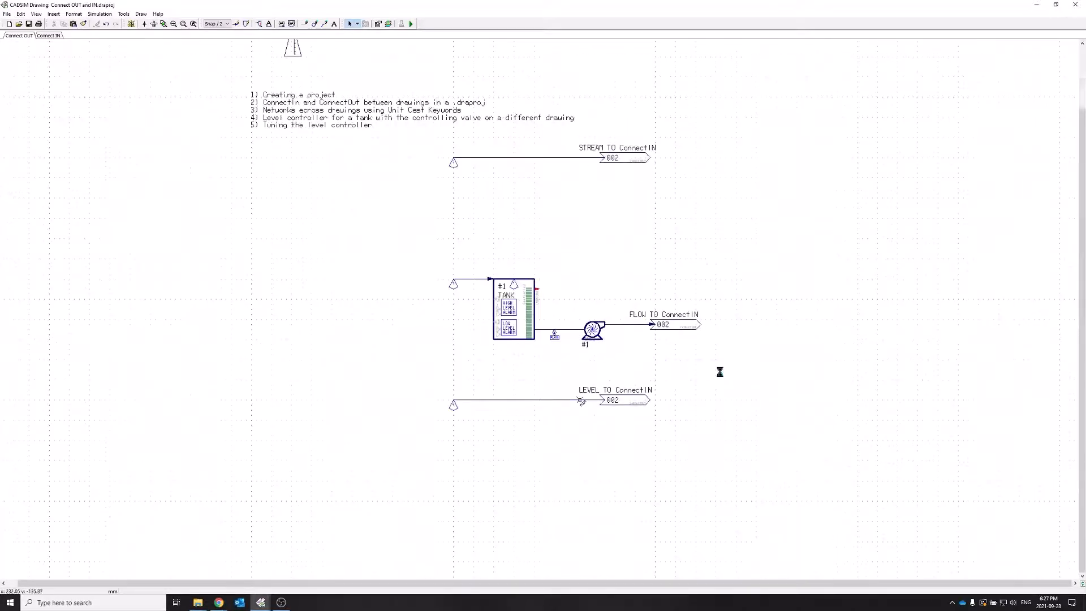
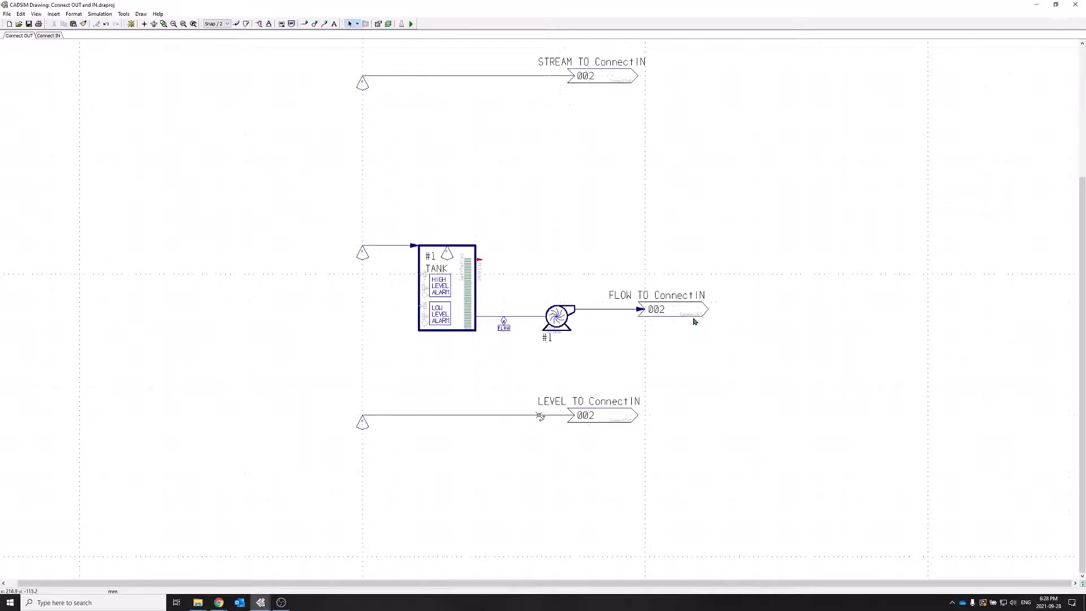
pyautogui.doubleClick(539, 415)
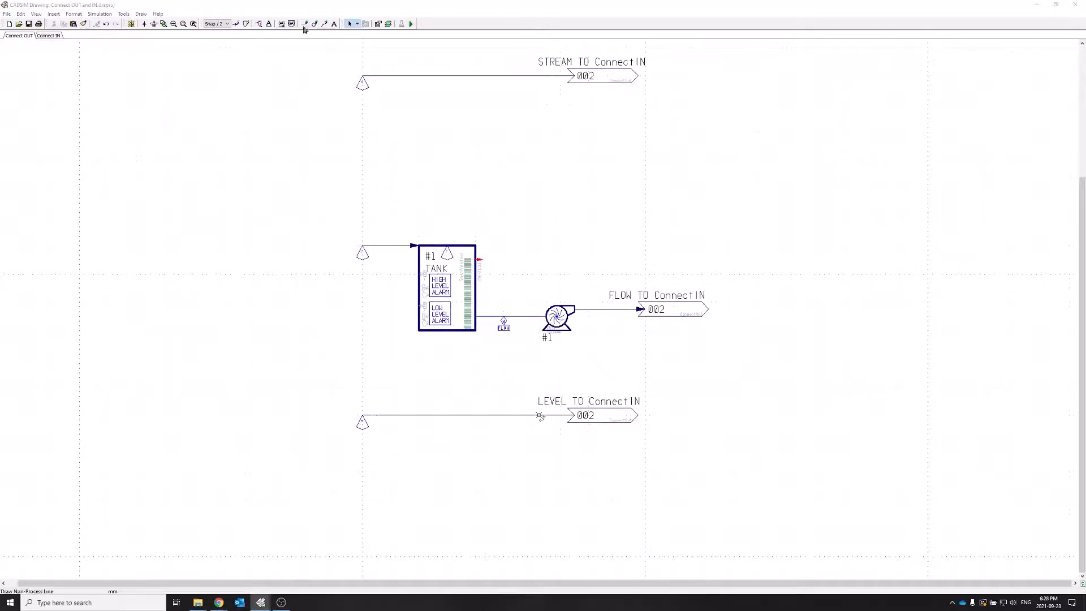
pyautogui.doubleClick(675, 320)
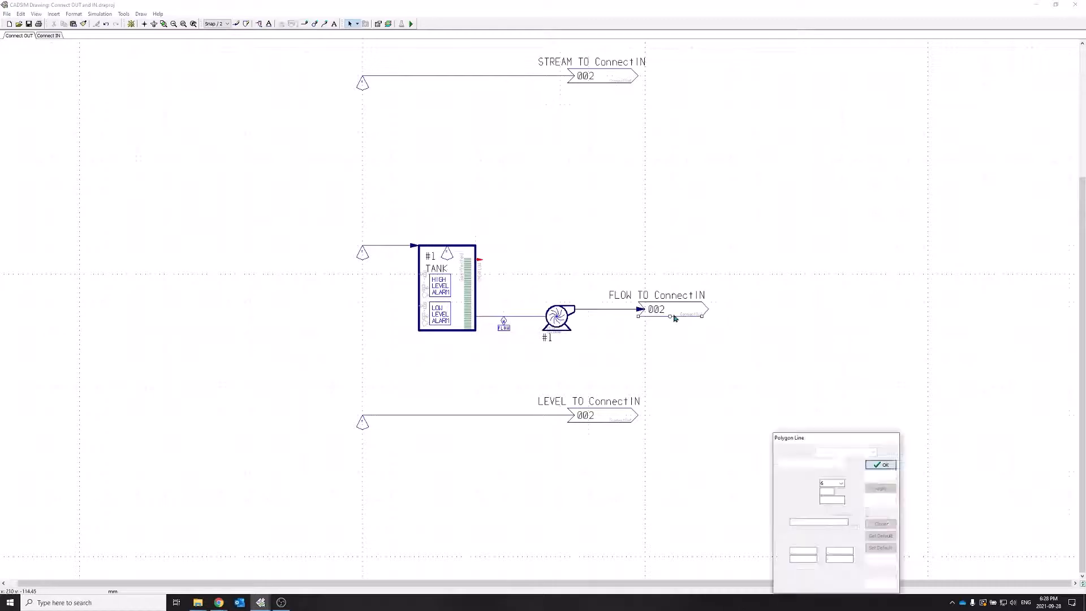
pyautogui.rightClick(673, 316)
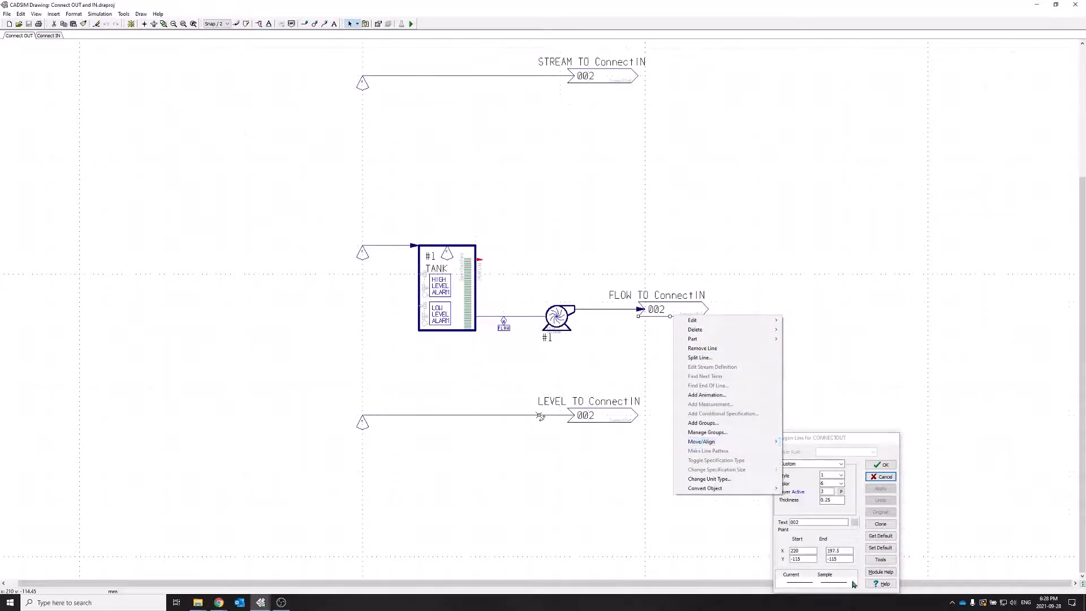
pyautogui.click(886, 572)
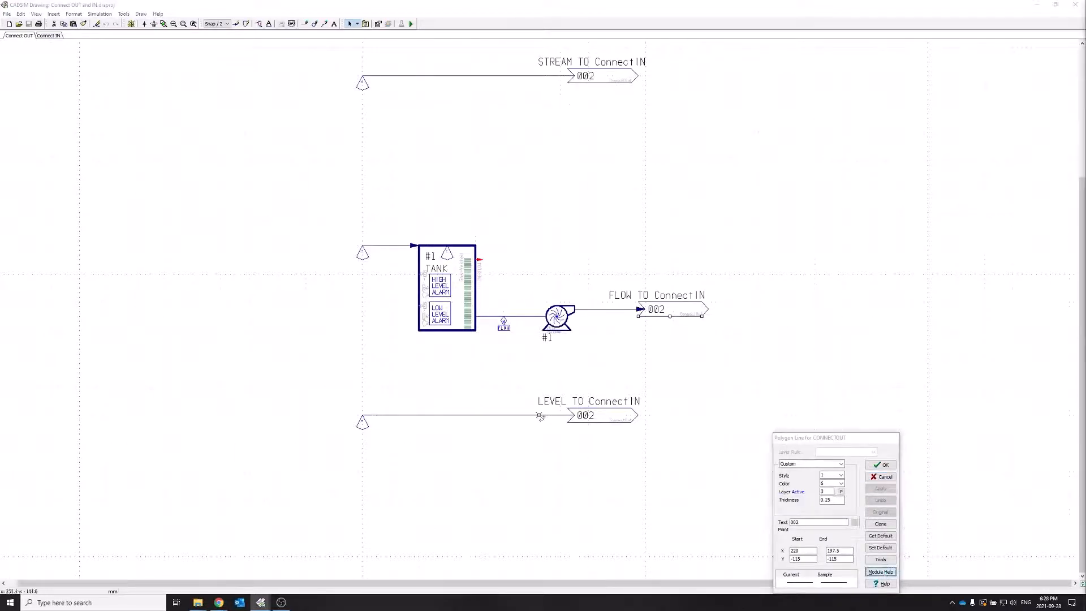
pyautogui.moveTo(1085, 23)
pyautogui.mouseDown()
pyautogui.moveTo(409, 21)
pyautogui.moveTo(425, 2)
pyautogui.mouseUp()
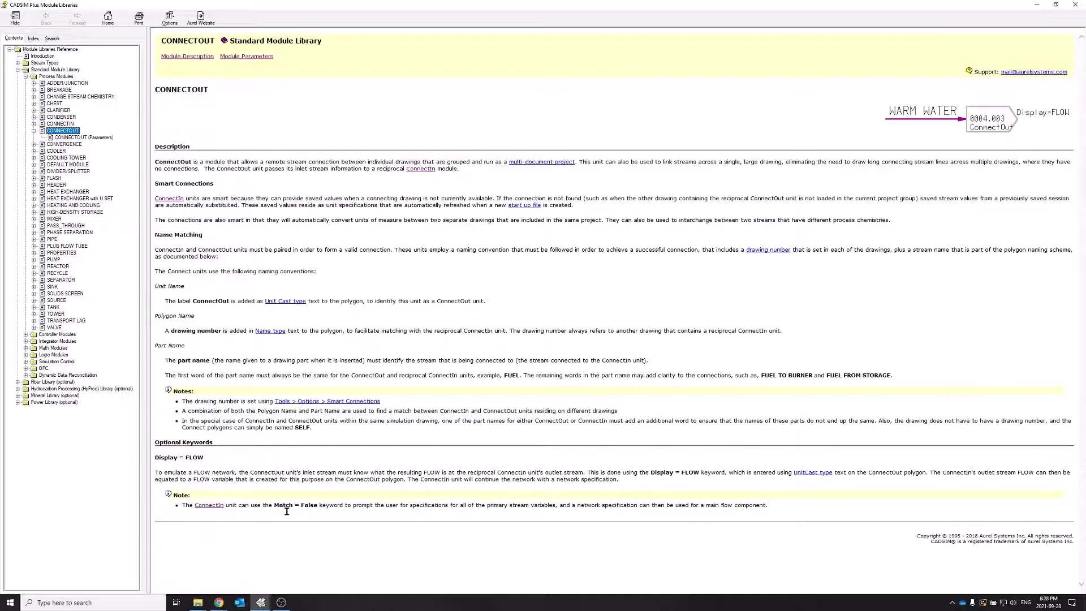
# Read the ConnectOut help on the optional keywords Display = FLOW and Match = False, and return to the drawing.
pyautogui.moveTo(286, 514); pyautogui.dragTo(351, 507)
pyautogui.moveTo(604, 472); pyautogui.dragTo(714, 471)
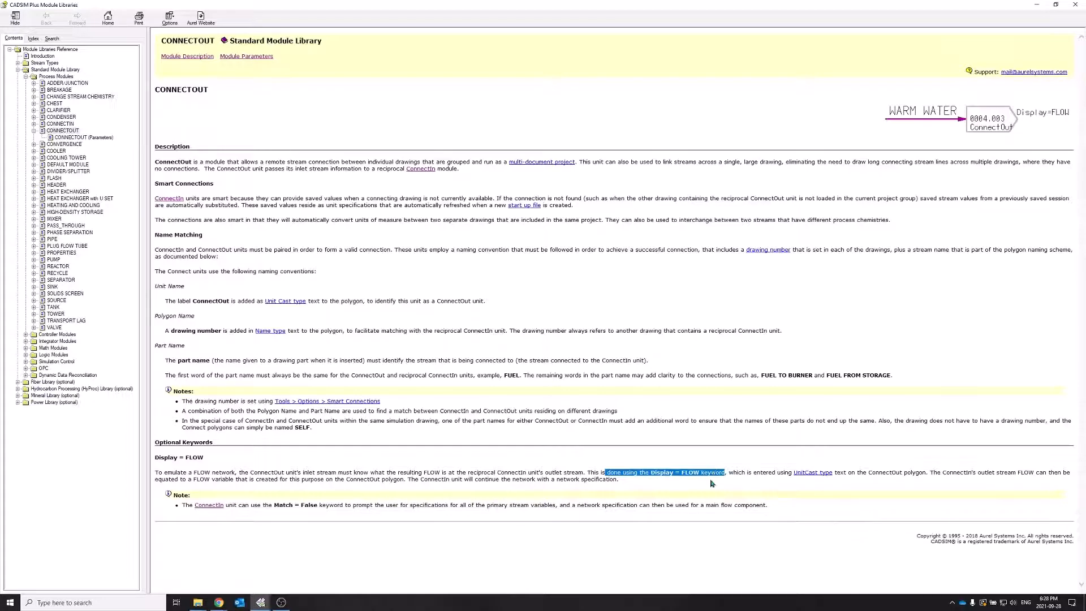
pyautogui.click(303, 471)
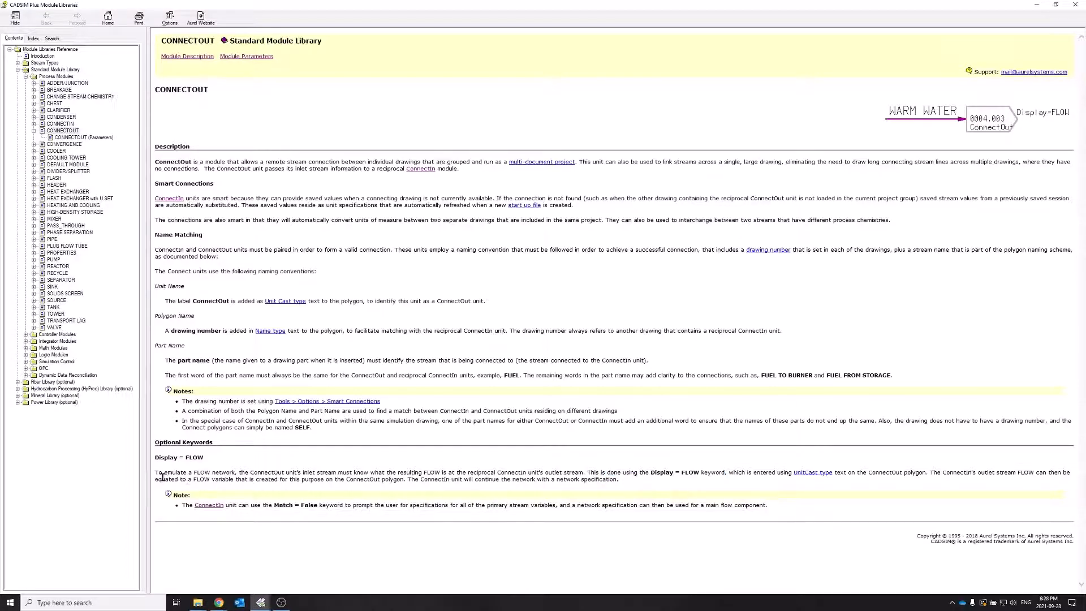
pyautogui.moveTo(163, 474); pyautogui.dragTo(581, 469)
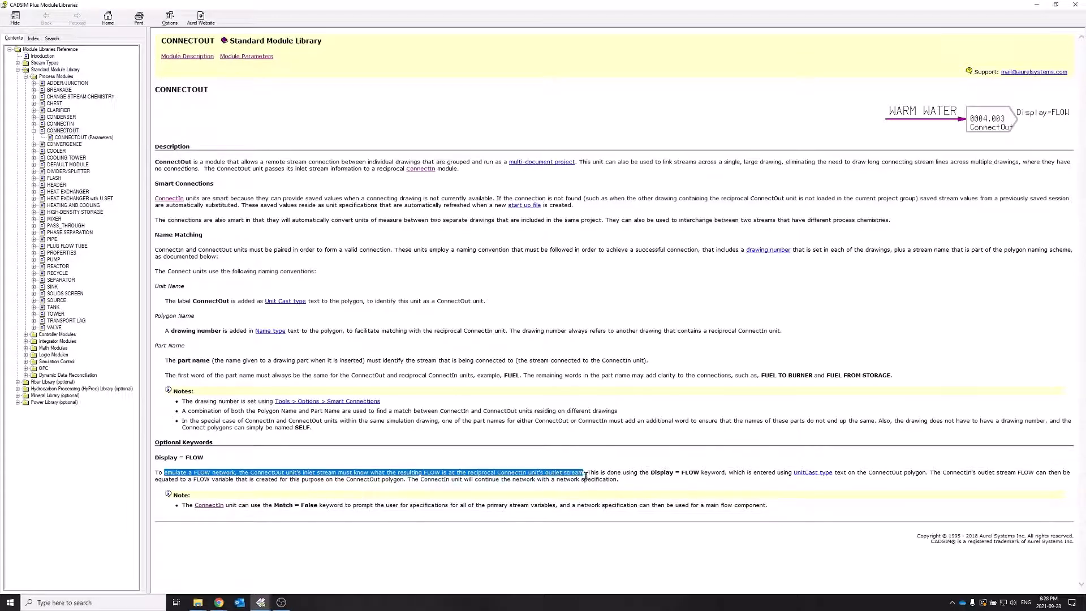
pyautogui.click(651, 470)
pyautogui.moveTo(655, 470); pyautogui.dragTo(686, 471)
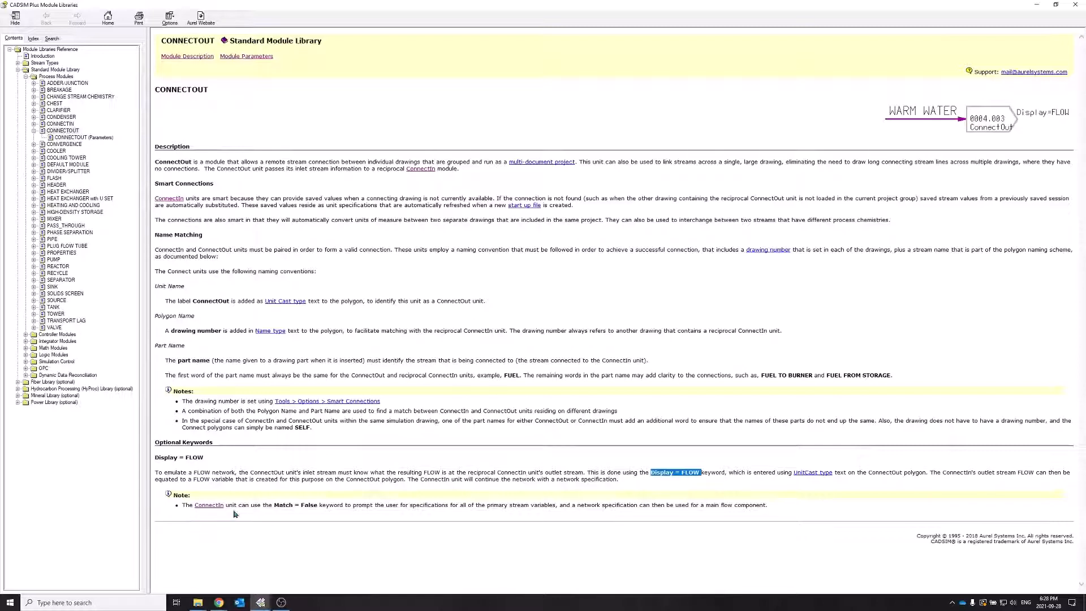
pyautogui.moveTo(273, 505); pyautogui.dragTo(423, 503)
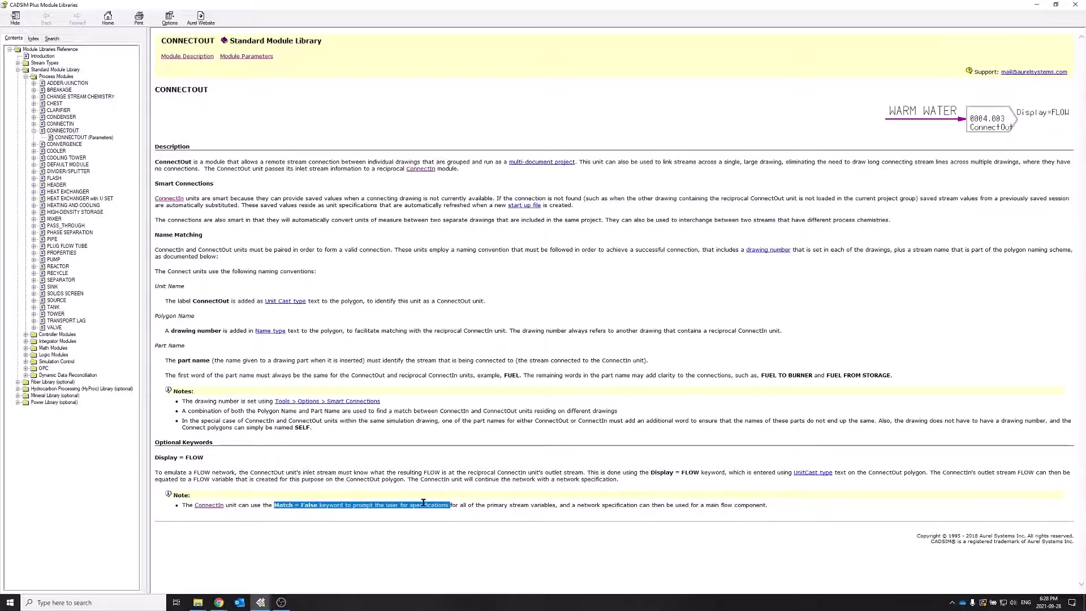
pyautogui.click(1037, 4)
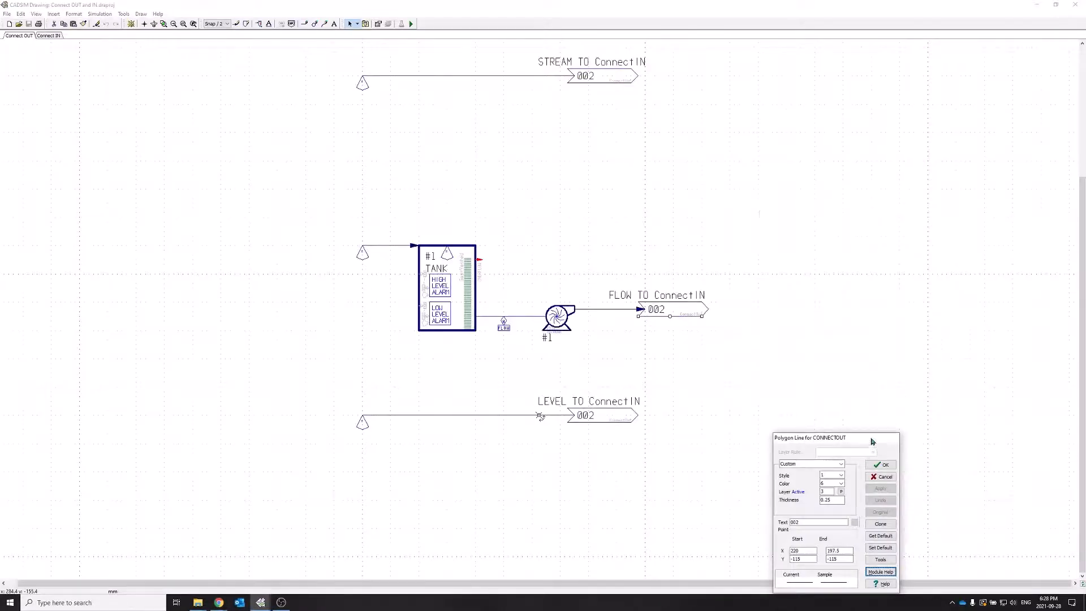
pyautogui.moveTo(871, 441); pyautogui.dragTo(859, 221)
pyautogui.click(869, 256)
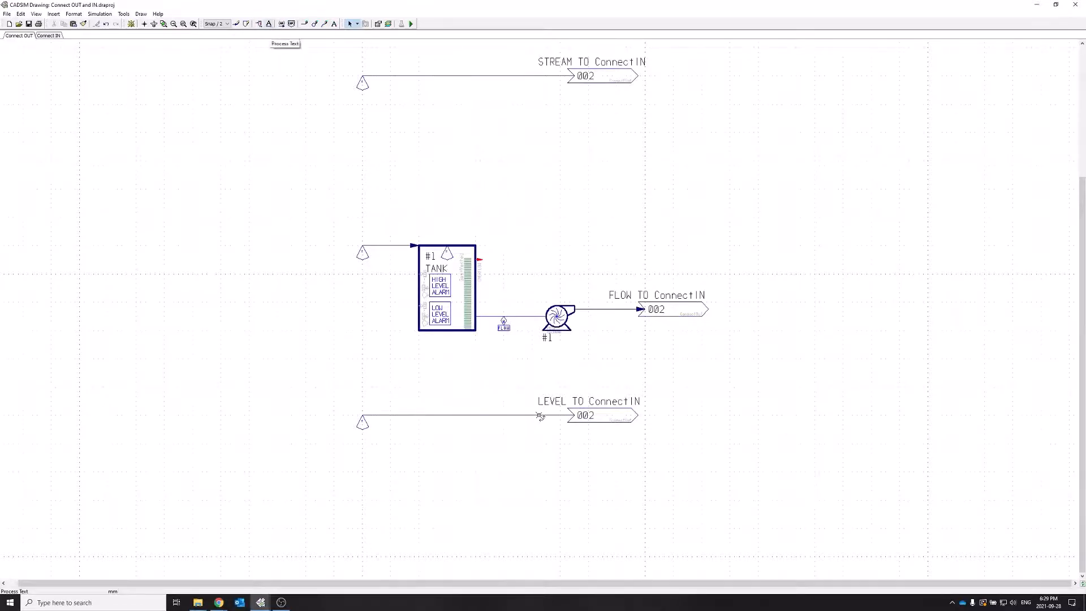
# Add the Unit Cast text Display=FLOW in light grey to the ConnectOut polygon on the pump's discharge line.
pyautogui.click(270, 25)
pyautogui.click(678, 306)
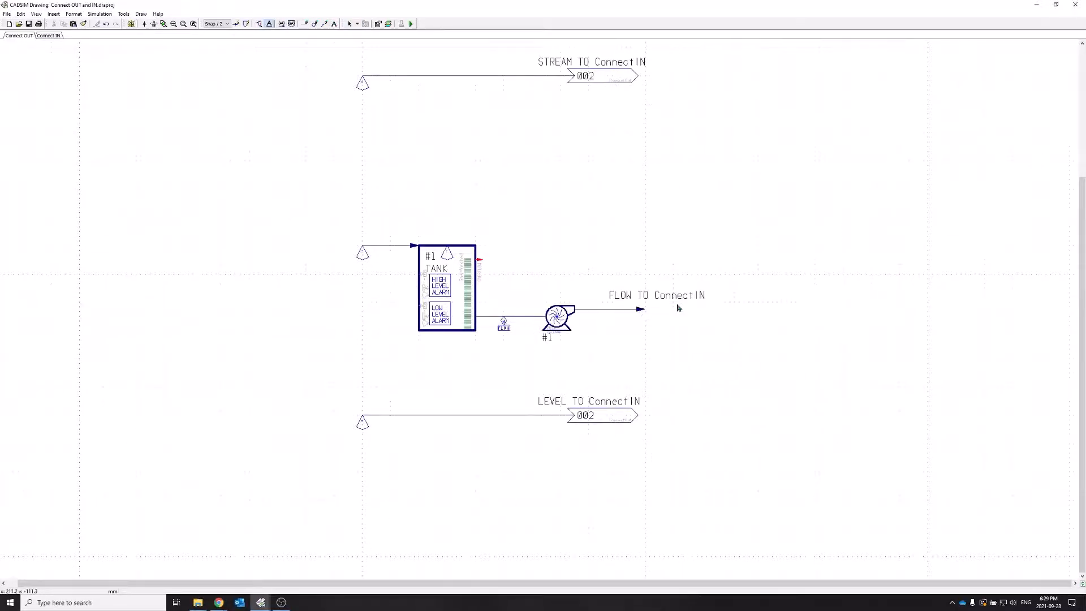
pyautogui.moveTo(725, 208); pyautogui.dragTo(782, 190)
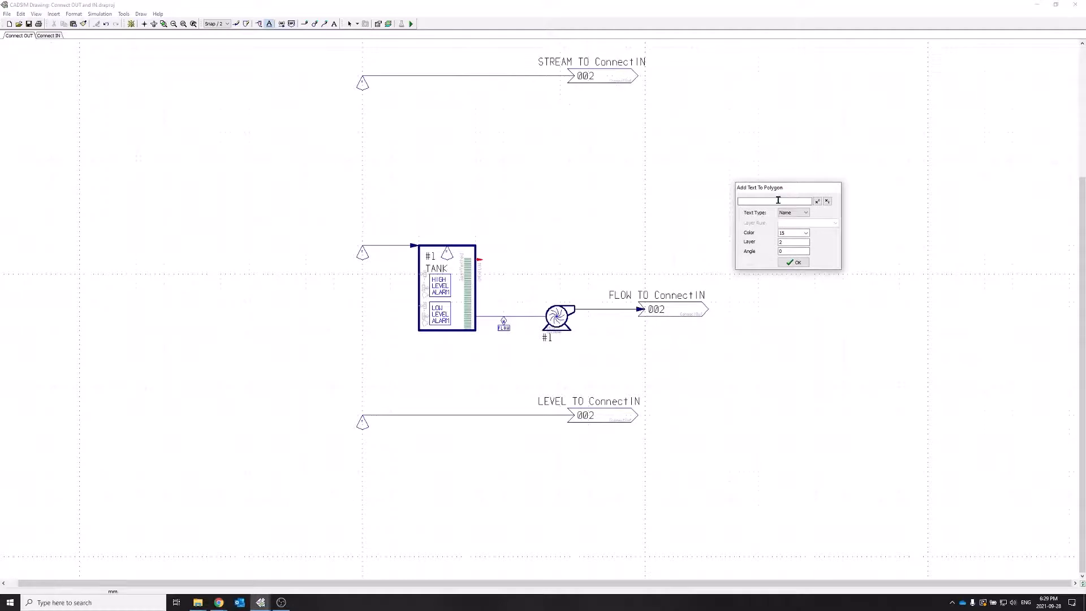
pyautogui.click(801, 212)
pyautogui.click(792, 225)
pyautogui.write('Display=FLOW')
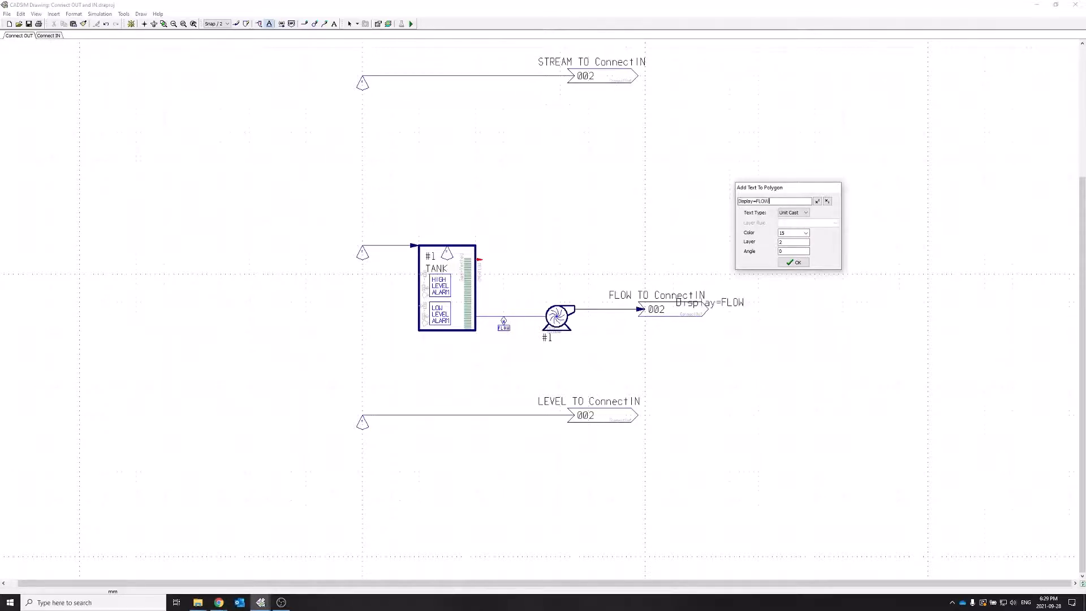
pyautogui.click(807, 233)
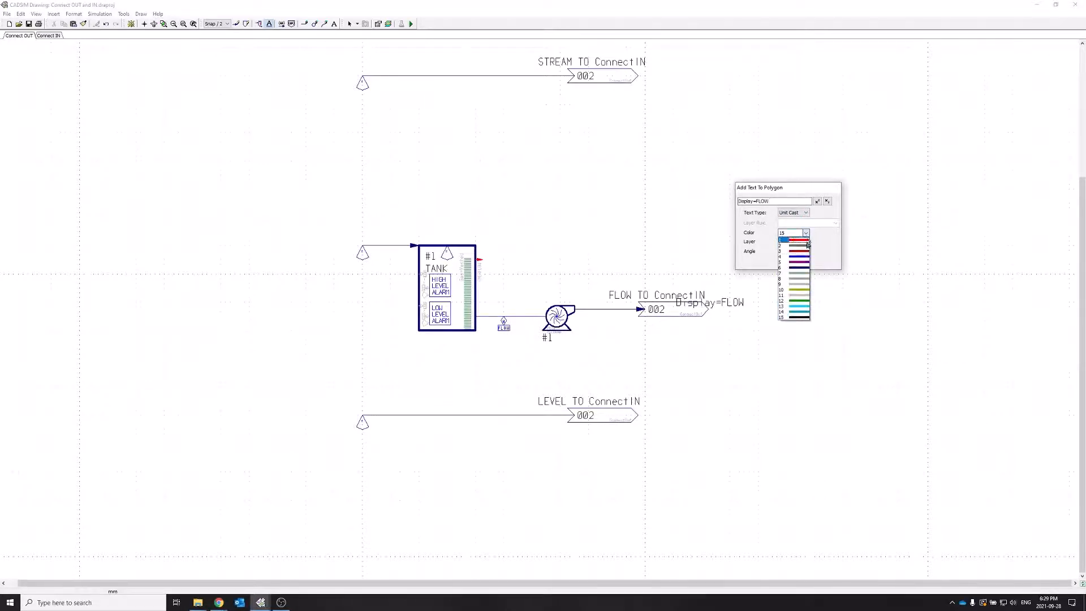
pyautogui.click(802, 284)
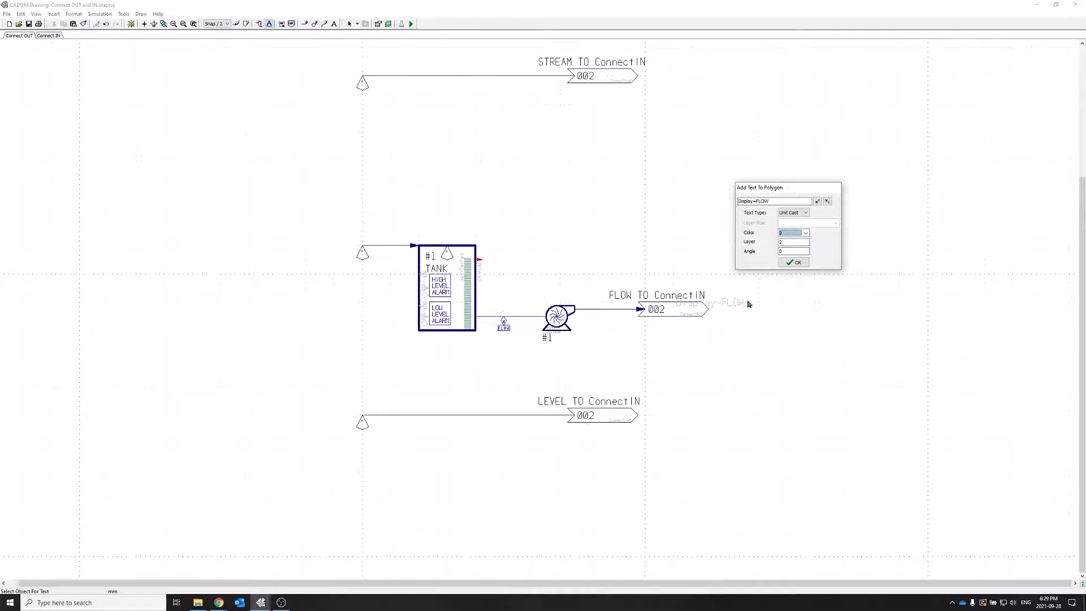
pyautogui.click(796, 263)
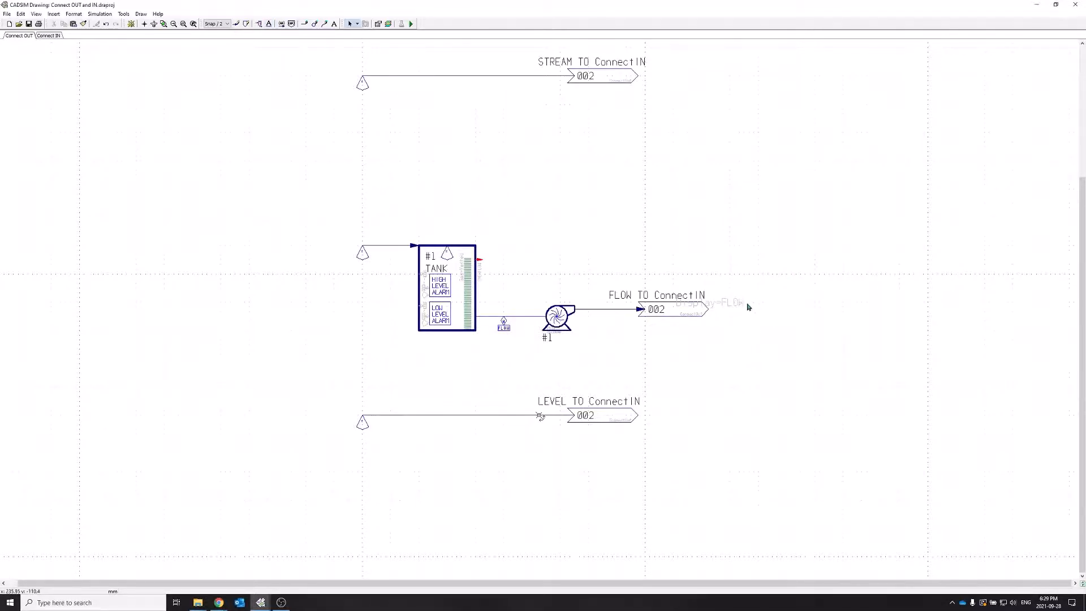
# Move the Display=FLOW text just outside the pointed end of the FLOW TO ConnectIN part.
pyautogui.doubleClick(681, 309)
pyautogui.moveTo(678, 309); pyautogui.dragTo(713, 317)
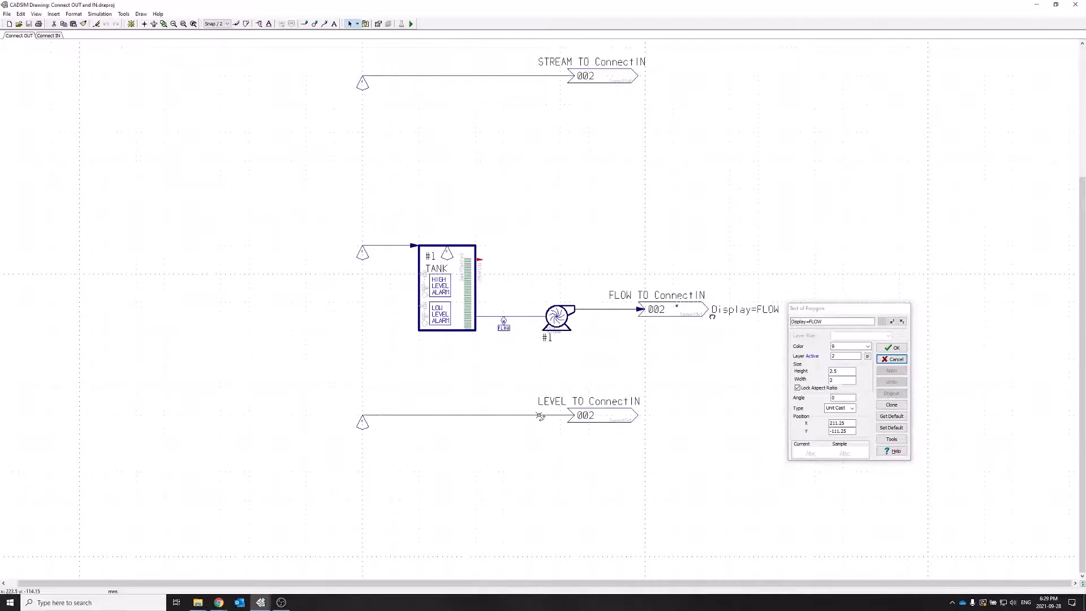
pyautogui.click(713, 321)
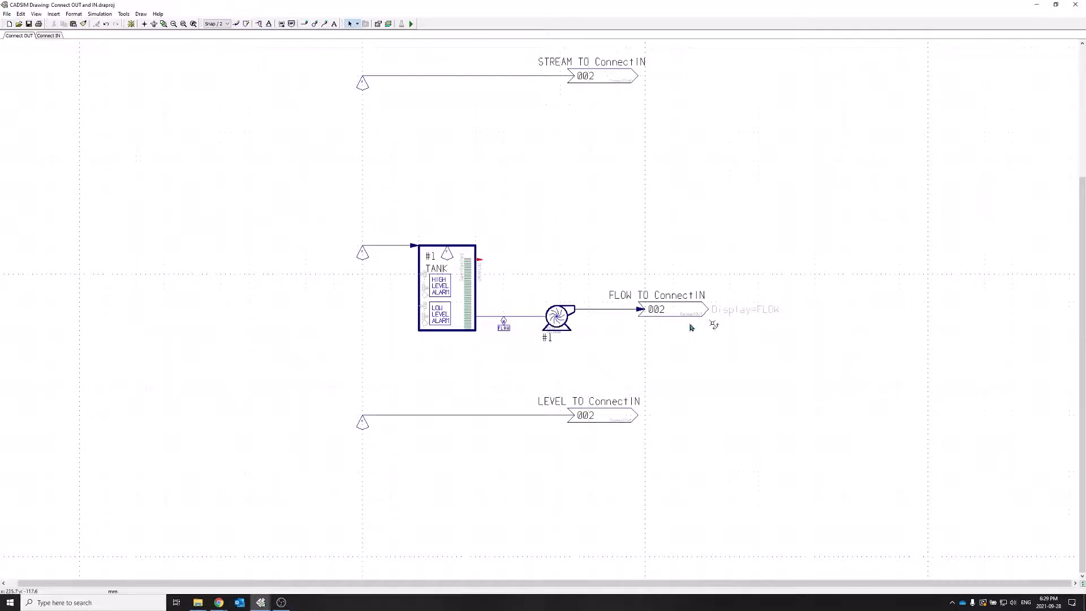
# In the Connect IN drawing, copy the STREAM FROM ConnectOut part with its outlet stream, using the part's notch as the origin.
pyautogui.click(49, 36)
pyautogui.scroll(-1, 405, 214)
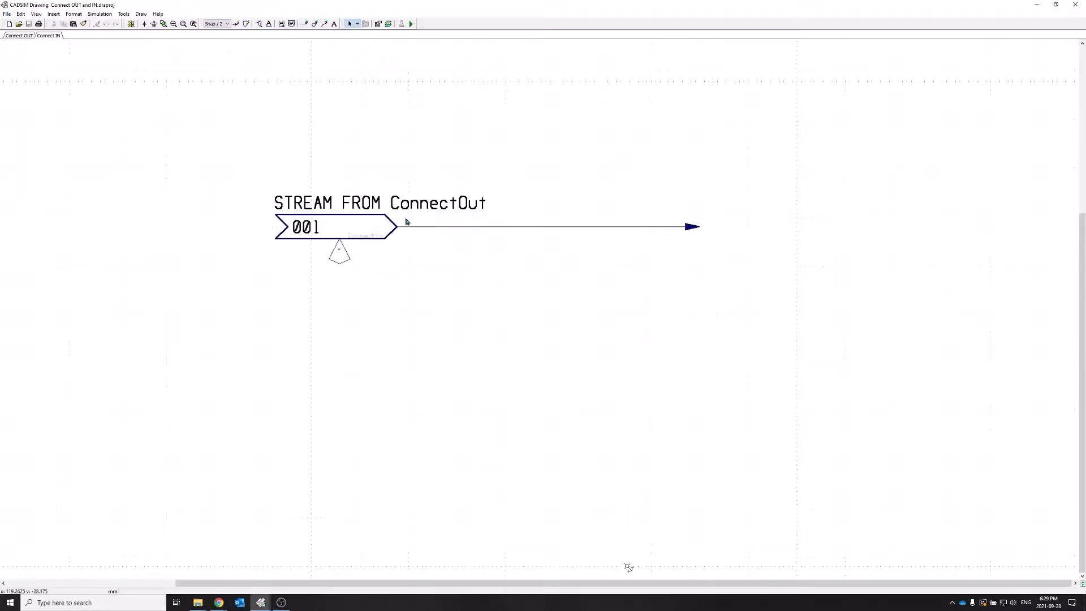
pyautogui.scroll(-1, 435, 228)
pyautogui.moveTo(275, 159); pyautogui.dragTo(690, 287)
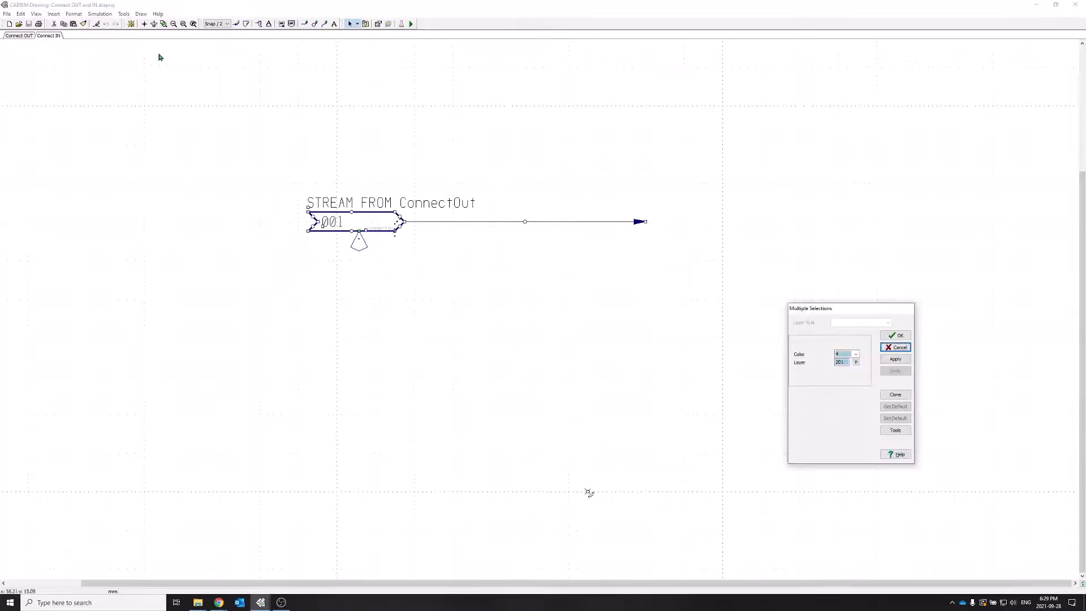
pyautogui.click(64, 25)
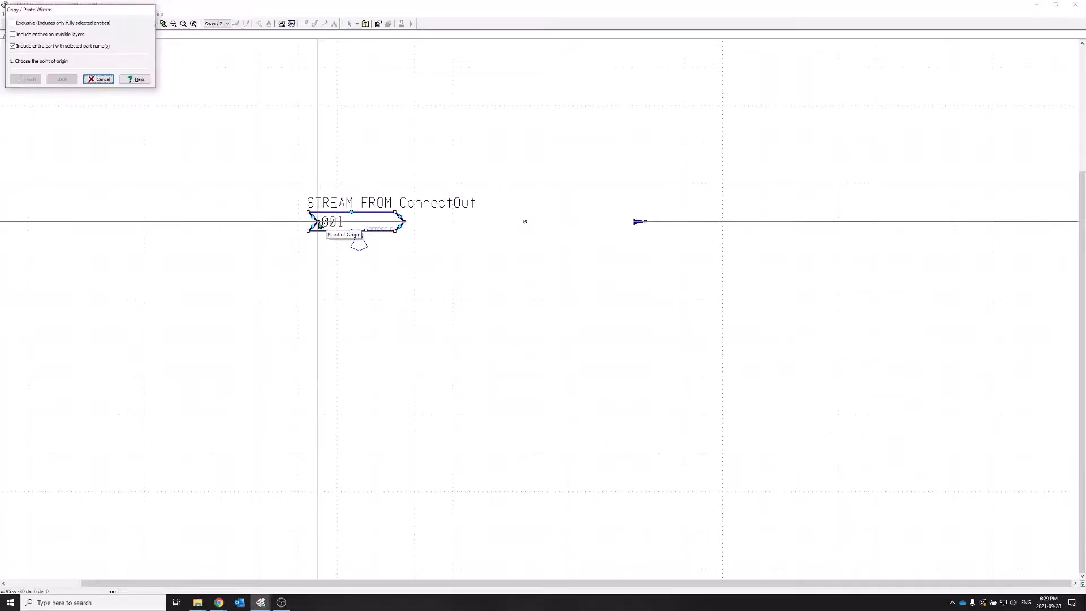
pyautogui.scroll(-3, 326, 252)
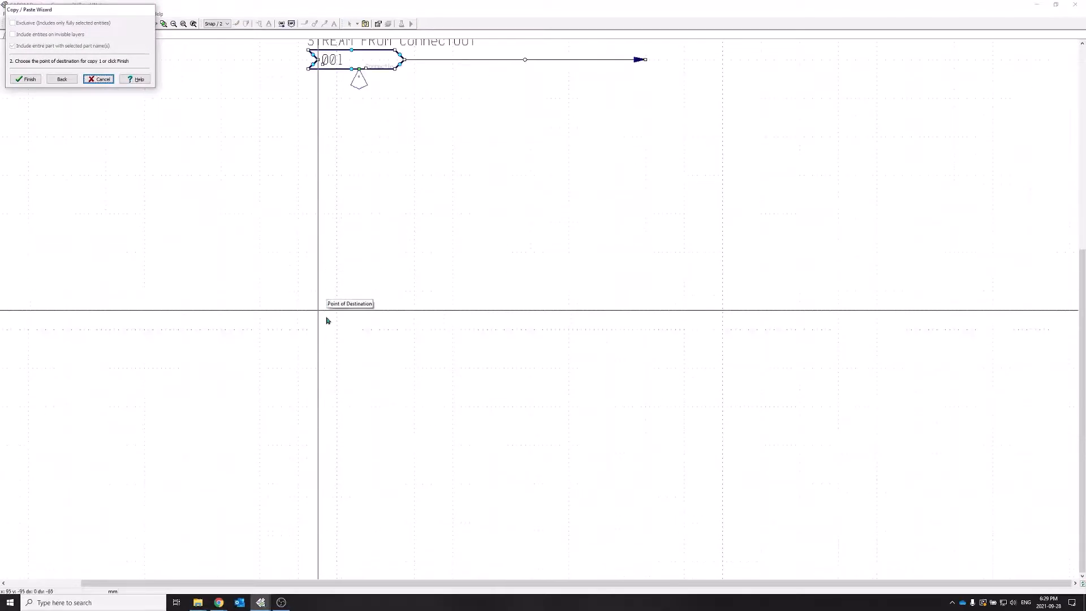
# Place a copy of the ConnectIn connector and its stream below the original and rename it FLOW FROM ConnectOut.
pyautogui.click(324, 368)
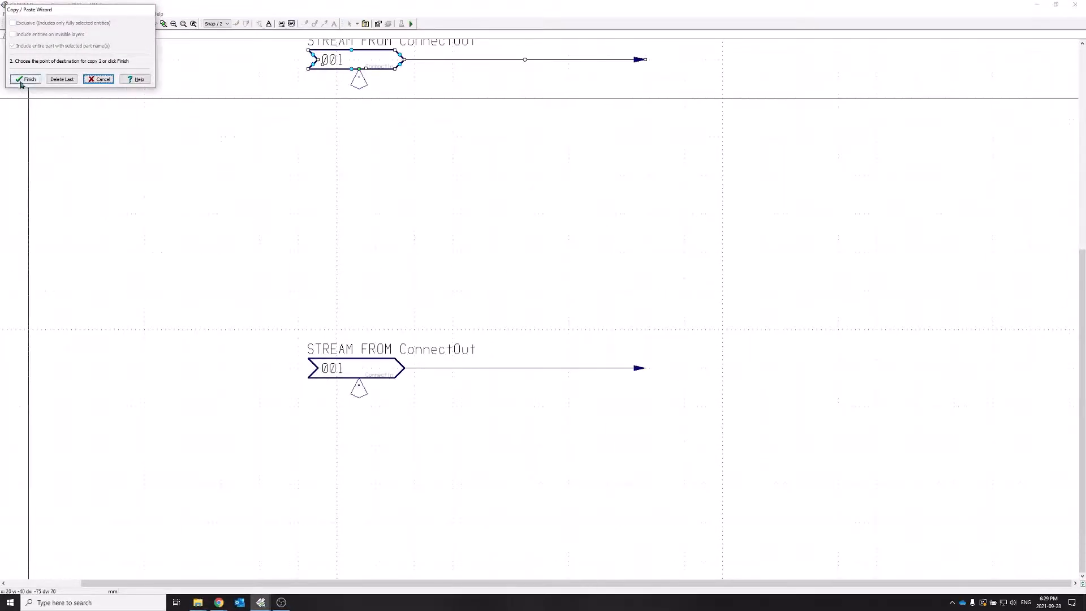
pyautogui.click(25, 79)
pyautogui.doubleClick(335, 349)
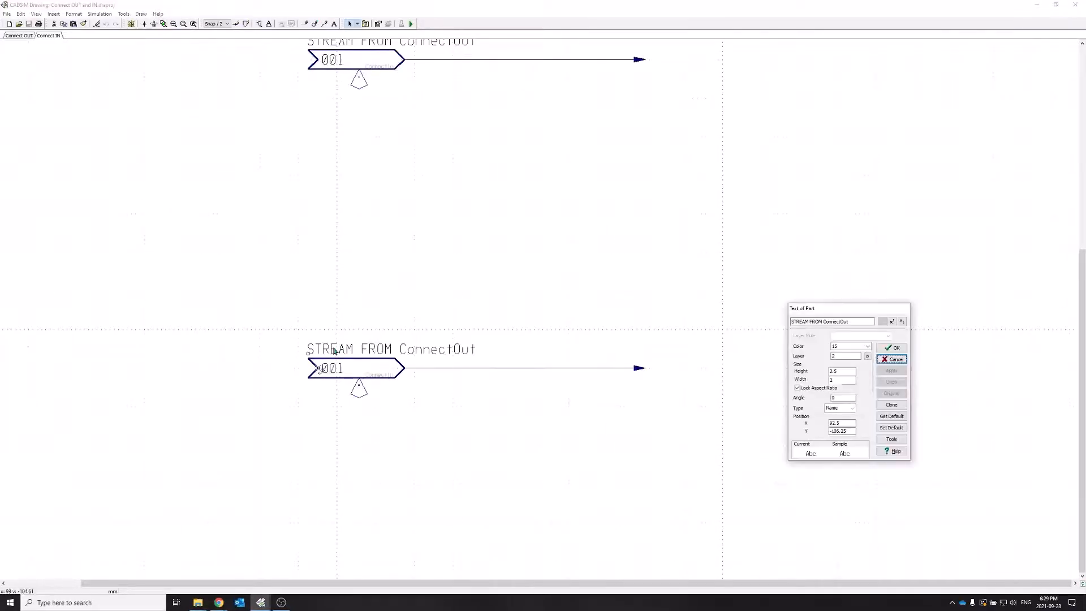
pyautogui.doubleClick(800, 322)
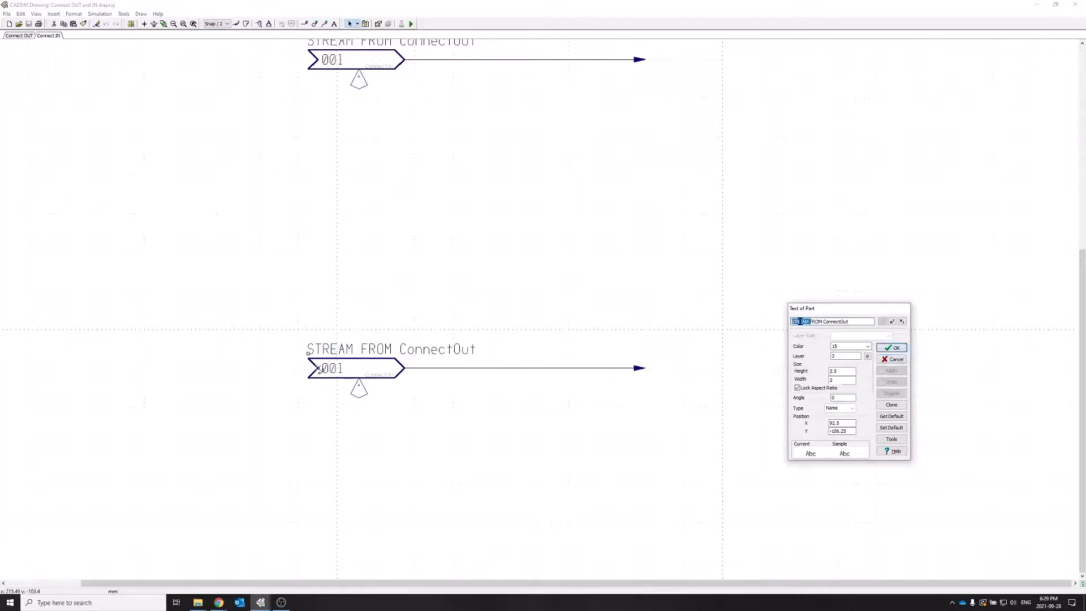
pyautogui.write('FLOW')
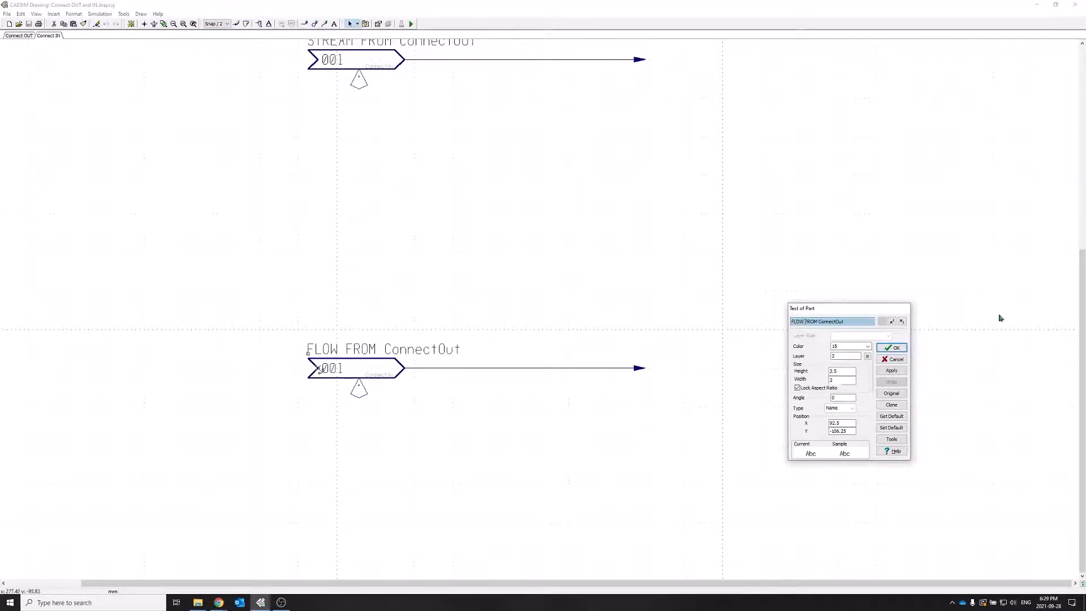
pyautogui.click(892, 347)
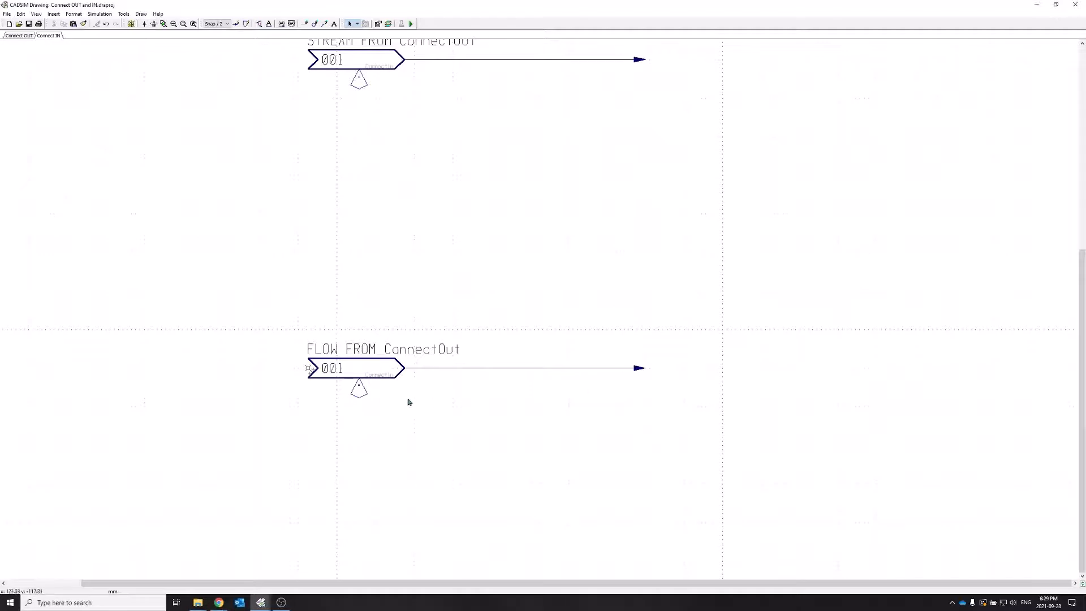
# Add the light grey unit cast text Match=False to the FLOW FROM ConnectOut connector and position it just left of the symbol.
pyautogui.click(266, 26)
pyautogui.click(321, 382)
pyautogui.click(384, 418)
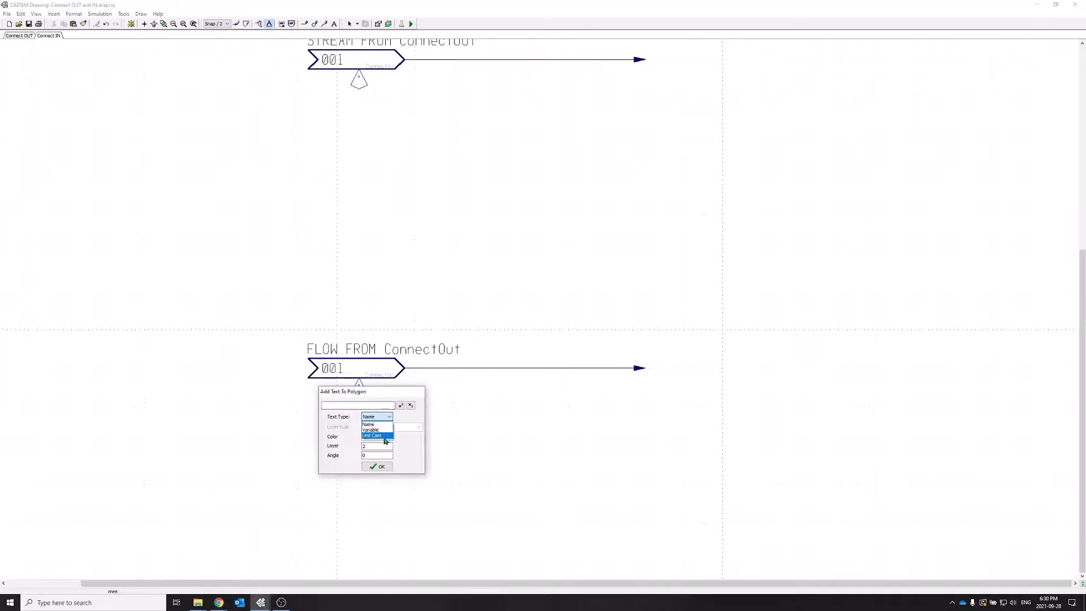
pyautogui.click(385, 436)
pyautogui.click(375, 406)
pyautogui.write('Match=F')
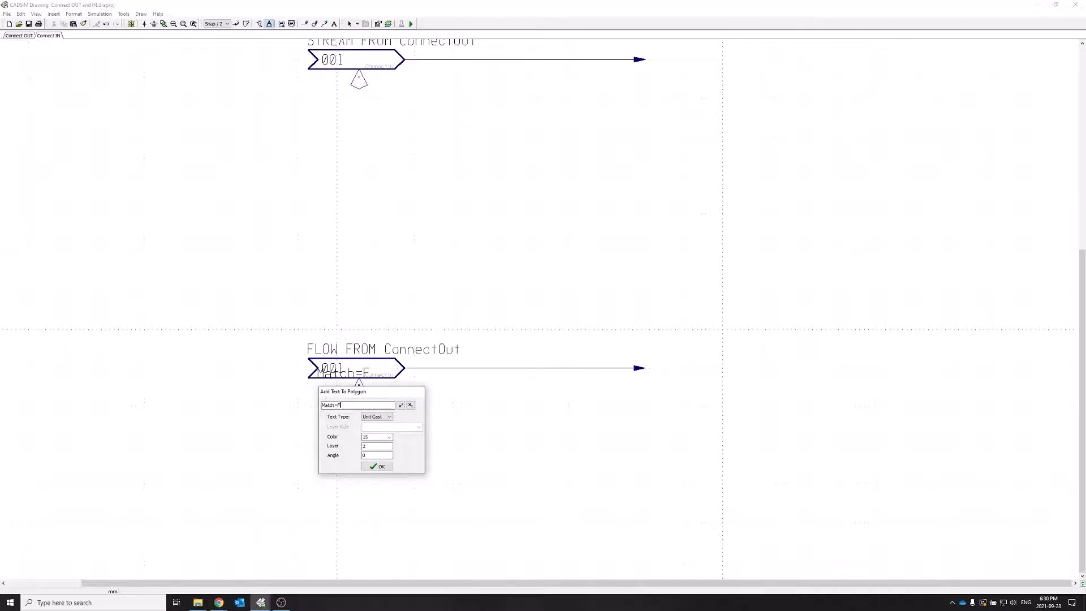
pyautogui.write('alse')
pyautogui.click(389, 437)
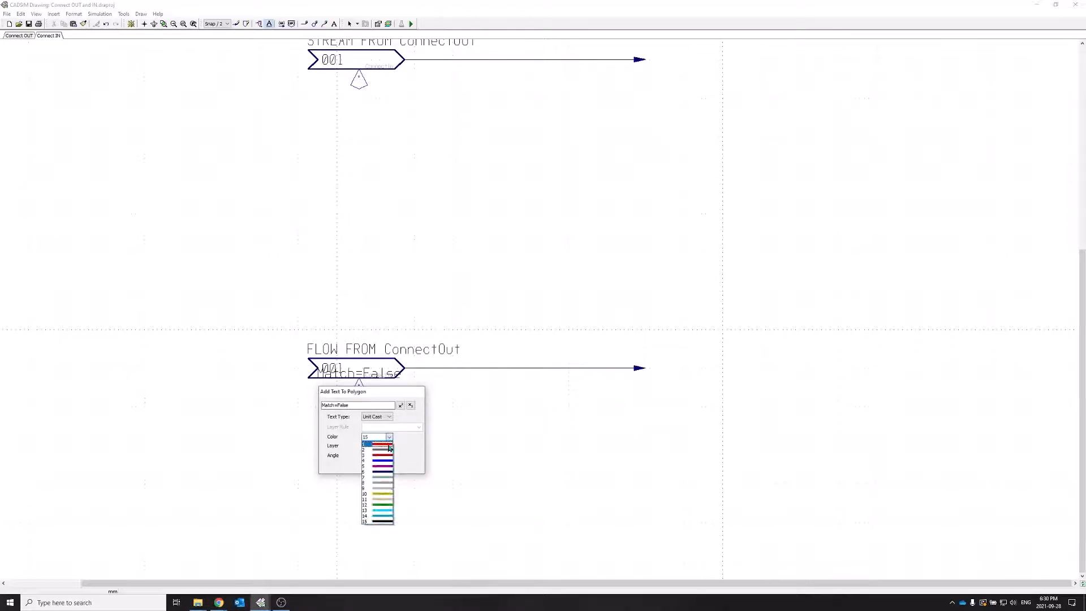
pyautogui.click(378, 490)
pyautogui.click(378, 467)
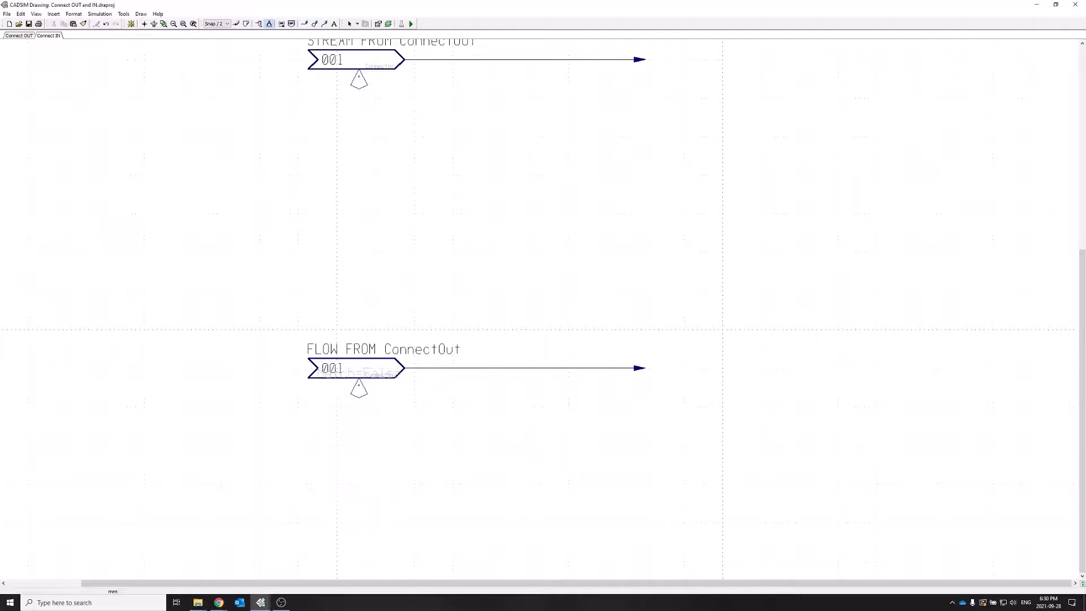
pyautogui.doubleClick(388, 368)
pyautogui.moveTo(317, 382); pyautogui.dragTo(226, 373)
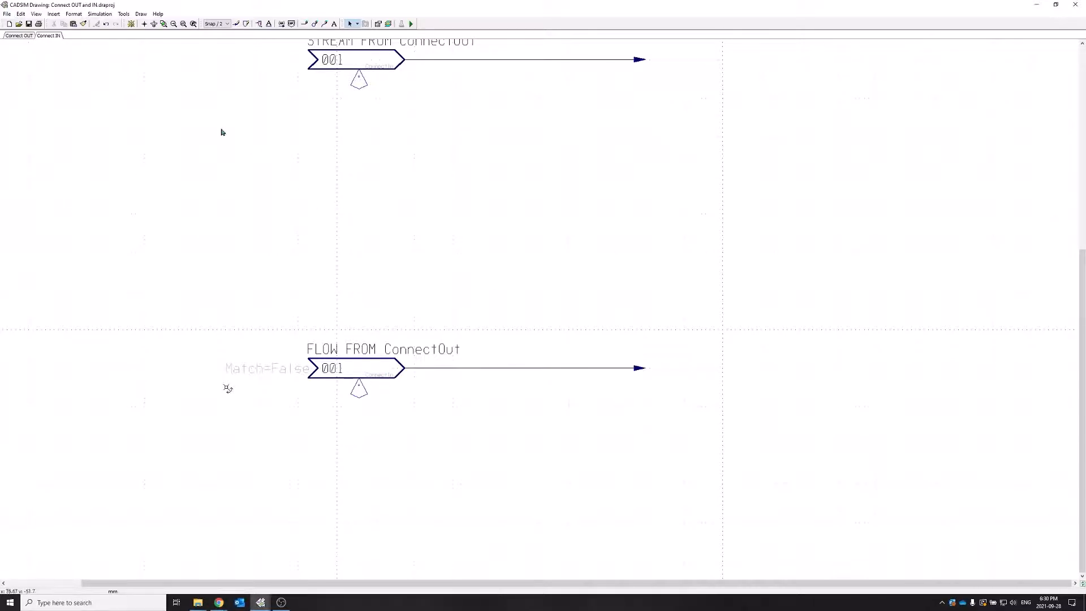
# Open the Connect OUT drawing and enter simulation mode, saving the modified drawing.
pyautogui.click(21, 36)
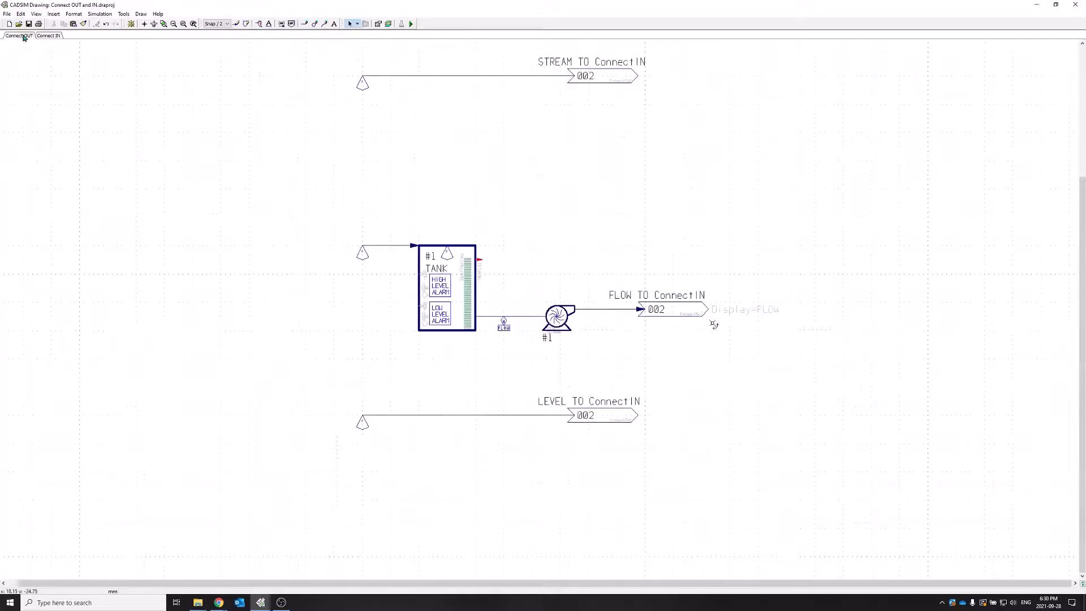
pyautogui.click(411, 24)
pyautogui.click(499, 311)
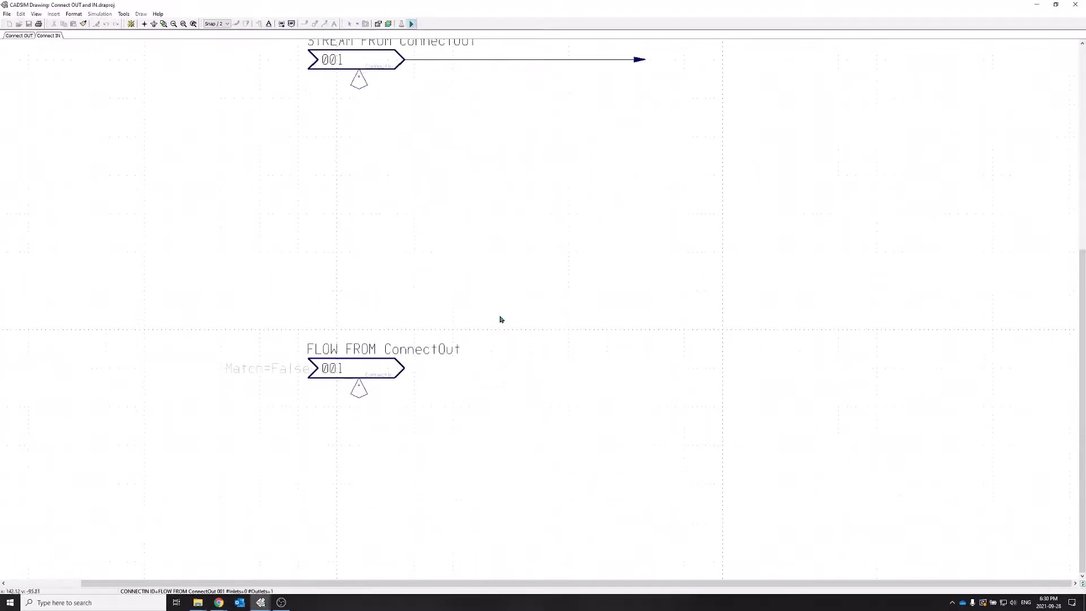
# Place a multiple specification on the FLOW FROM ConnectOut stream that equates its WATER to the connector's WATER, with multiplier 1 and offset 0.
pyautogui.click(645, 179)
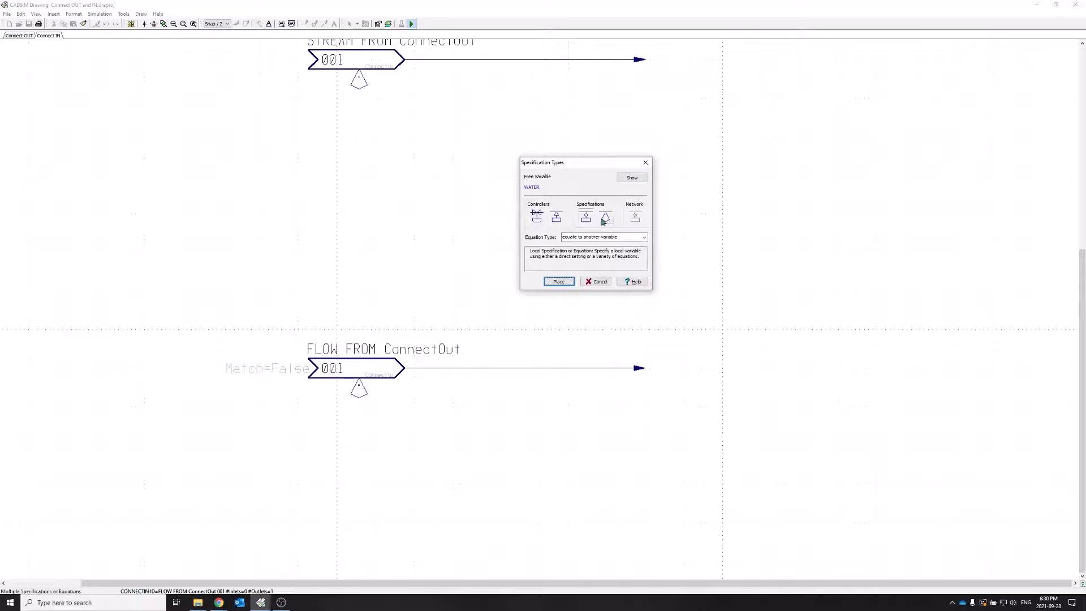
pyautogui.click(605, 218)
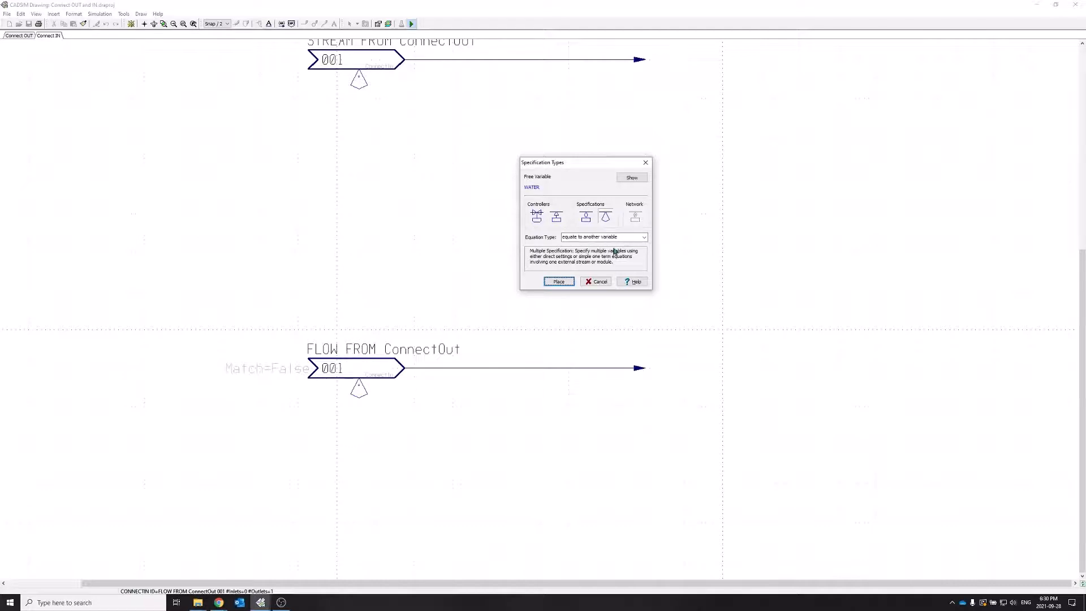
pyautogui.click(557, 282)
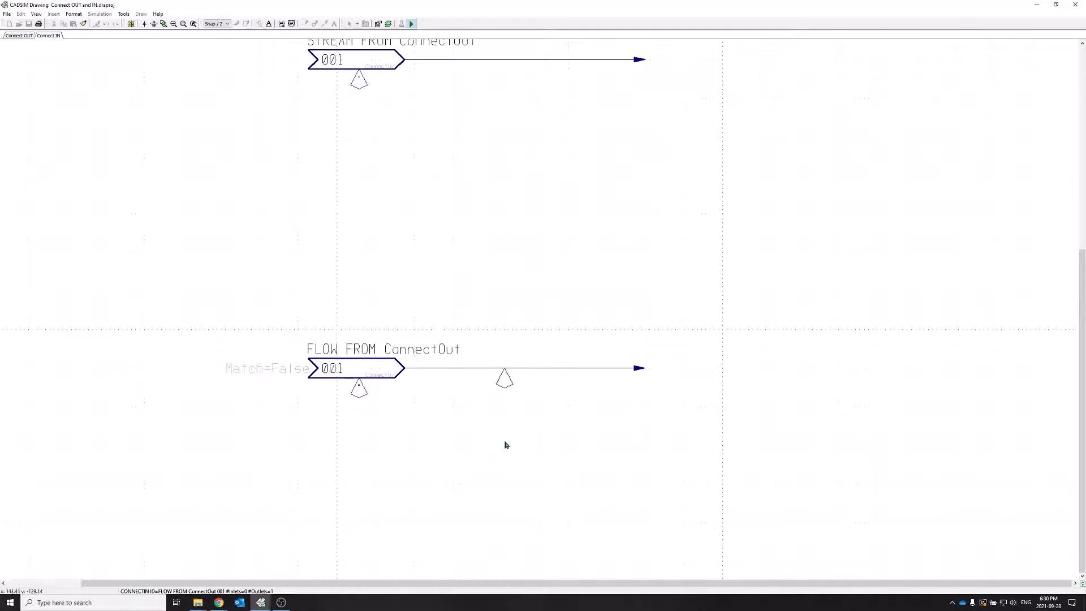
pyautogui.click(456, 435)
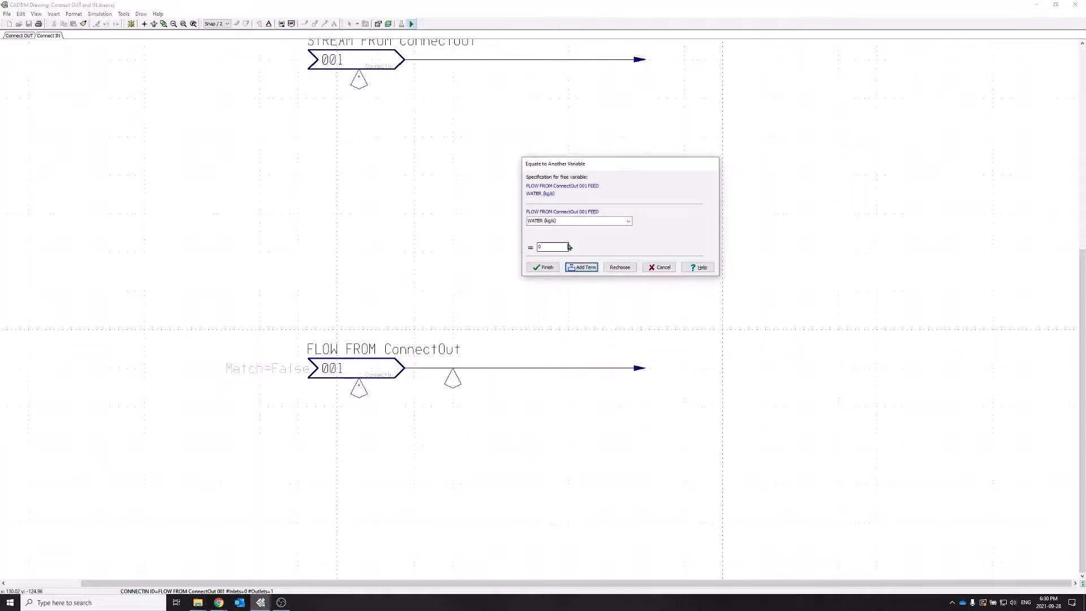
pyautogui.click(582, 267)
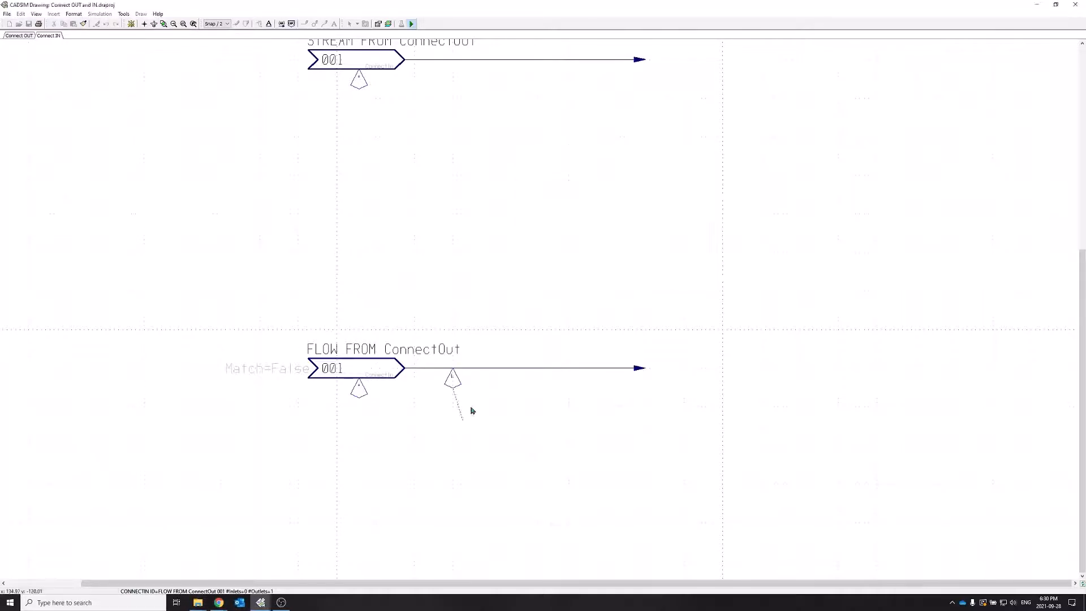
pyautogui.click(379, 414)
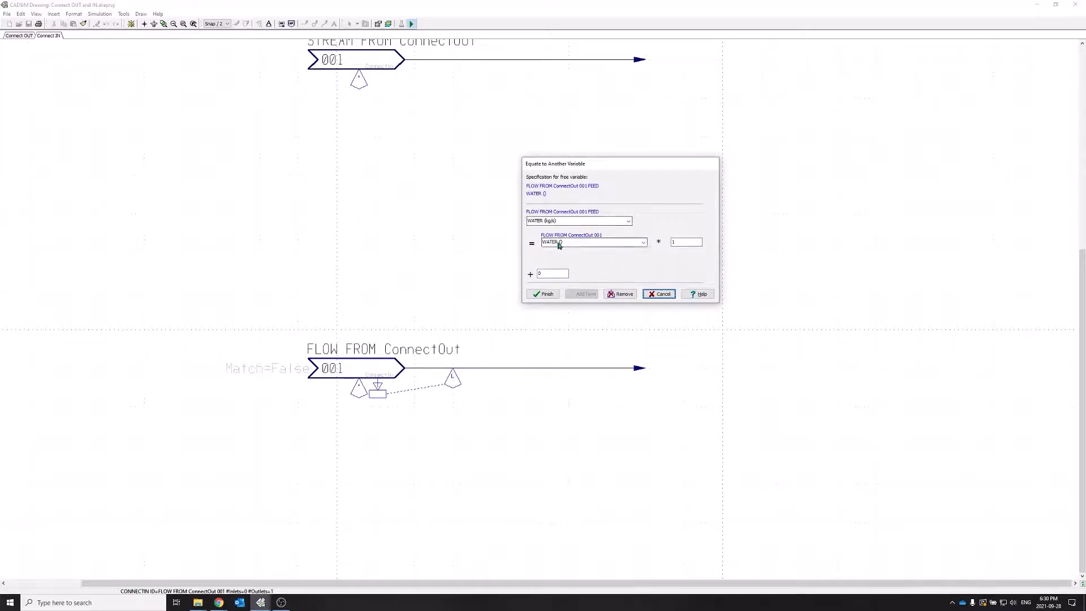
pyautogui.click(547, 294)
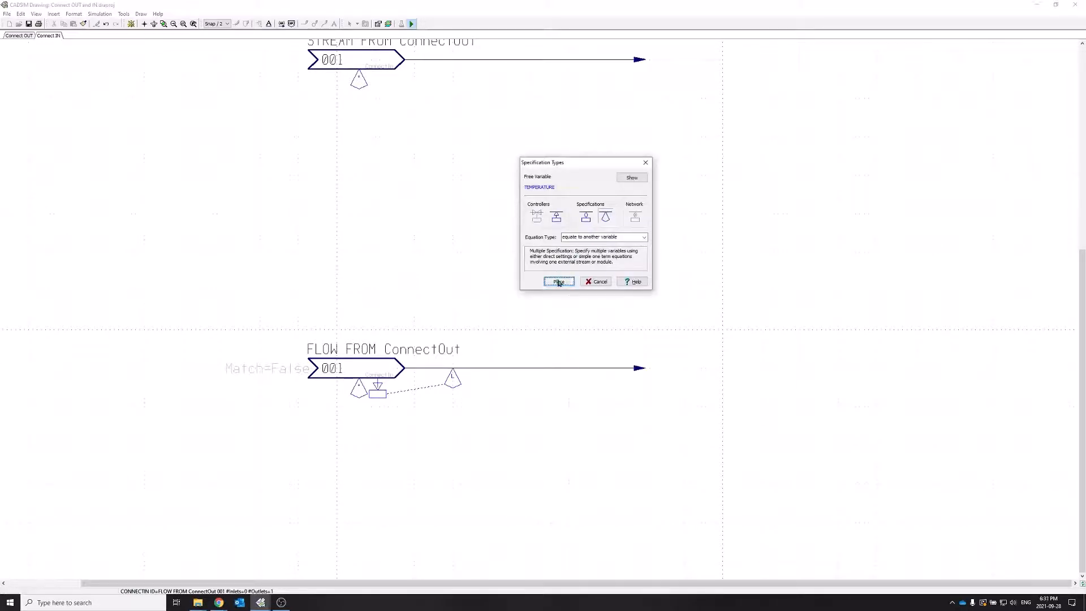
# Equate the same stream's TEMPERATURE to the connector's TEMPERATURE with multiplier 1 and offset 0, and save the Connect IN drawing.
pyautogui.click(558, 282)
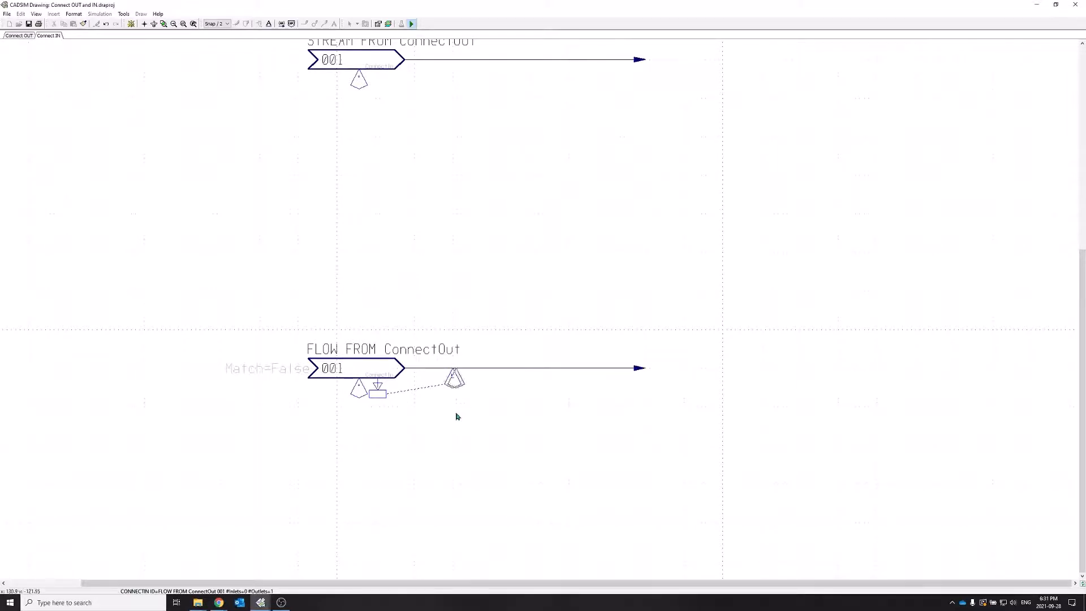
pyautogui.click(453, 417)
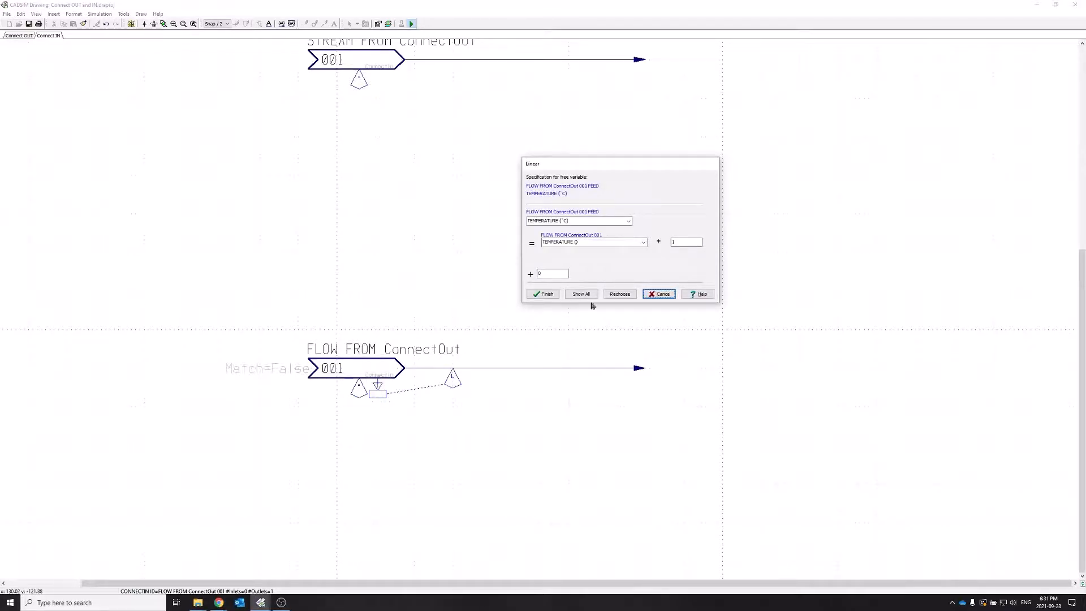
pyautogui.click(551, 295)
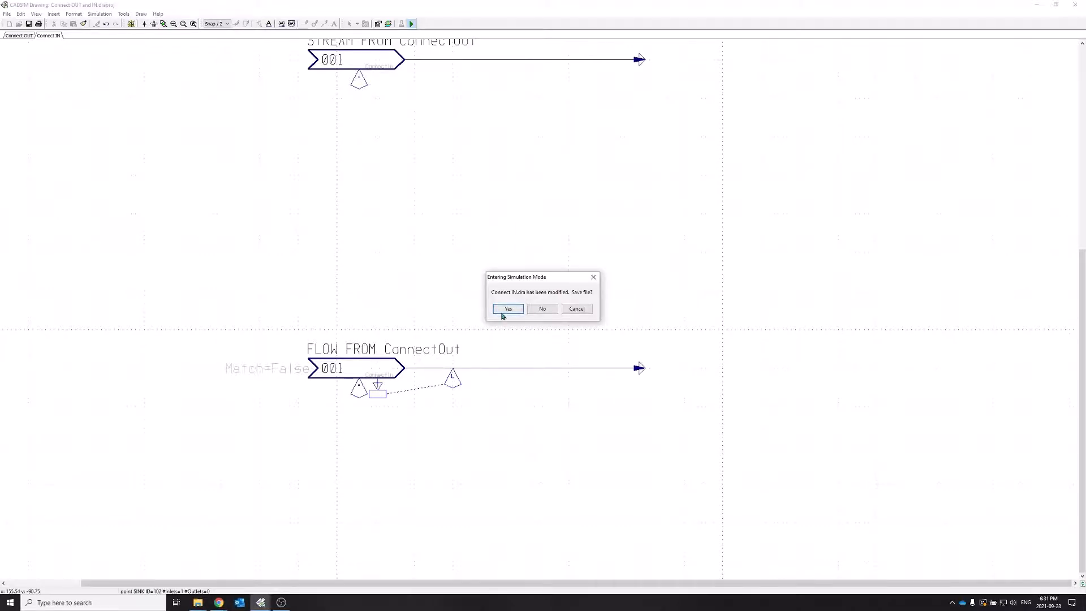
pyautogui.click(503, 308)
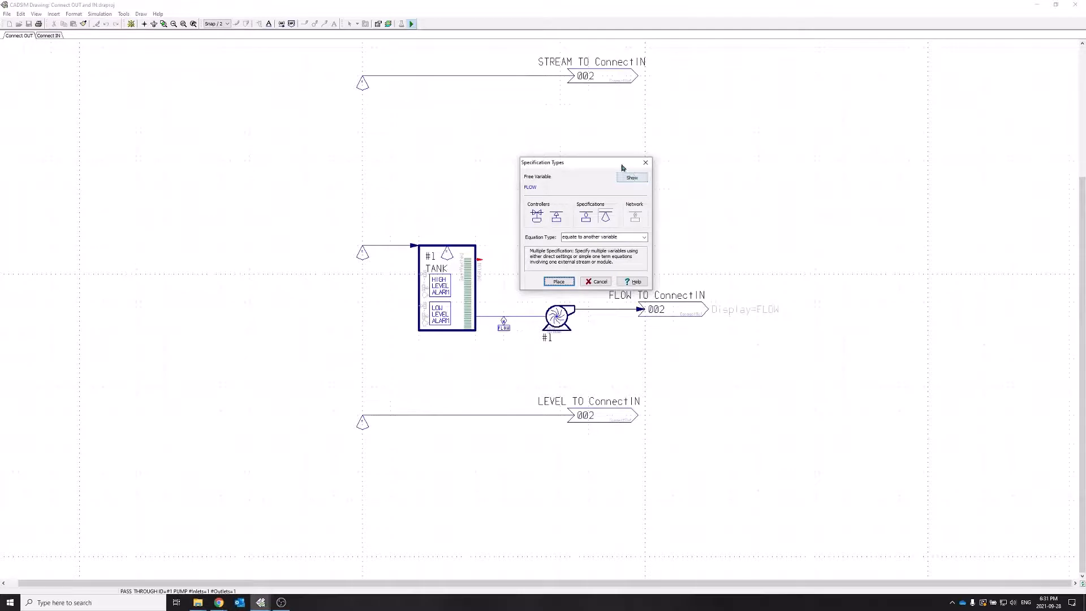
# Place a local specification on the #1 pump's outlet stream that equates its FLOW to the FLOW of the FLOW TO ConnectIN connector.
pyautogui.moveTo(622, 165); pyautogui.dragTo(633, 148)
pyautogui.click(639, 164)
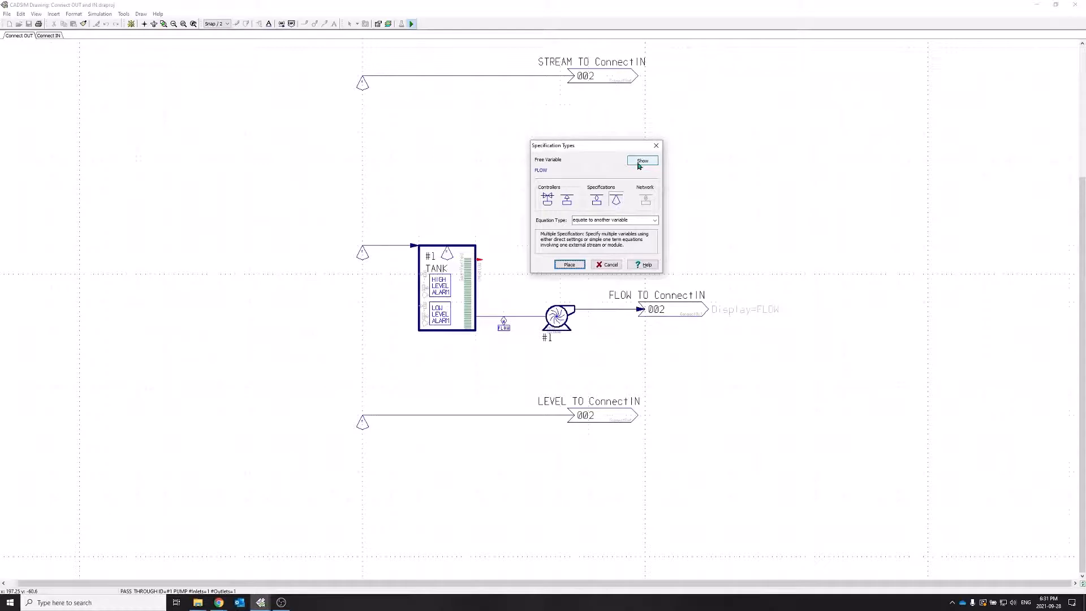
pyautogui.click(638, 164)
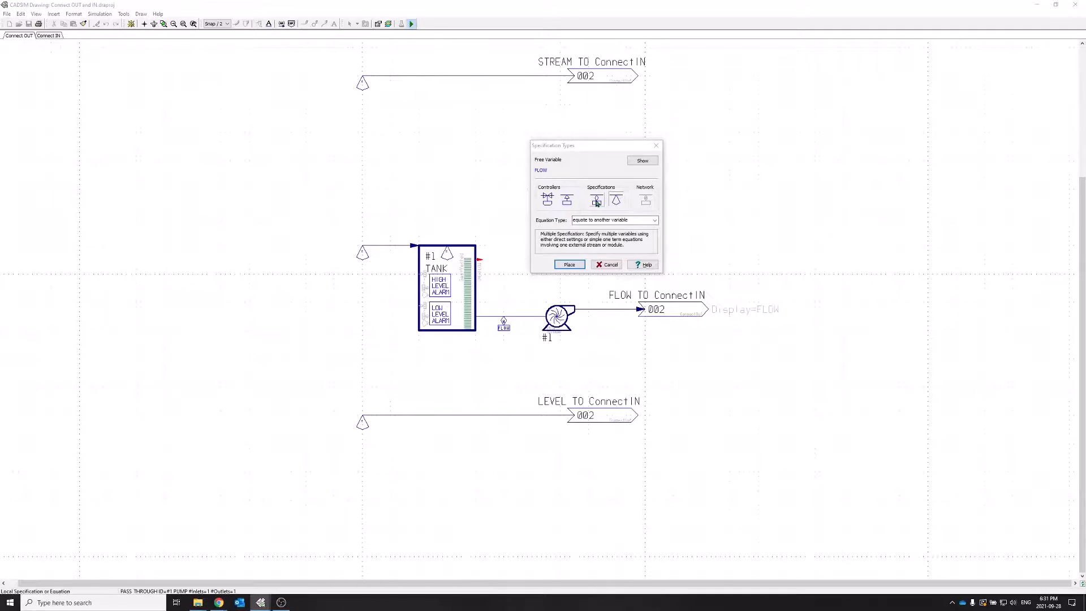
pyautogui.click(597, 201)
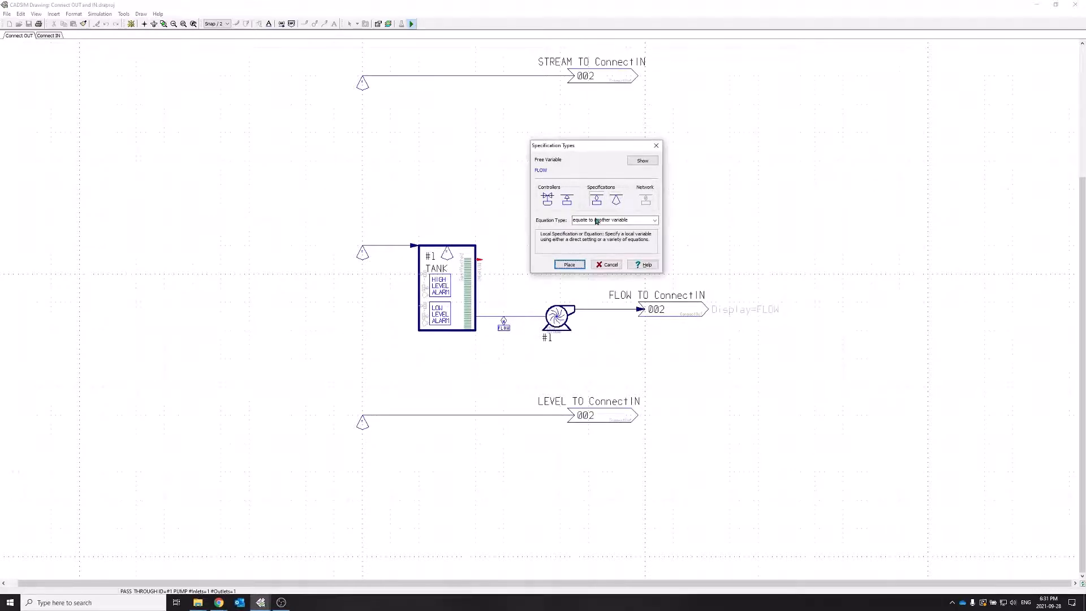
pyautogui.click(575, 268)
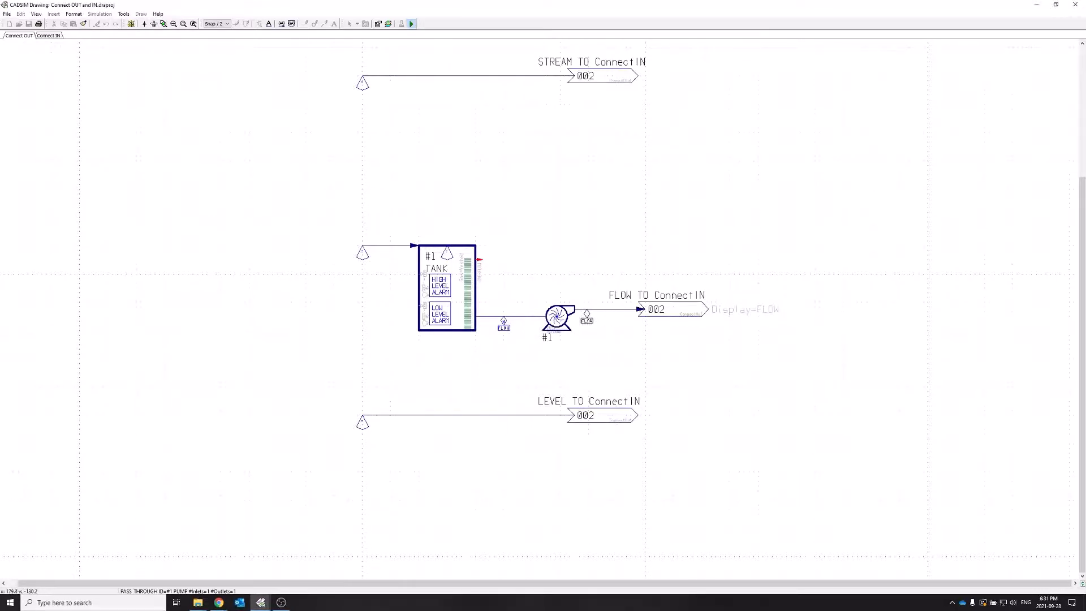
pyautogui.click(620, 355)
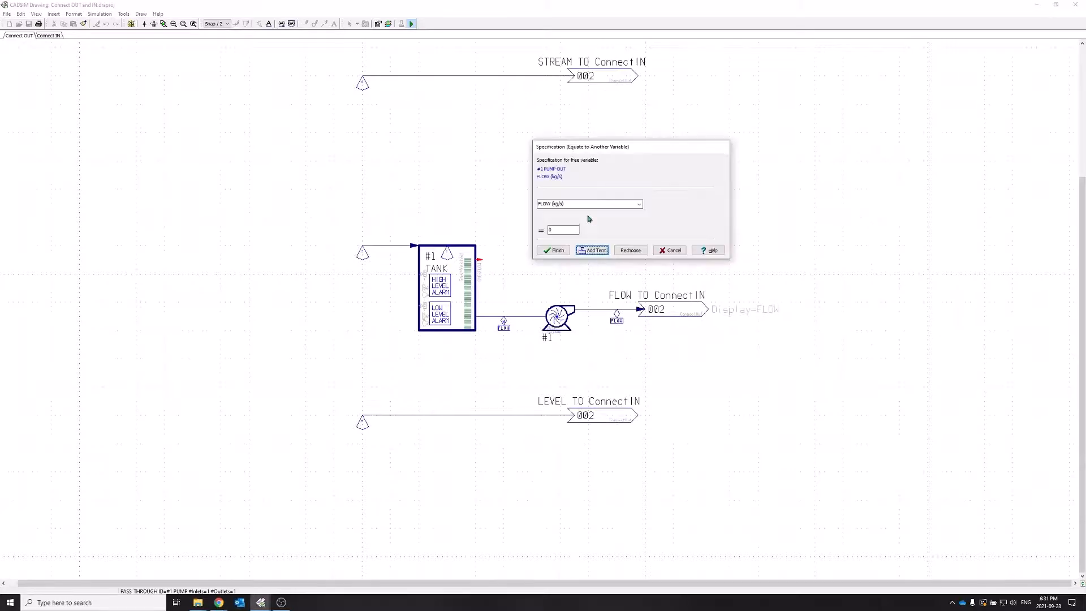
pyautogui.click(590, 250)
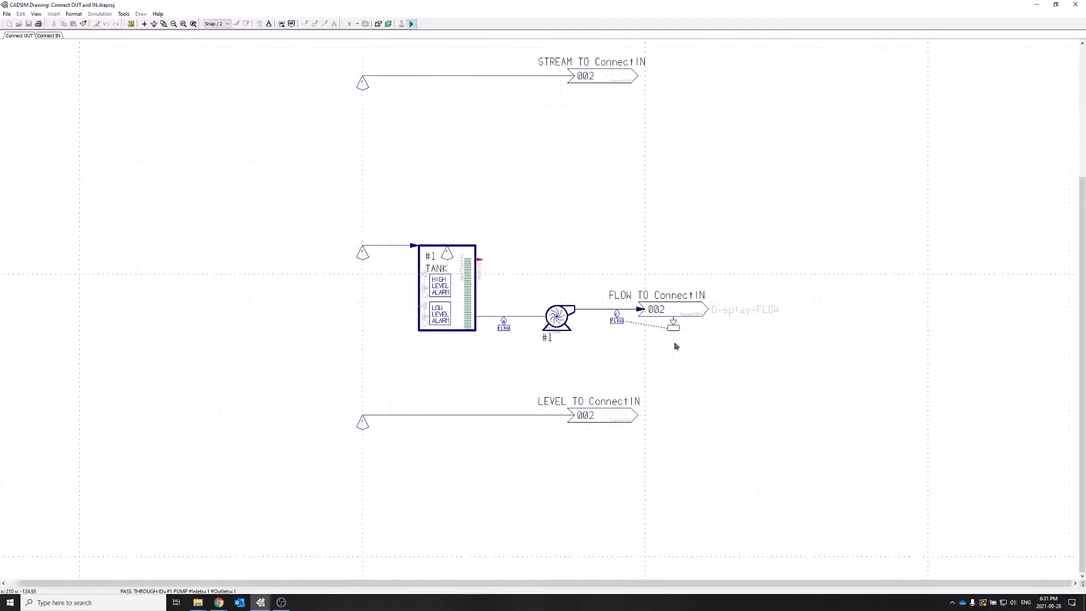
pyautogui.click(675, 346)
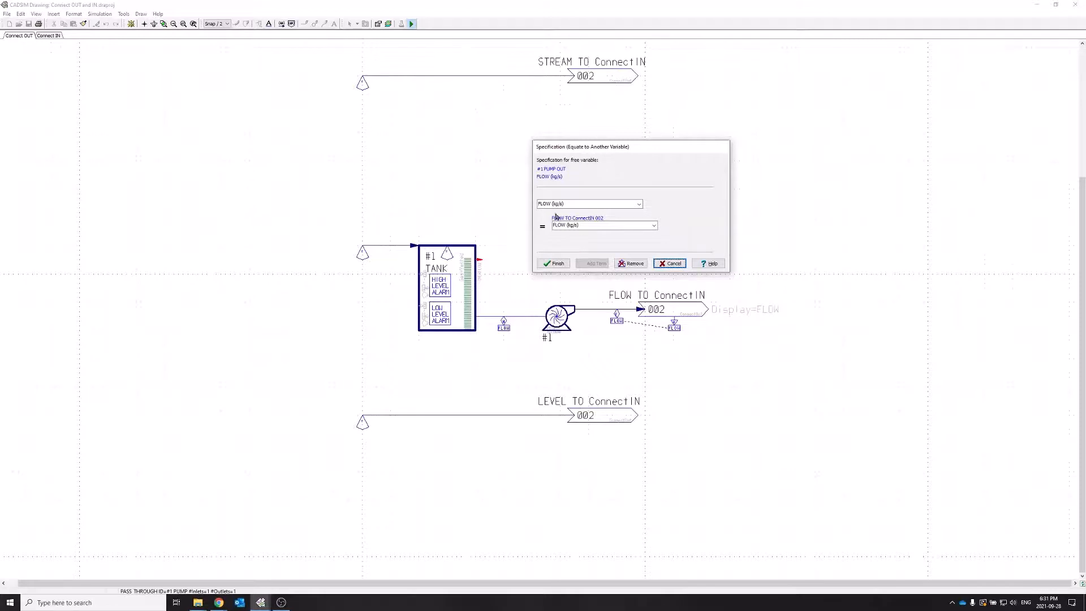
pyautogui.click(553, 263)
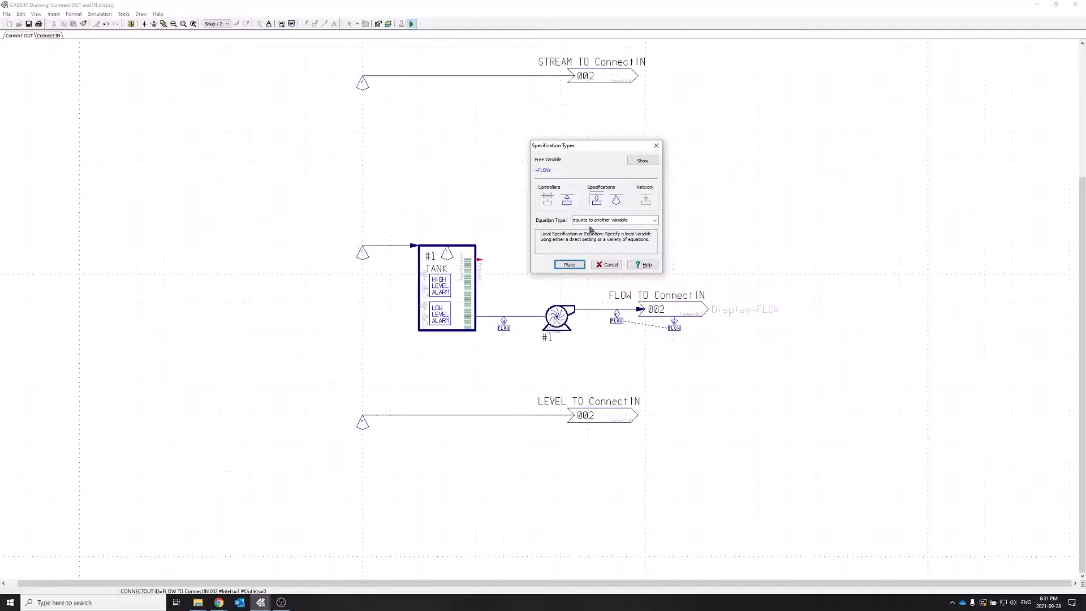
# Place a multiple specification on the FLOW TO ConnectIN connector that defines its FLOW by direct setting.
pyautogui.click(616, 199)
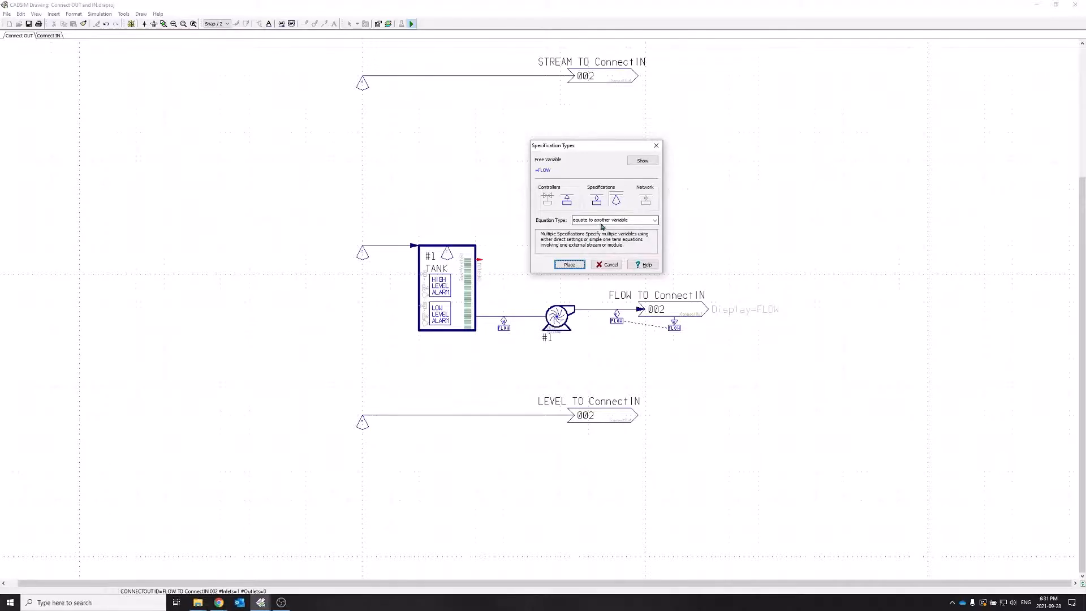
pyautogui.click(601, 225)
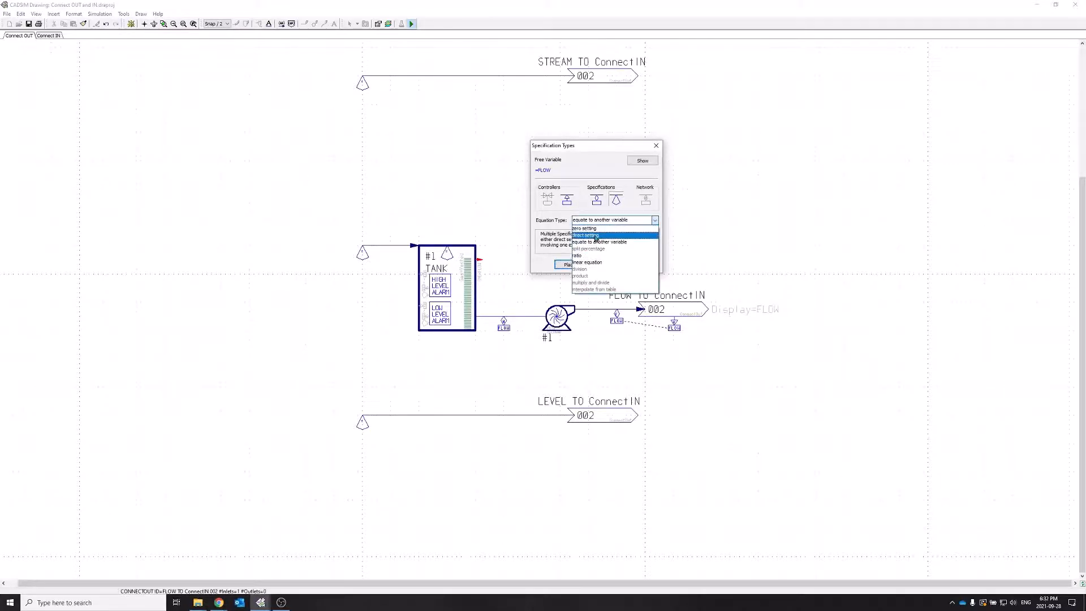
pyautogui.click(595, 236)
pyautogui.click(565, 264)
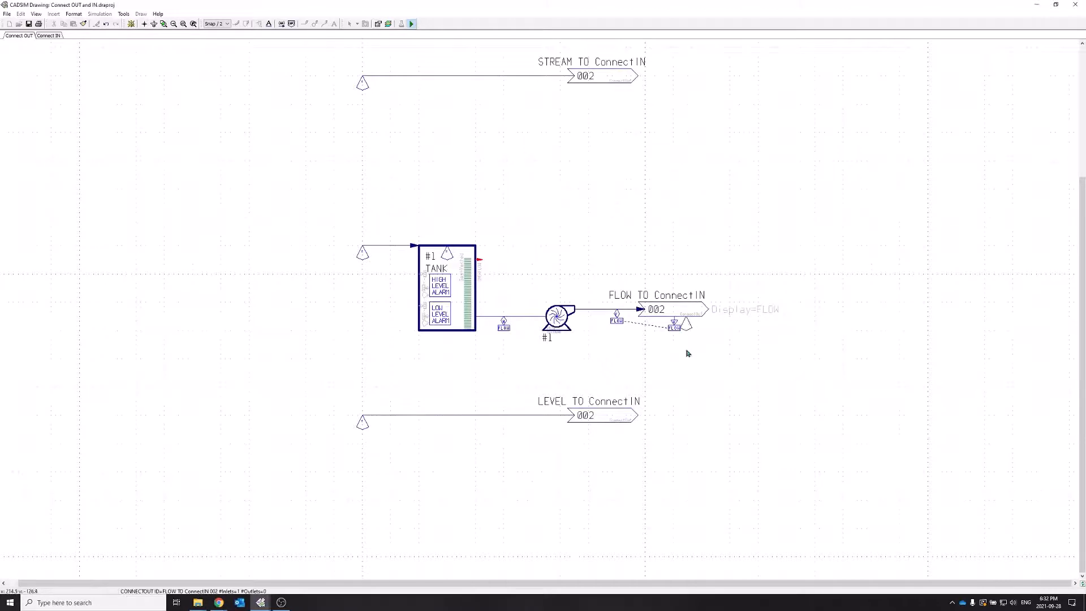
pyautogui.click(696, 339)
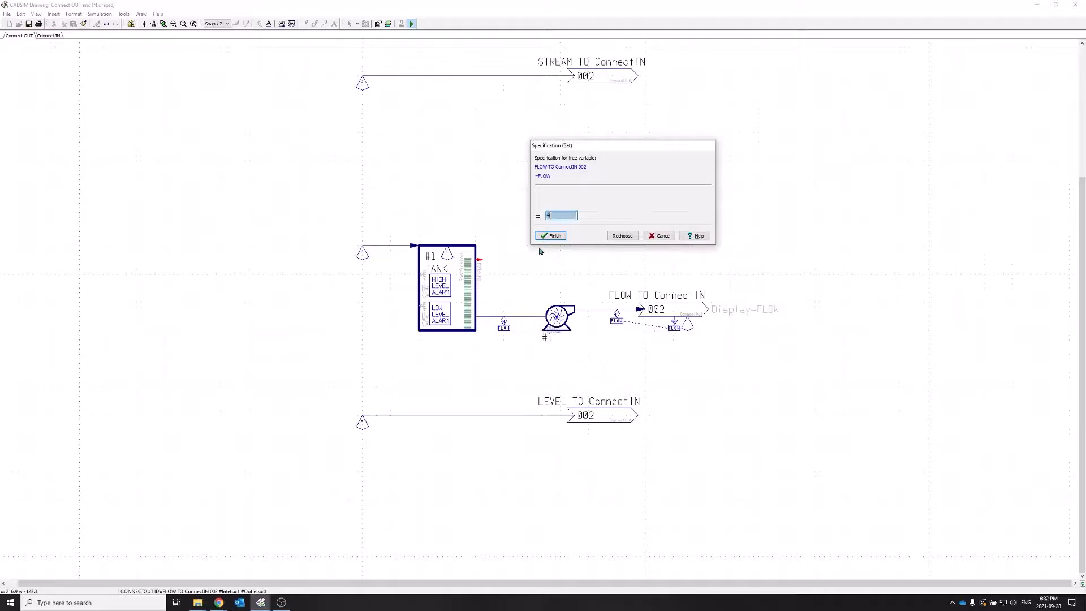
pyautogui.click(553, 236)
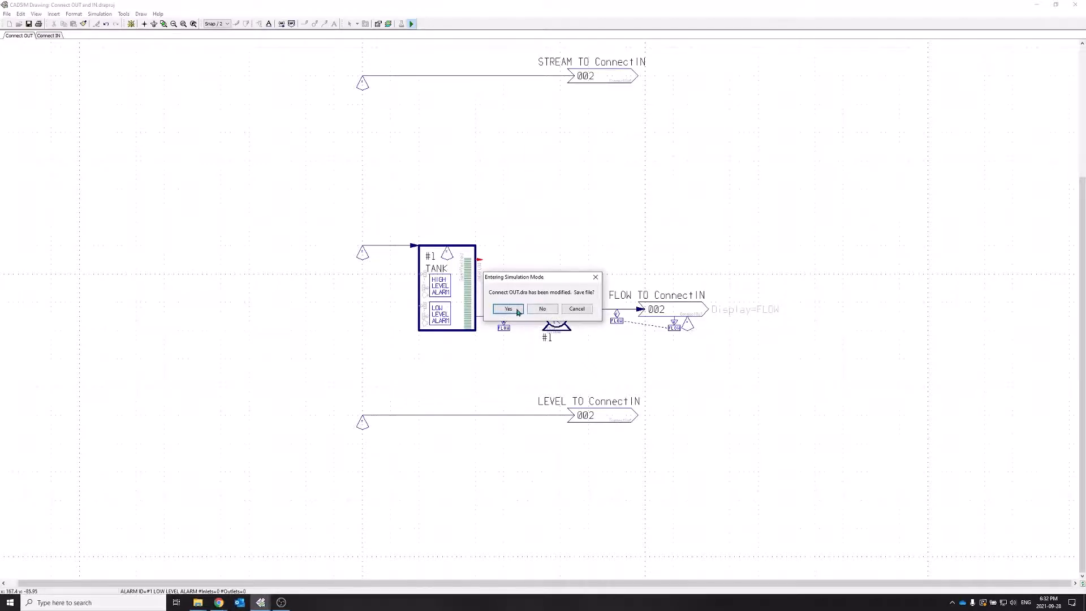
# Save the Connect OUT drawing while entering simulation mode, run the simulation and acknowledge the connector warnings.
pyautogui.click(509, 309)
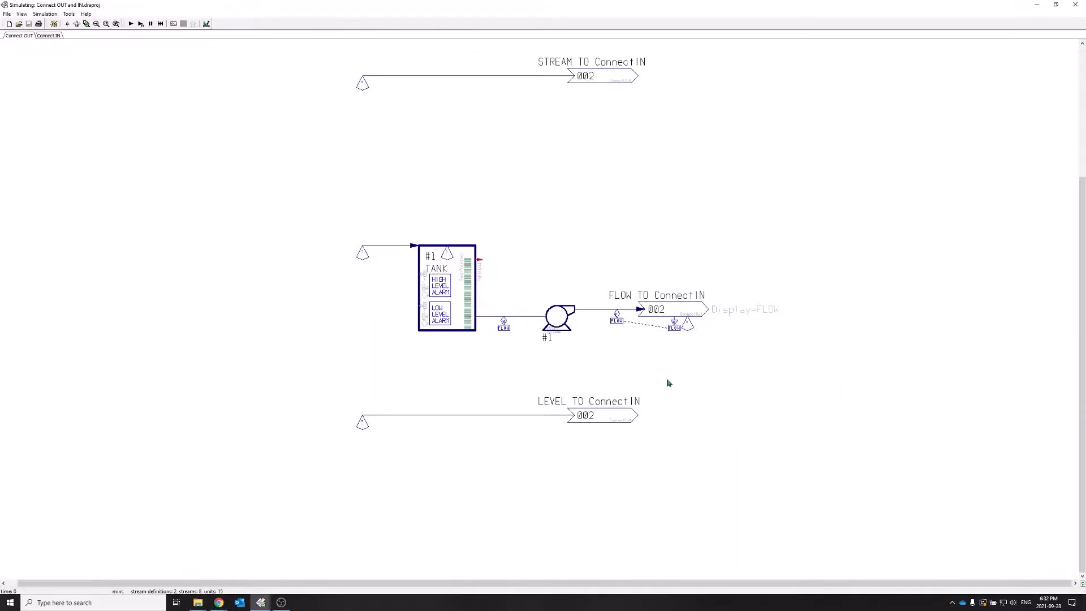
pyautogui.click(131, 24)
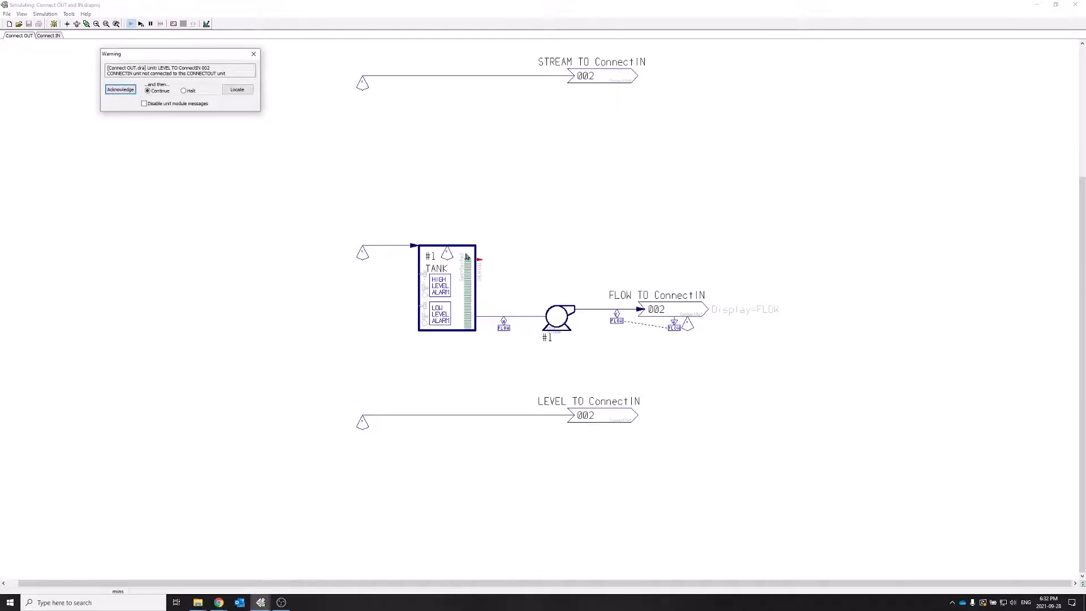
pyautogui.click(121, 91)
pyautogui.click(122, 92)
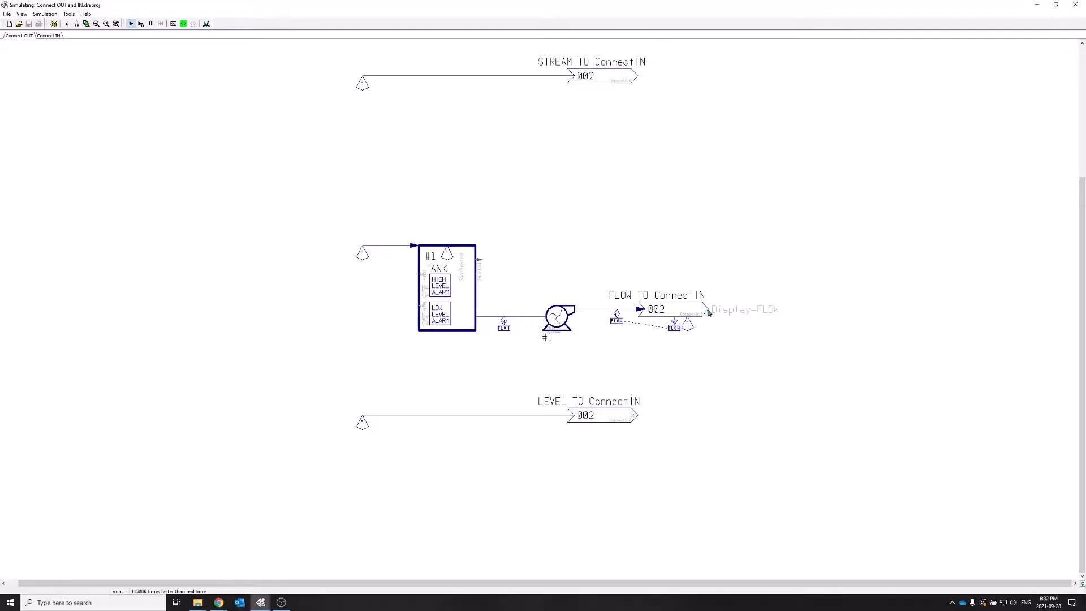
# Compare the simulated values of the FLOW TO ConnectIN connector, the #1 pump's outlet stream and the FLOW FROM ConnectOut stream in Connect IN.
pyautogui.doubleClick(652, 308)
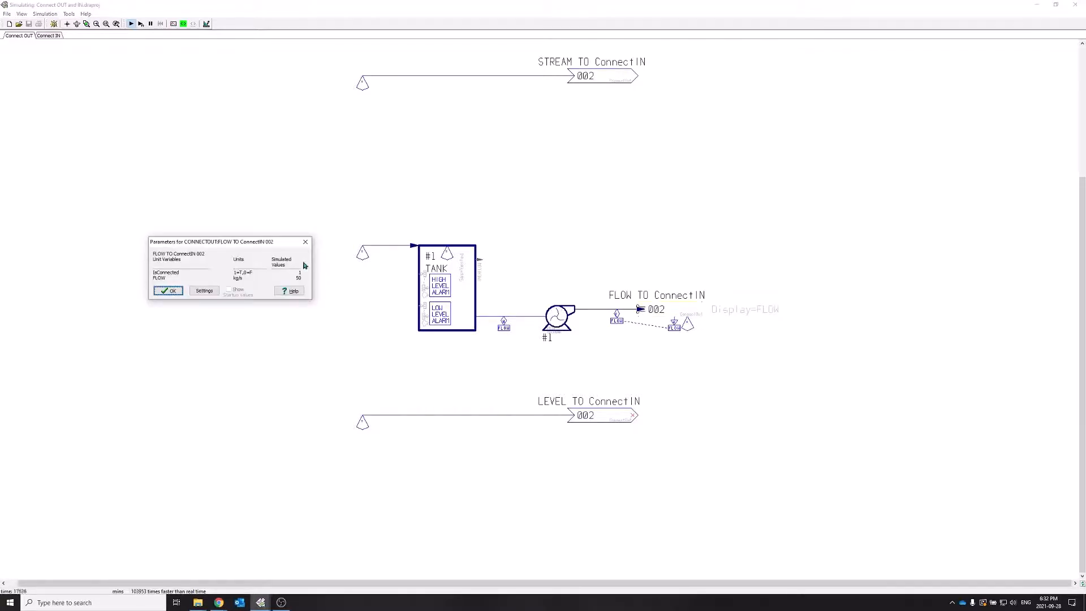
pyautogui.click(171, 291)
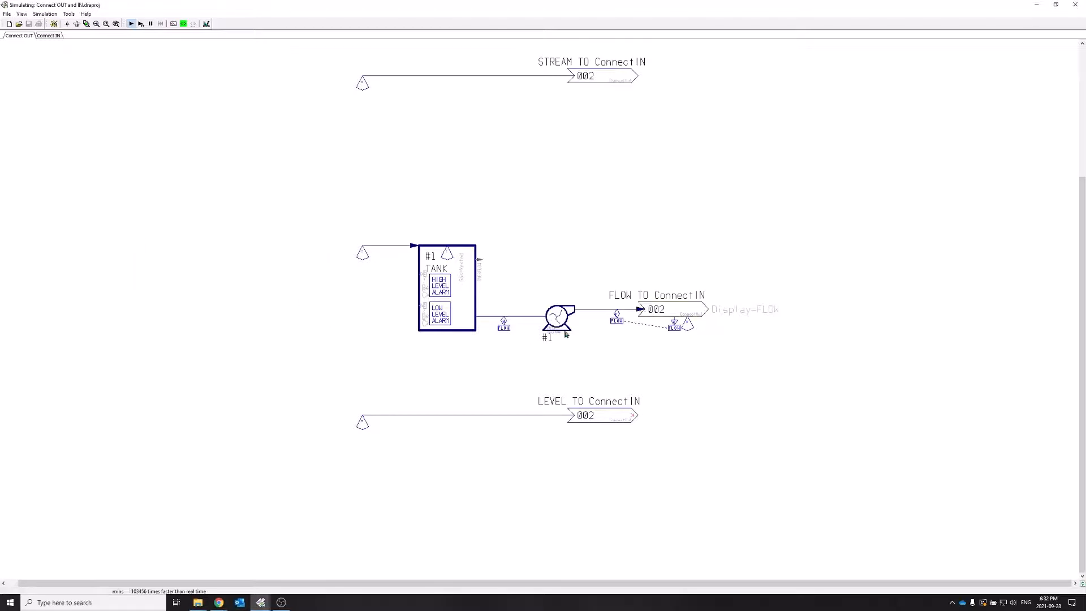
pyautogui.doubleClick(587, 309)
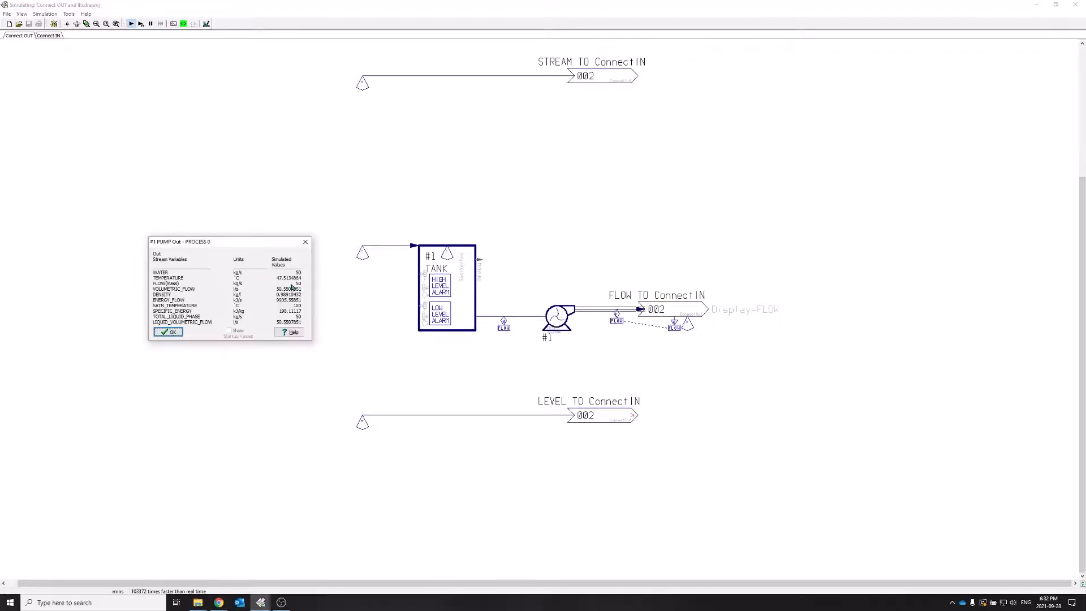
pyautogui.click(168, 332)
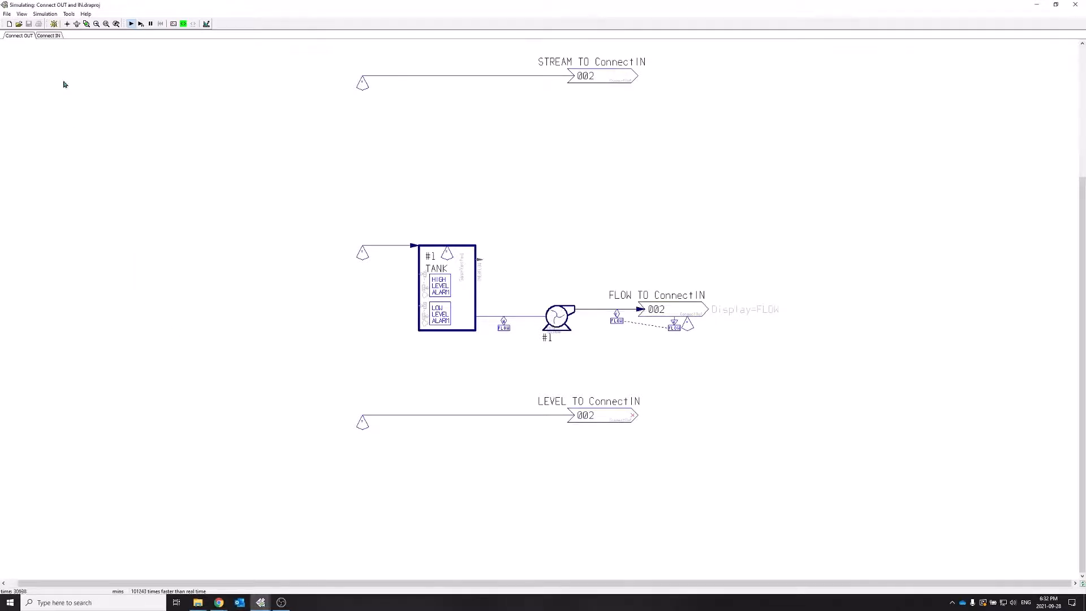
pyautogui.click(54, 35)
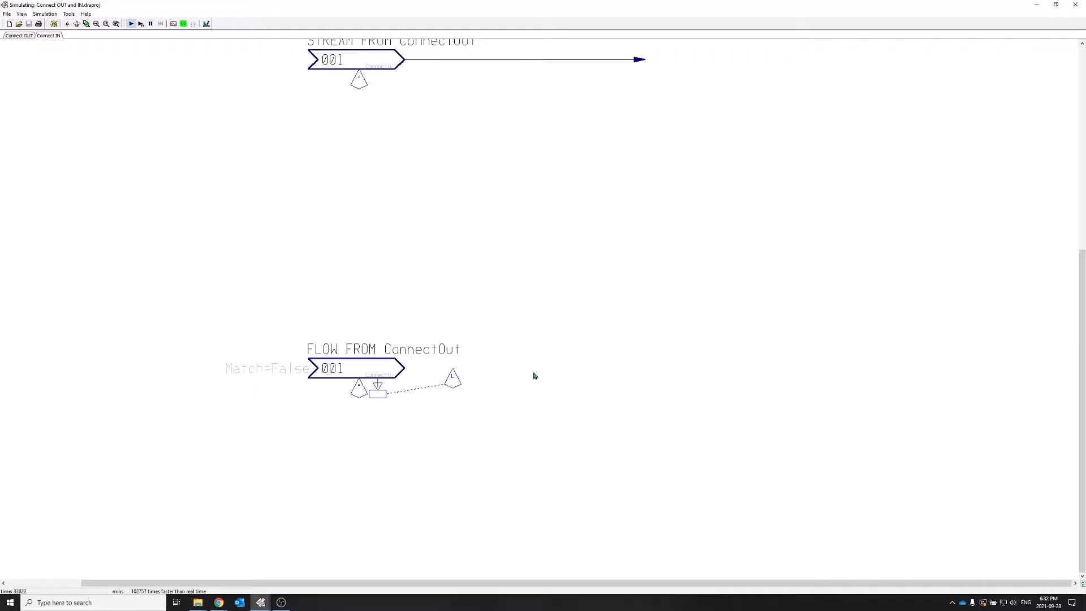
pyautogui.doubleClick(533, 368)
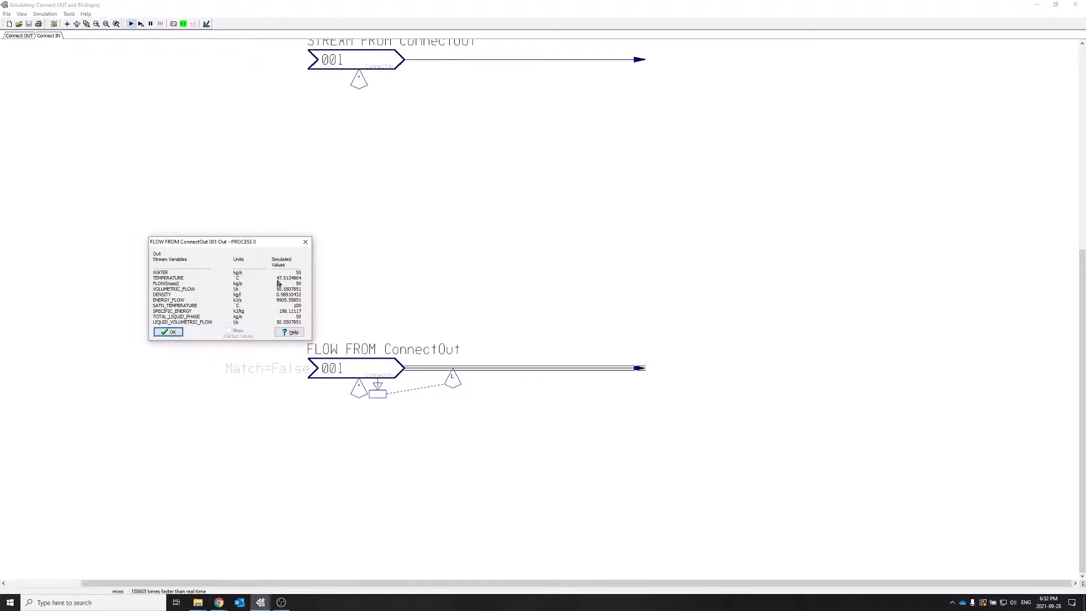
pyautogui.click(181, 332)
# Check the simulated values of the #1 tank's feed and outlet streams in Connect OUT and review the Connect IN drawing again.
pyautogui.click(23, 37)
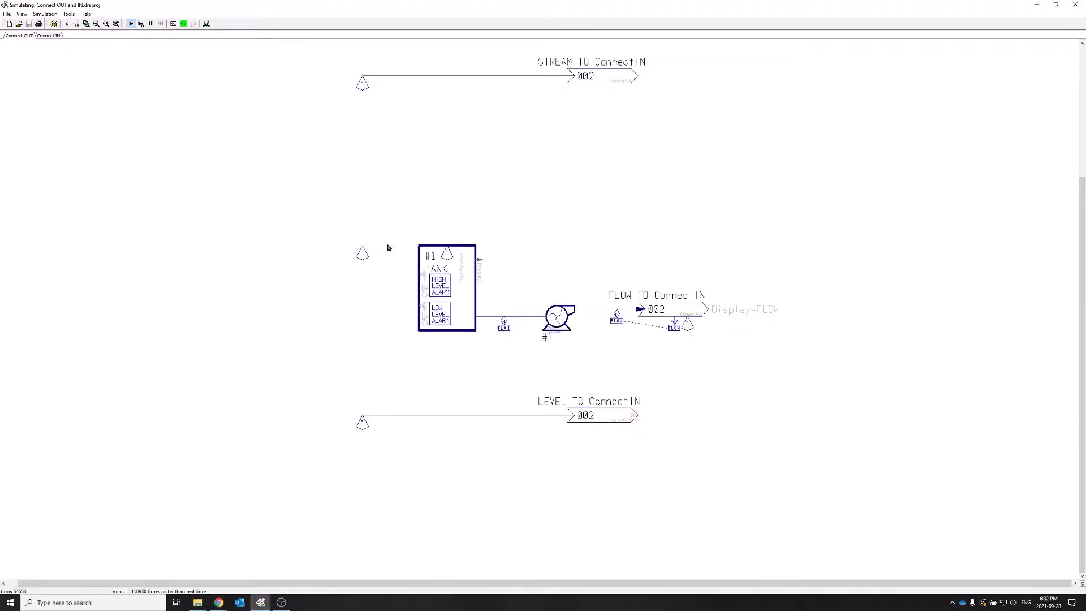
pyautogui.doubleClick(389, 245)
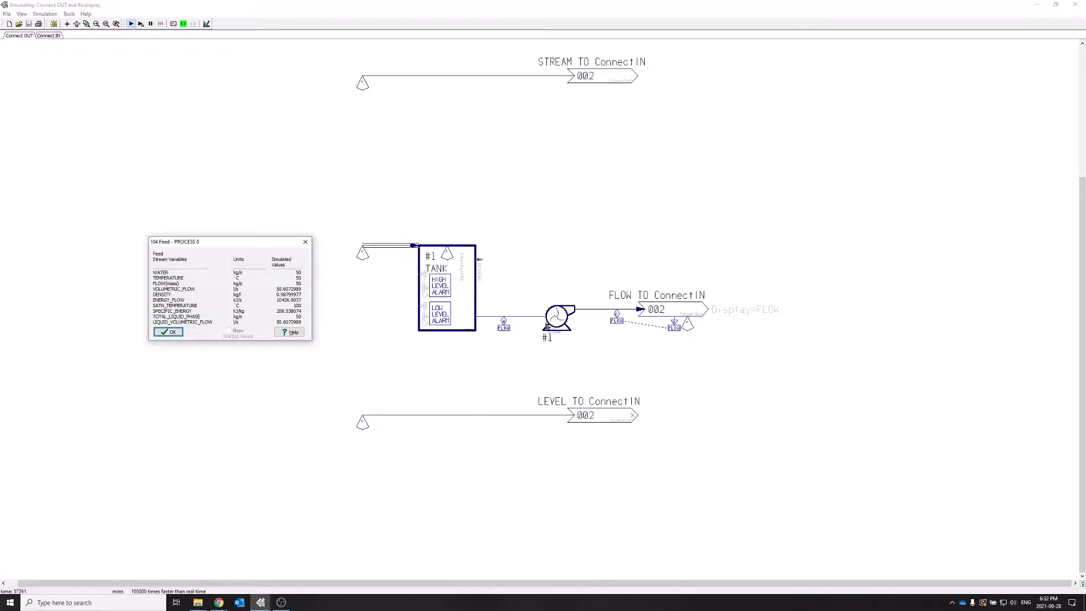
pyautogui.doubleClick(537, 316)
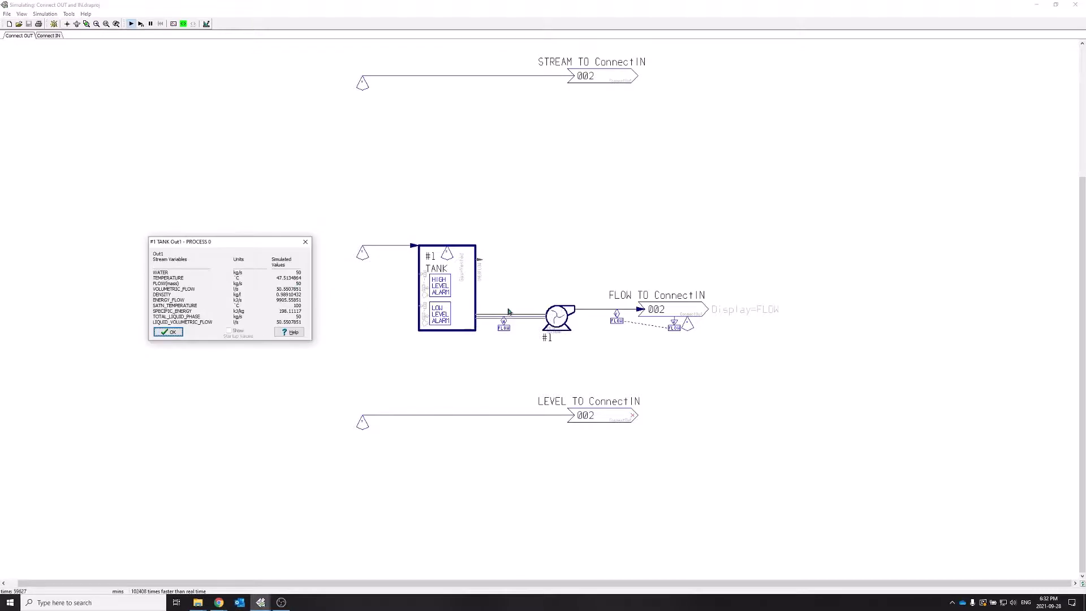
pyautogui.click(172, 332)
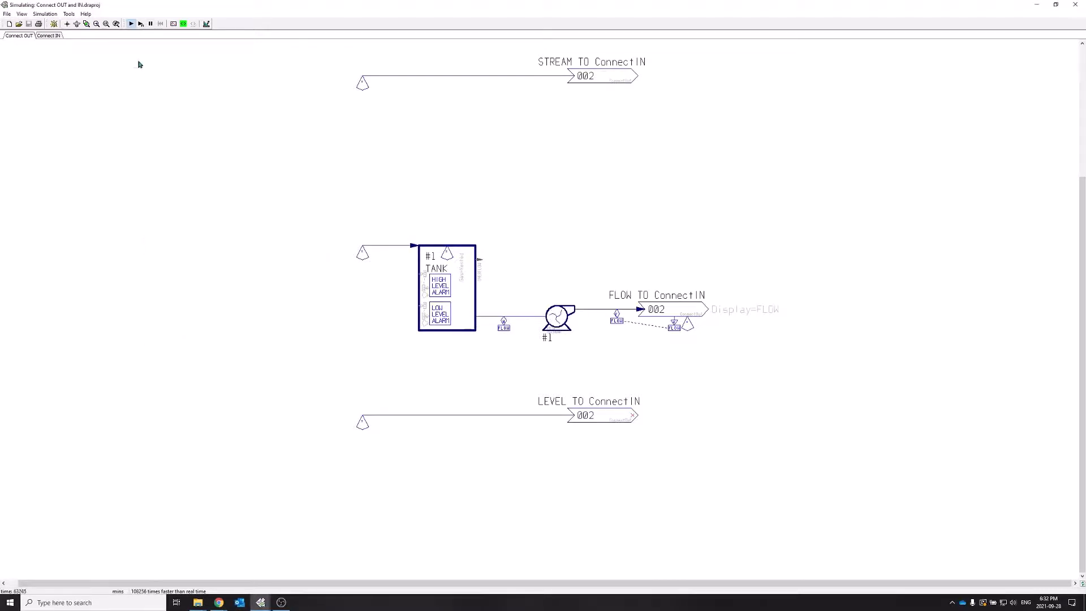
pyautogui.click(48, 36)
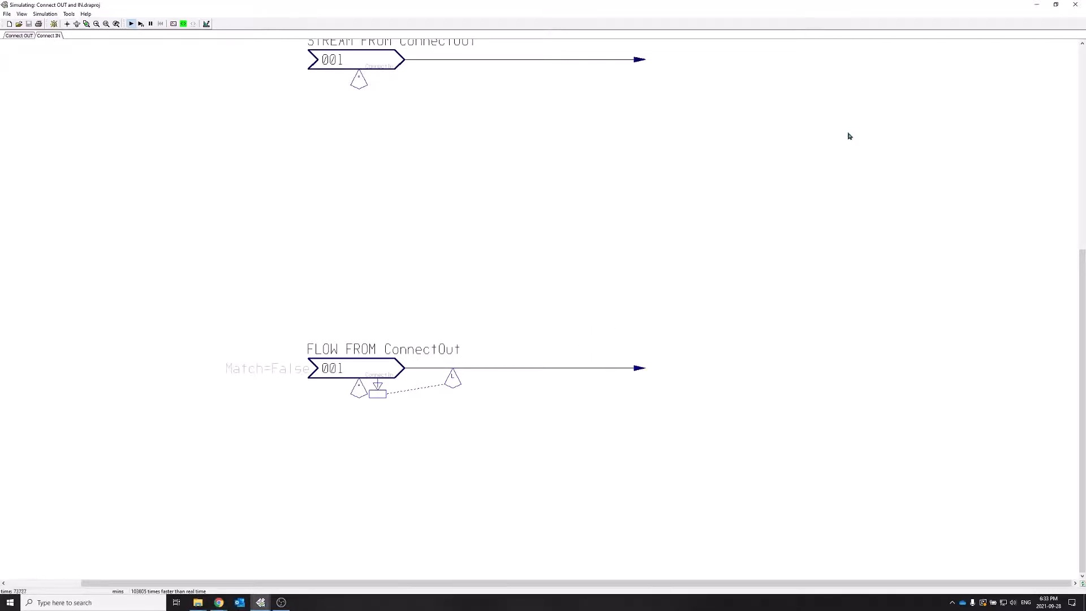
pyautogui.click(18, 36)
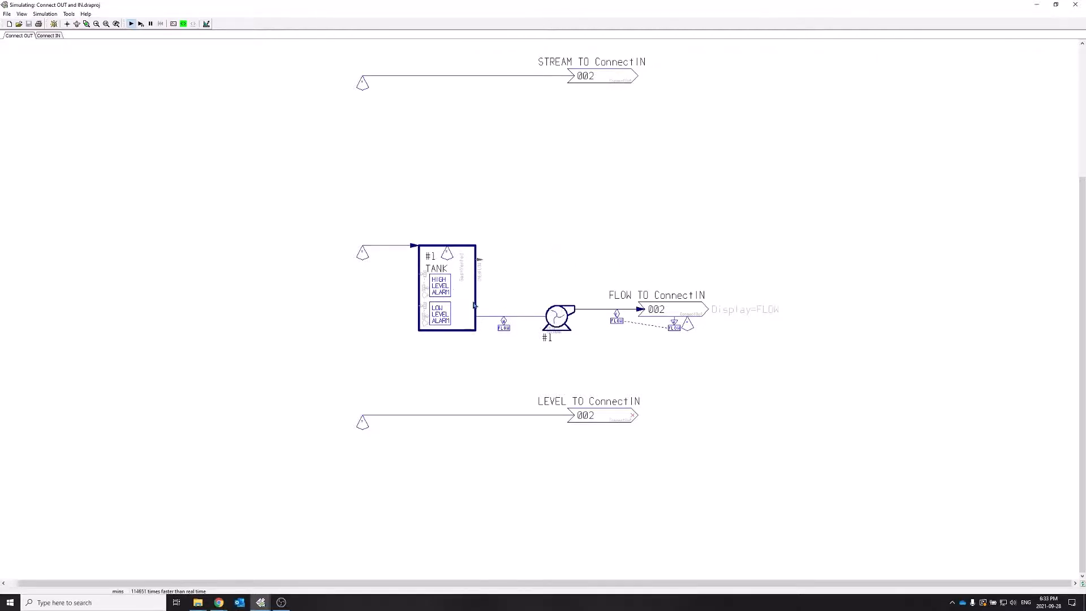
# Return to drawing mode and insert a panel-mounted, right-facing Level meter with an outlet, named 1000, at the #1 tank's upper corner.
pyautogui.click(206, 24)
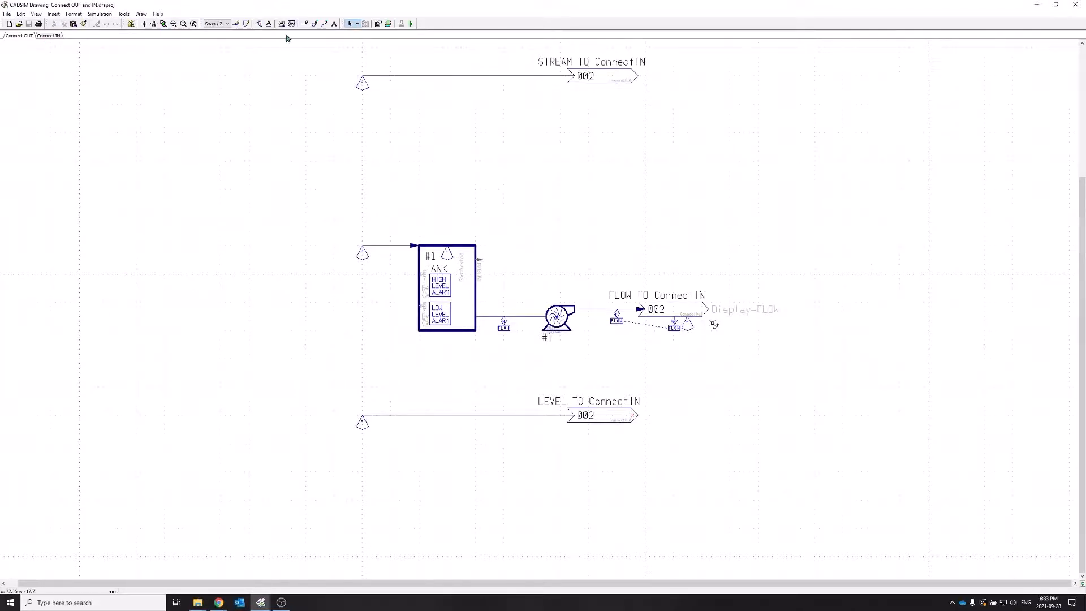
pyautogui.scroll(-2, 473, 272)
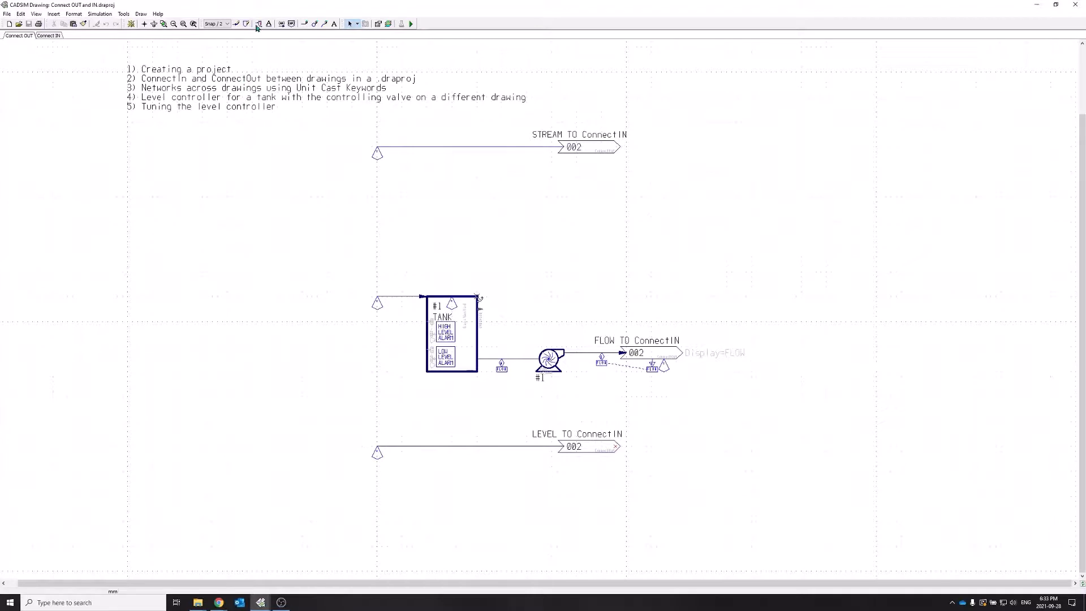
pyautogui.click(259, 24)
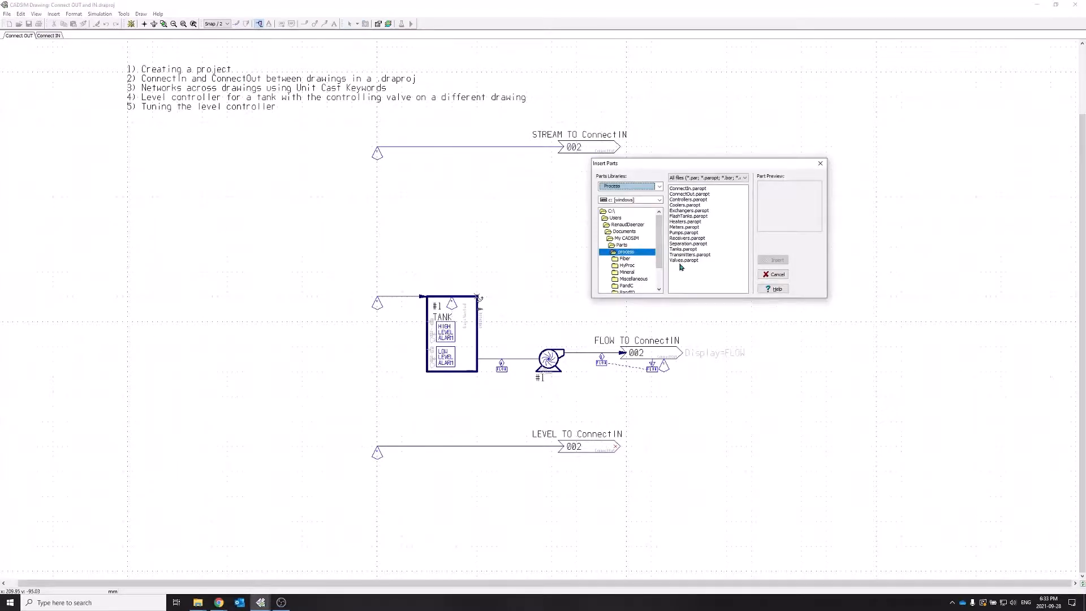
pyautogui.click(685, 227)
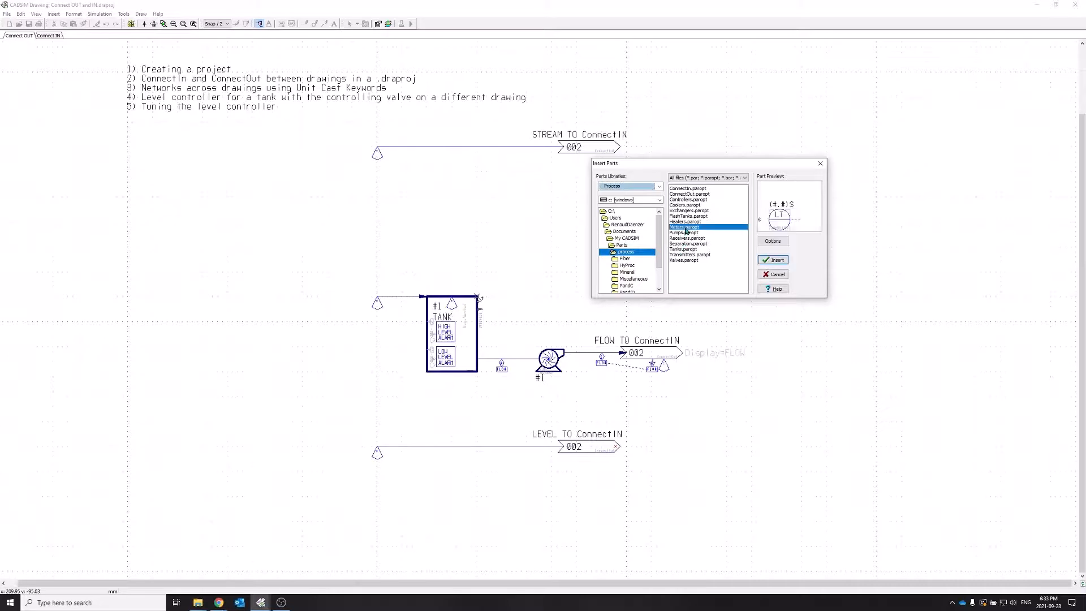
pyautogui.click(781, 245)
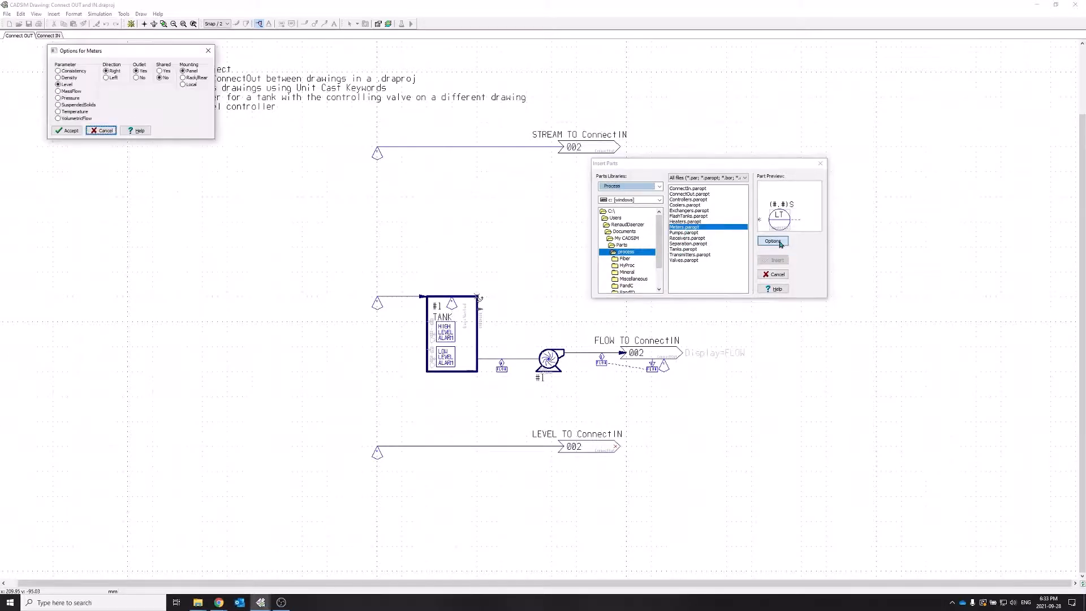
pyautogui.moveTo(168, 53); pyautogui.dragTo(523, 181)
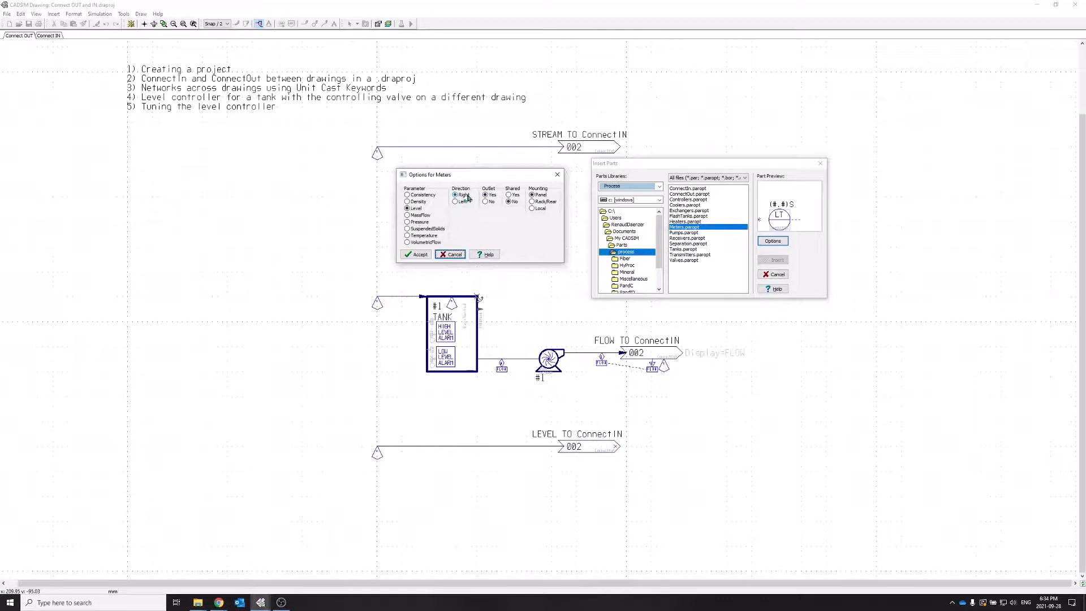
pyautogui.click(417, 254)
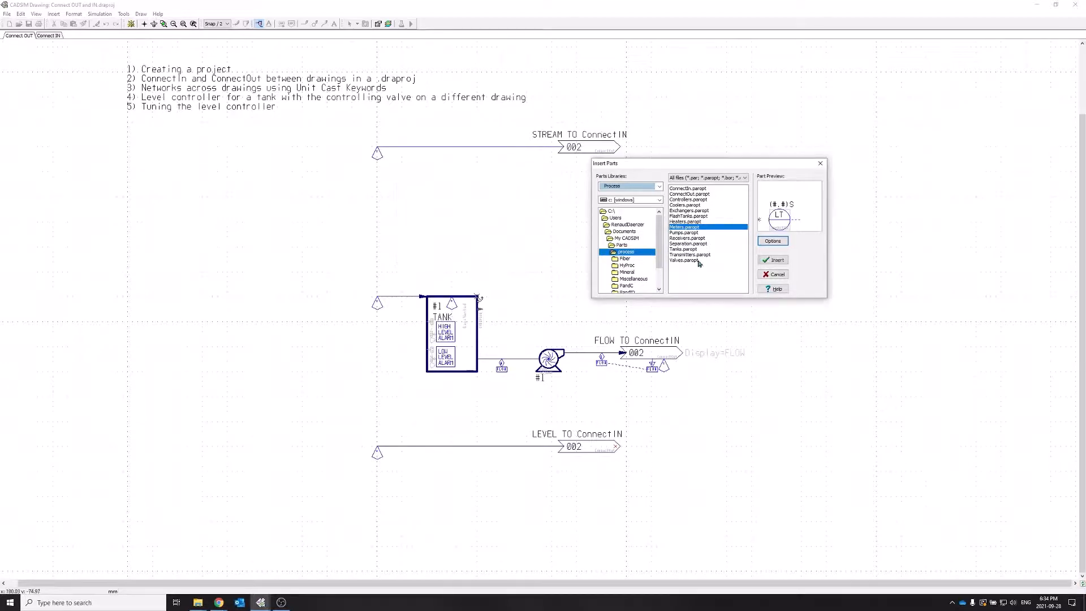
pyautogui.click(773, 259)
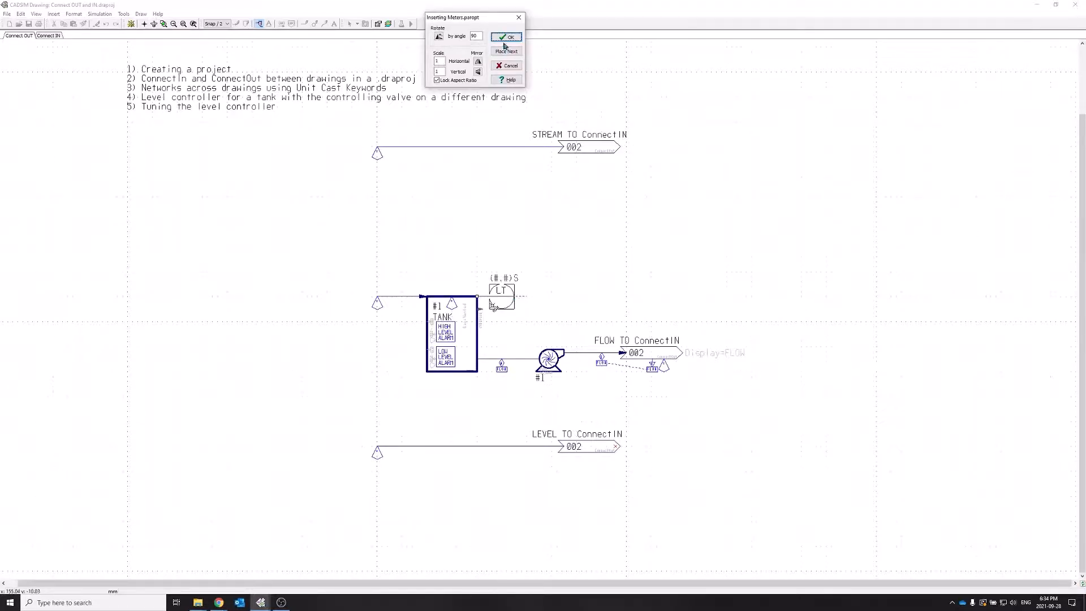
pyautogui.click(506, 37)
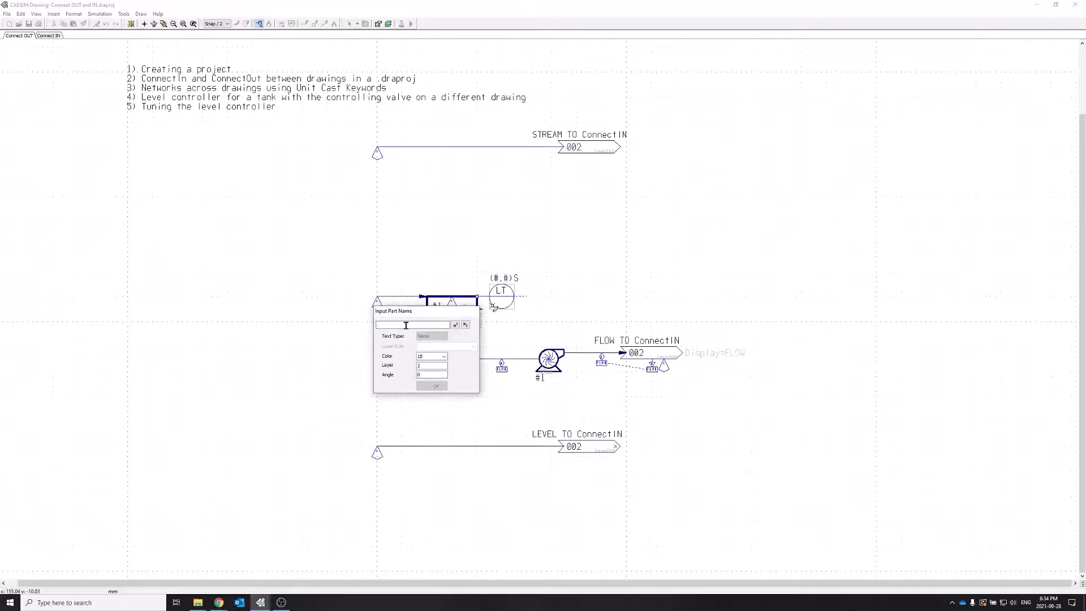
pyautogui.write('1000')
pyautogui.click(433, 385)
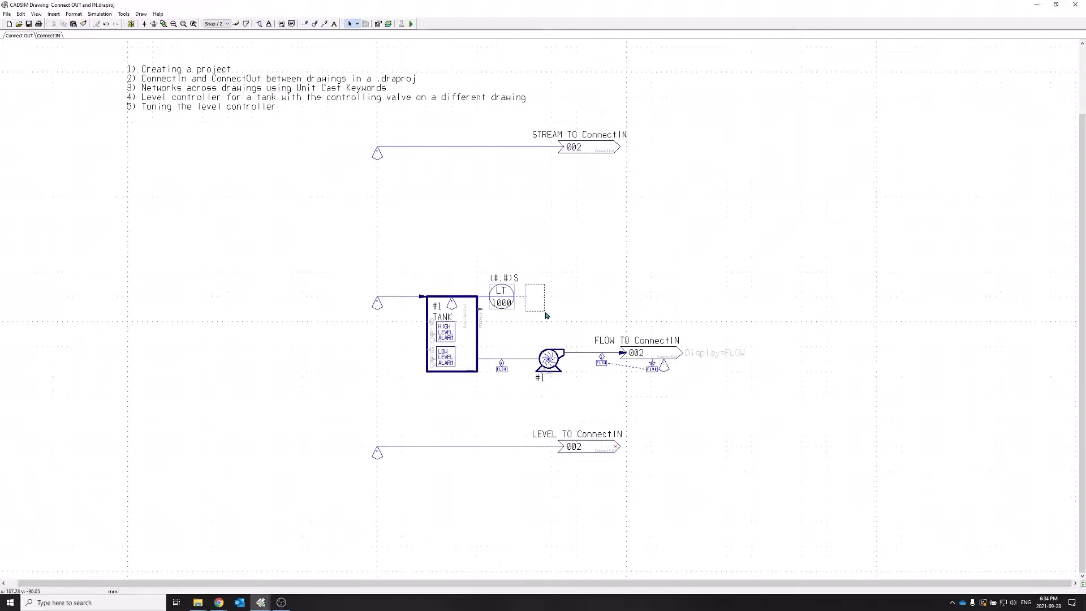
# Extend the LT 1000 meter's dashed outlet line horizontally away from the tank to about X 200.
pyautogui.click(535, 302)
pyautogui.moveTo(526, 298); pyautogui.dragTo(624, 298)
pyautogui.scroll(3, 583, 326)
pyautogui.scroll(-1, 583, 323)
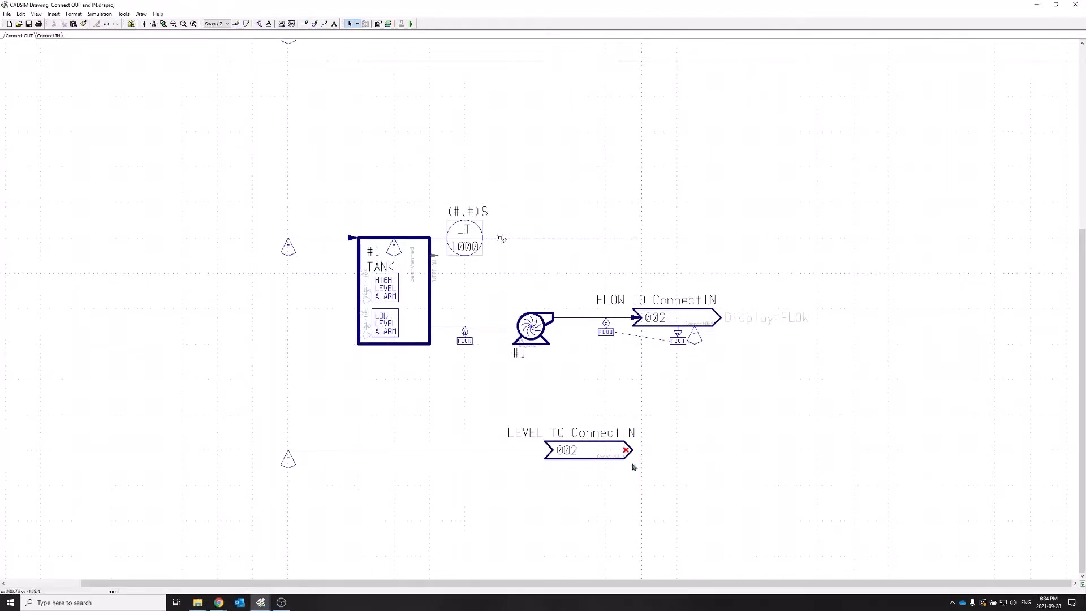
# Delete the process line feeding the LEVEL TO ConnectIN connector and the specification at its start.
pyautogui.click(405, 451)
pyautogui.press('Delete')
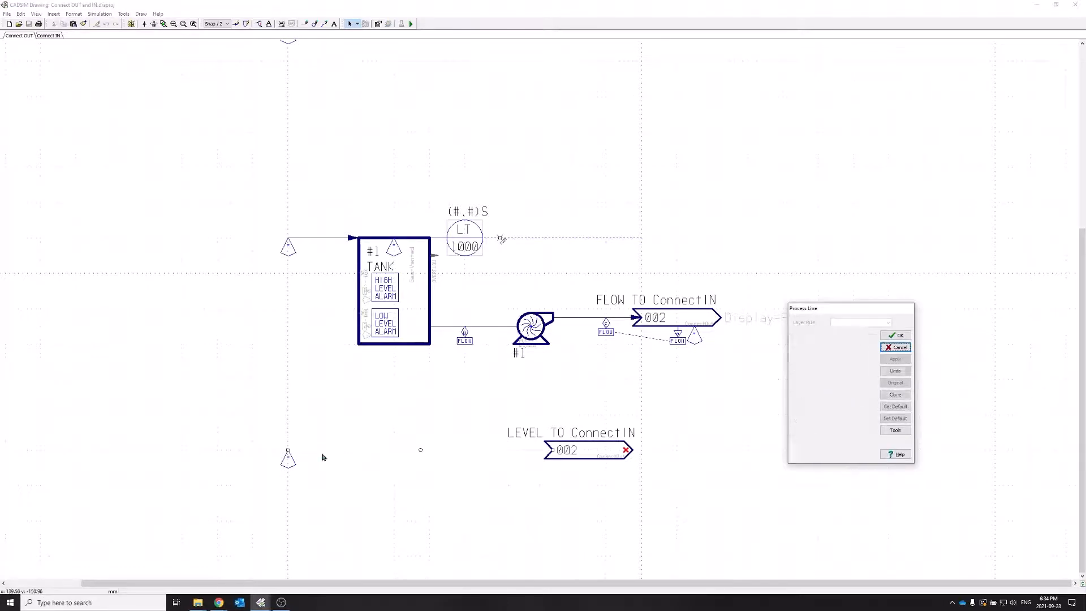
pyautogui.click(289, 459)
pyautogui.press('Delete')
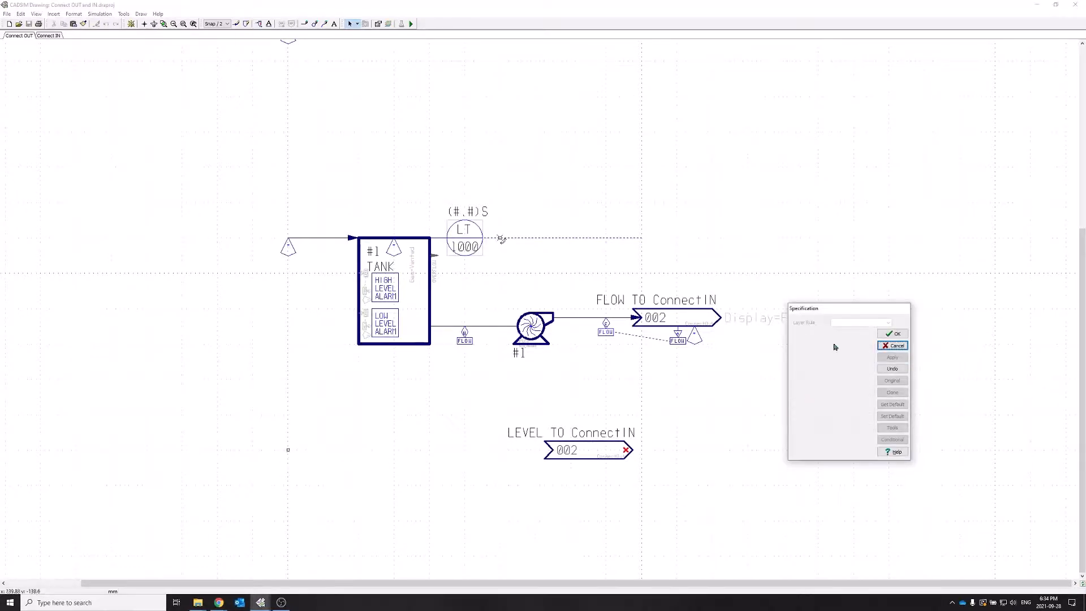
pyautogui.click(885, 333)
# Move the LEVEL TO ConnectIN connector onto the end of the LT 1000 meter's dashed line and check the line's properties.
pyautogui.moveTo(485, 411)
pyautogui.mouseDown()
pyautogui.moveTo(635, 477)
pyautogui.moveTo(618, 405)
pyautogui.moveTo(689, 245)
pyautogui.moveTo(671, 245)
pyautogui.mouseUp()
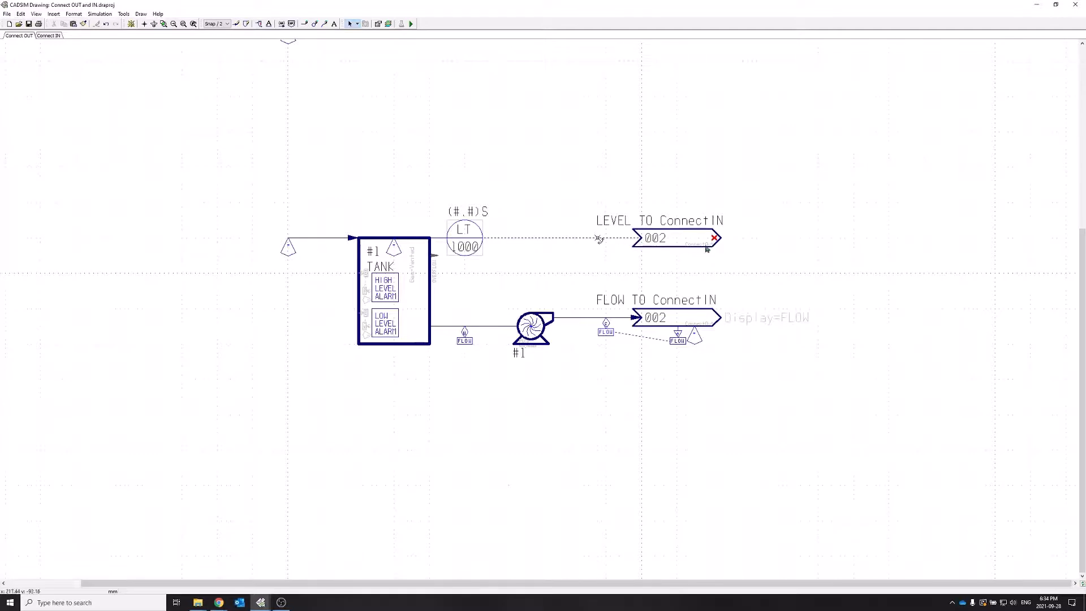
pyautogui.click(563, 240)
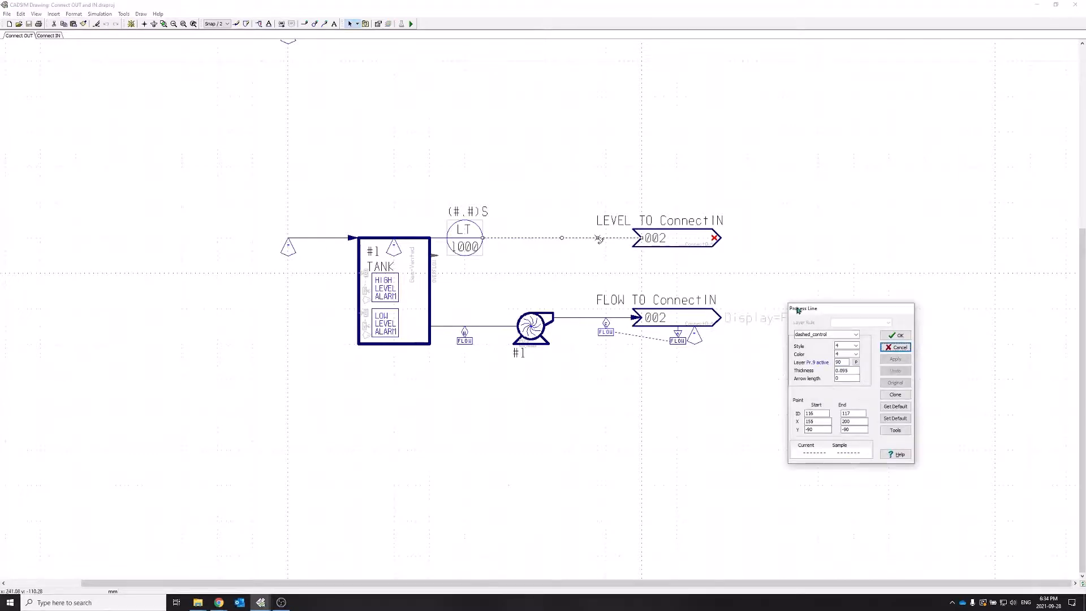
pyautogui.click(895, 336)
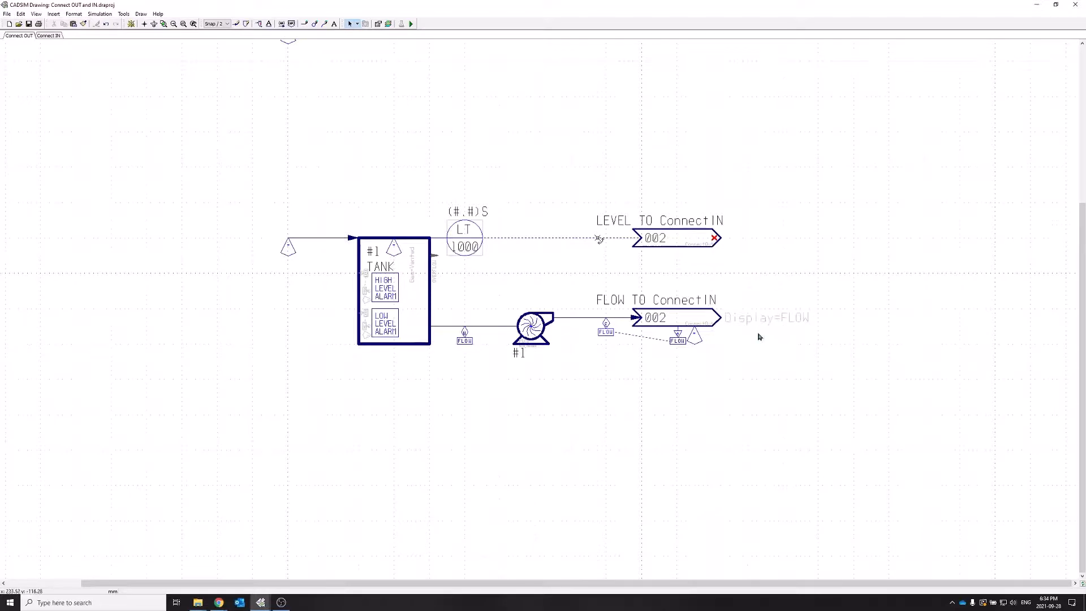
pyautogui.scroll(3, 647, 145)
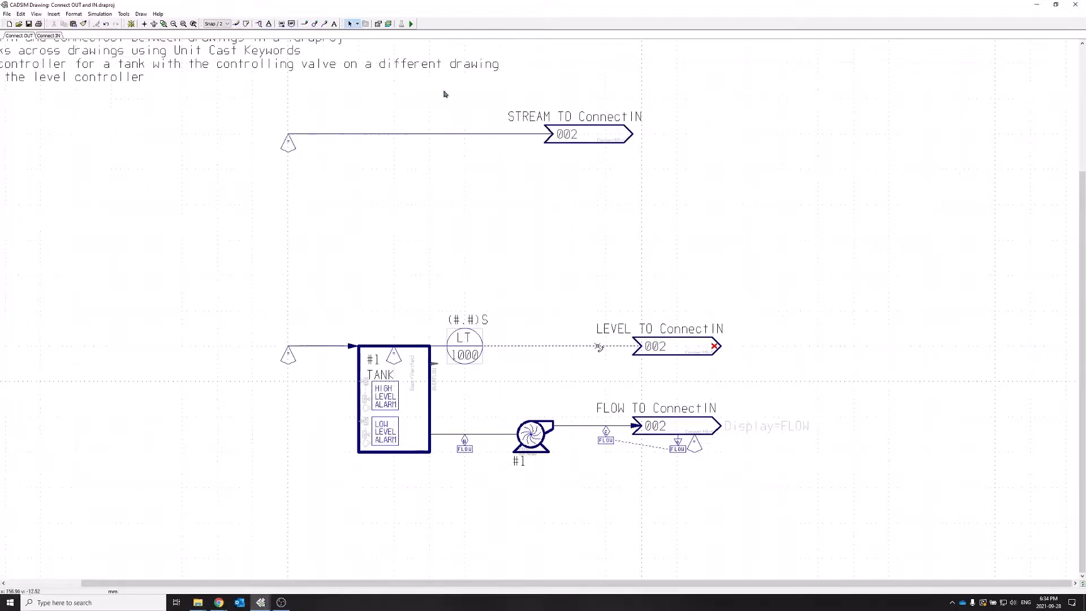
pyautogui.scroll(-1, 592, 235)
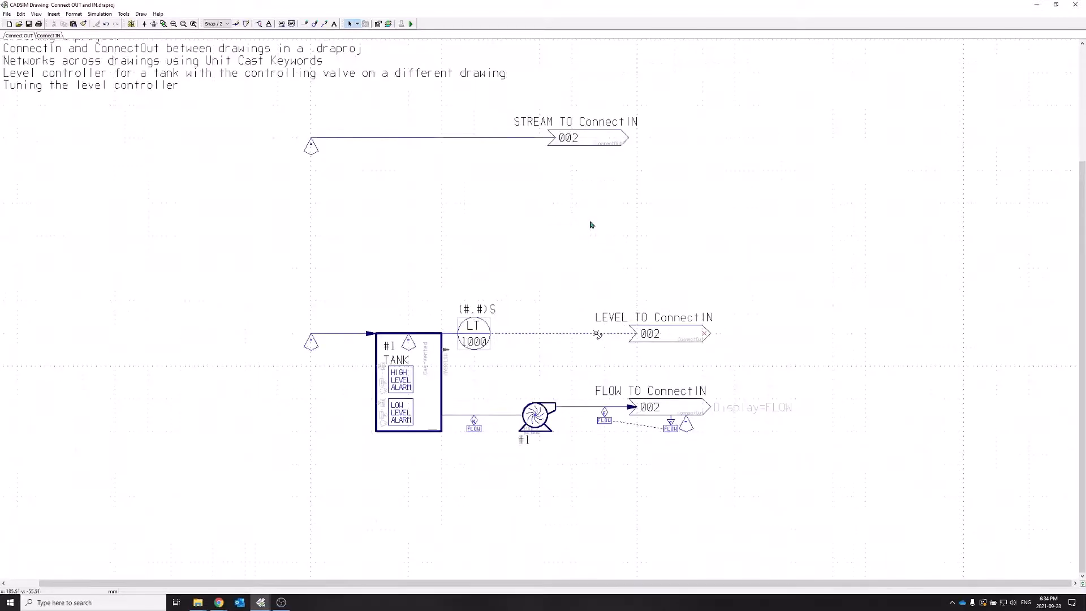
pyautogui.scroll(-1, 565, 224)
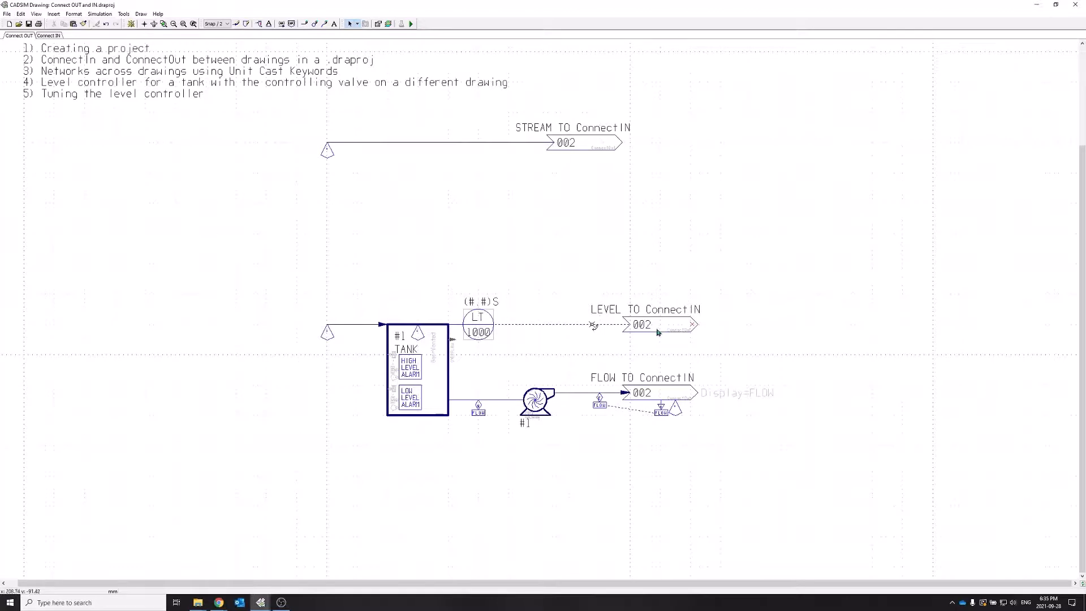
# In the Connect IN drawing, place one copy of the STREAM FROM ConnectOut connector with its line and specification just below the original.
pyautogui.click(49, 36)
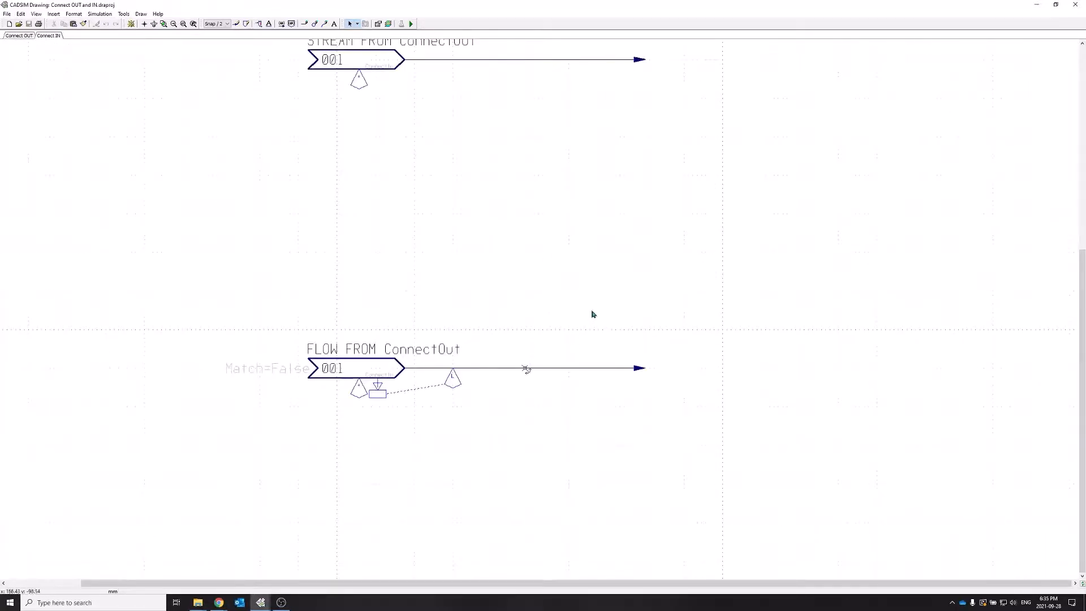
pyautogui.scroll(1, 592, 314)
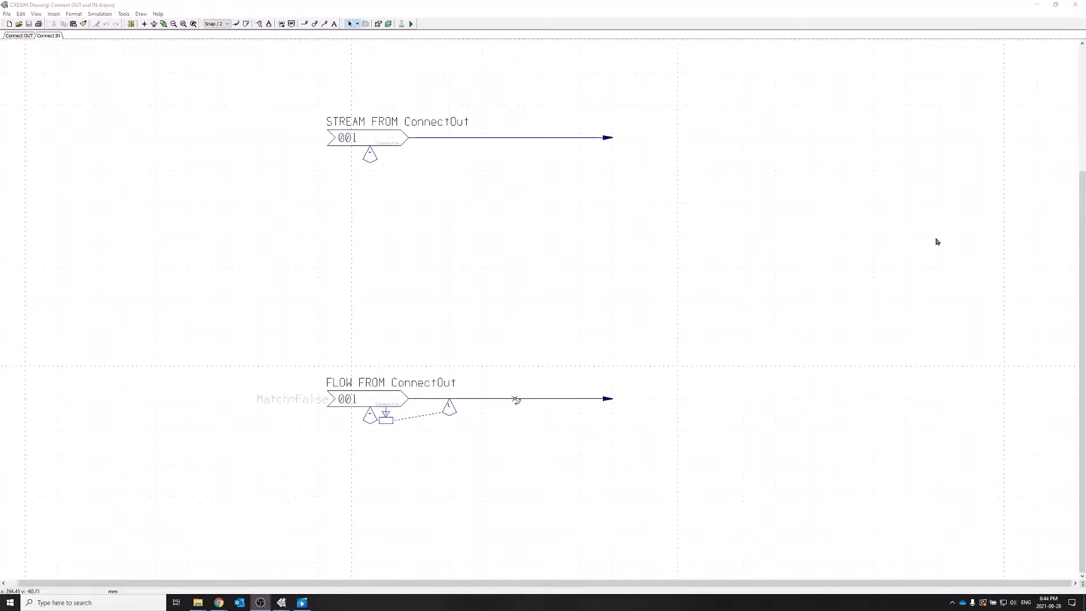
pyautogui.moveTo(270, 97); pyautogui.dragTo(722, 194)
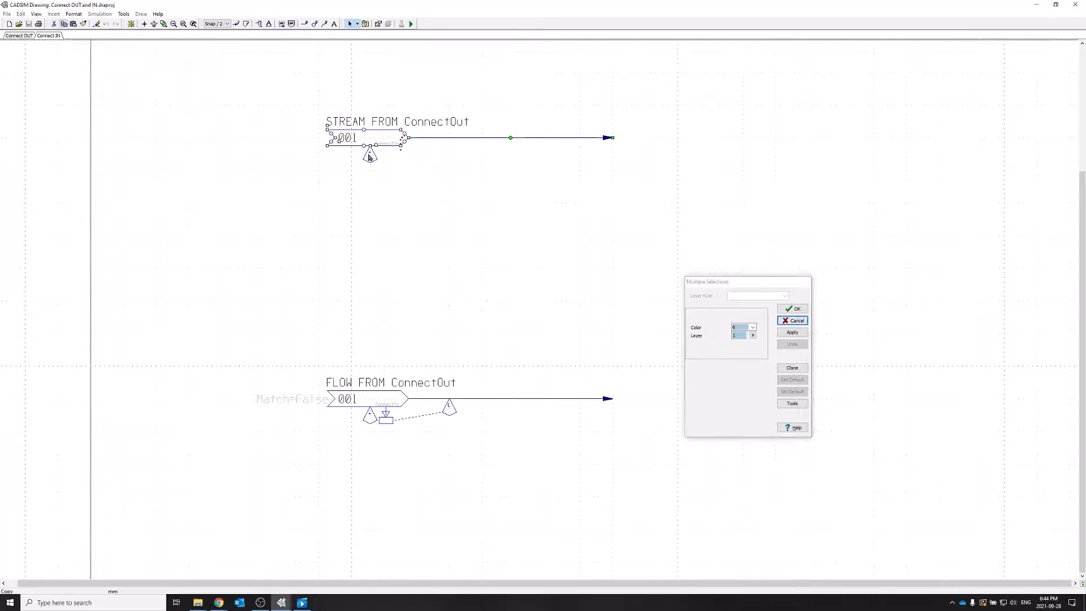
pyautogui.click(62, 25)
pyautogui.click(335, 140)
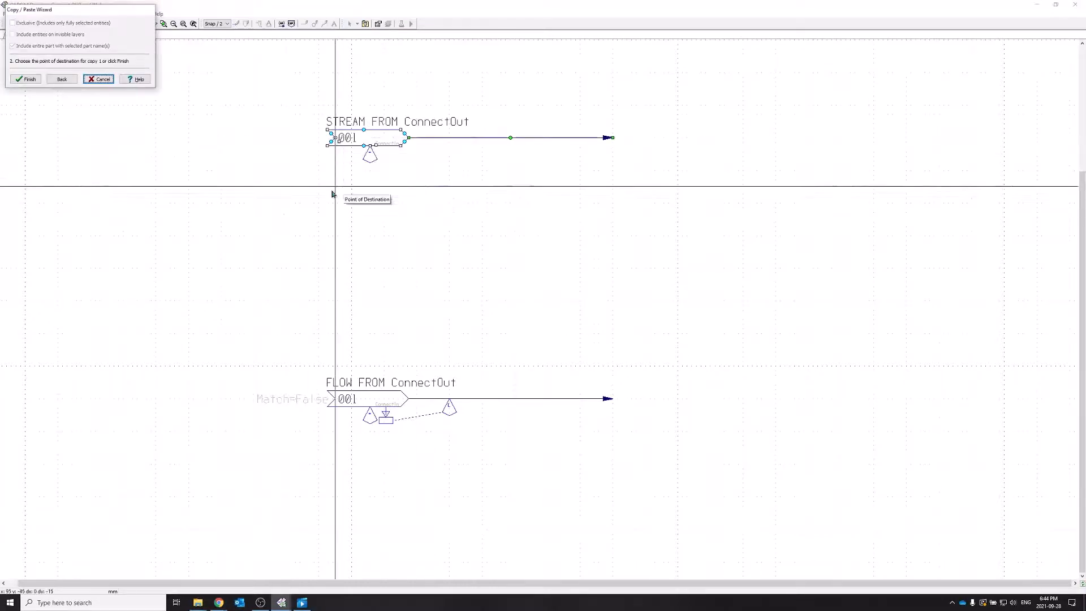
pyautogui.click(336, 205)
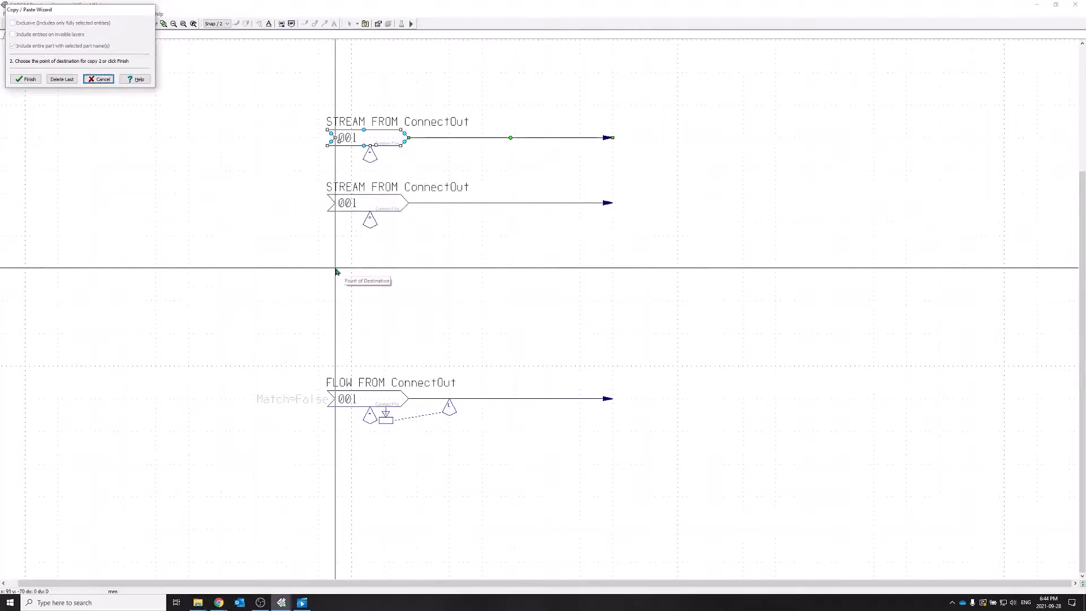
pyautogui.click(26, 79)
# Delete the specification and the process line attached to the copied STREAM FROM ConnectOut connector.
pyautogui.click(369, 227)
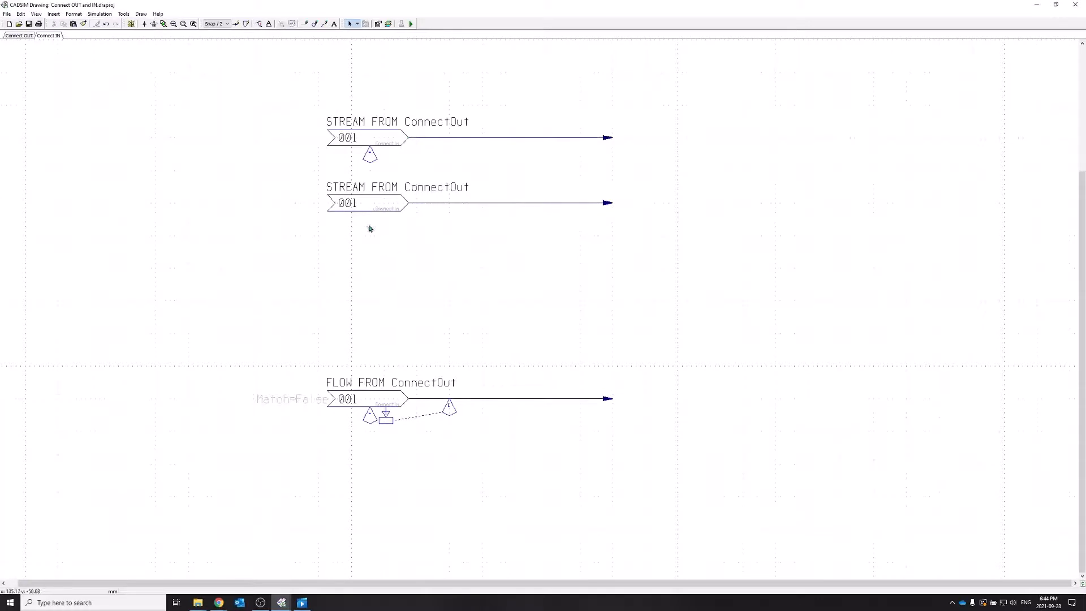
pyautogui.press('Delete')
pyautogui.click(478, 203)
pyautogui.press('Delete')
pyautogui.click(478, 209)
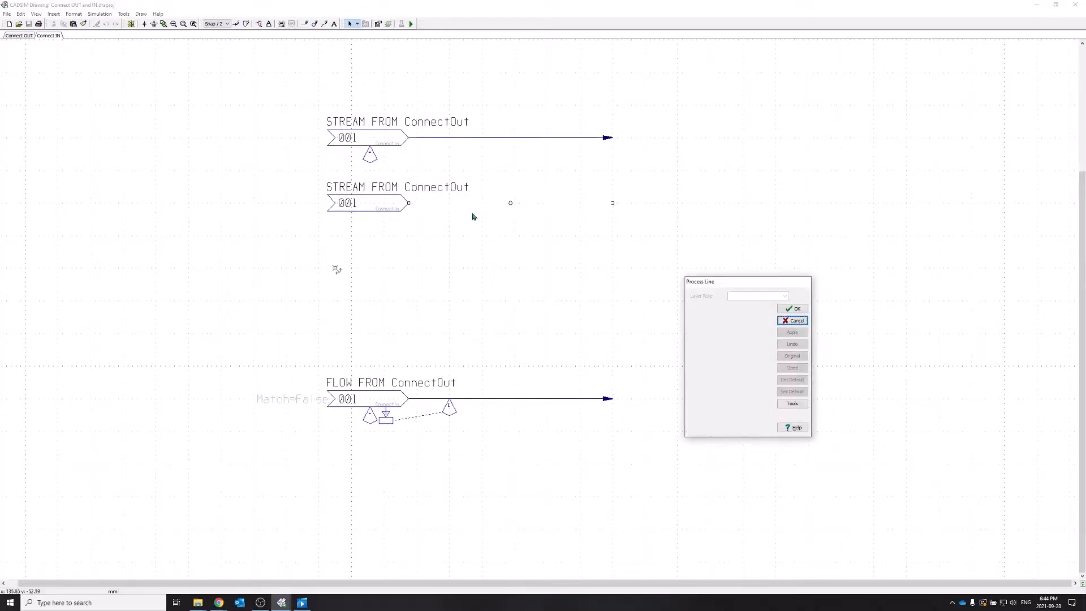
pyautogui.press('Delete')
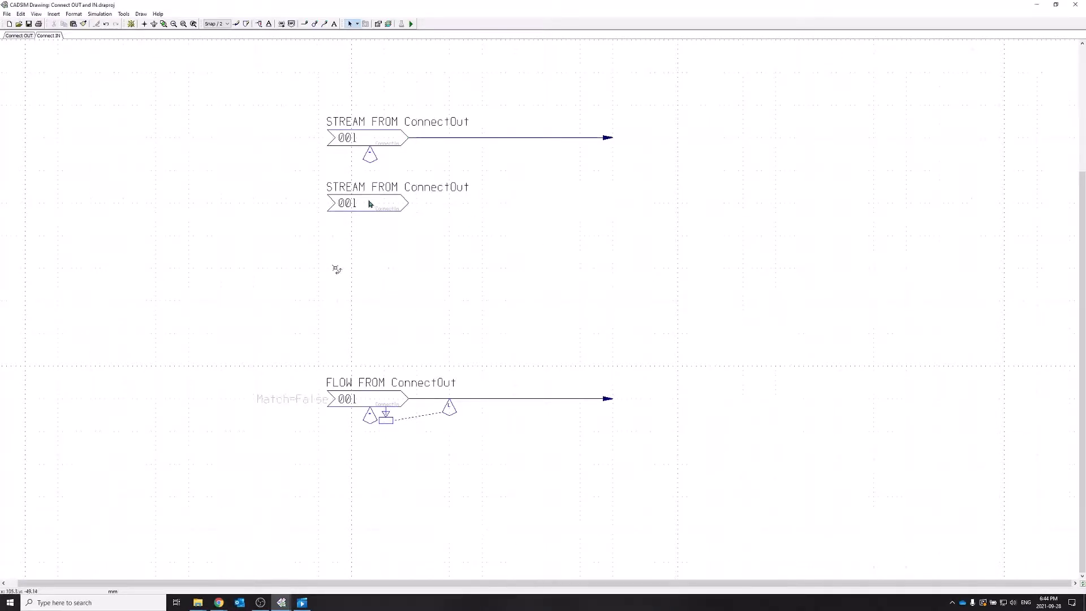
# Change the copied connector's label to LEVEL FROM TANK.
pyautogui.click(360, 191)
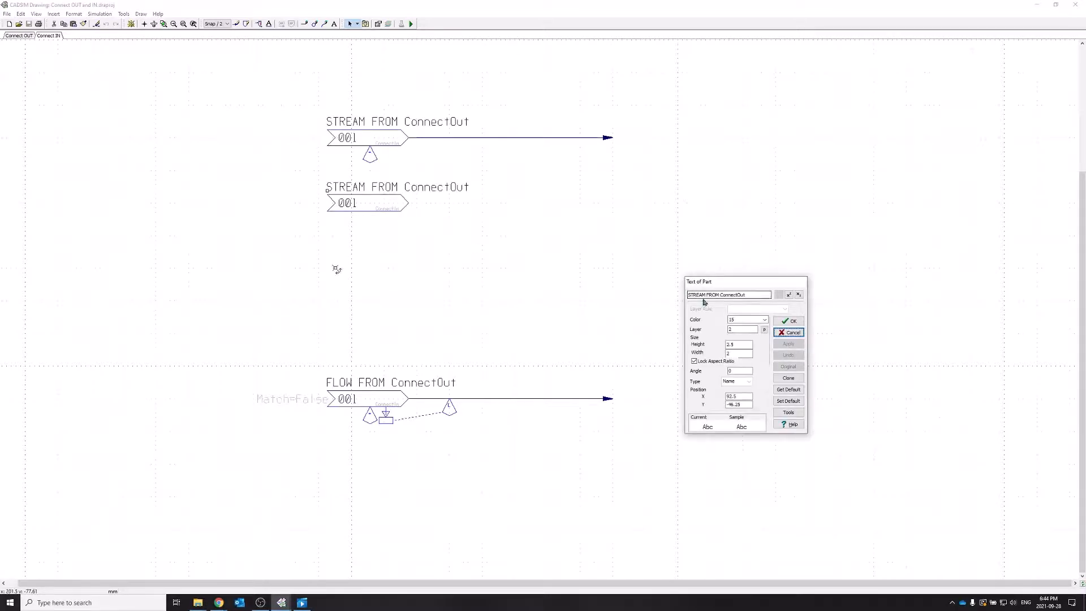
pyautogui.doubleClick(697, 295)
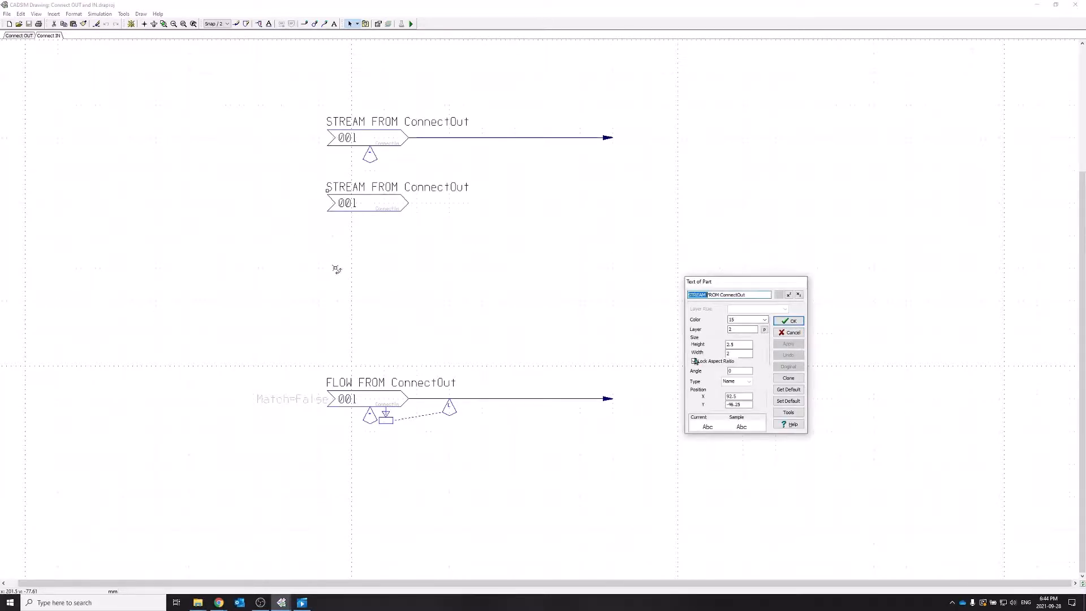
pyautogui.write('LEVEL')
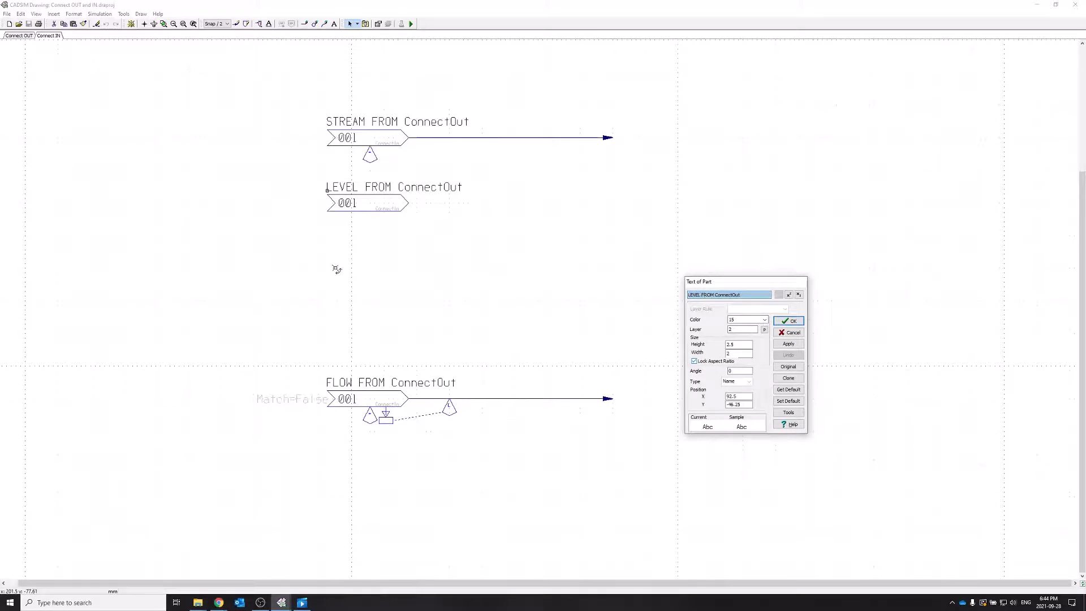
pyautogui.press('BackSpace')
pyautogui.press('BackSpace')
pyautogui.press('BackSpace')
pyautogui.press('BackSpace')
pyautogui.press('BackSpace')
pyautogui.press('BackSpace')
pyautogui.press('BackSpace')
pyautogui.press('BackSpace')
pyautogui.press('BackSpace')
pyautogui.write('TANK')
pyautogui.click(788, 321)
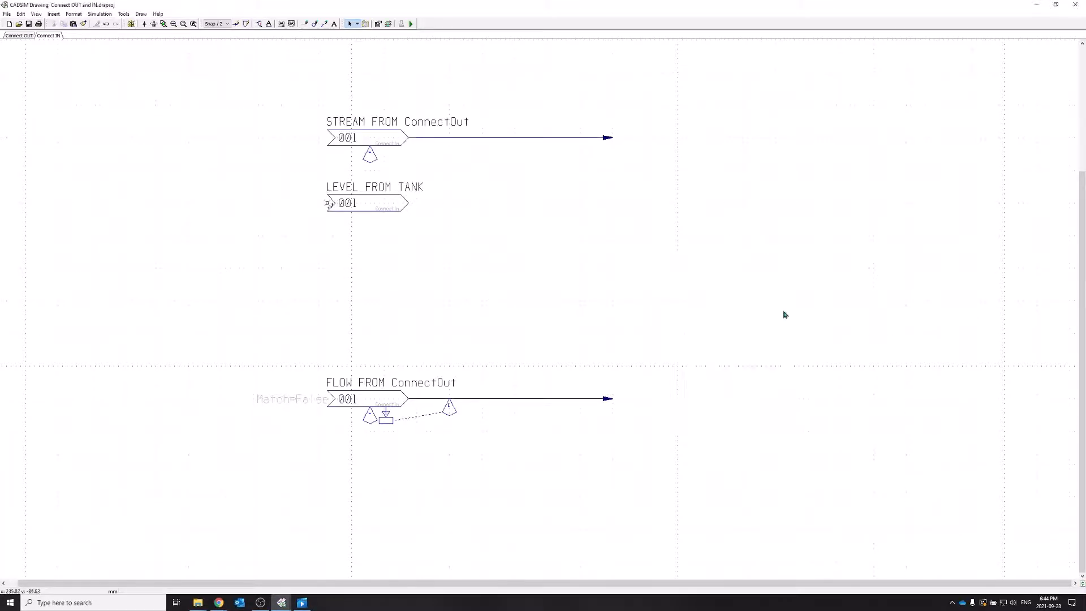
# In the Connect OUT drawing, change the label of the connector fed by the LT 1000 meter to LEVEL TO CONTROLLER.
pyautogui.click(25, 37)
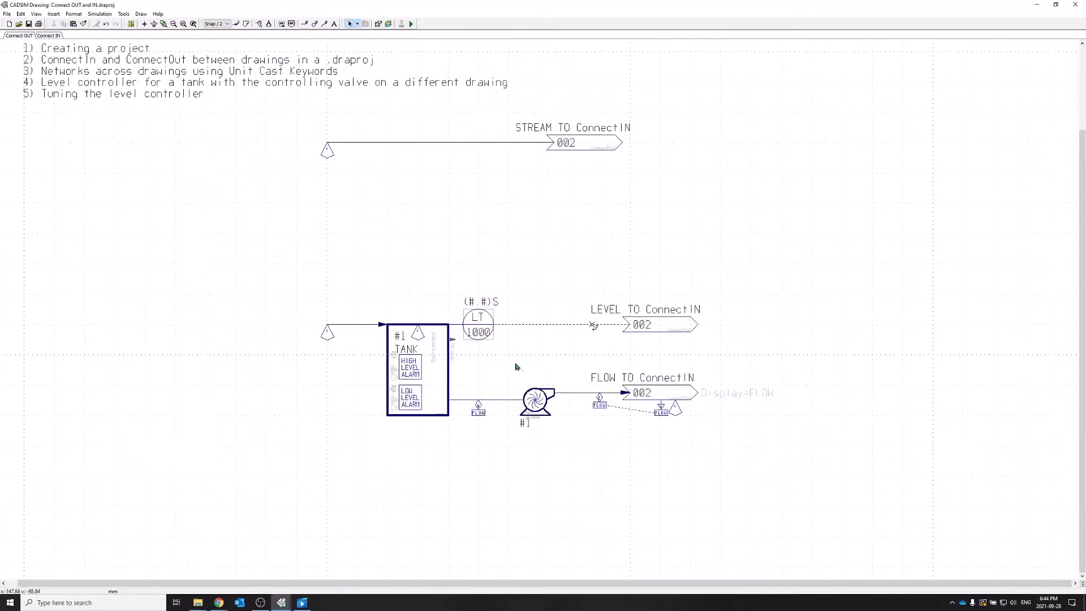
pyautogui.doubleClick(686, 313)
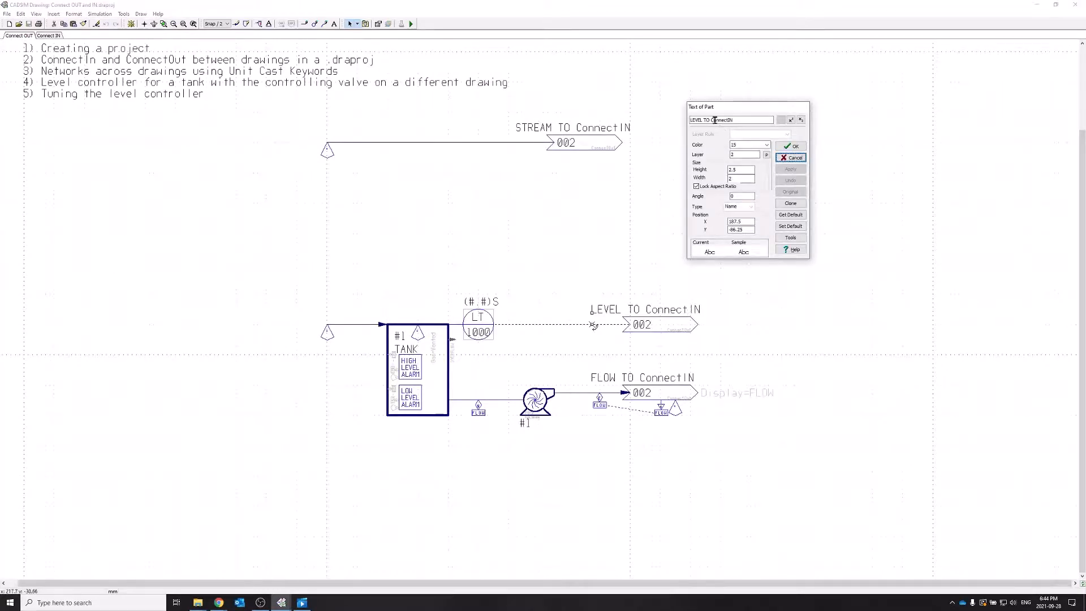
pyautogui.click(713, 119)
pyautogui.doubleClick(713, 119)
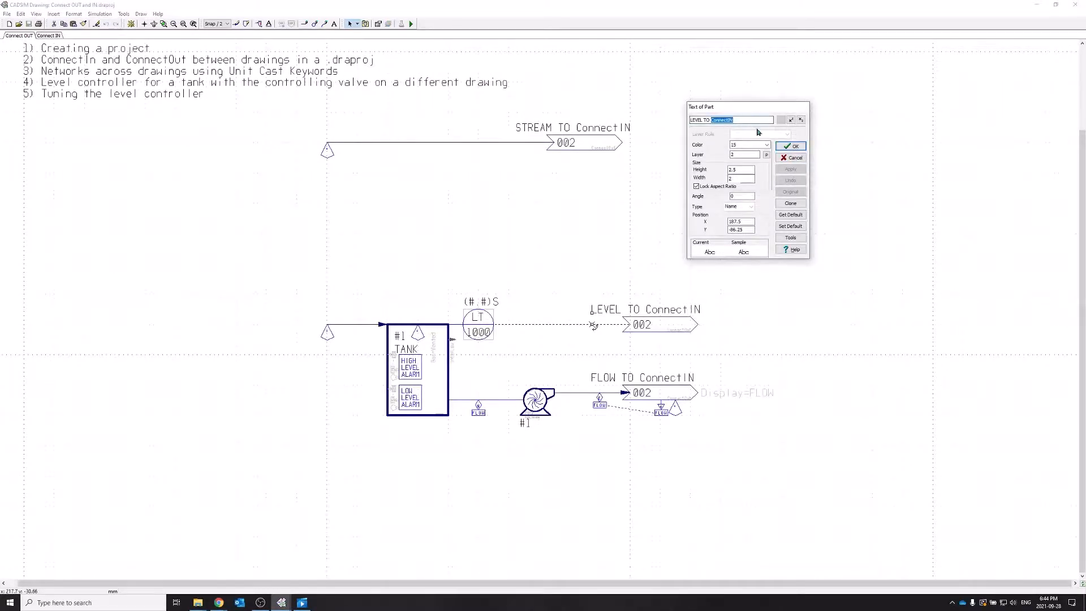
pyautogui.write('CONTROLLER')
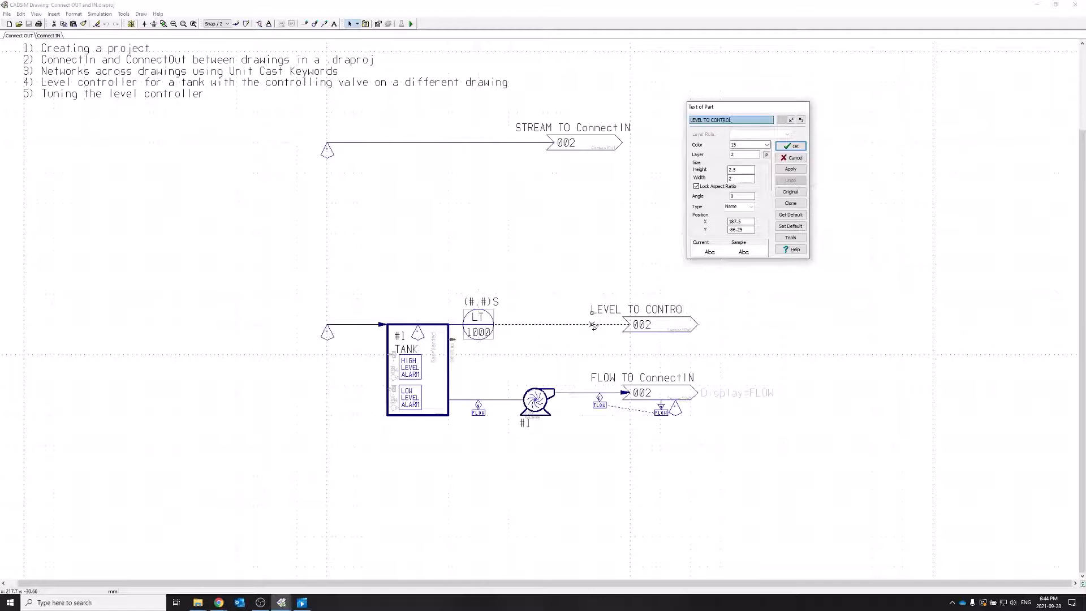
pyautogui.click(792, 148)
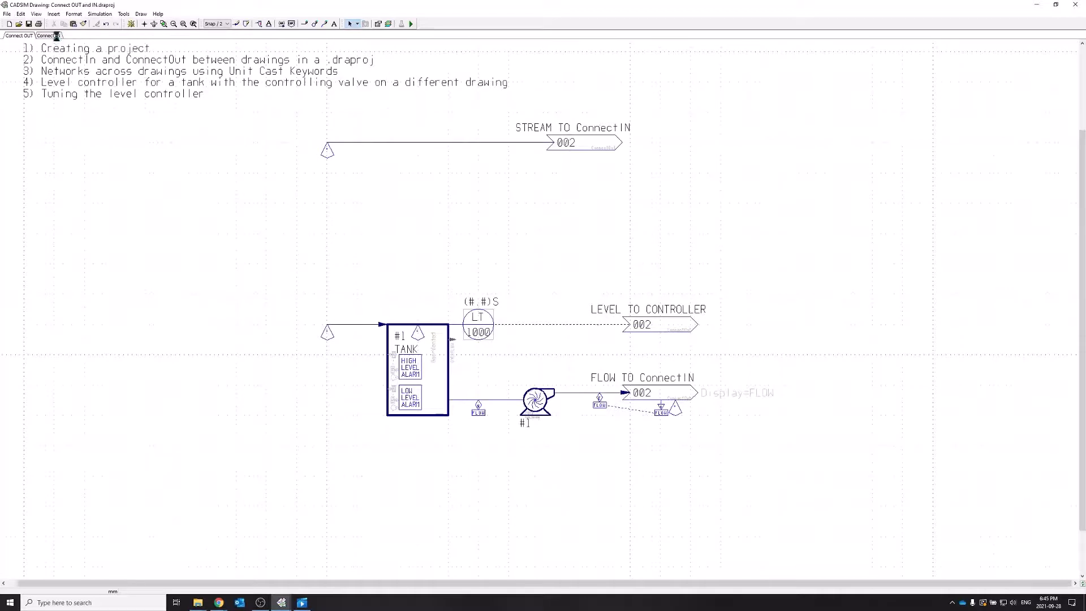
# In Connect IN, draw a horizontal dashed_control line out of the LEVEL FROM TANK connector, ending level with the stream arrow above.
pyautogui.click(57, 37)
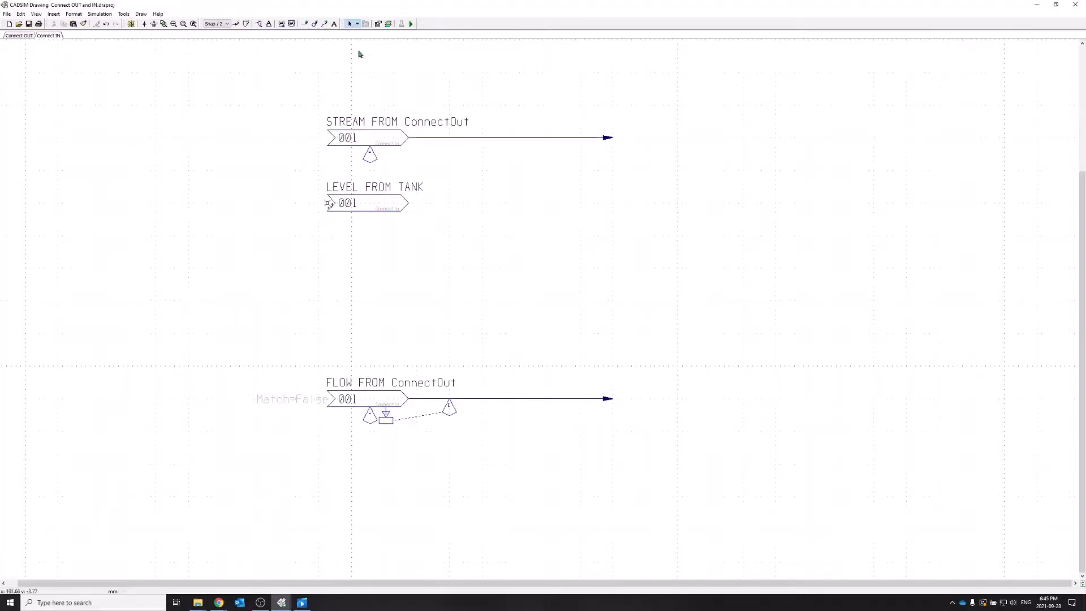
pyautogui.click(379, 25)
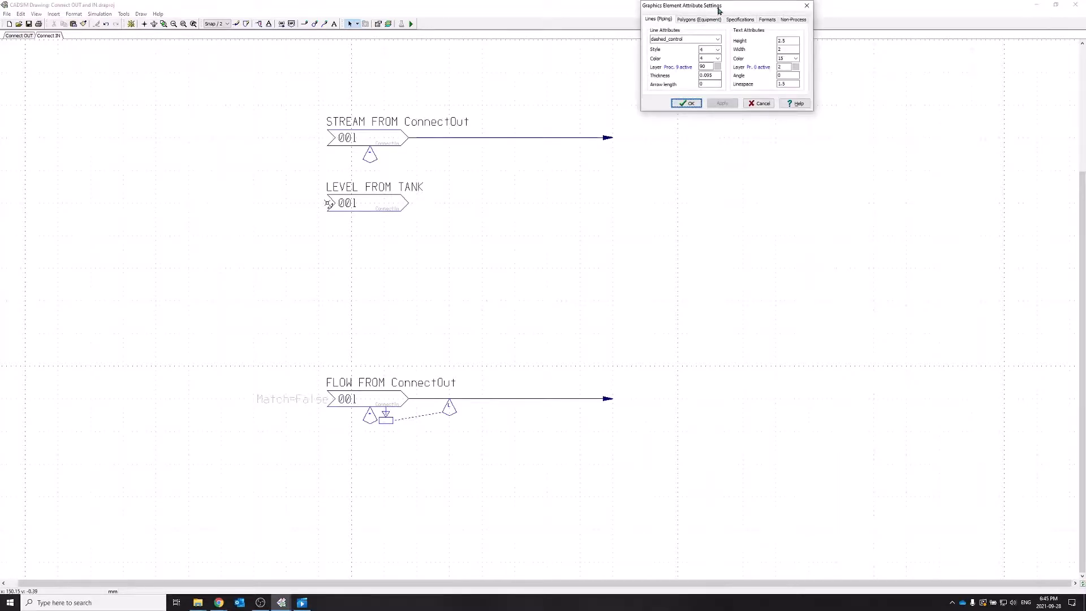
pyautogui.moveTo(718, 10); pyautogui.dragTo(728, 147)
pyautogui.click(728, 176)
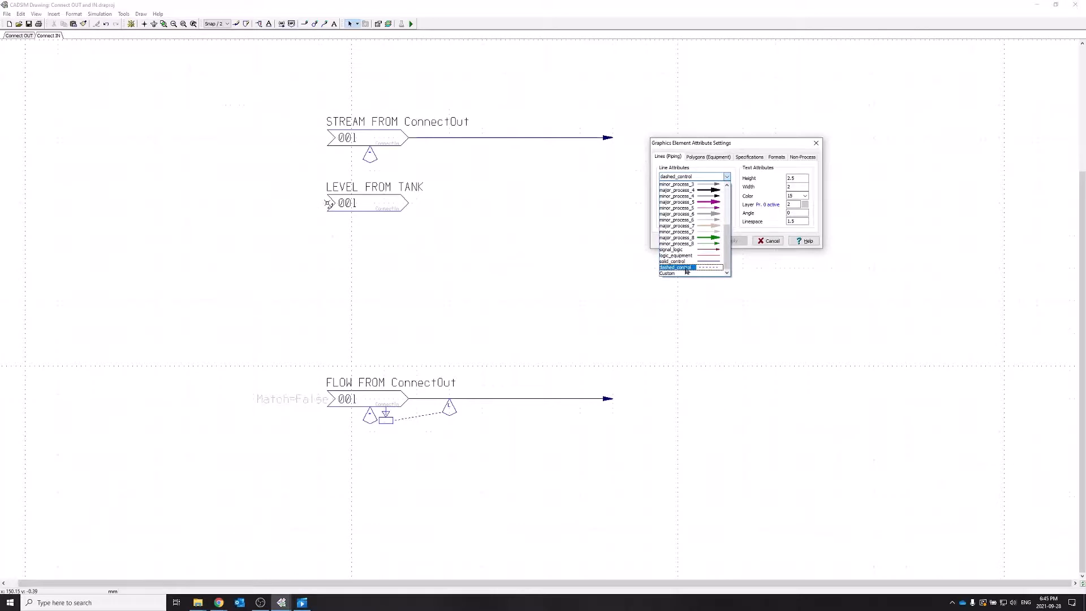
pyautogui.click(684, 267)
pyautogui.click(697, 241)
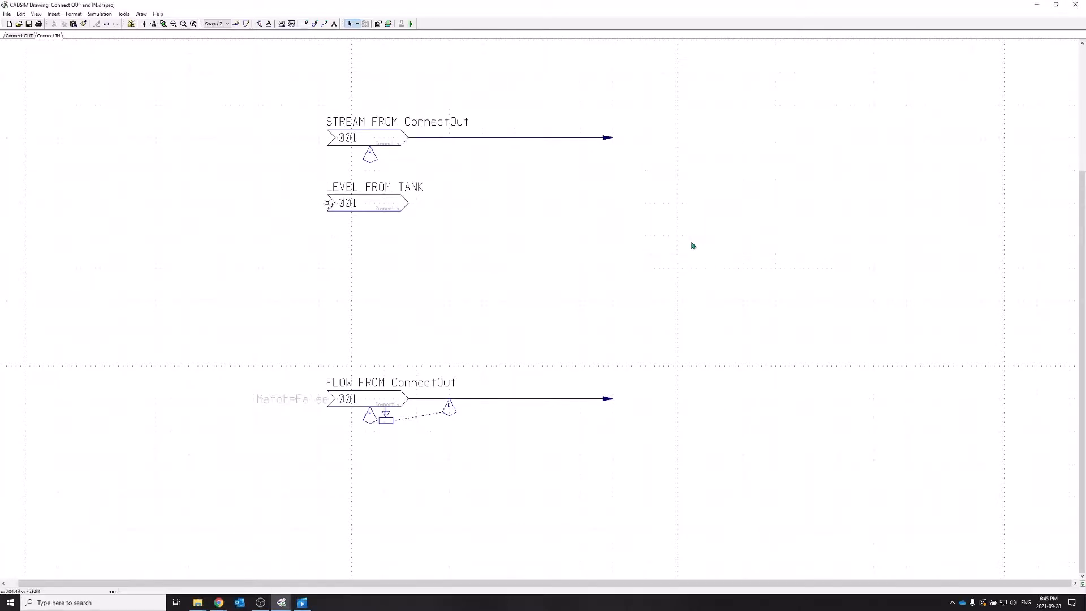
pyautogui.click(237, 23)
pyautogui.click(328, 203)
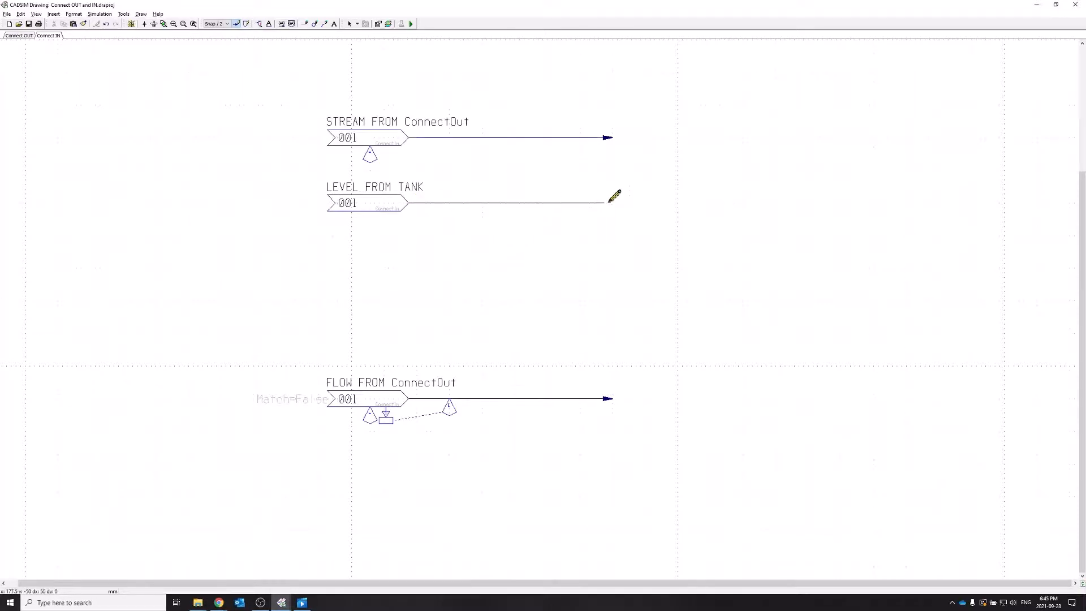
pyautogui.press('Escape')
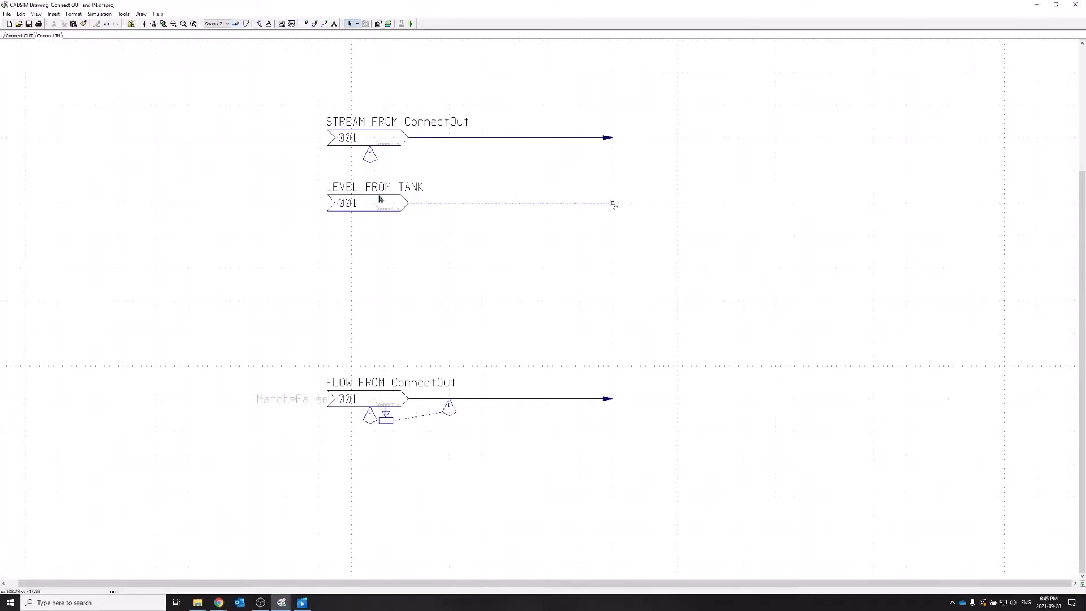
# Start the simulation and save the modified project drawings.
pyautogui.click(411, 24)
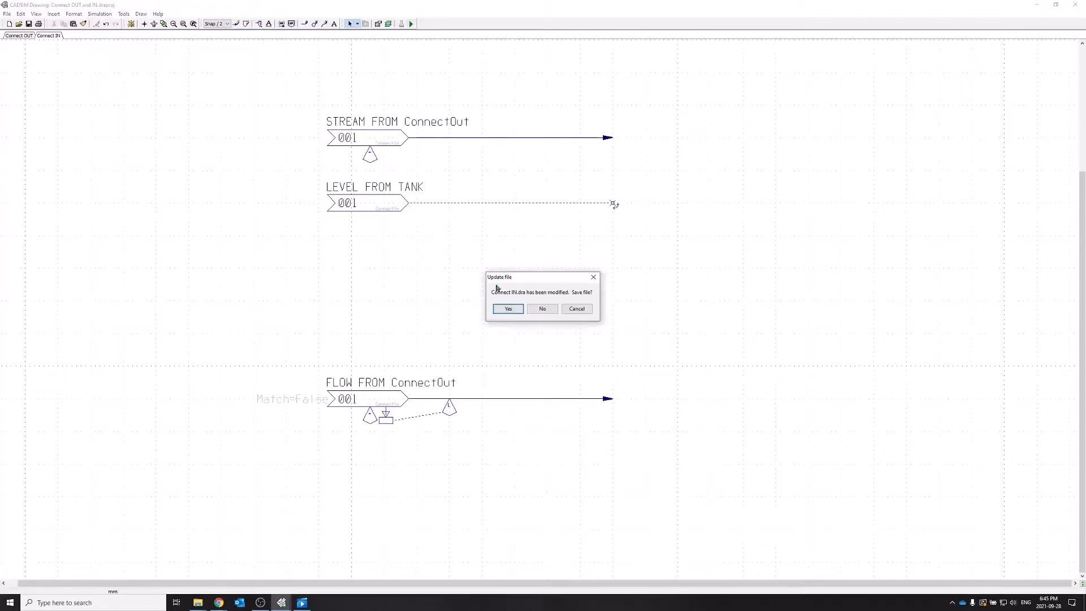
pyautogui.click(508, 311)
pyautogui.click(509, 310)
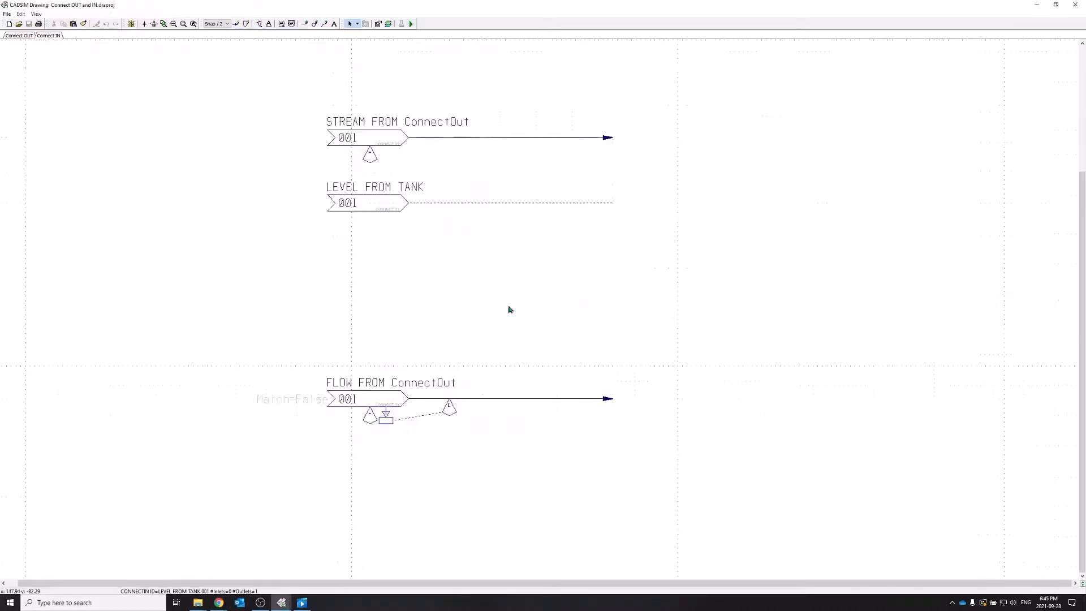
# Place a direct setting specification for the SIGNAL variable beneath the LEVEL FROM TANK connector and complete its value.
pyautogui.moveTo(898, 52); pyautogui.dragTo(583, 216)
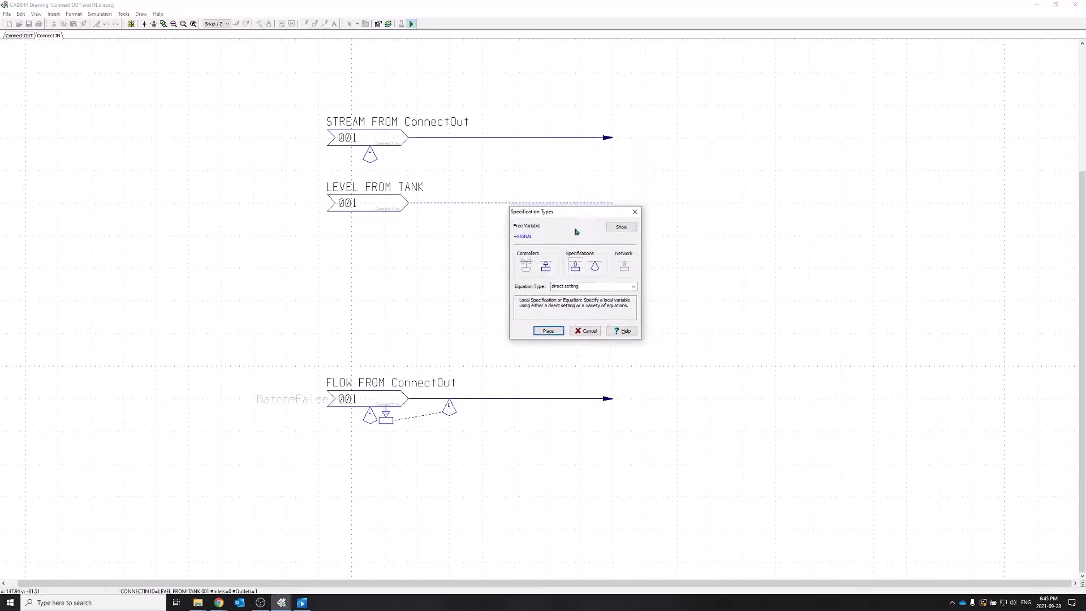
pyautogui.click(549, 330)
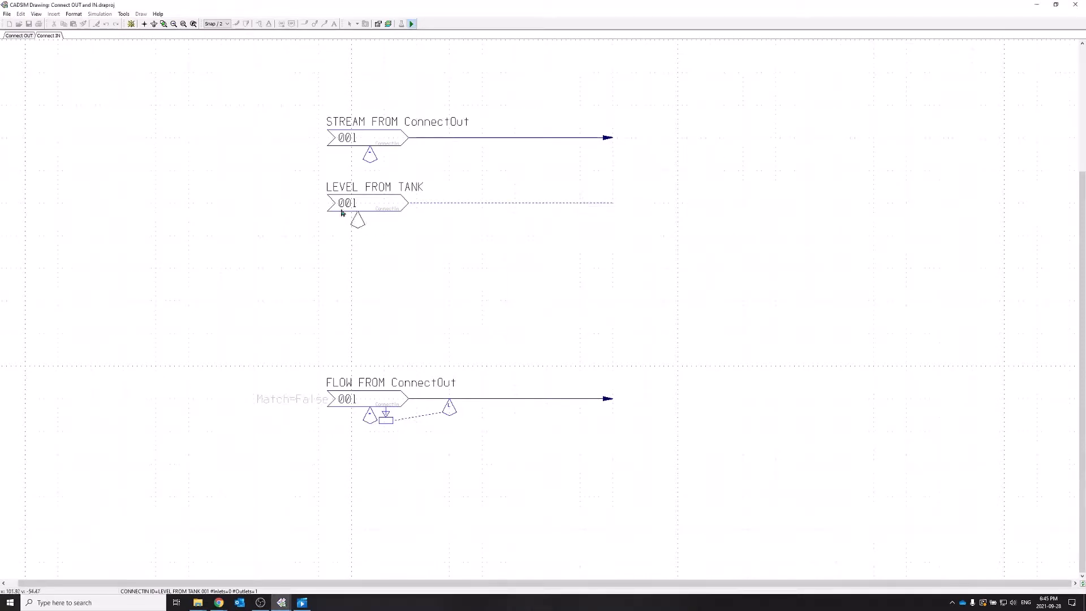
pyautogui.click(387, 232)
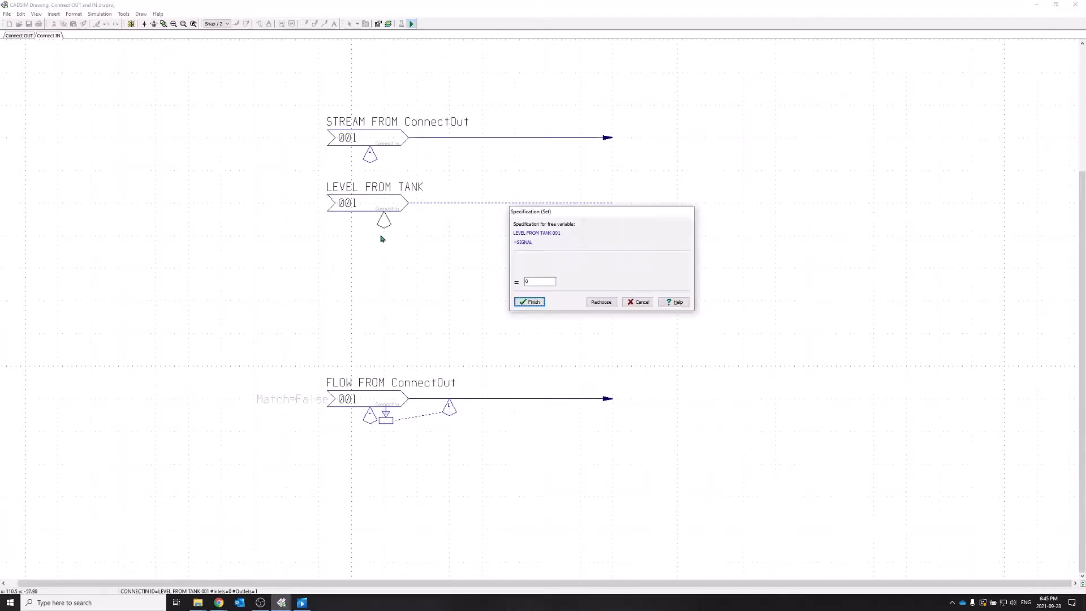
pyautogui.doubleClick(550, 283)
pyautogui.click(535, 303)
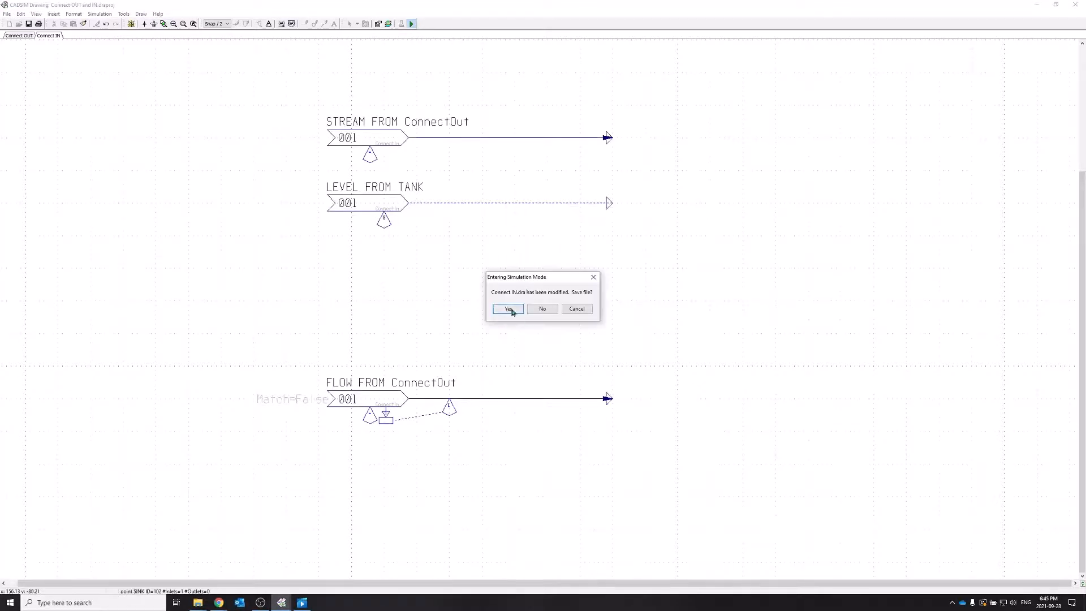
# Save the modified Connect IN drawing, run the simulation and acknowledge the tank's low level alarm.
pyautogui.click(508, 309)
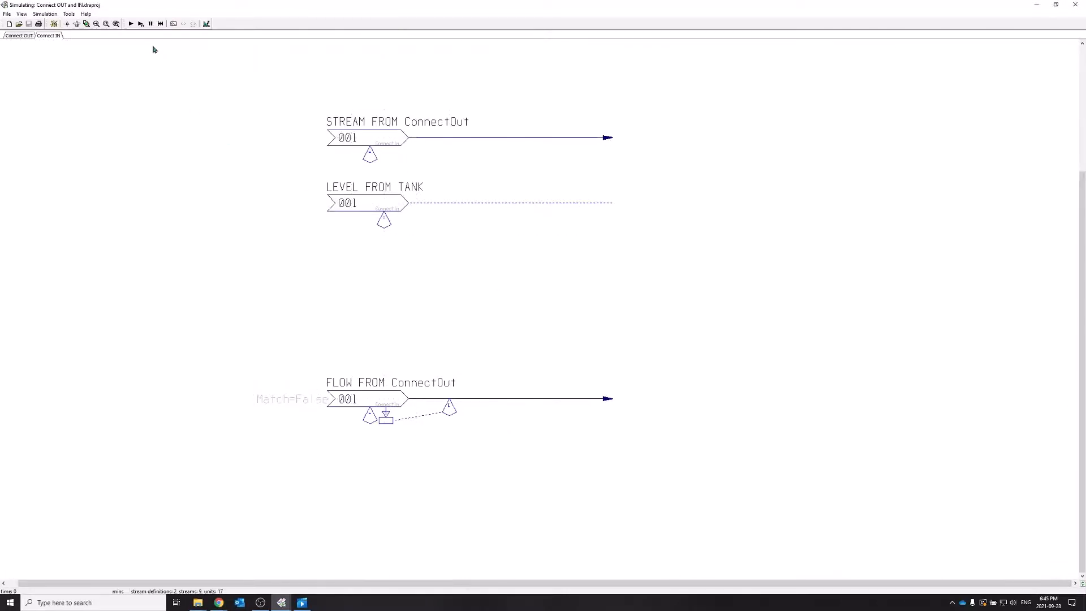
pyautogui.click(130, 24)
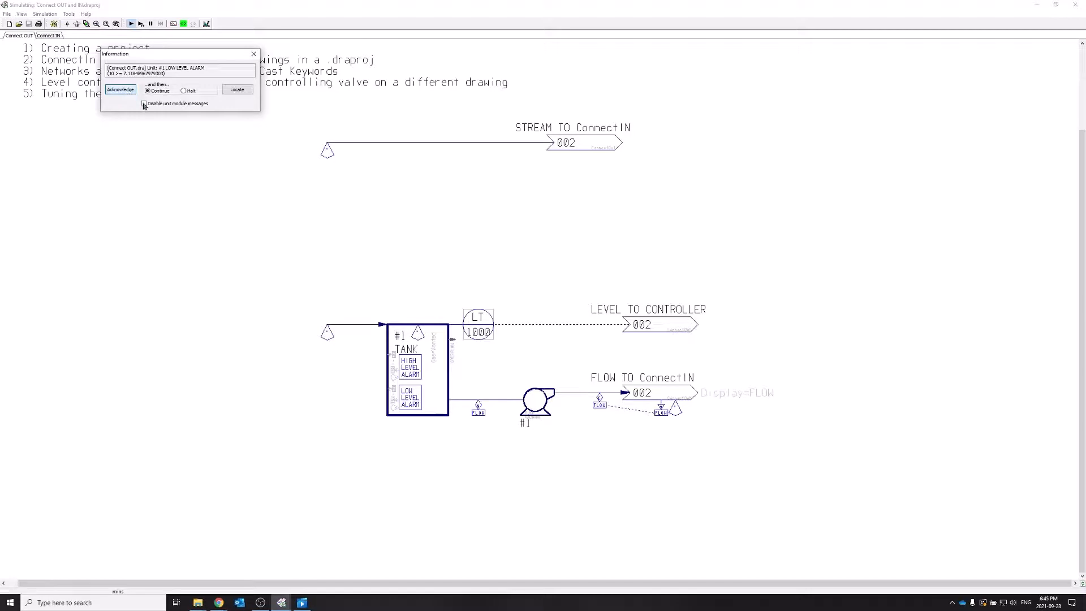
pyautogui.click(121, 90)
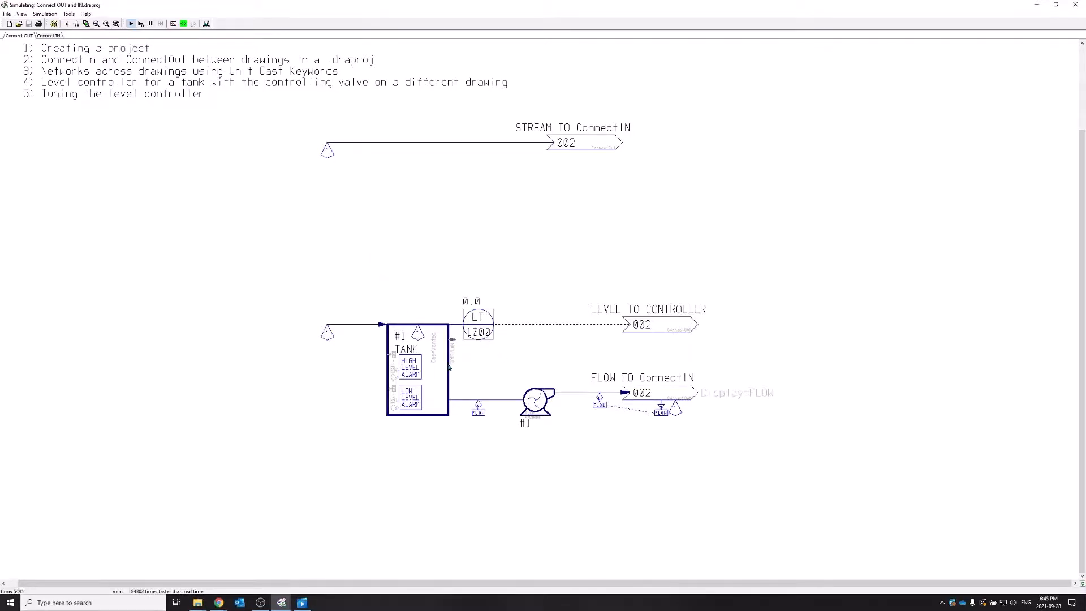
# Check the LEVEL TO CONTROLLER signal and connector, compare the SIGNAL leaving LEVEL FROM TANK in Connect IN, and return to drawing mode.
pyautogui.doubleClick(545, 324)
pyautogui.doubleClick(651, 332)
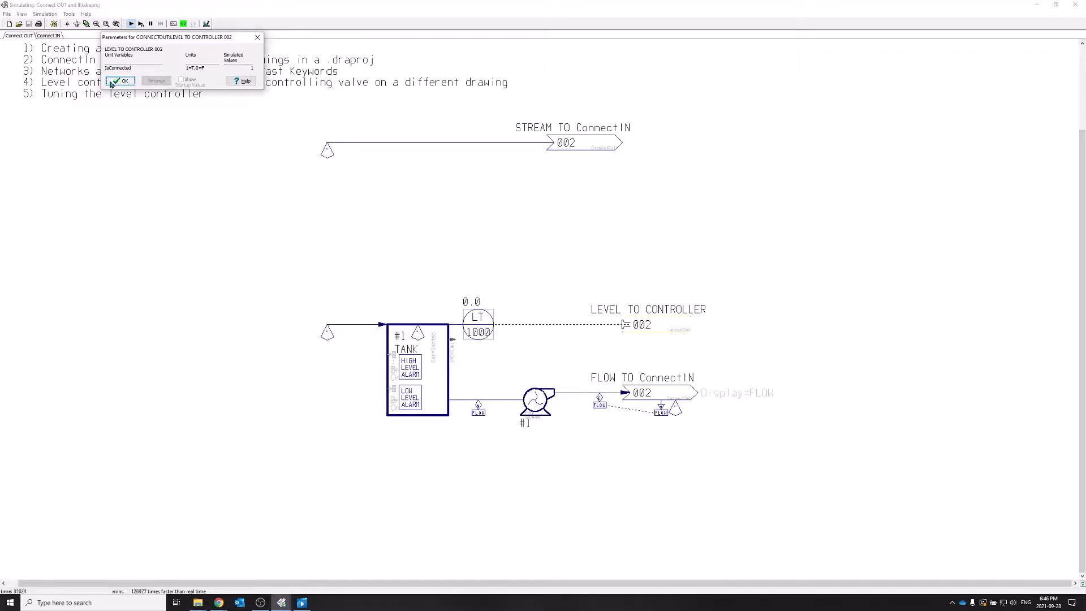
pyautogui.click(121, 81)
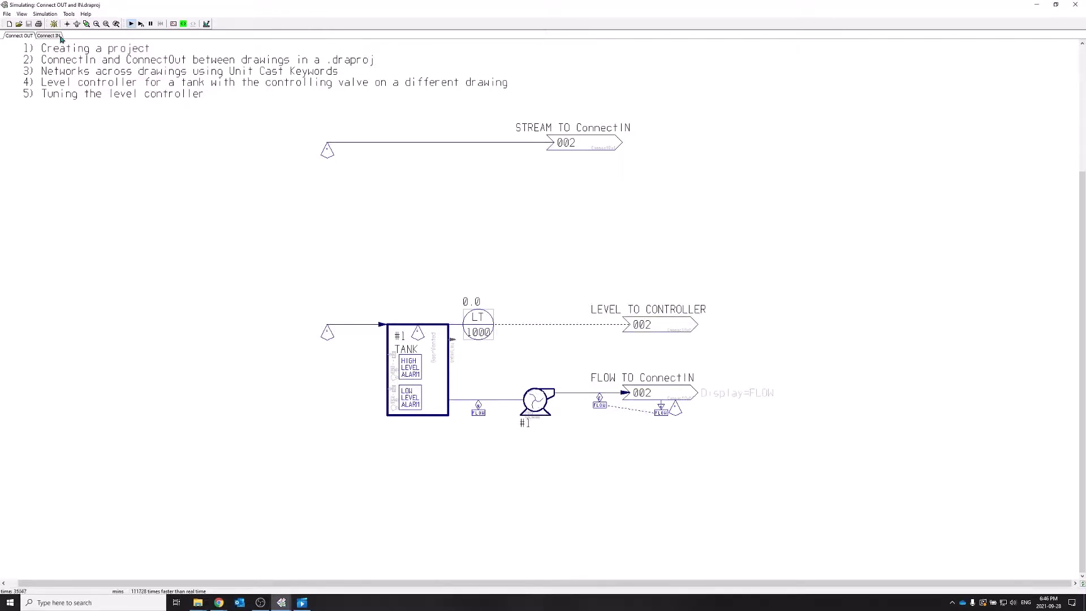
pyautogui.click(53, 35)
pyautogui.doubleClick(467, 203)
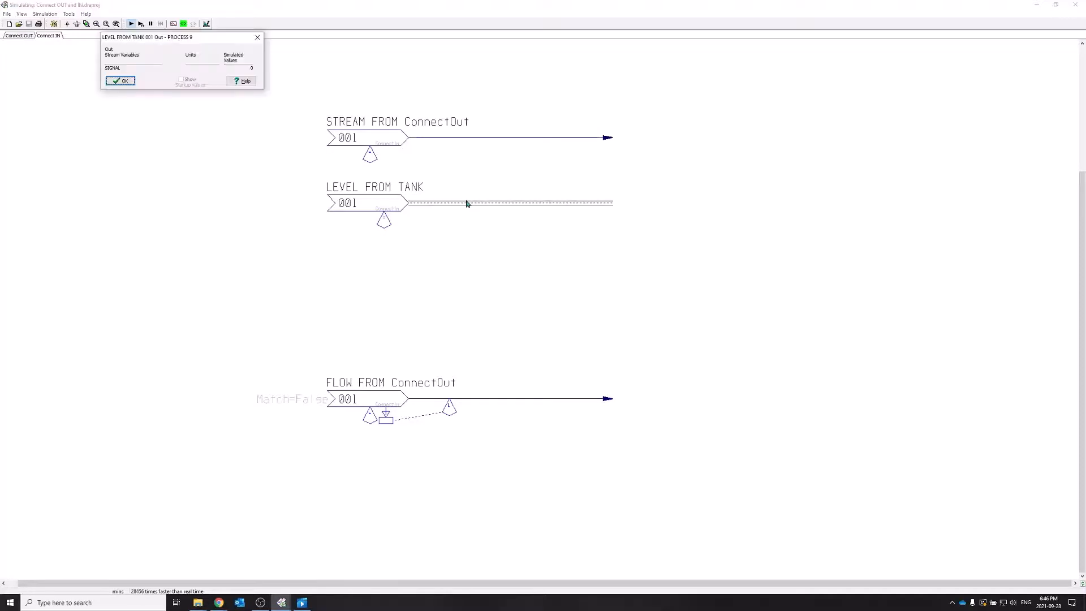
pyautogui.click(117, 82)
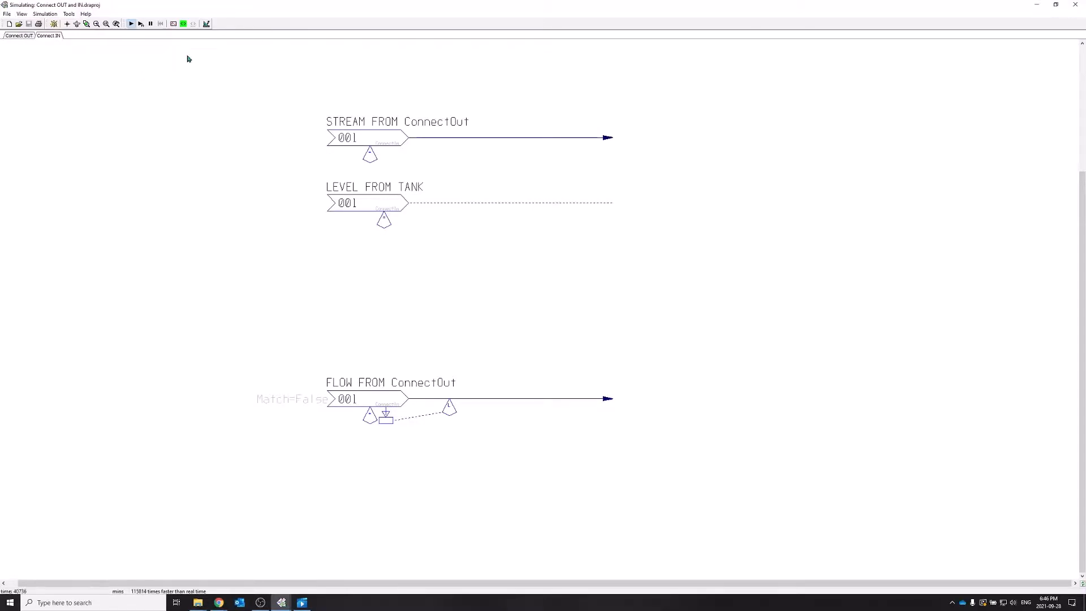
pyautogui.click(206, 25)
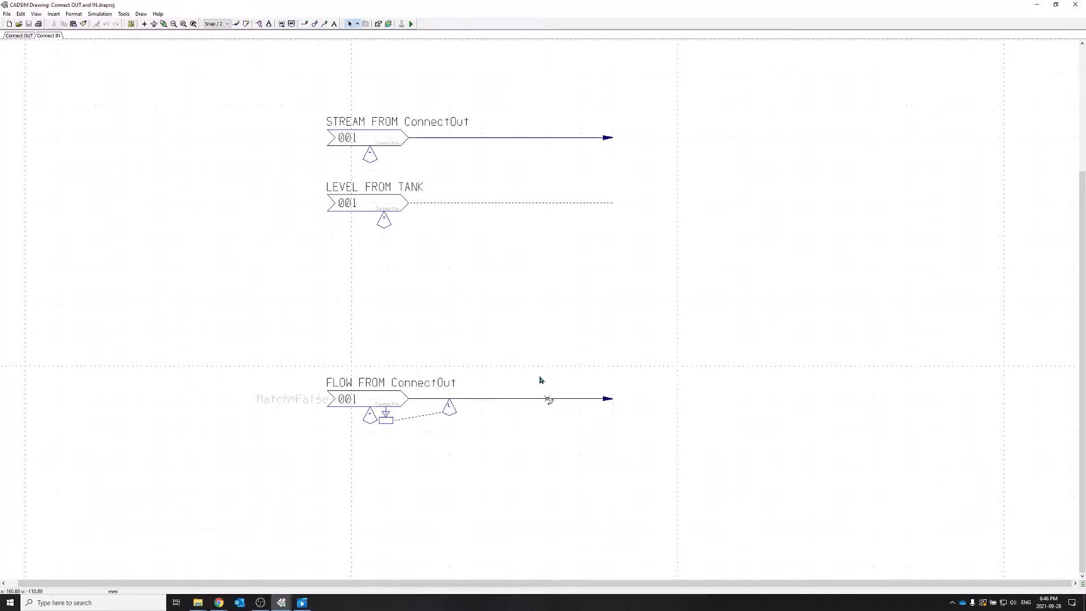
# Insert a throttled gate valve from the Process library, automatically named with Flow=Calculate, on the FLOW FROM ConnectOut stream near its end.
pyautogui.click(259, 24)
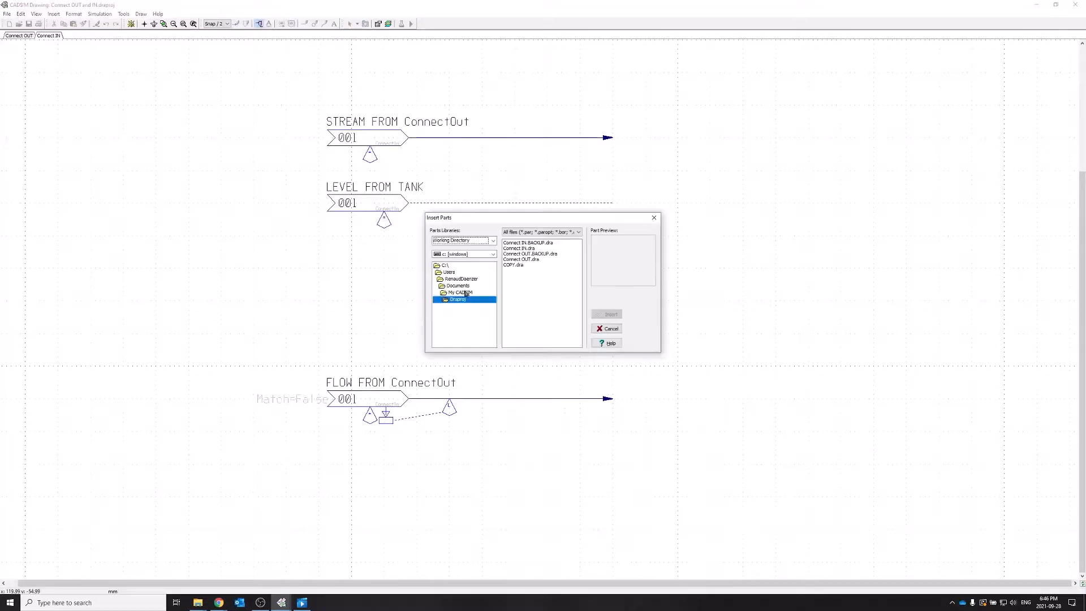
pyautogui.click(481, 241)
pyautogui.click(457, 265)
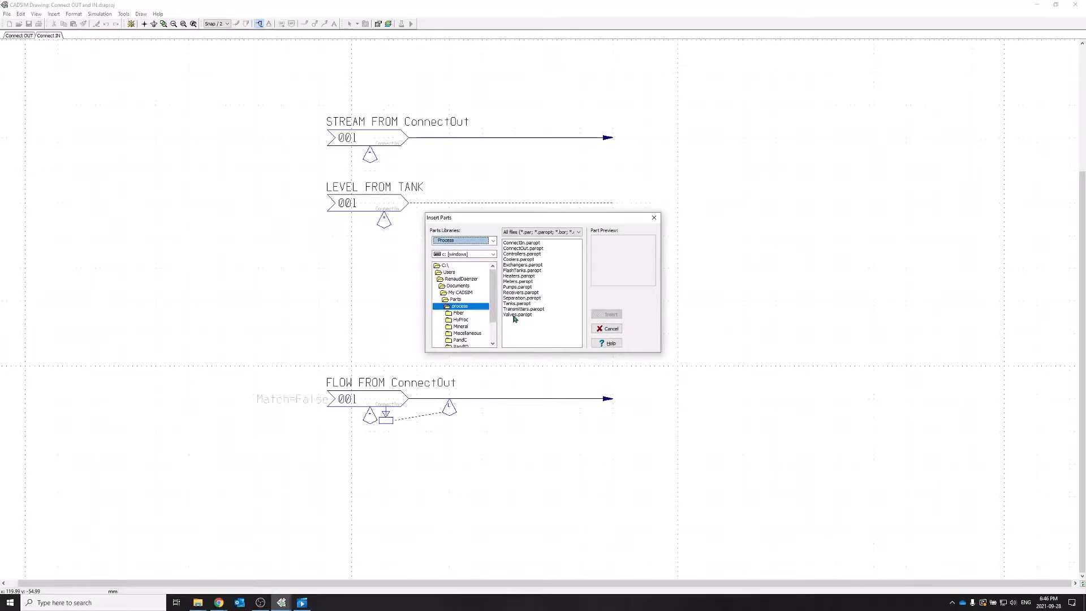
pyautogui.click(515, 314)
pyautogui.click(607, 295)
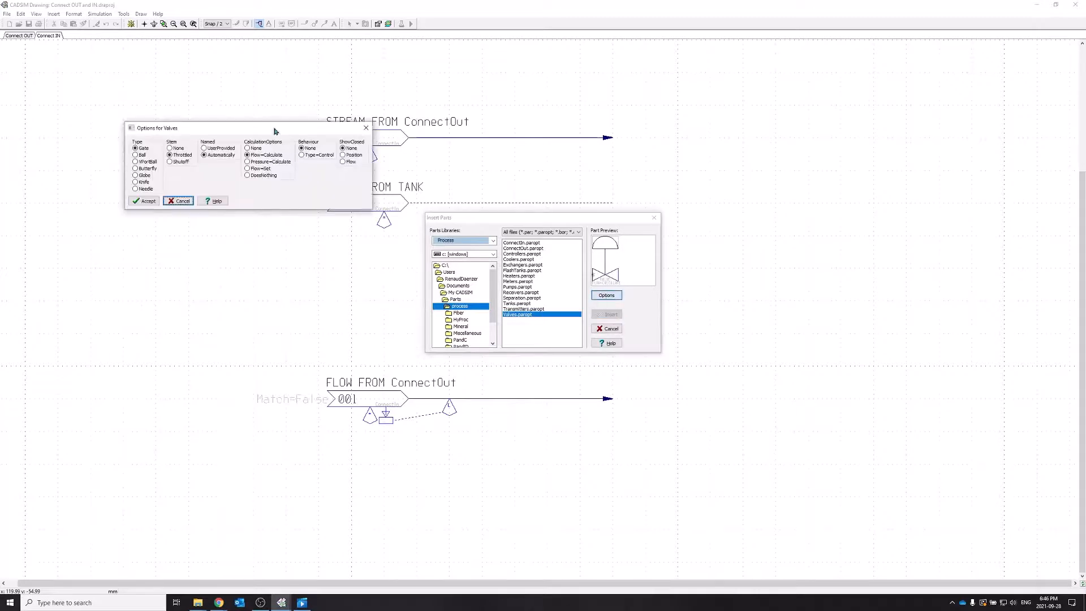
pyautogui.moveTo(274, 132); pyautogui.dragTo(305, 258)
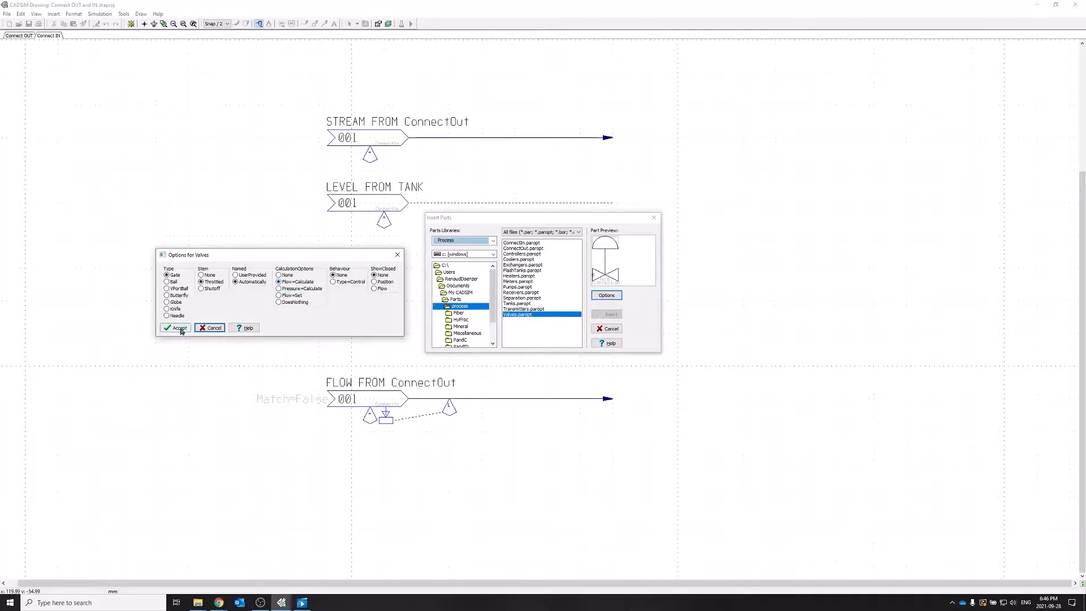
pyautogui.click(179, 328)
pyautogui.click(606, 314)
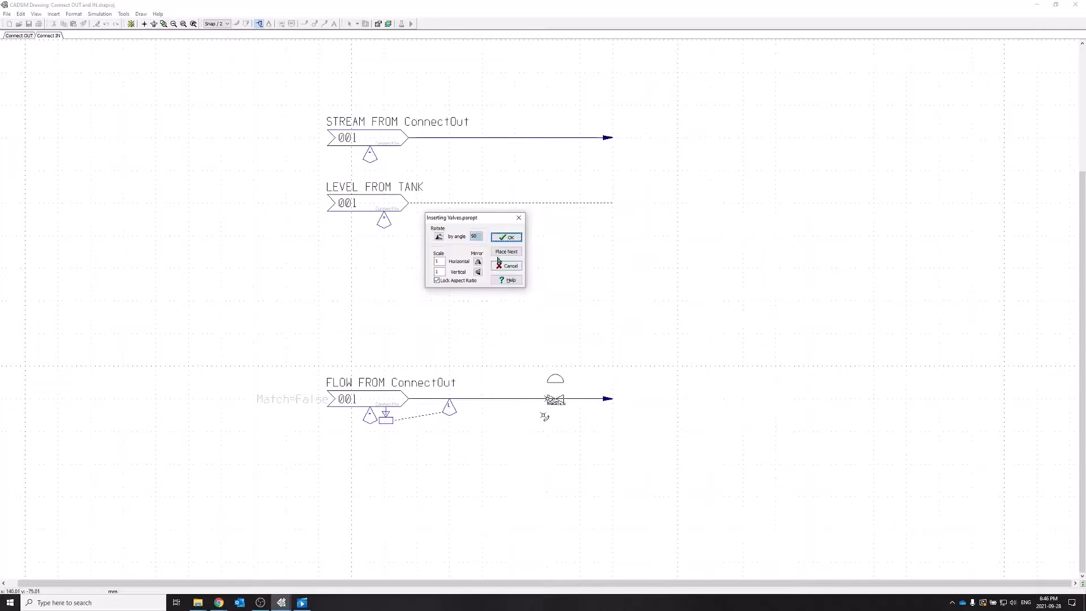
pyautogui.click(509, 240)
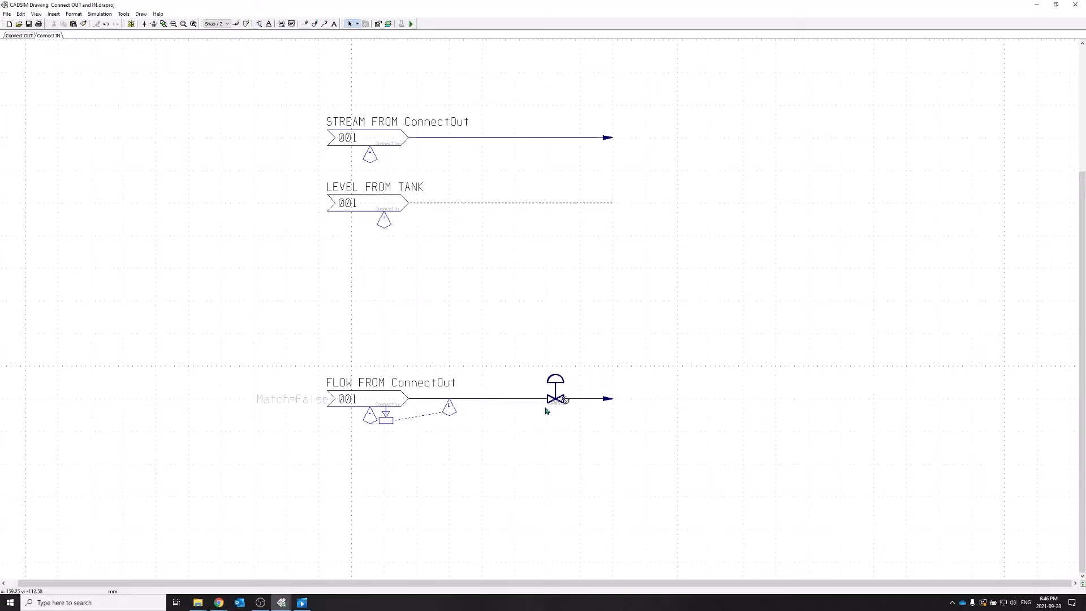
# Try to remove the WATER equation from the linear specification on the FLOW FROM ConnectOut stream.
pyautogui.scroll(2, 552, 410)
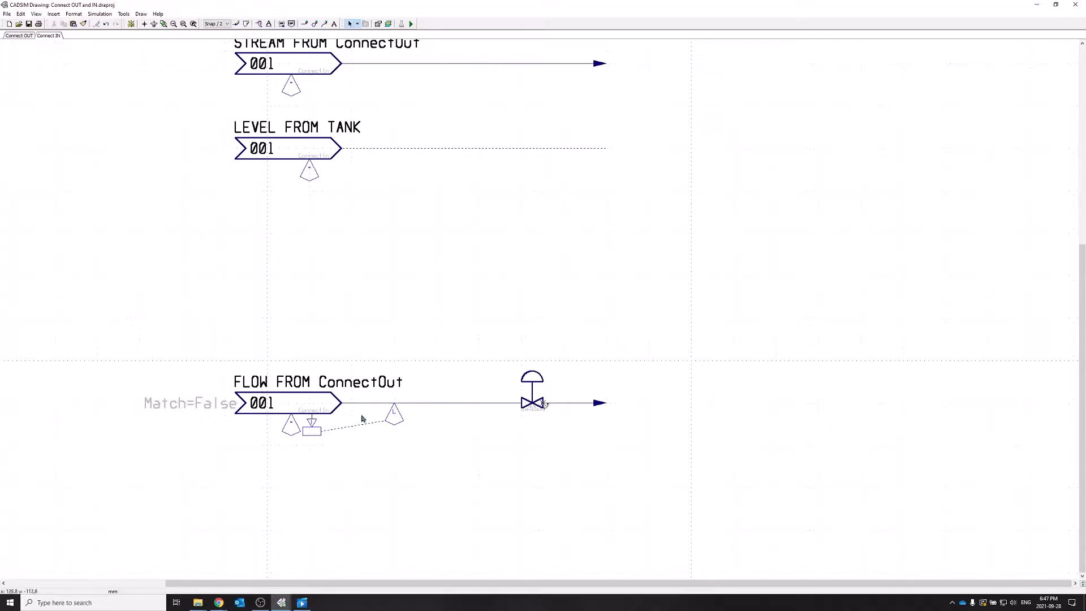
pyautogui.doubleClick(402, 420)
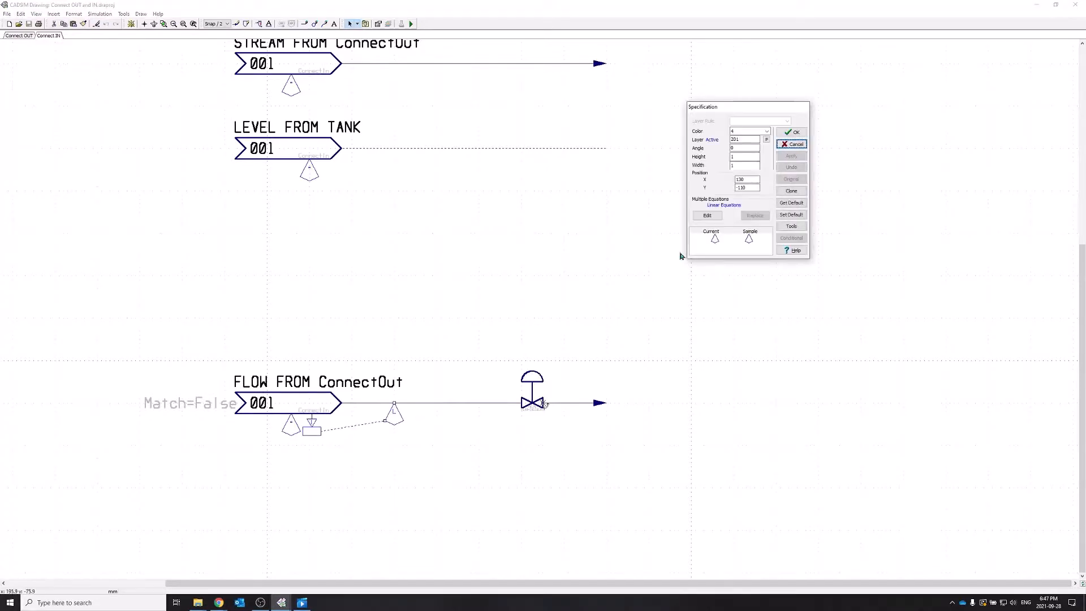
pyautogui.click(708, 216)
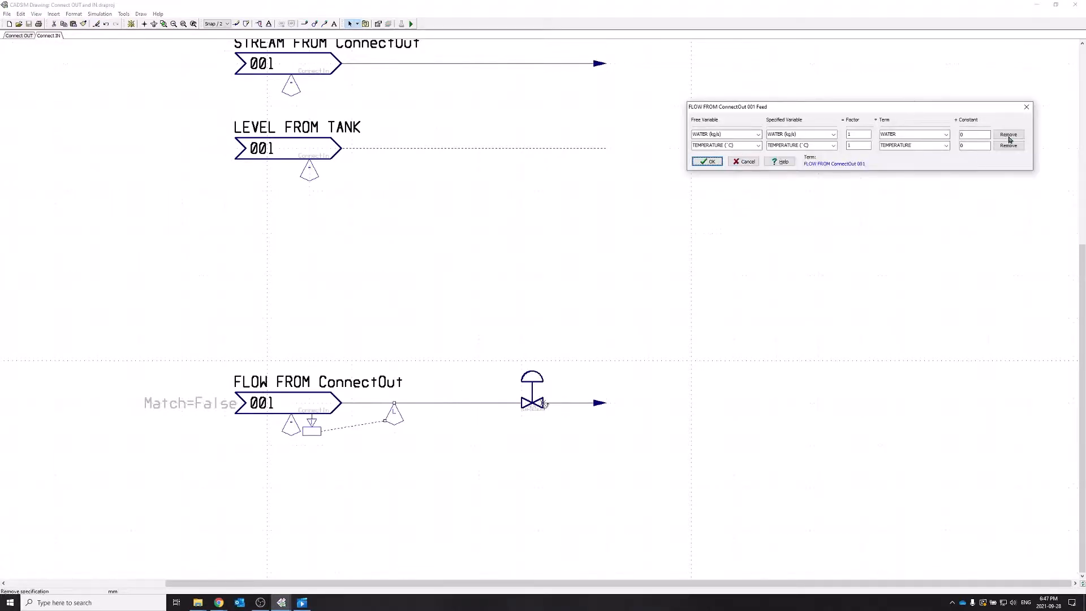
pyautogui.moveTo(990, 107); pyautogui.dragTo(733, 176)
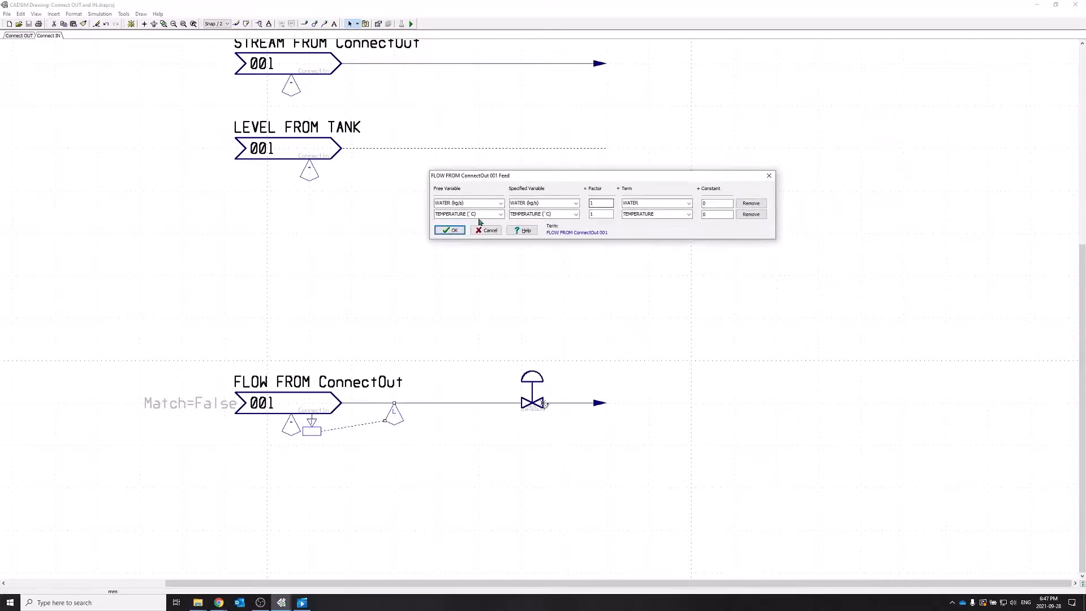
pyautogui.click(752, 203)
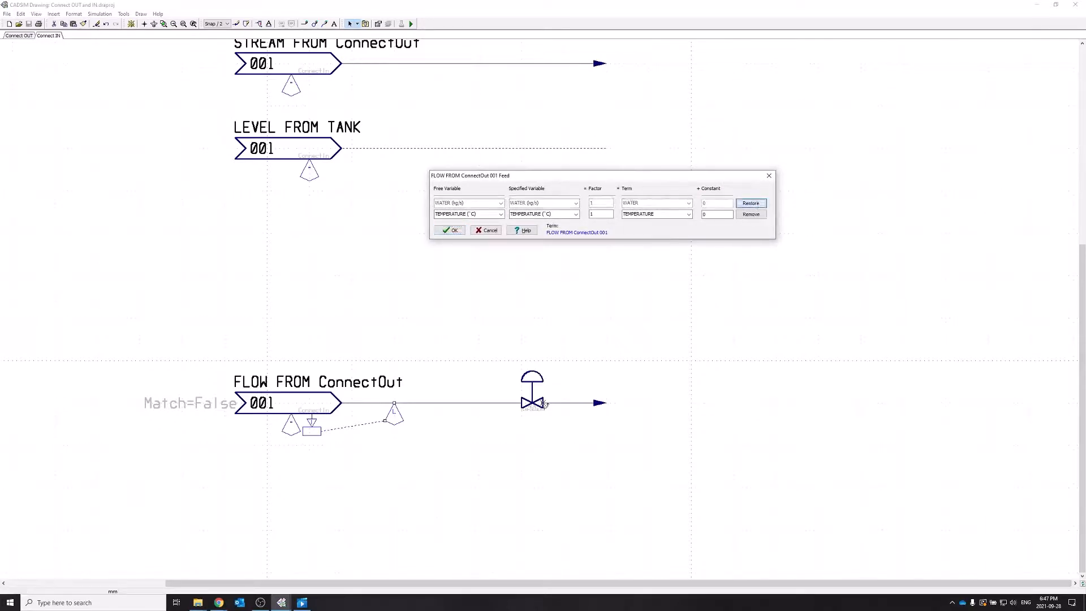
pyautogui.click(545, 404)
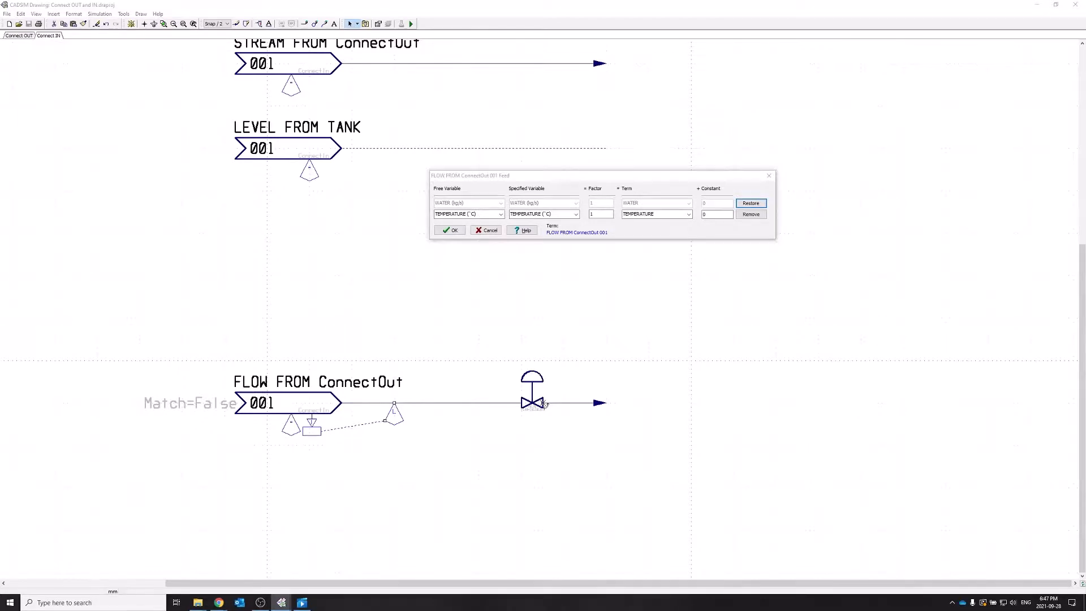
pyautogui.click(770, 176)
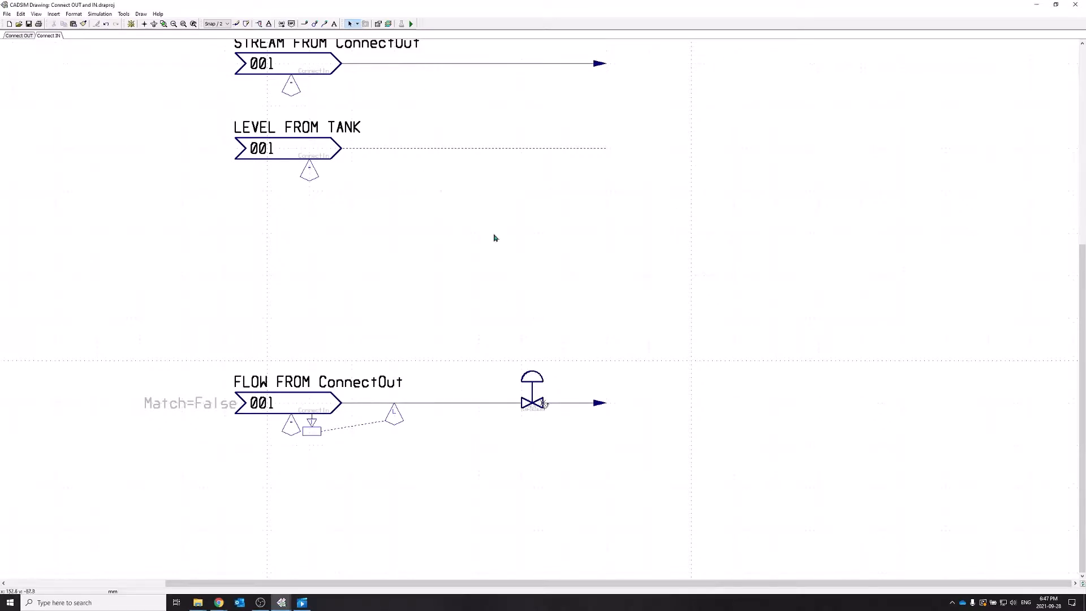
# Save and run the simulation, inspect the linear specification on the FLOW FROM ConnectOut stream, and return to drawing mode.
pyautogui.click(411, 23)
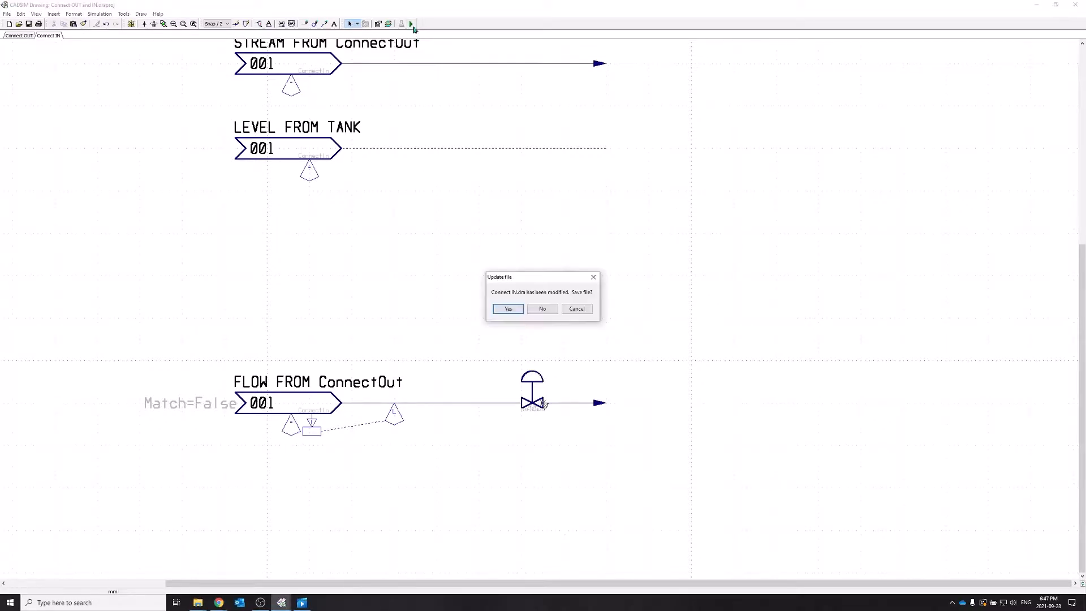
pyautogui.click(500, 312)
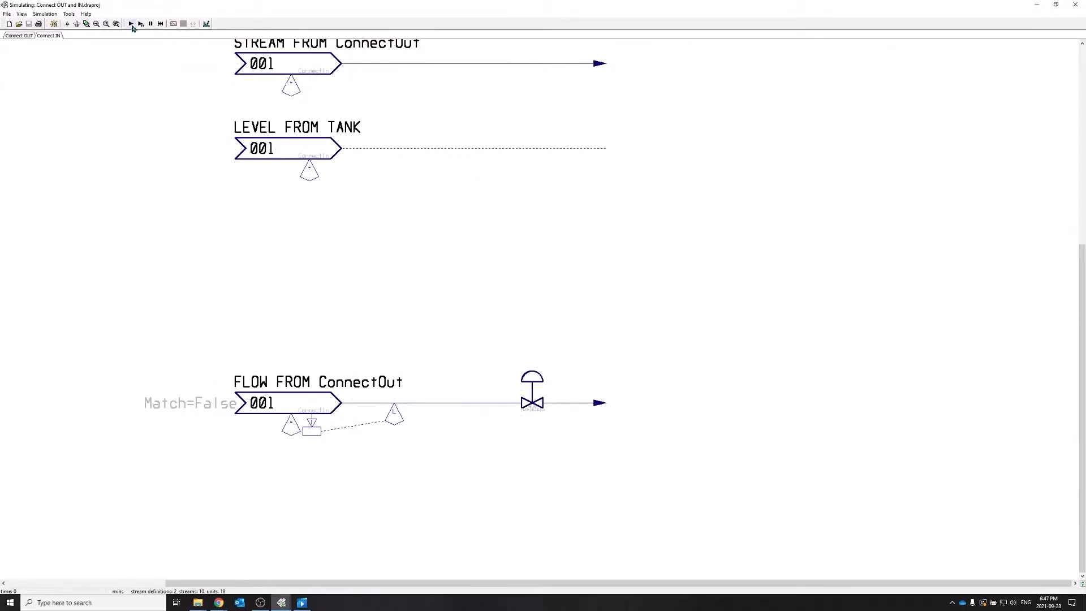
pyautogui.click(131, 24)
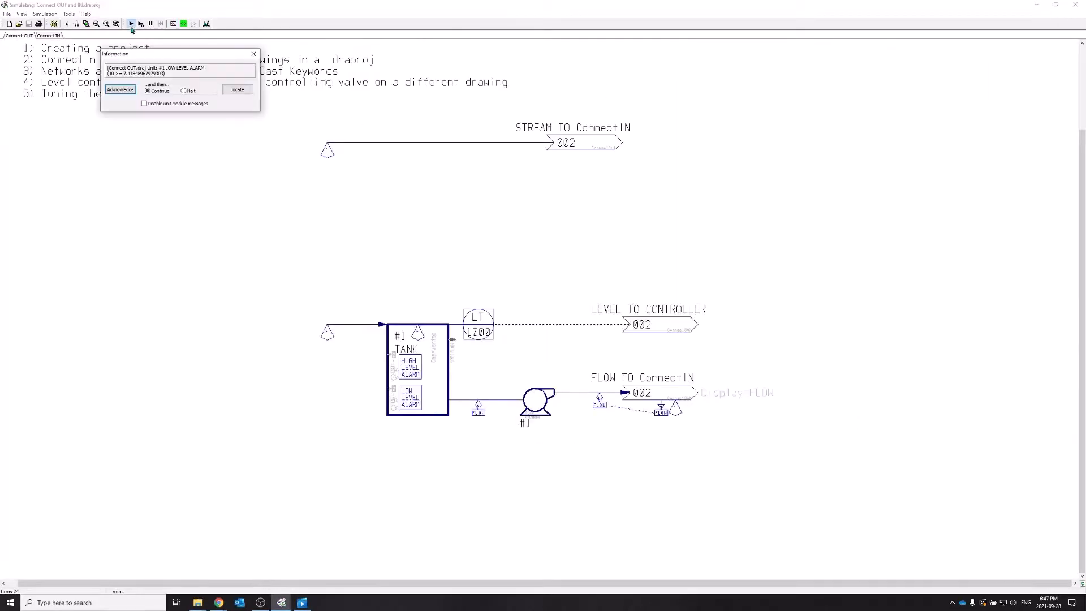
pyautogui.click(121, 90)
pyautogui.click(56, 36)
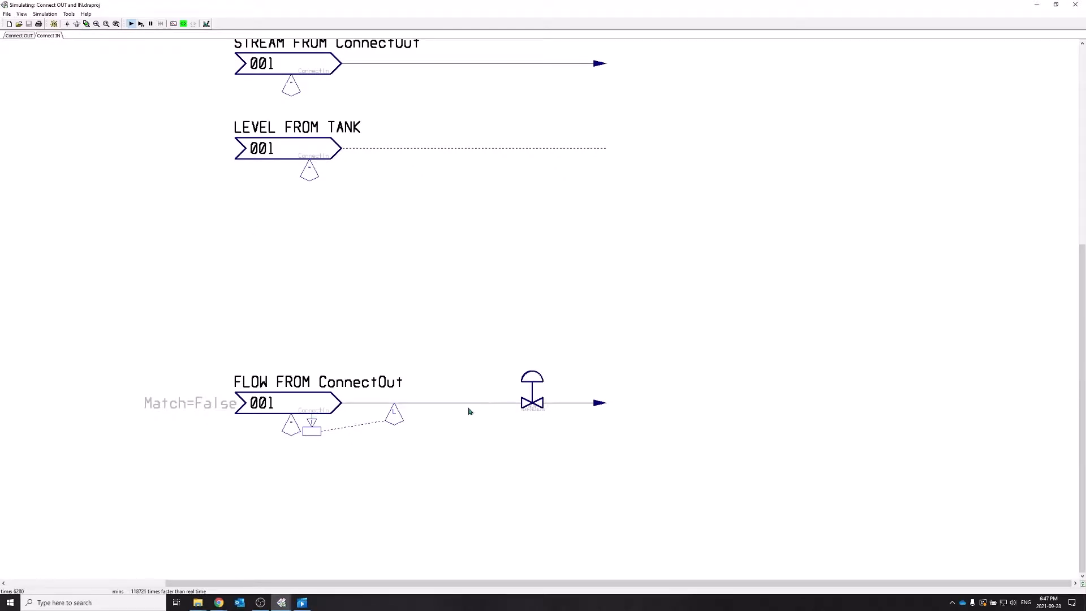
pyautogui.doubleClick(388, 424)
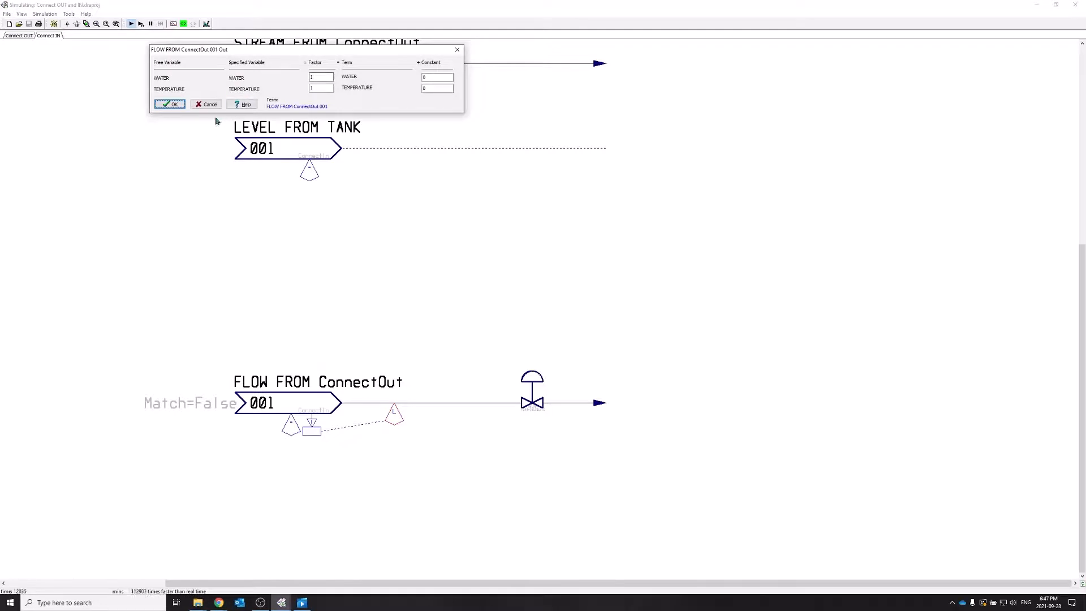
pyautogui.click(170, 104)
pyautogui.click(207, 23)
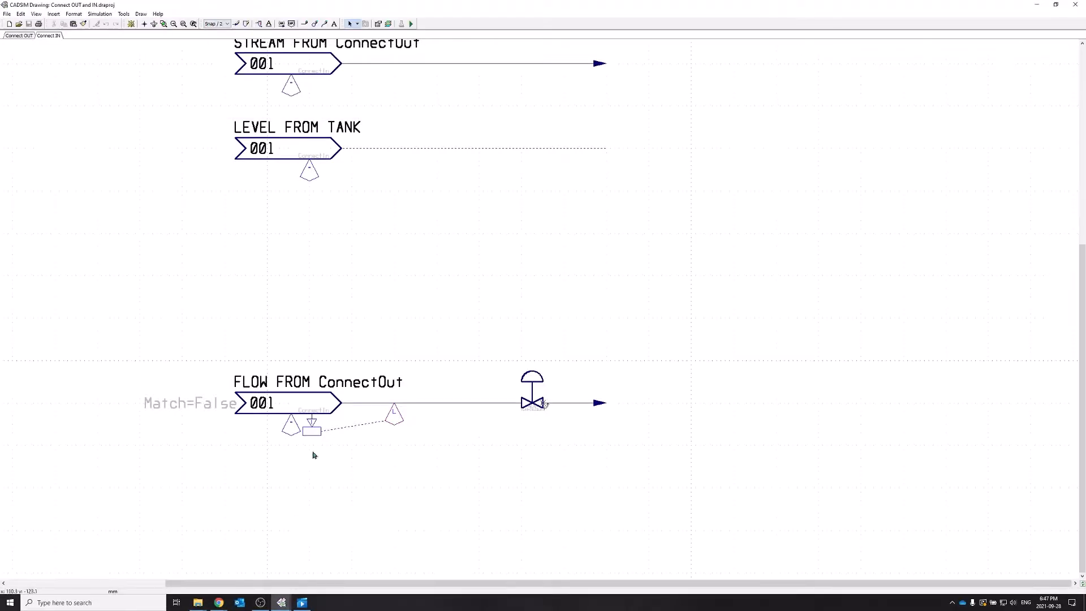
# Remove the WATER equation from the linear specification on the FLOW FROM ConnectOut stream, then verify its remaining equations.
pyautogui.doubleClick(394, 421)
pyautogui.click(708, 216)
pyautogui.moveTo(824, 112); pyautogui.dragTo(439, 226)
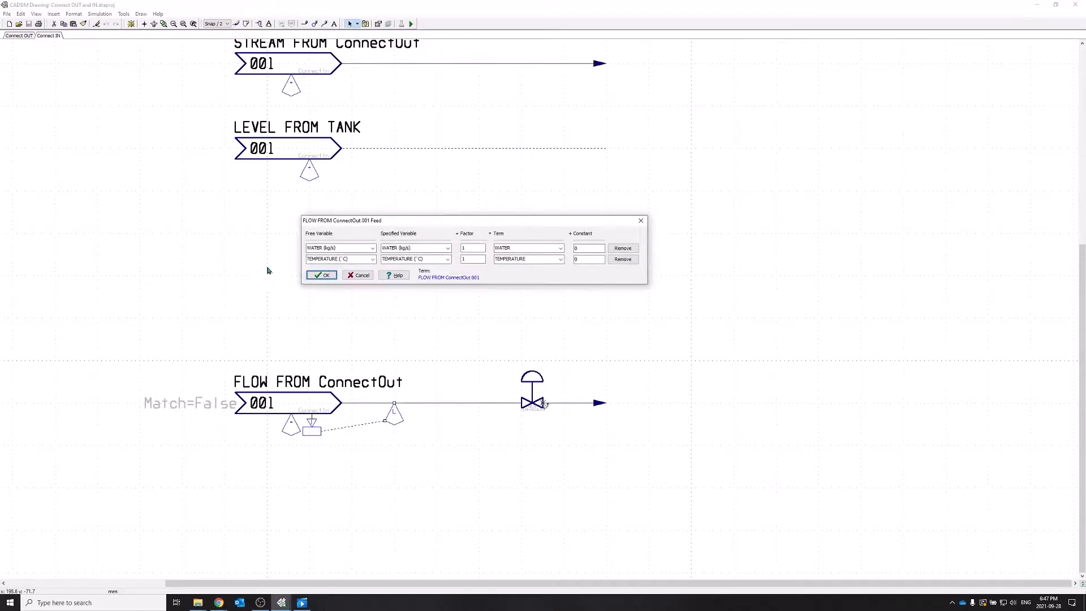
pyautogui.click(320, 275)
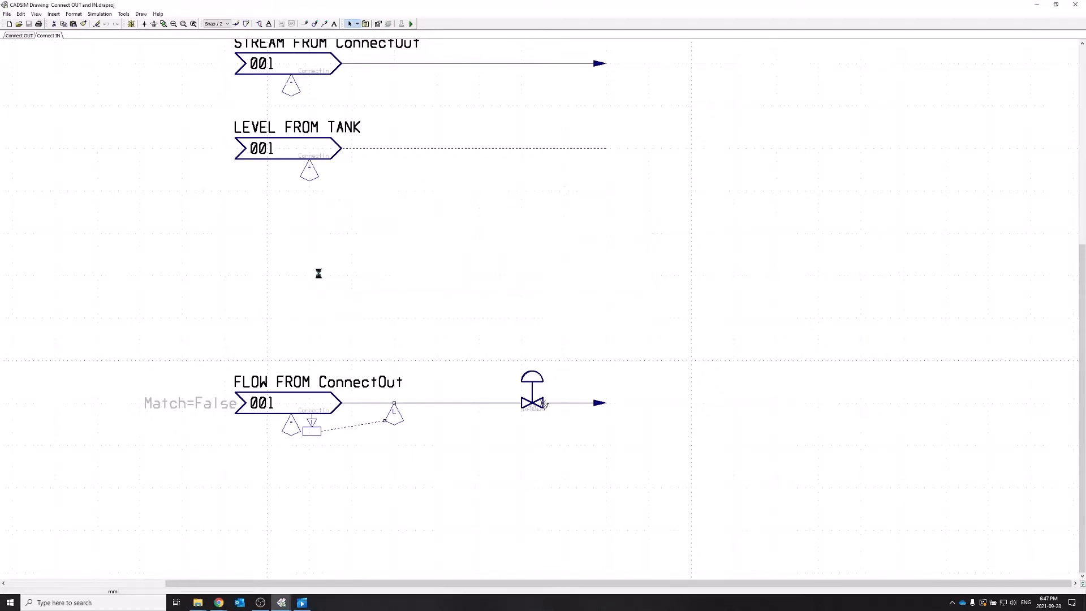
pyautogui.doubleClick(398, 421)
pyautogui.click(708, 215)
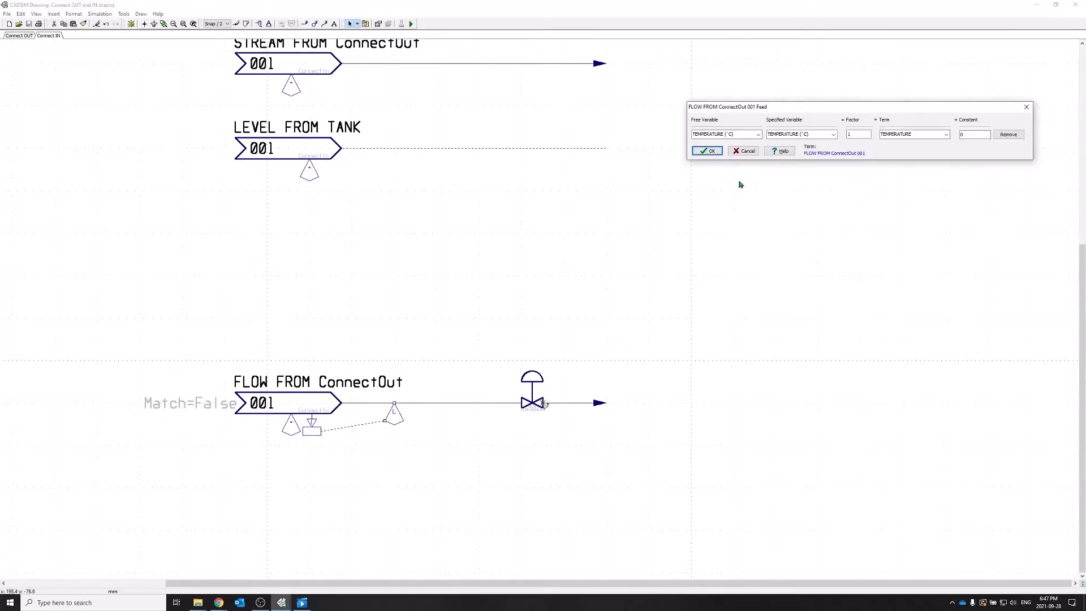
pyautogui.click(708, 151)
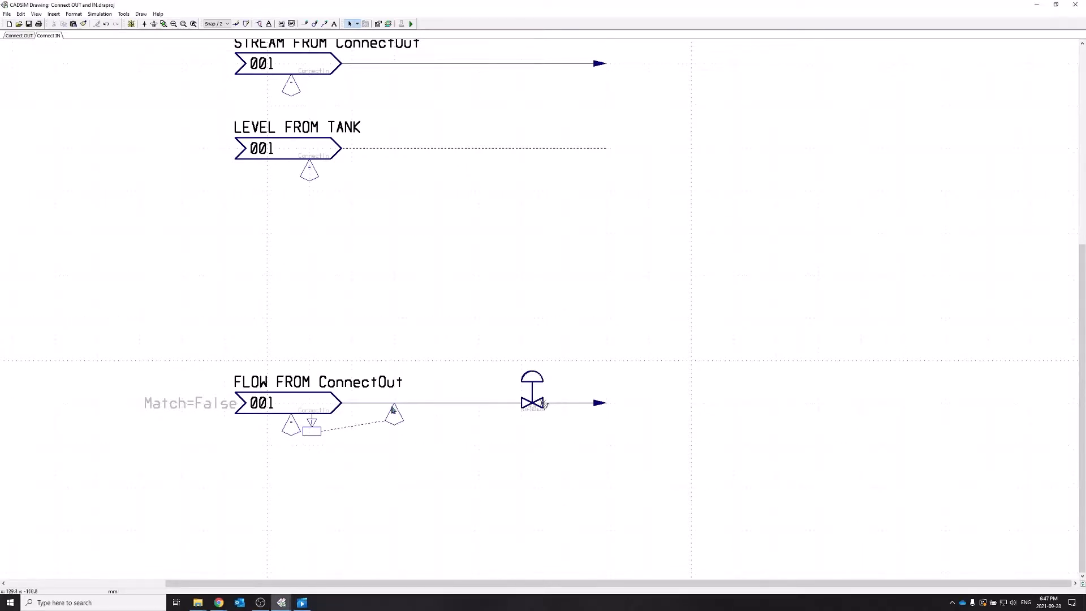
# Save Connect IN, enter simulation mode and place a Flow Network specification for WATER on the stream upstream of the valve.
pyautogui.click(410, 24)
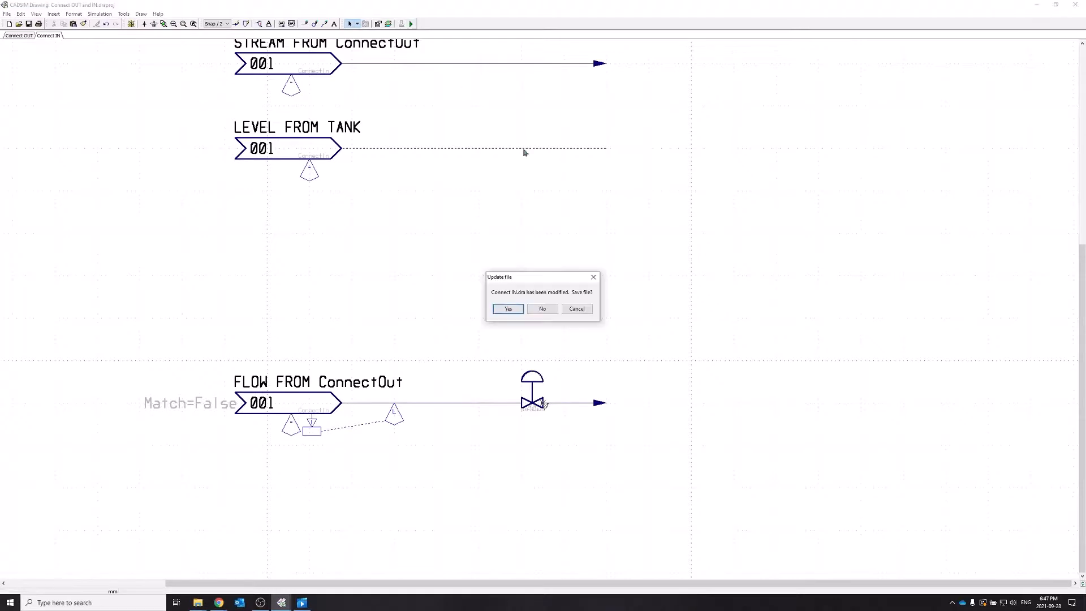
pyautogui.click(508, 309)
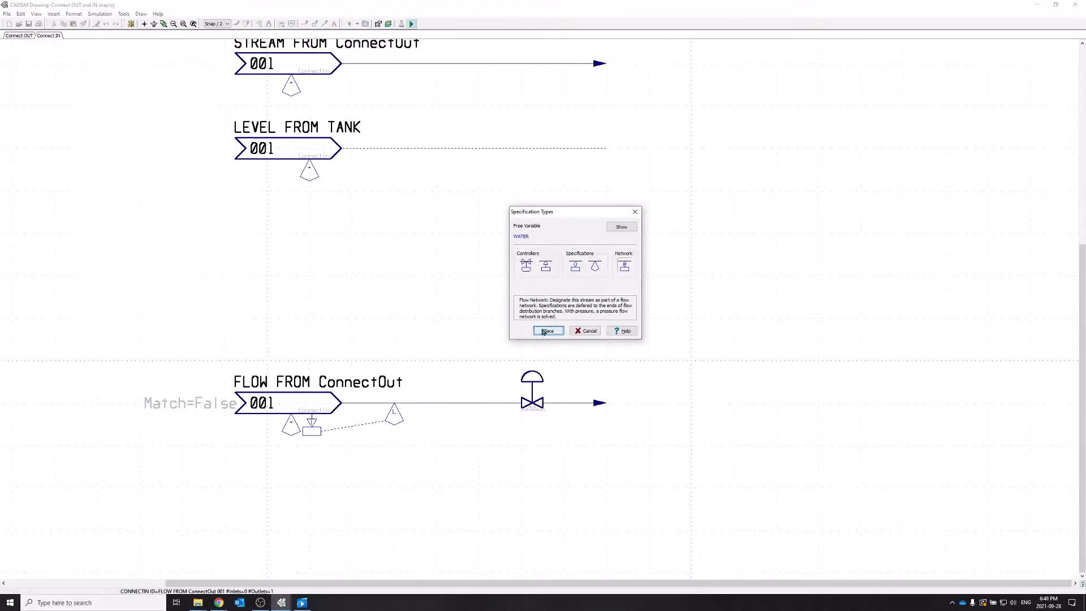
pyautogui.click(545, 331)
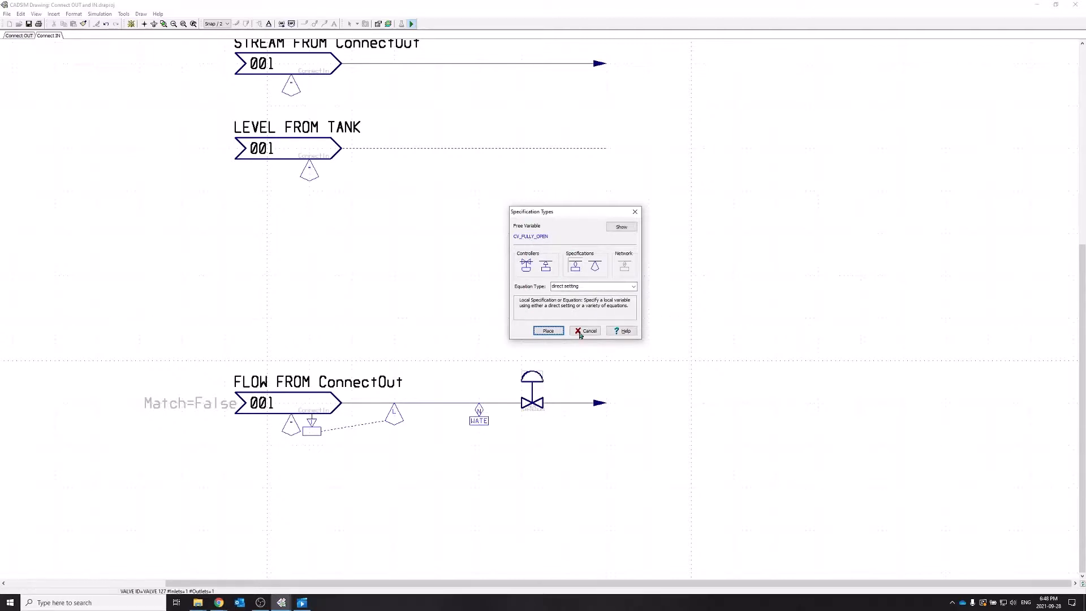
# Place a multiple specification beside the valve actuator and set the valve's CV_FULLY_OPEN to 100.
pyautogui.click(598, 268)
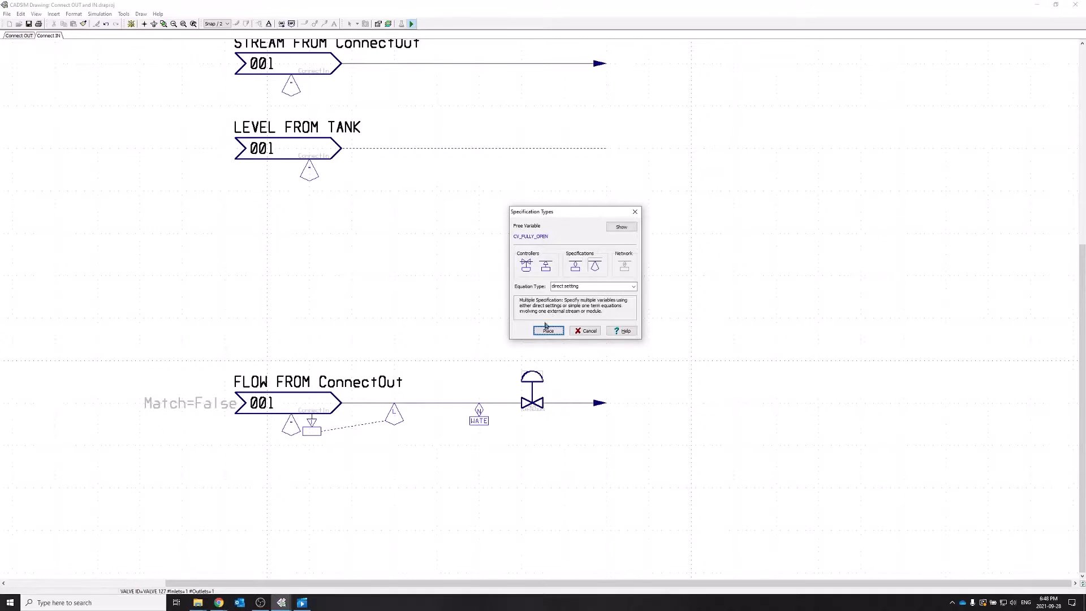
pyautogui.click(547, 331)
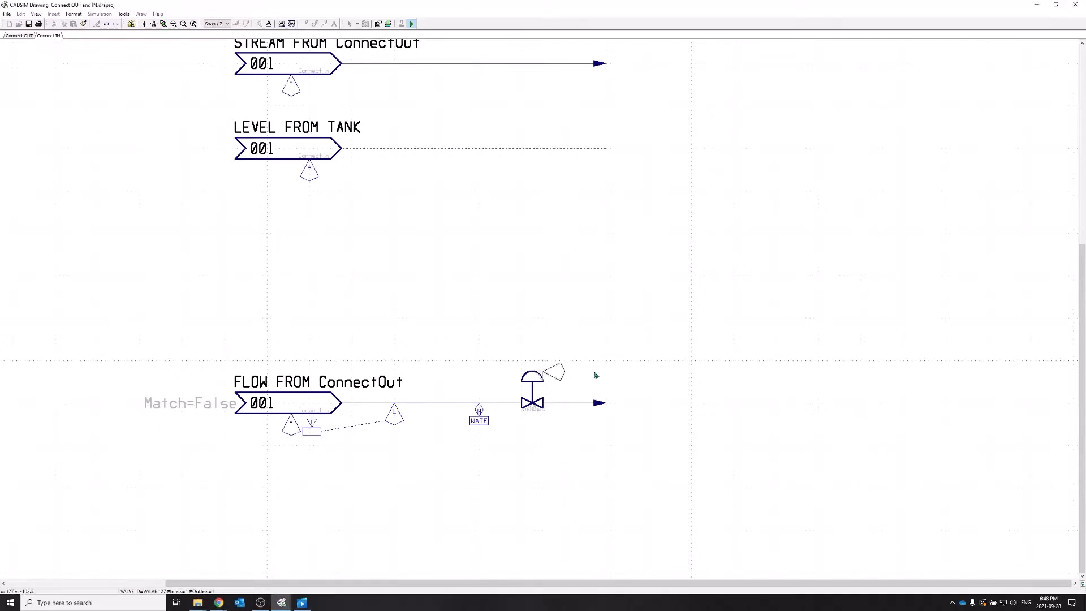
pyautogui.click(594, 375)
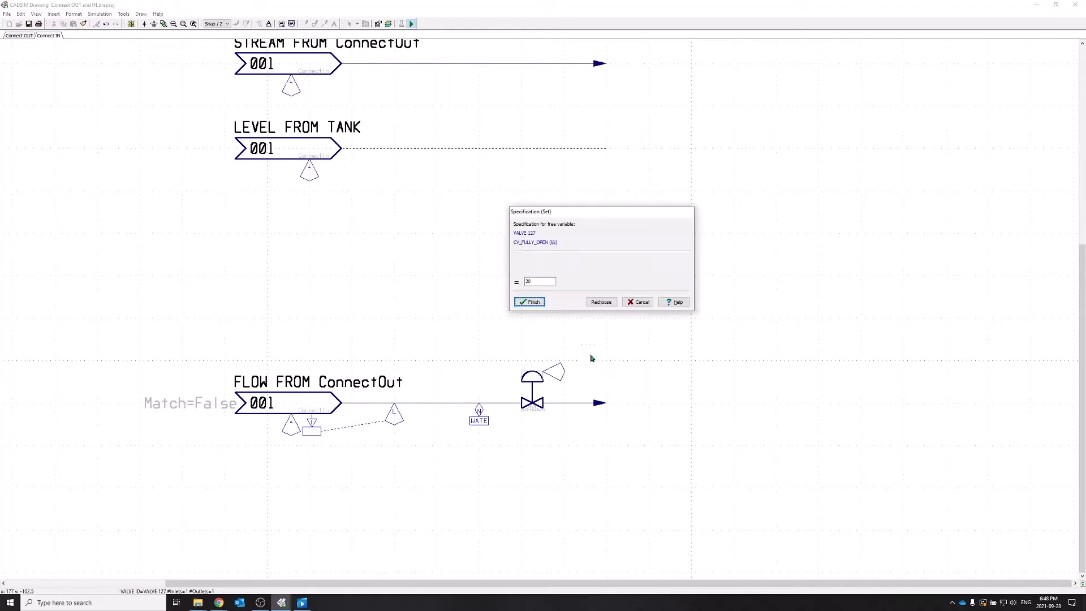
pyautogui.click(543, 279)
pyautogui.write('100')
pyautogui.click(542, 302)
# Add the valve's LINEARITY at 100% to the same multiple specification, and leave POSITION unspecified.
pyautogui.click(549, 331)
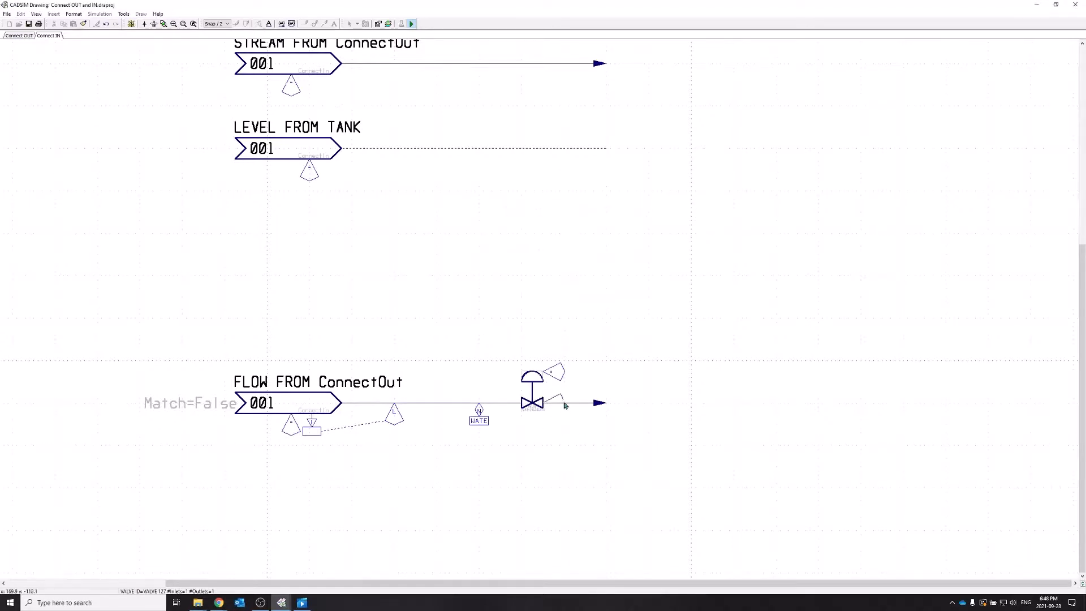
pyautogui.click(551, 373)
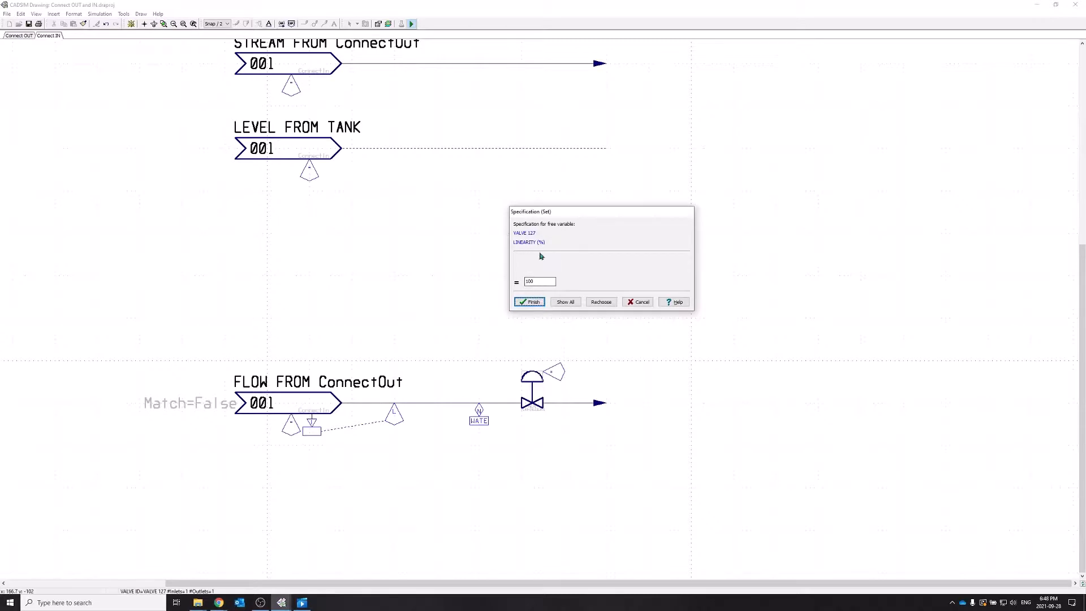
pyautogui.click(531, 303)
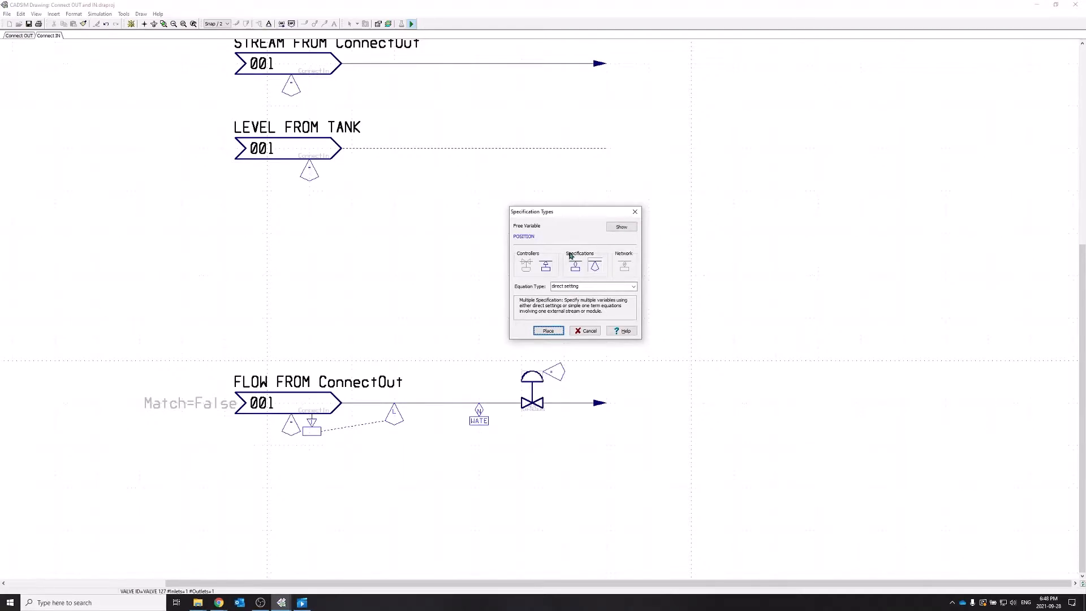
pyautogui.moveTo(583, 216); pyautogui.dragTo(646, 210)
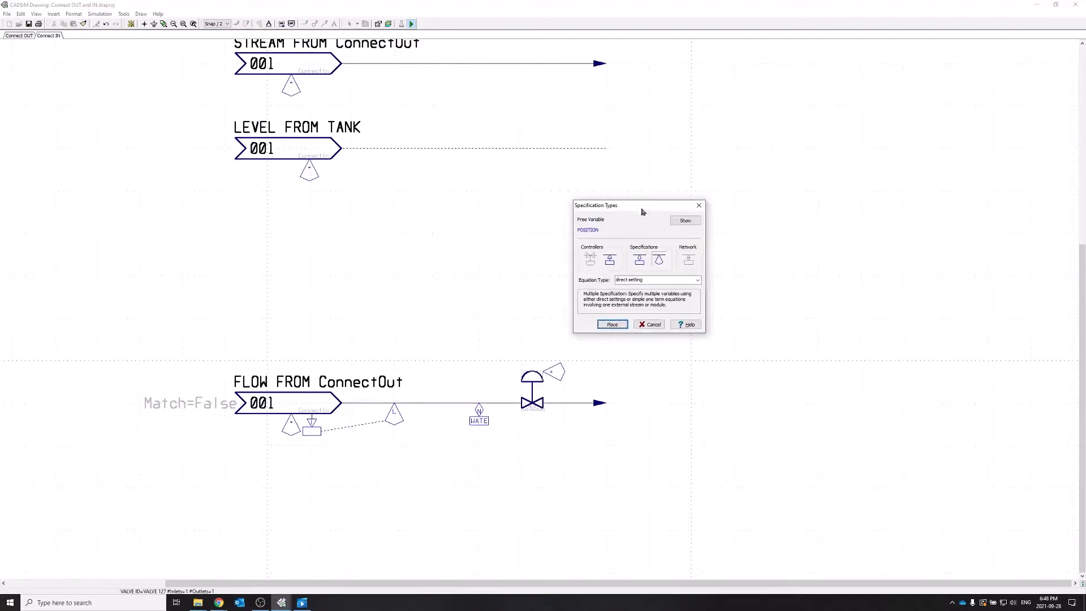
pyautogui.click(650, 326)
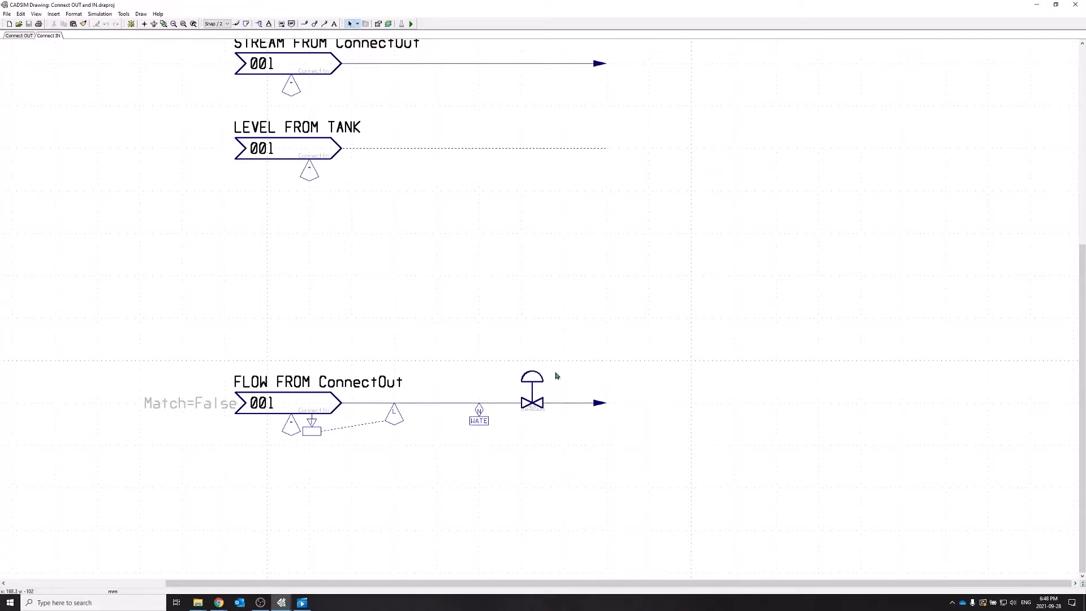
# Move the multiple specification down against the valve actuator, then shift the valve slightly upstream along the FLOW FROM ConnectOut line.
pyautogui.doubleClick(549, 375)
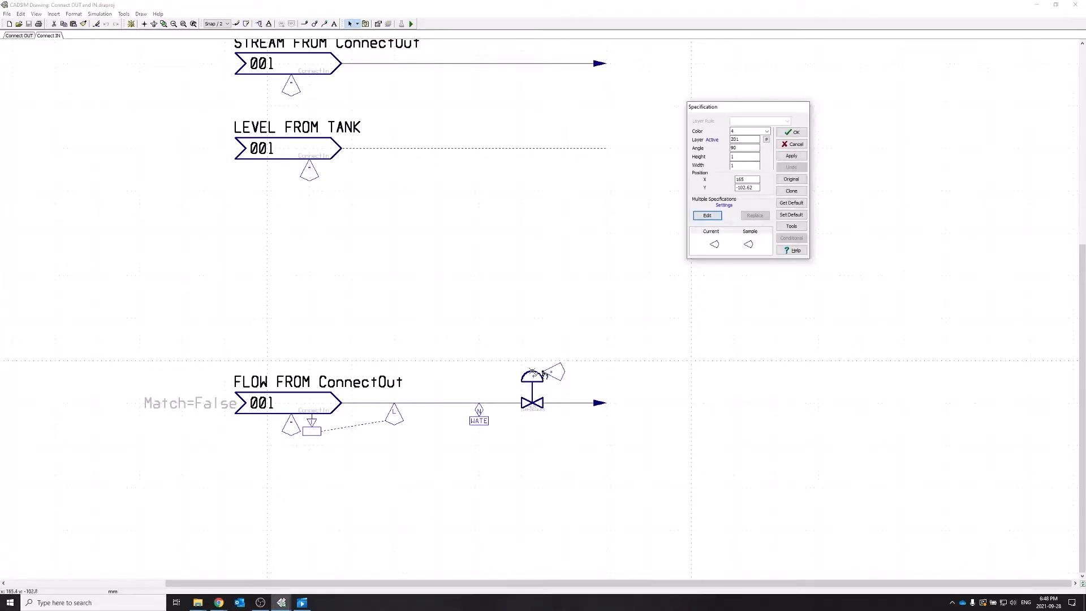
pyautogui.moveTo(546, 372); pyautogui.dragTo(540, 380)
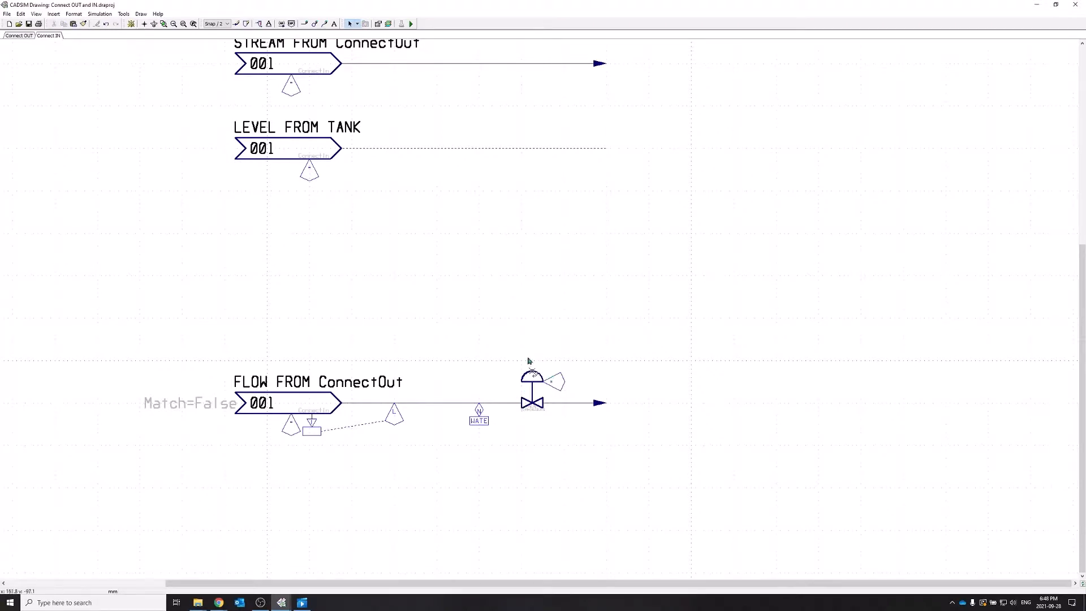
pyautogui.doubleClick(553, 393)
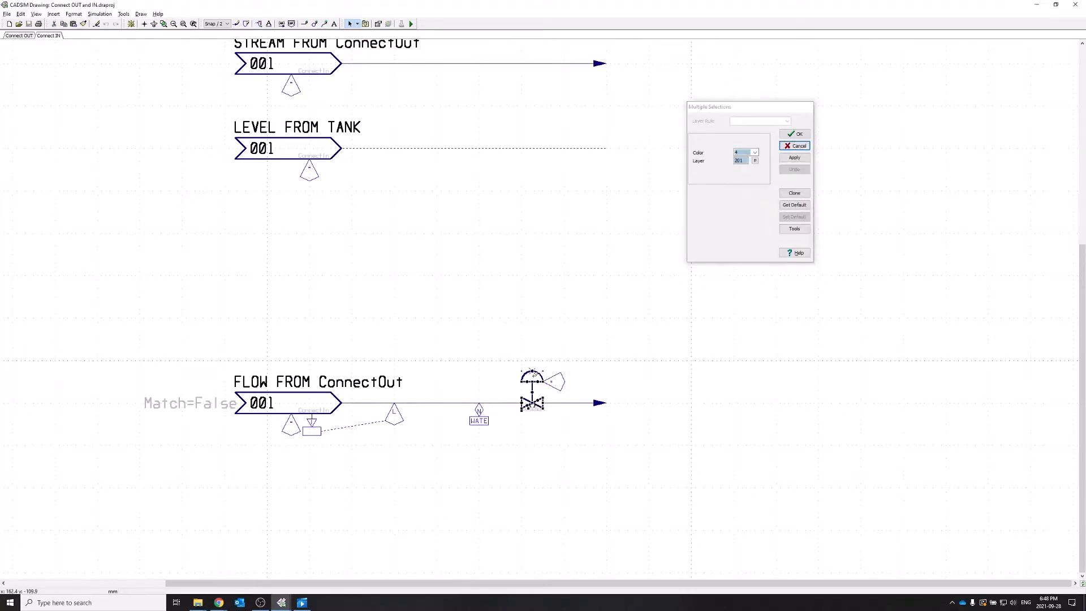
pyautogui.moveTo(530, 379); pyautogui.dragTo(520, 379)
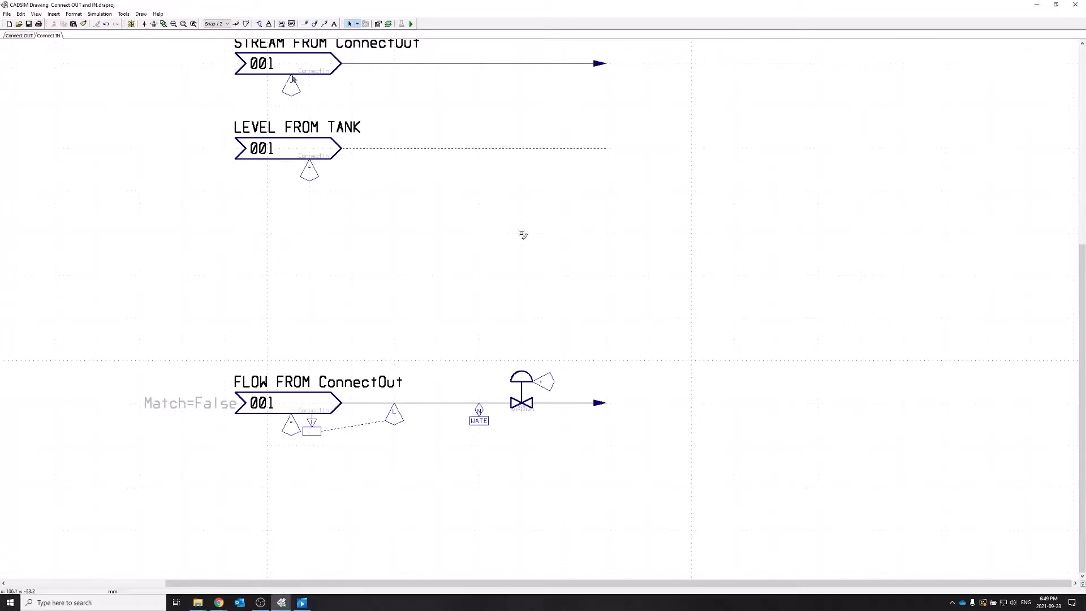
# Choose the Controllers part from the Process library as a PIDController with the ComputerFunction style.
pyautogui.click(260, 24)
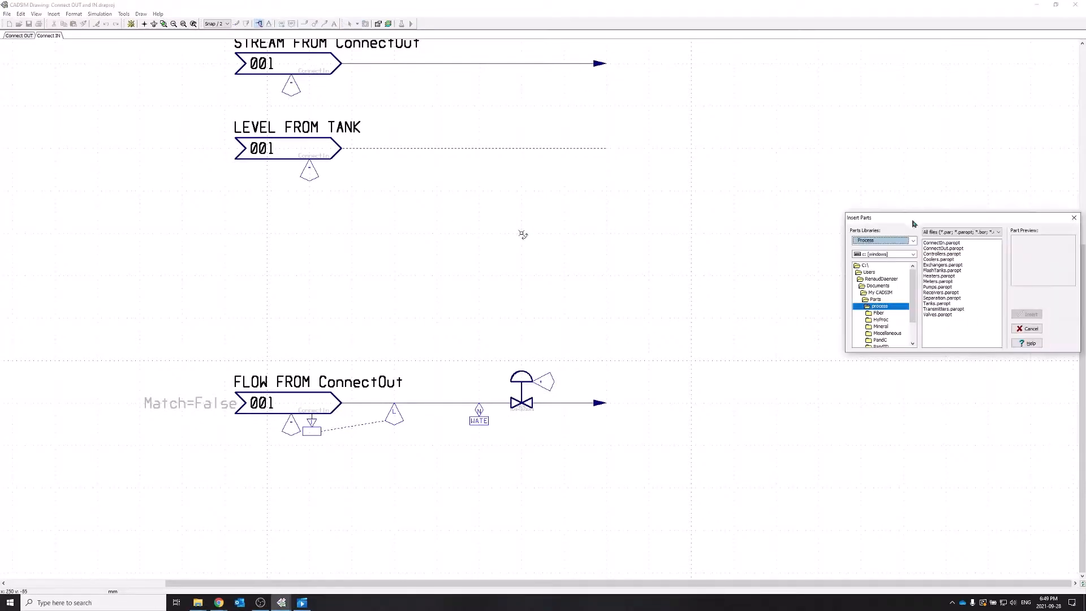
pyautogui.moveTo(910, 220); pyautogui.dragTo(651, 174)
pyautogui.click(677, 207)
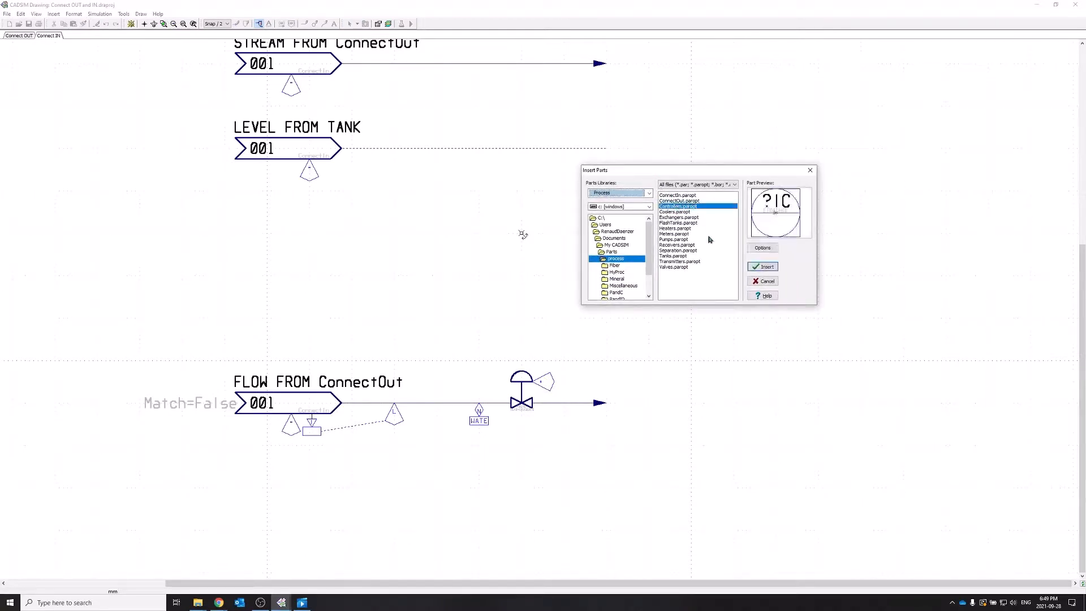
pyautogui.click(762, 248)
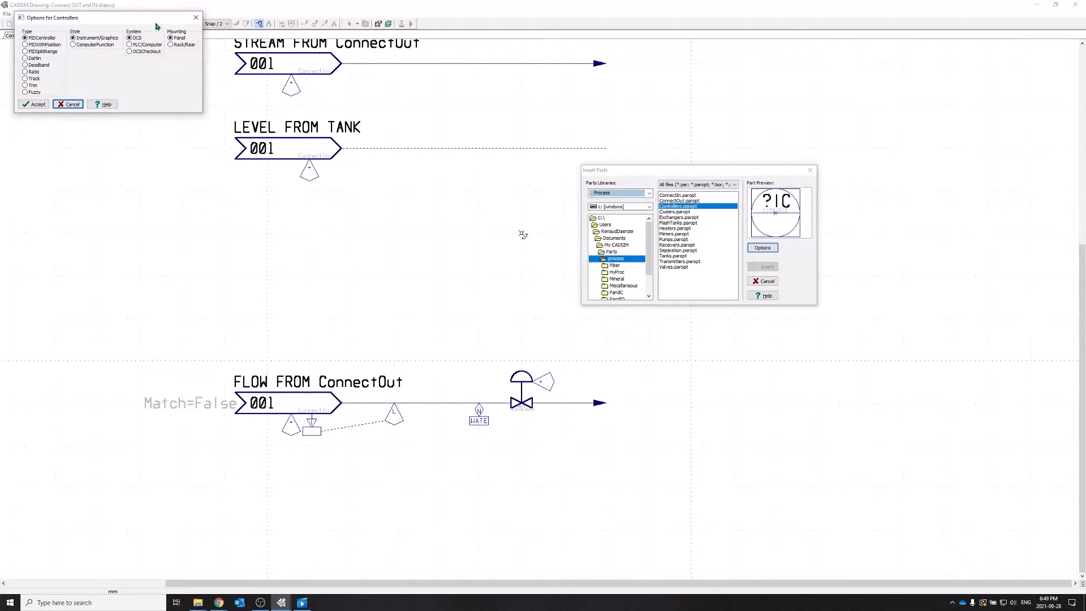
pyautogui.moveTo(157, 24); pyautogui.dragTo(480, 219)
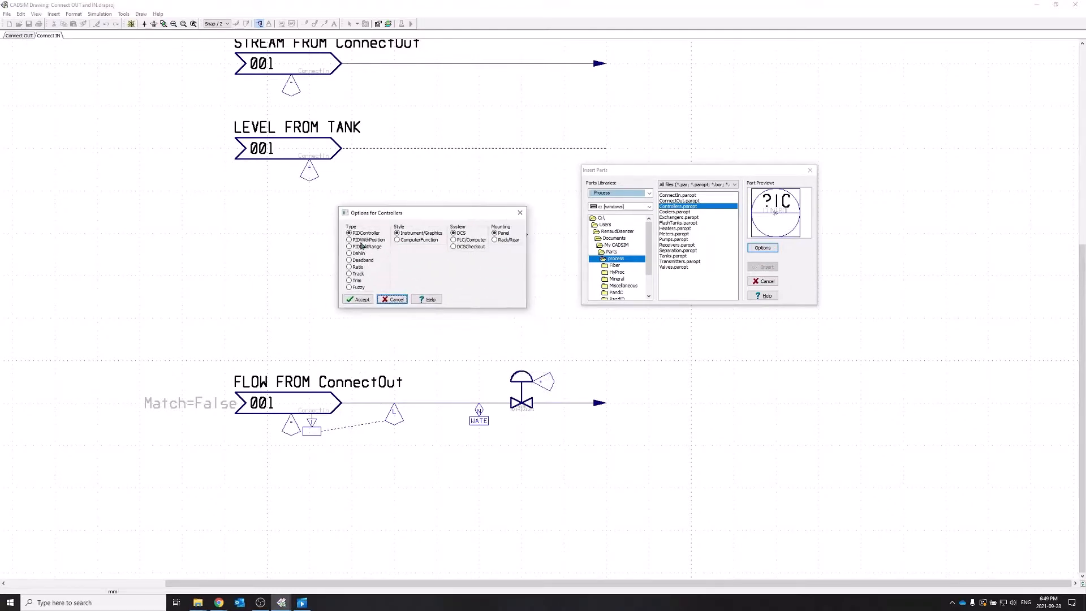
pyautogui.click(412, 240)
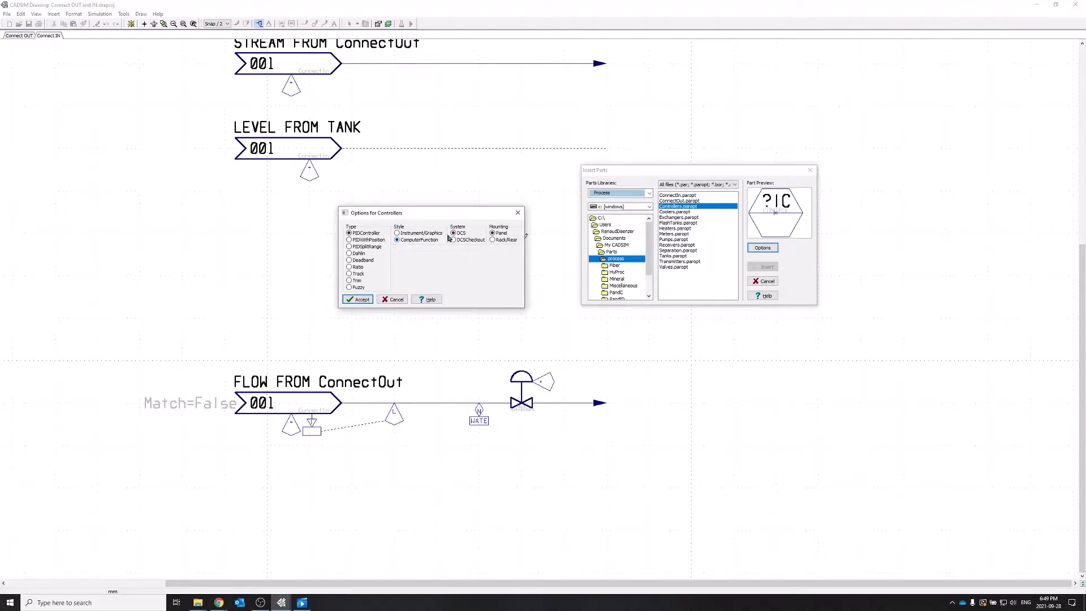
pyautogui.click(347, 298)
# Place the controller directly above the valve, without scaling or mirroring, and name it 1000.
pyautogui.click(763, 267)
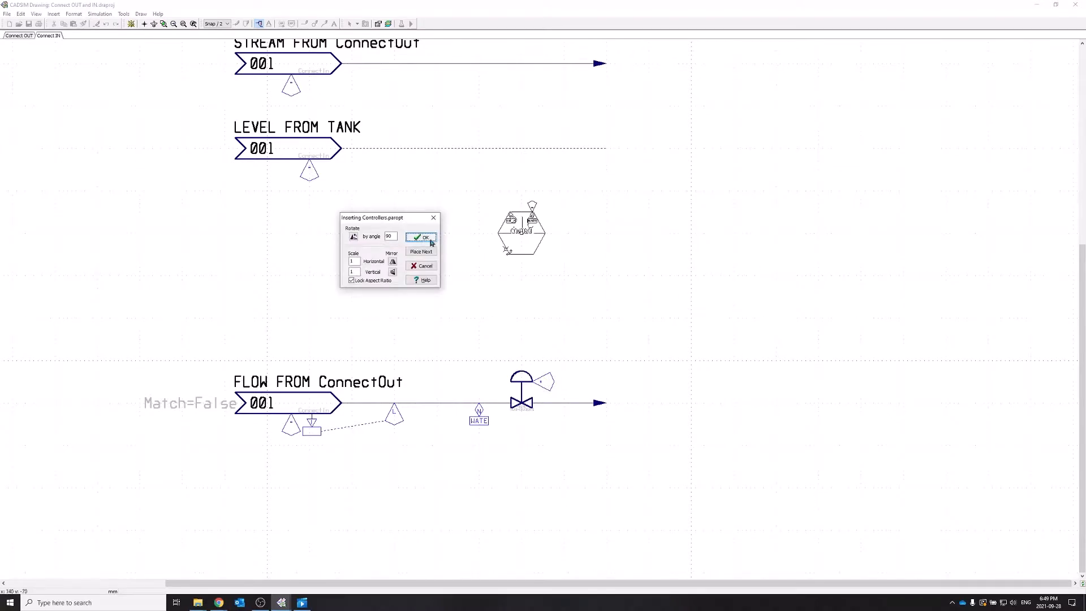
pyautogui.click(424, 237)
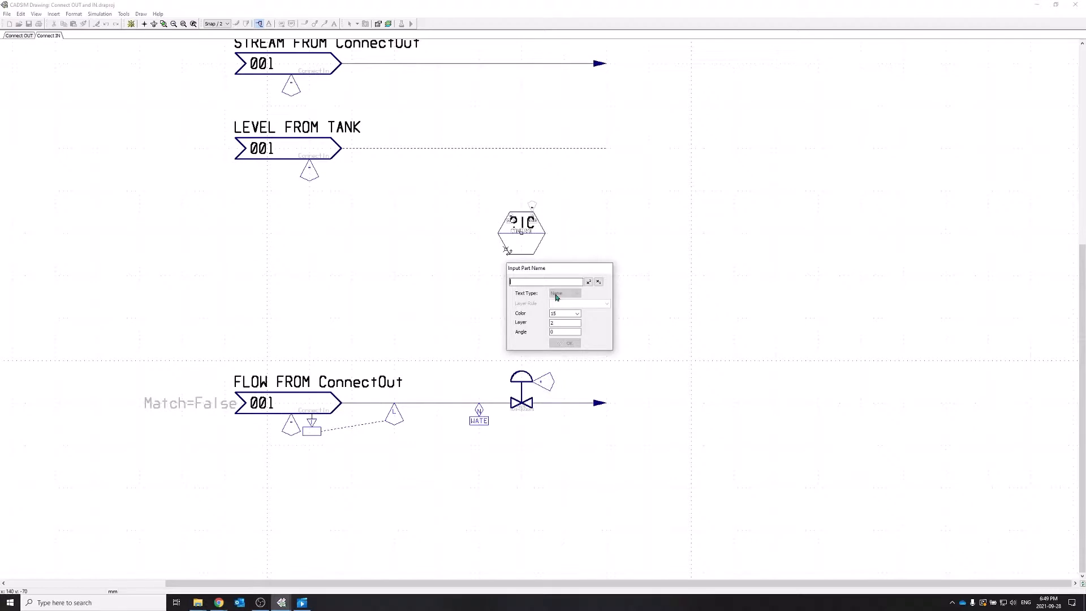
pyautogui.write('1000')
pyautogui.click(566, 343)
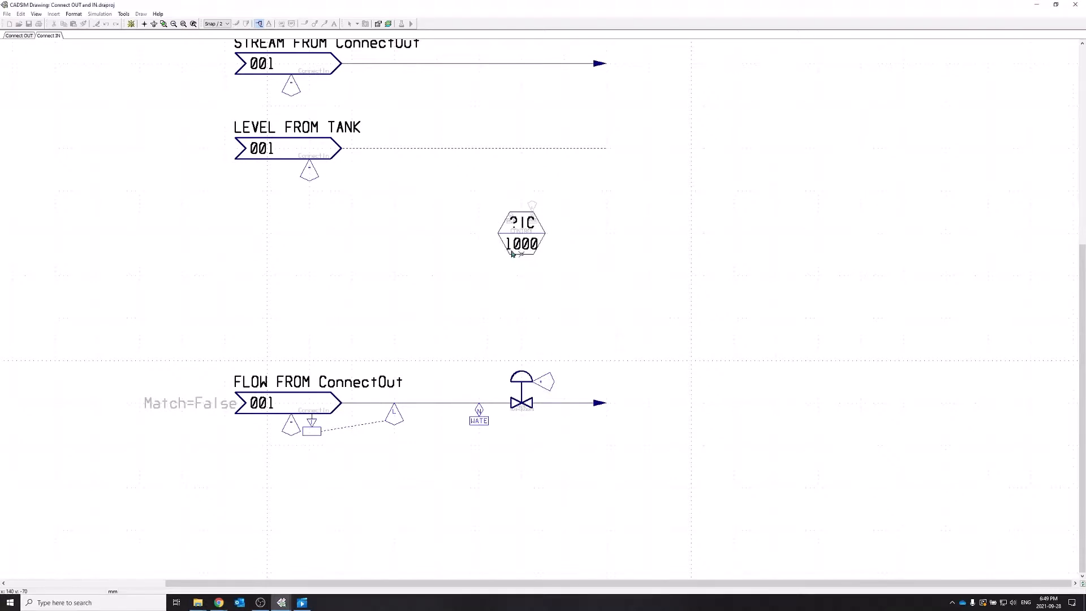
# Change the controller's ?IC label text to LIC.
pyautogui.doubleClick(512, 222)
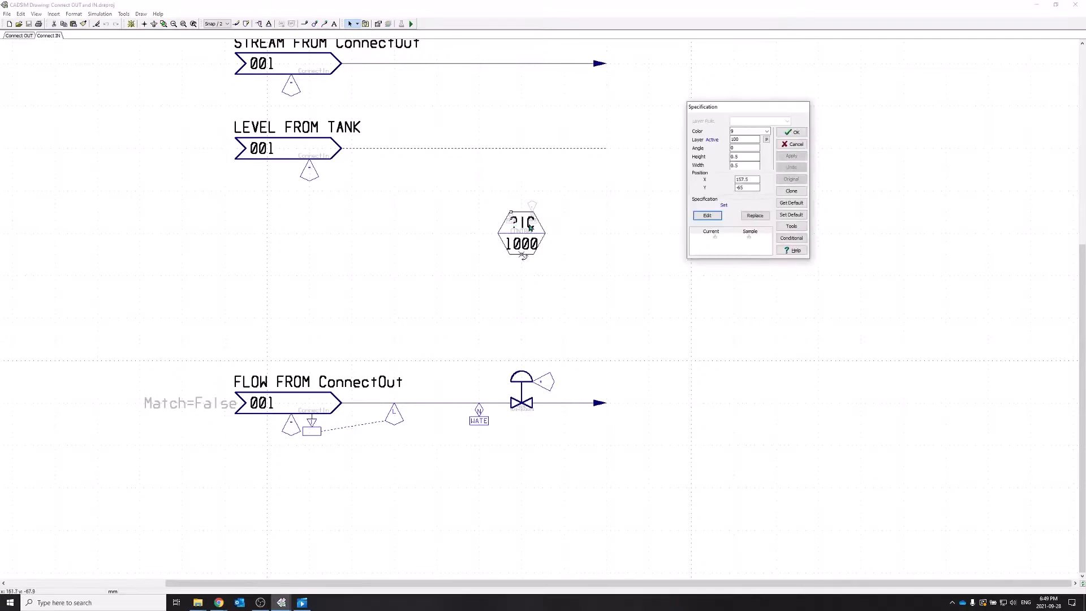
pyautogui.press('Escape')
pyautogui.doubleClick(530, 227)
pyautogui.press('Escape')
pyautogui.doubleClick(530, 227)
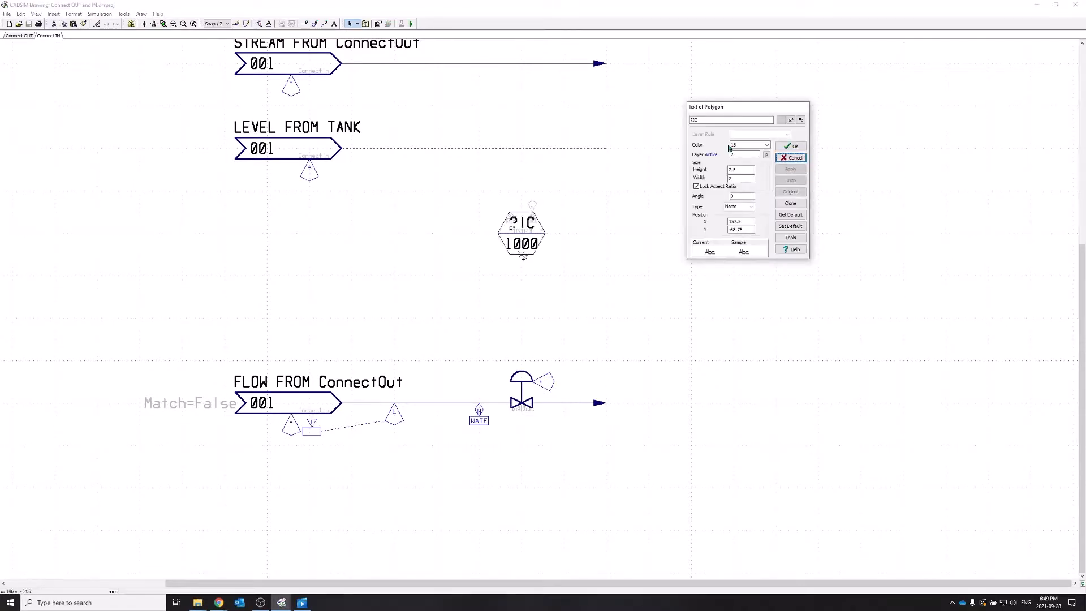
pyautogui.click(691, 119)
pyautogui.press('Delete')
pyautogui.write('L')
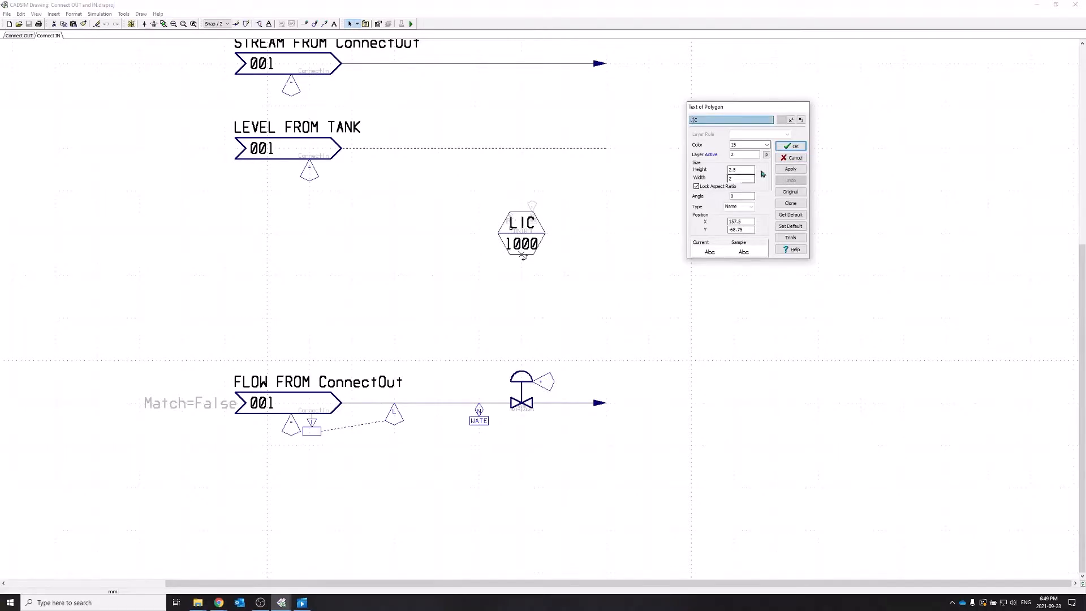
pyautogui.press('Return')
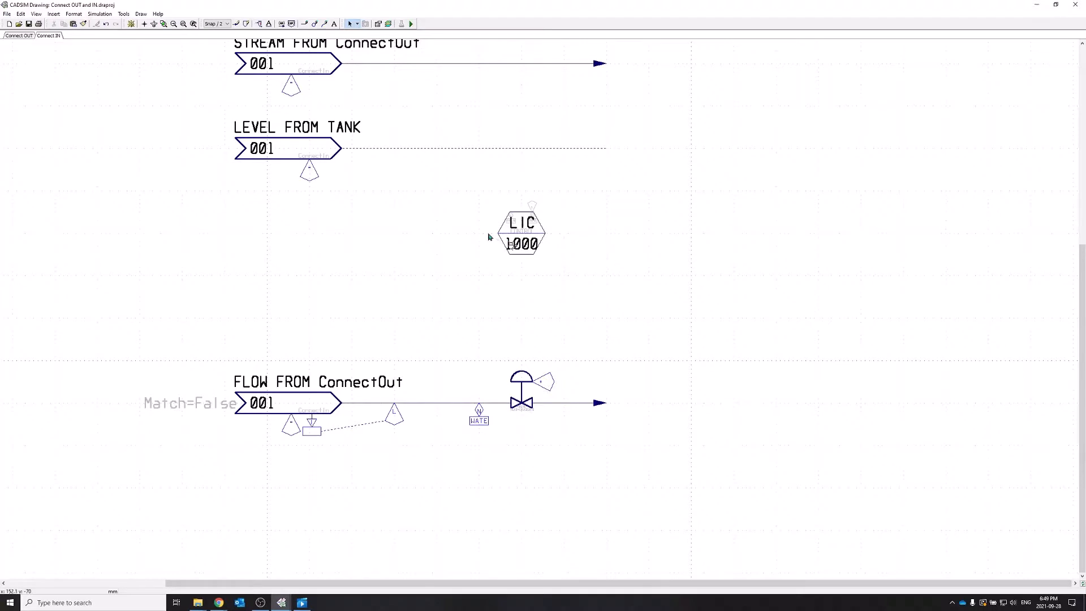
# Move the LEVEL FROM TANK connector level with the LIC 1000 controller and attach its signal line's free end to the controller.
pyautogui.moveTo(219, 112); pyautogui.dragTo(323, 234)
pyautogui.click(585, 156)
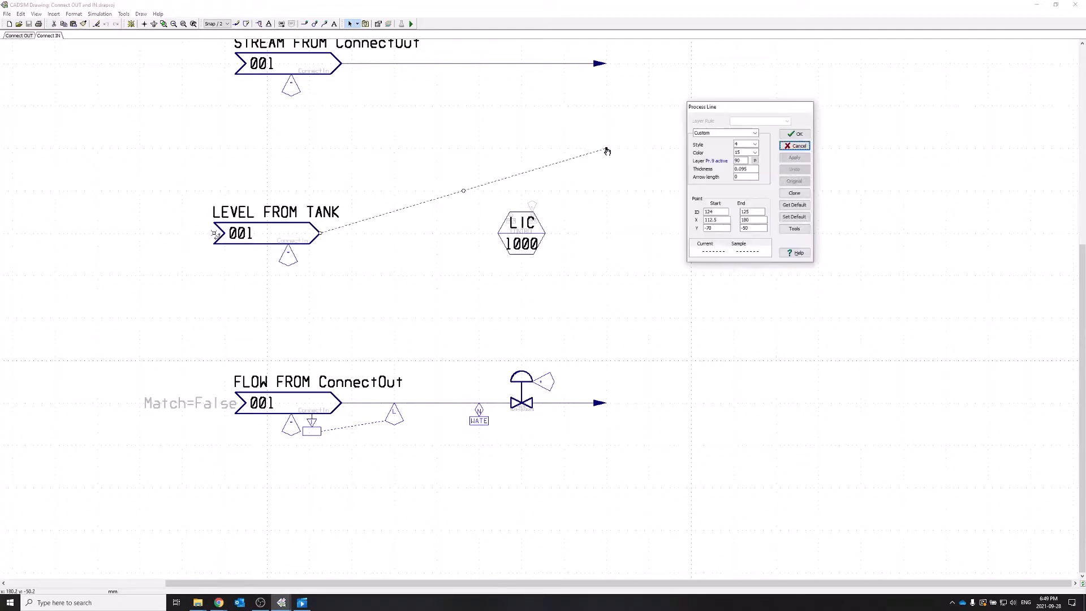
pyautogui.moveTo(606, 149); pyautogui.dragTo(498, 233)
pyautogui.click(543, 269)
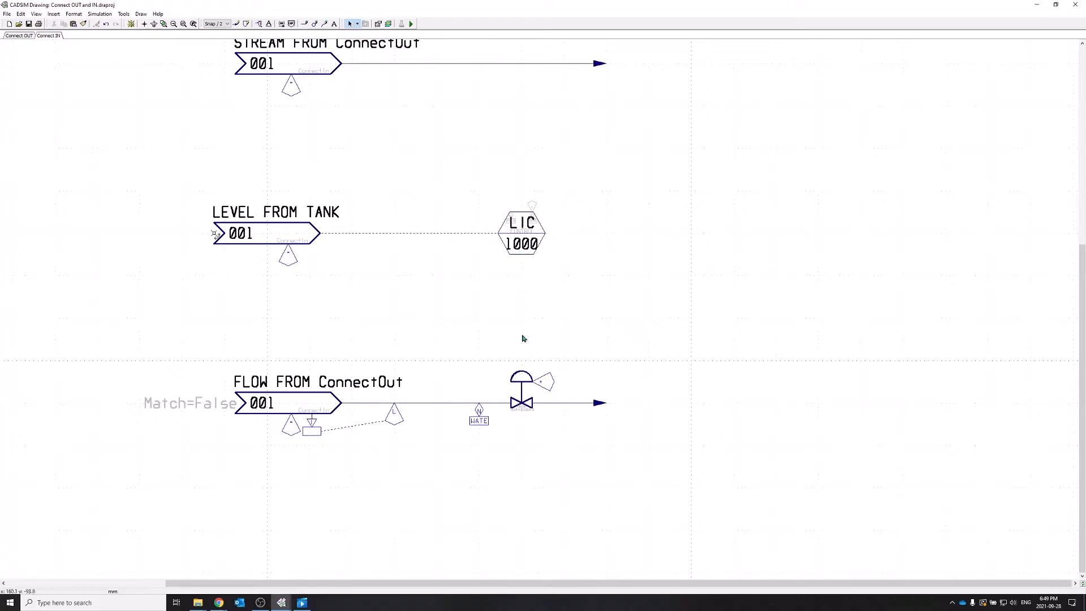
# Save Connect IN, enter simulation mode and place an equate to another variable specification for POSITION above the valve.
pyautogui.click(413, 26)
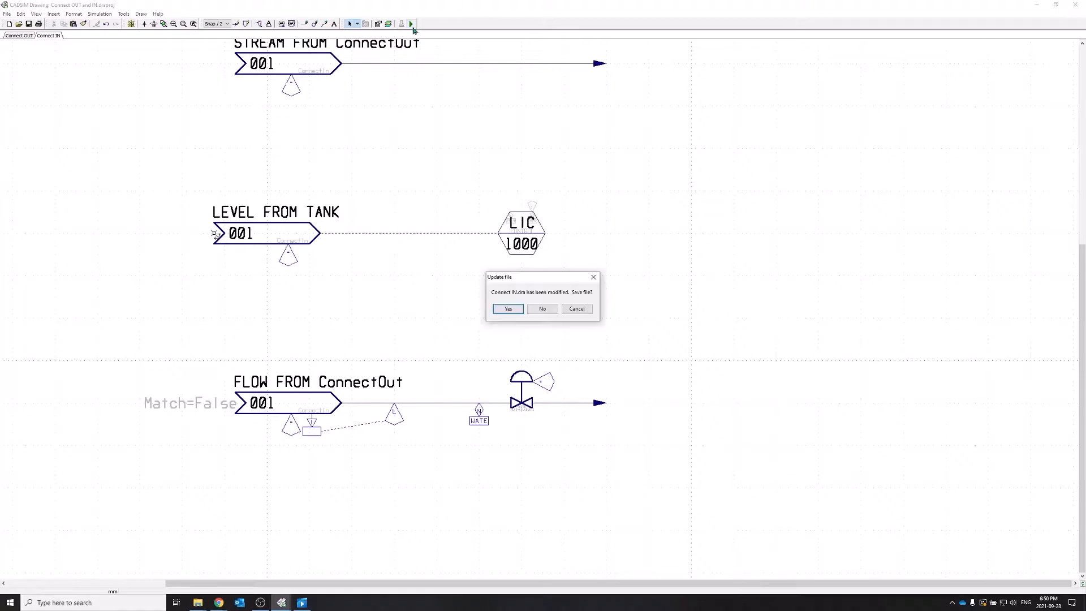
pyautogui.click(507, 309)
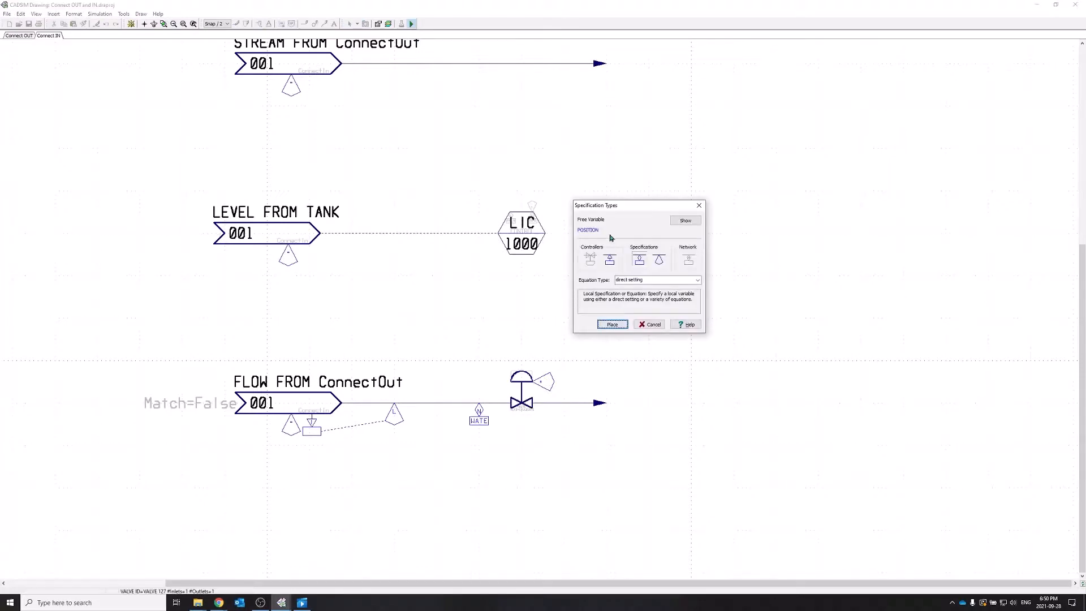
pyautogui.click(641, 281)
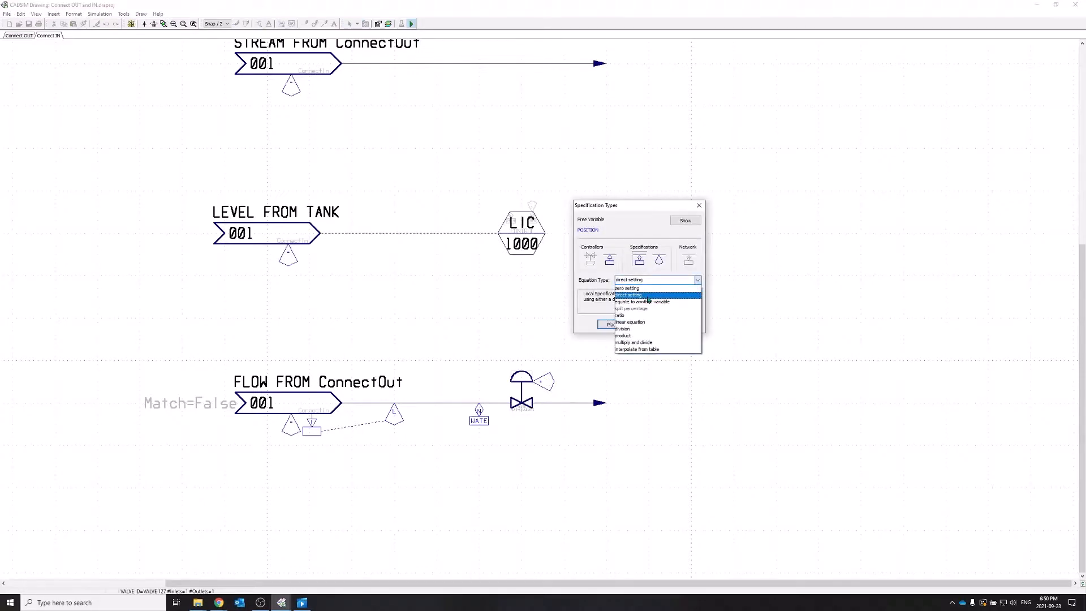
pyautogui.click(648, 296)
pyautogui.click(622, 322)
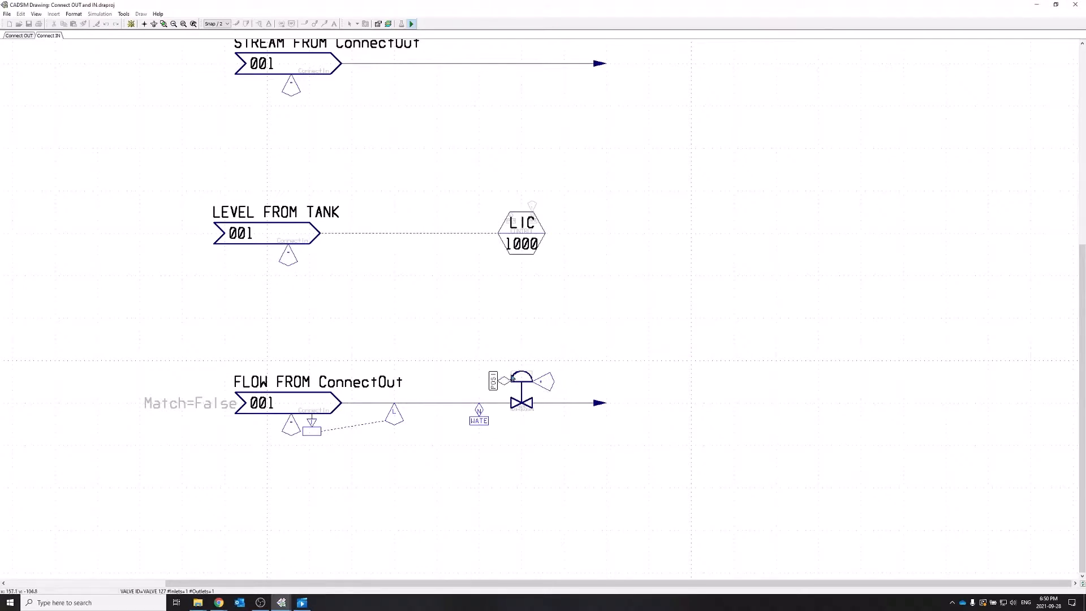
pyautogui.click(521, 361)
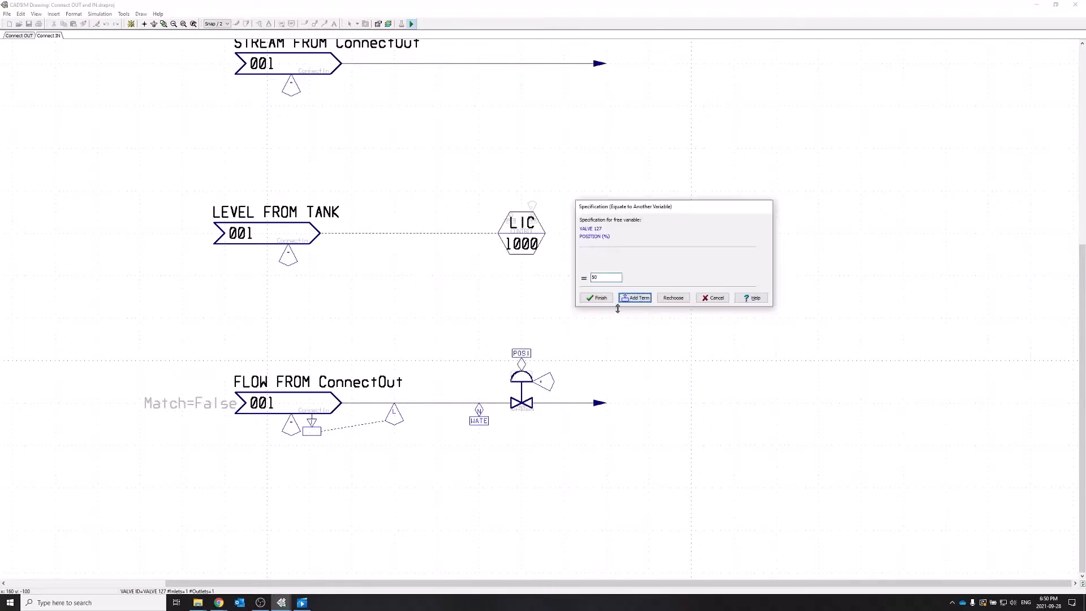
# Equate the valve's POSITION to CURRENT_OUTPUT of the LIC 1000 controller.
pyautogui.click(634, 299)
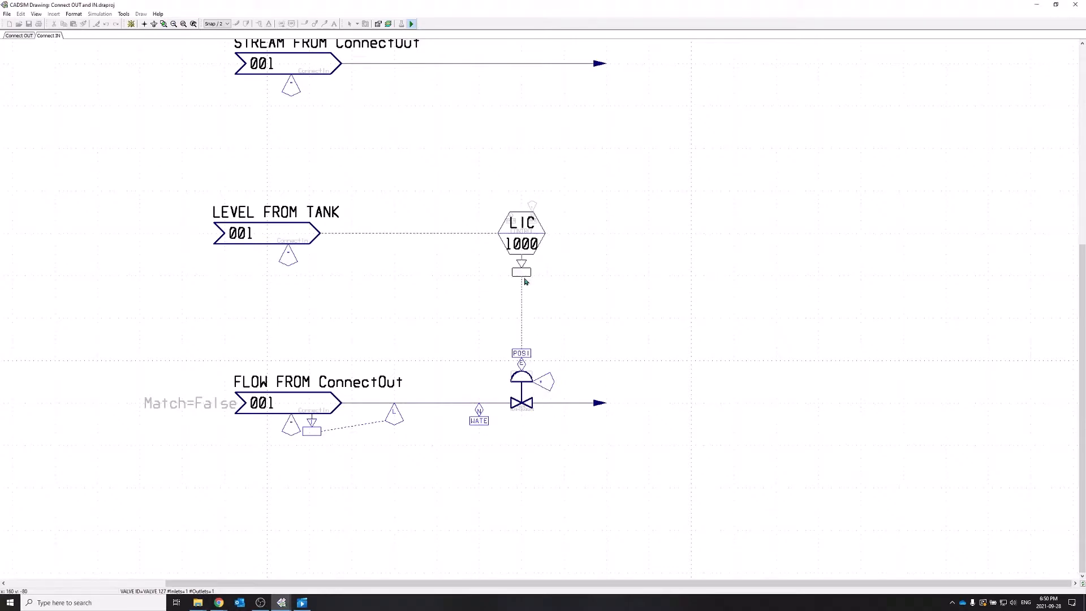
pyautogui.click(527, 279)
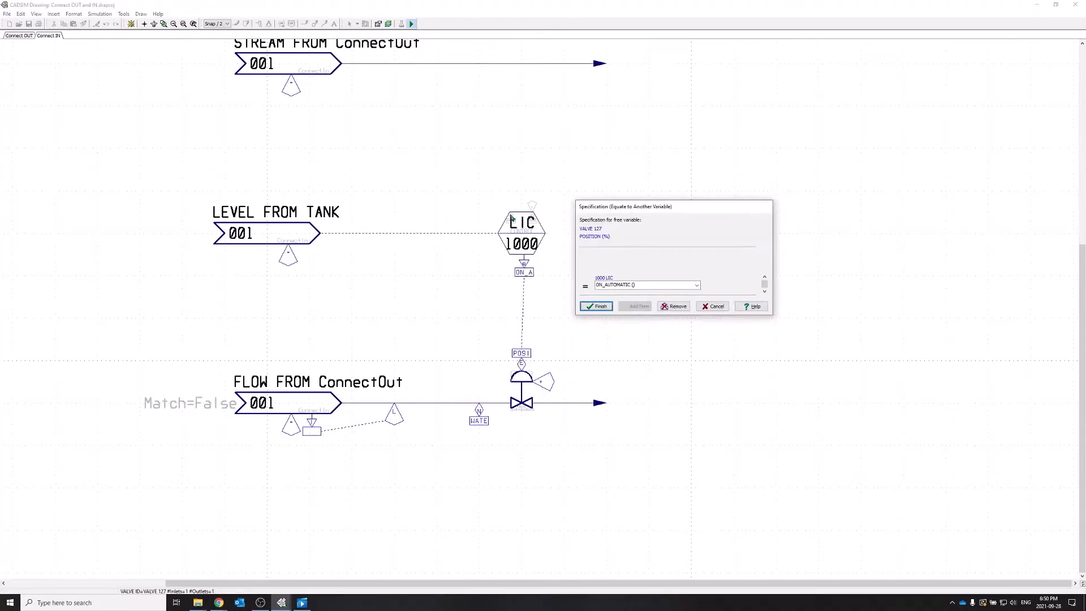
pyautogui.click(612, 287)
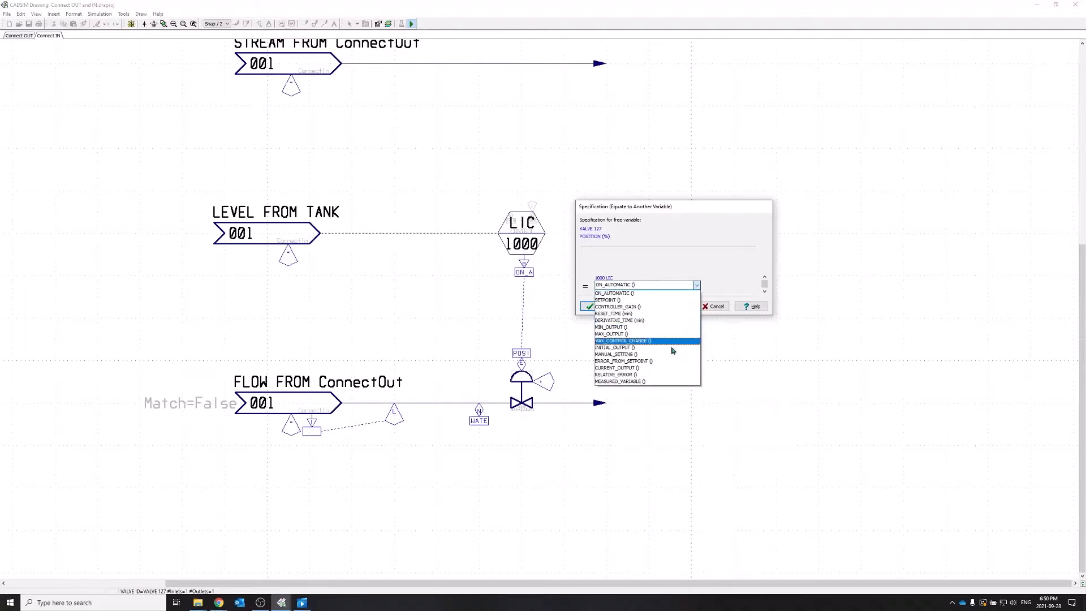
pyautogui.click(635, 369)
pyautogui.click(598, 306)
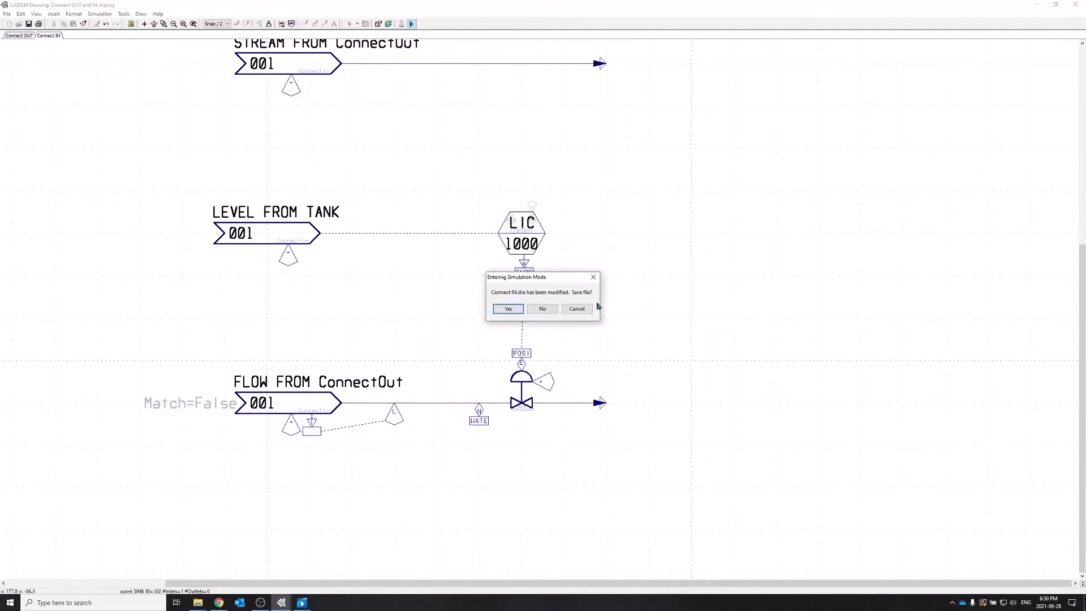
# Save Connect IN, enter simulation mode, run the simulation while viewing Connect OUT and acknowledge the tank's high level alarm.
pyautogui.click(506, 308)
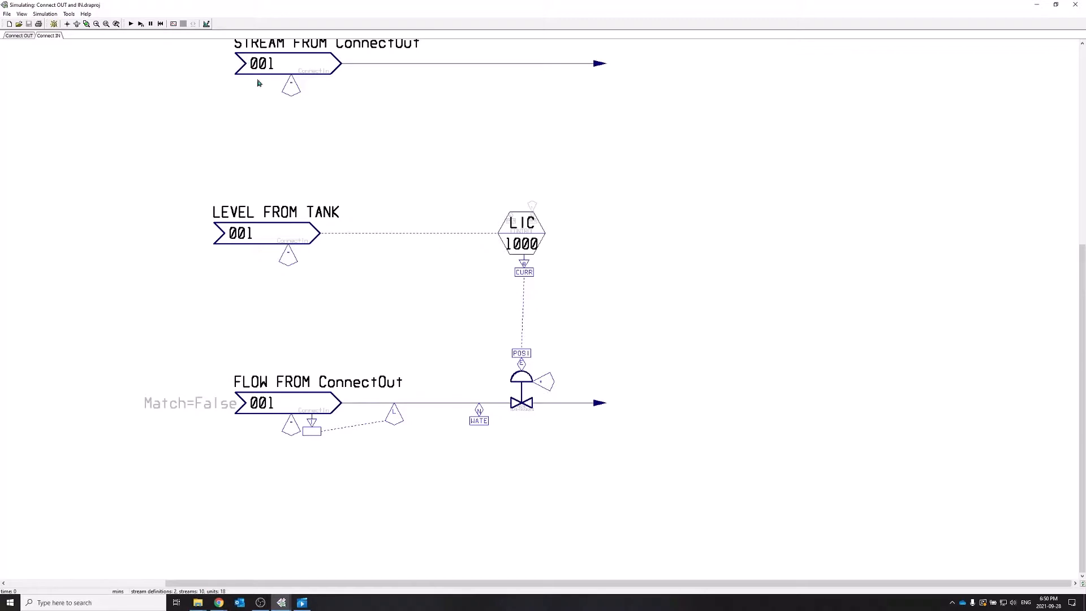
pyautogui.click(22, 35)
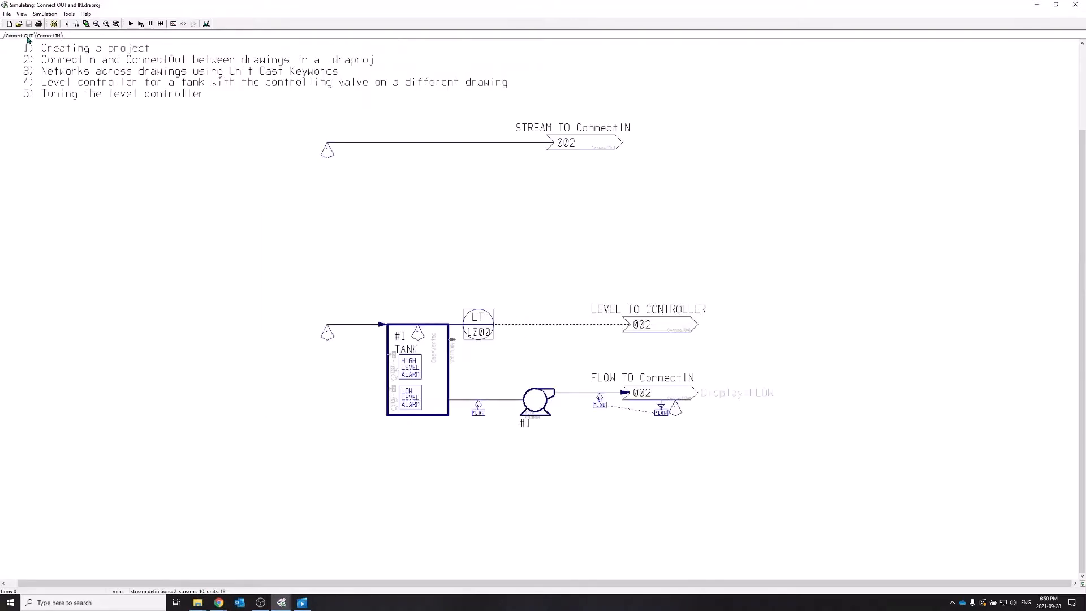
pyautogui.click(129, 24)
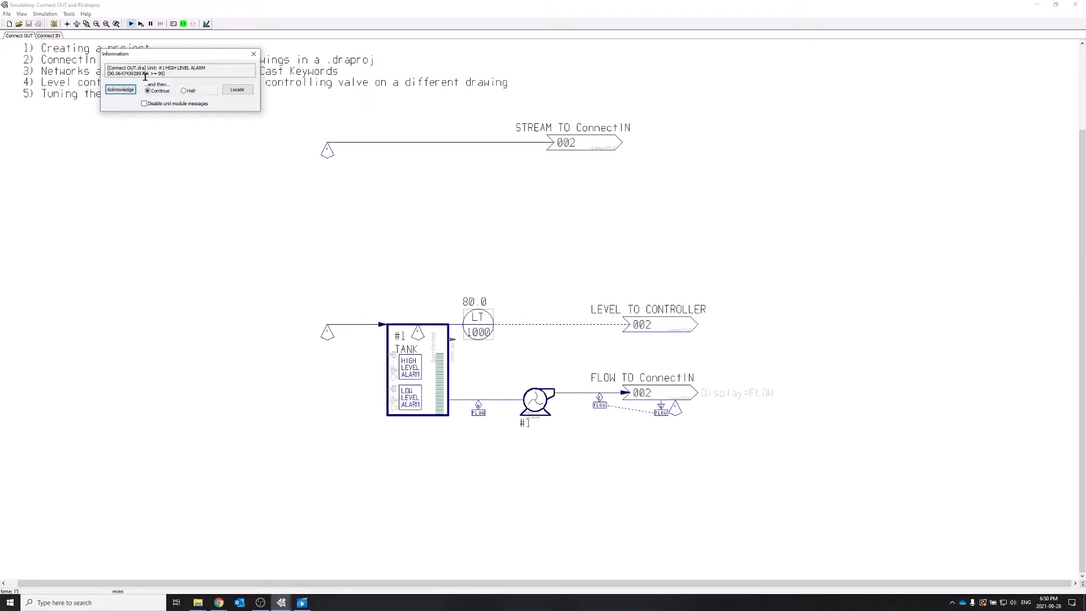
pyautogui.click(120, 90)
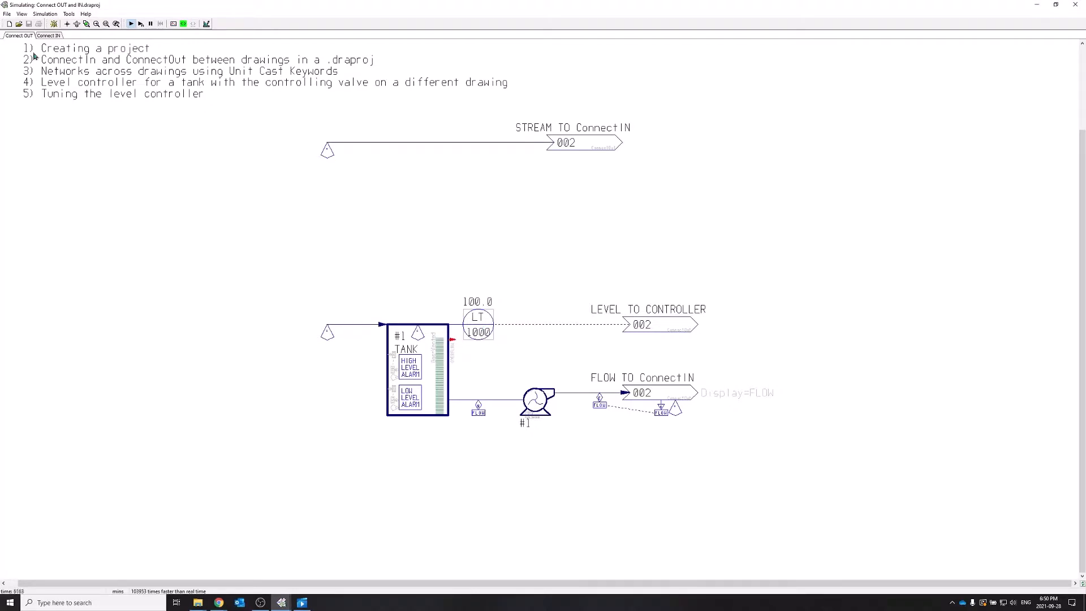
# Open the LIC 1000 controller on Connect IN during the run and switch it to manual mode.
pyautogui.click(49, 36)
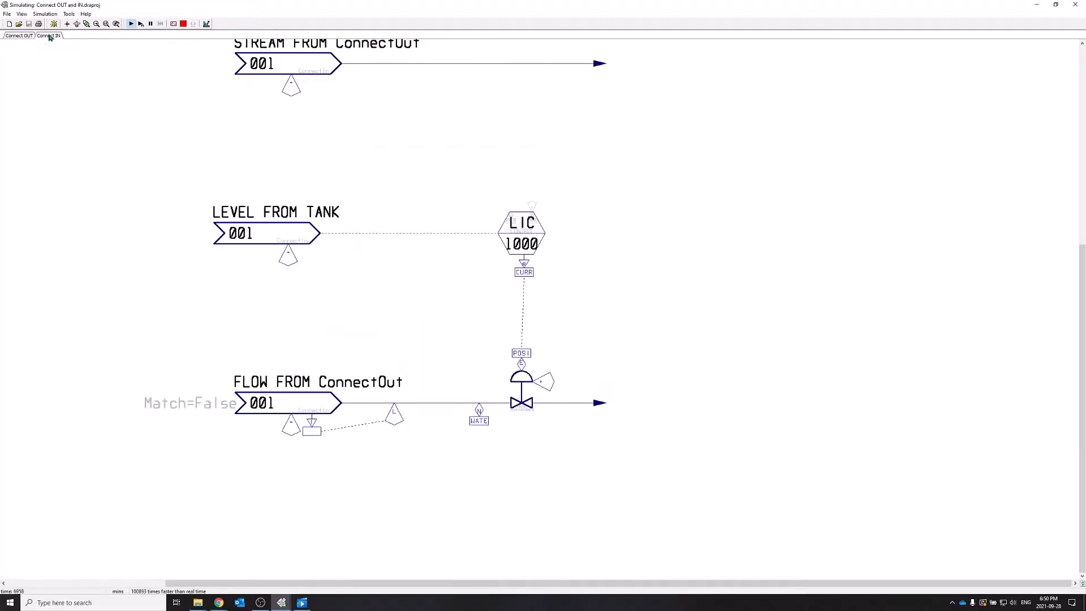
pyautogui.doubleClick(417, 234)
pyautogui.click(120, 81)
pyautogui.doubleClick(522, 232)
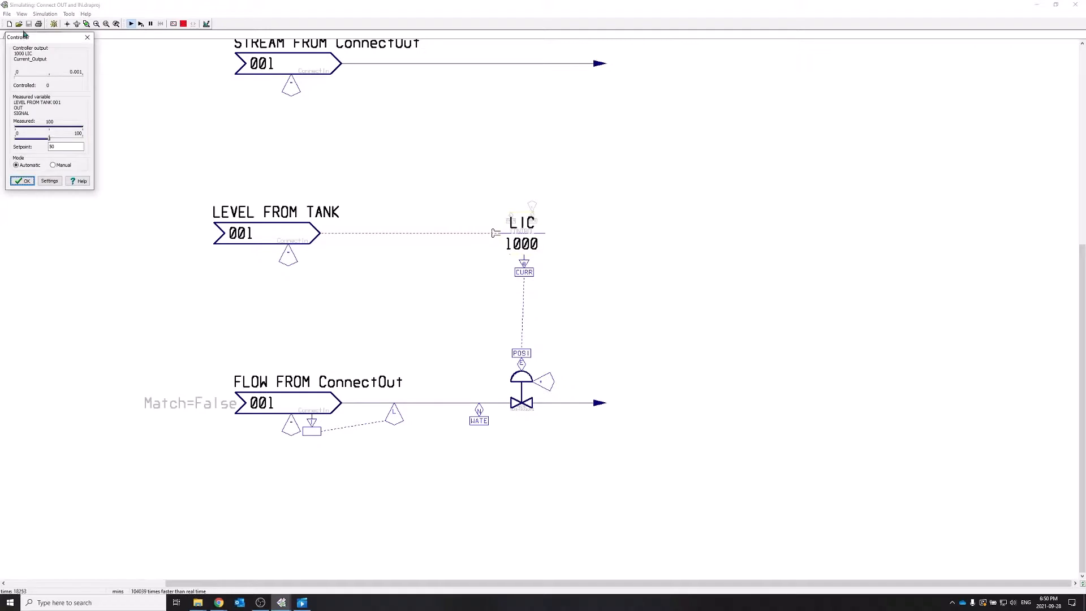
pyautogui.moveTo(24, 34); pyautogui.dragTo(619, 162)
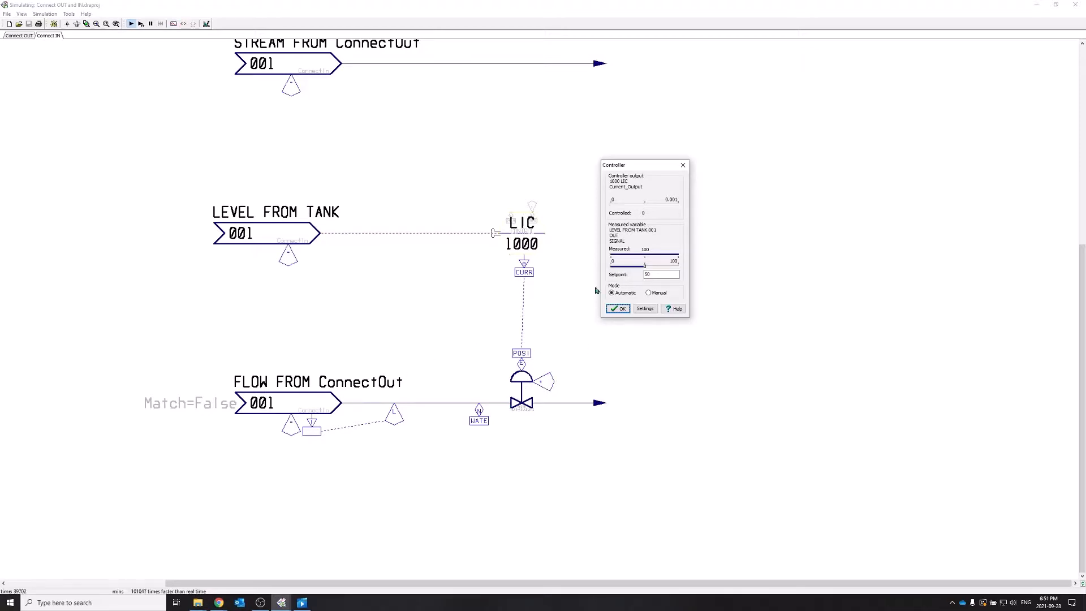
pyautogui.click(650, 294)
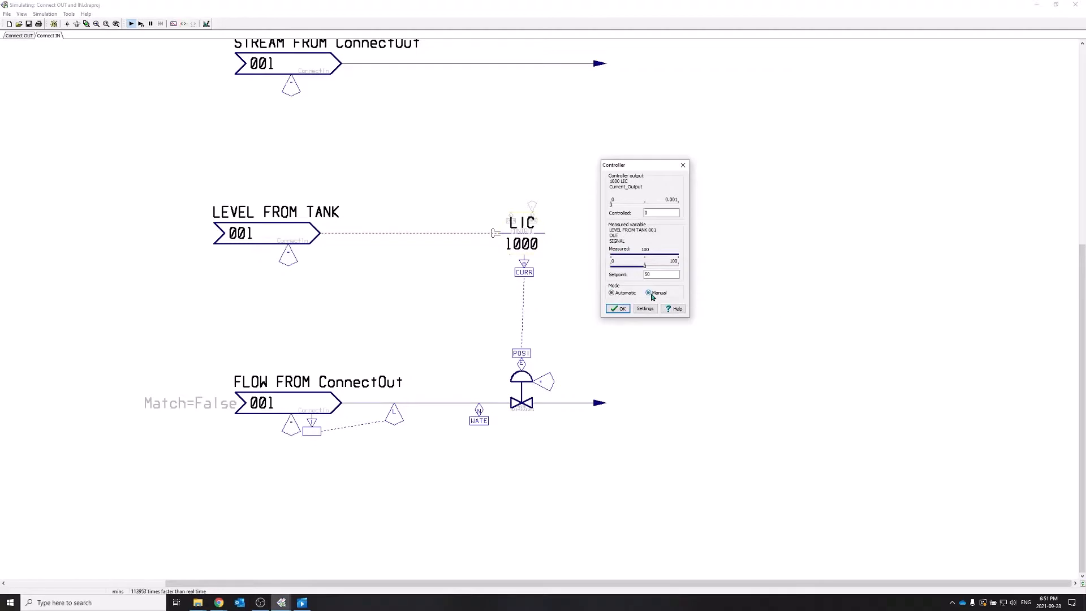
# Set the LIC 1000 controller's manual output to 50.9 and acknowledge the tank's low level alarm.
pyautogui.moveTo(613, 207); pyautogui.dragTo(672, 211)
pyautogui.doubleClick(658, 213)
pyautogui.write('50')
pyautogui.press('Return')
pyautogui.write('.')
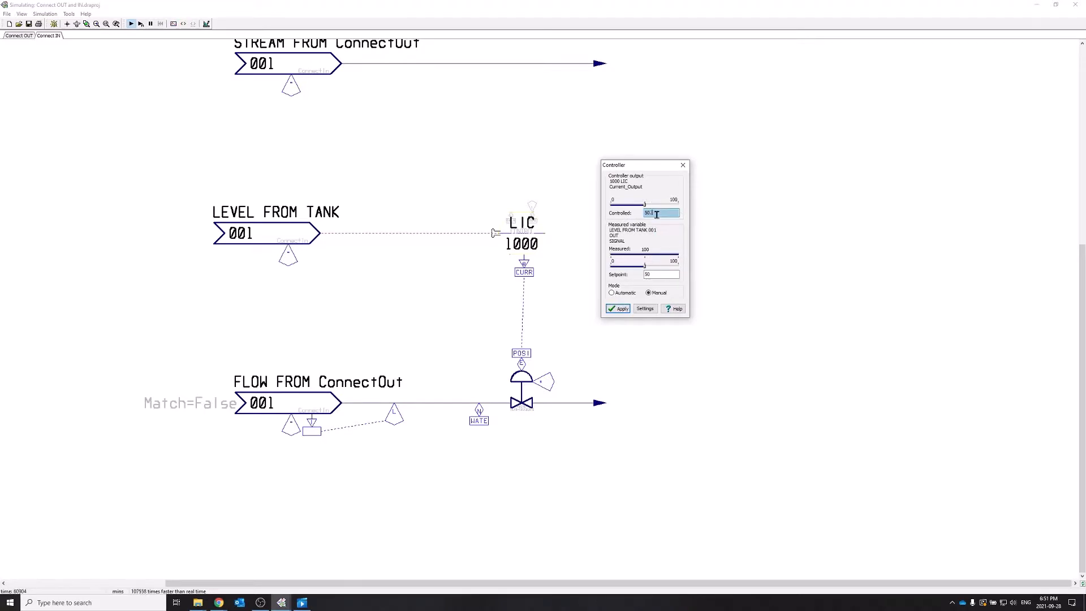
pyautogui.write('9')
pyautogui.press('Return')
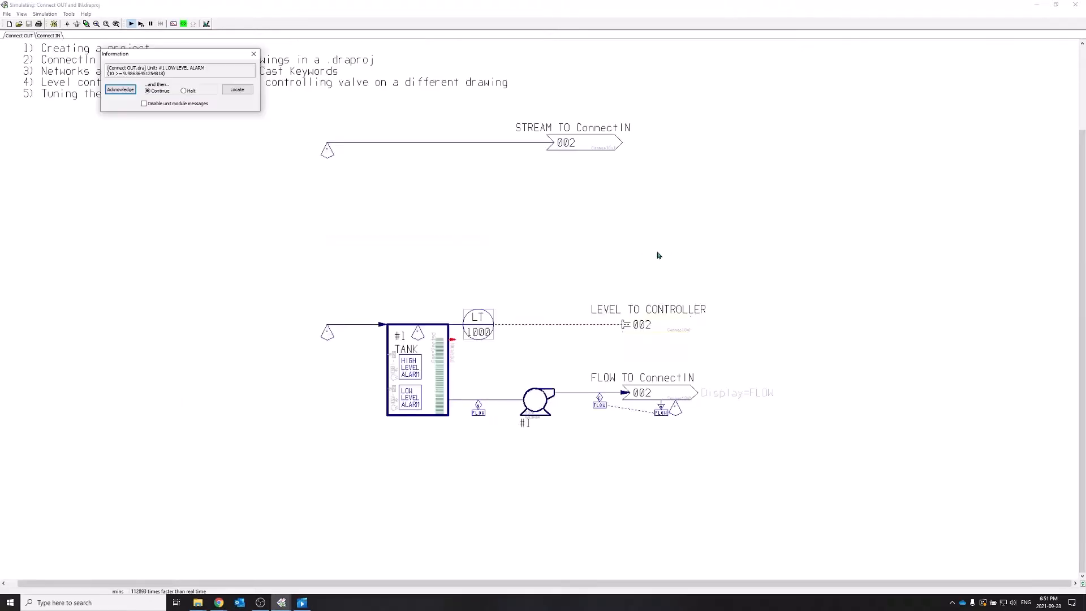
pyautogui.click(121, 89)
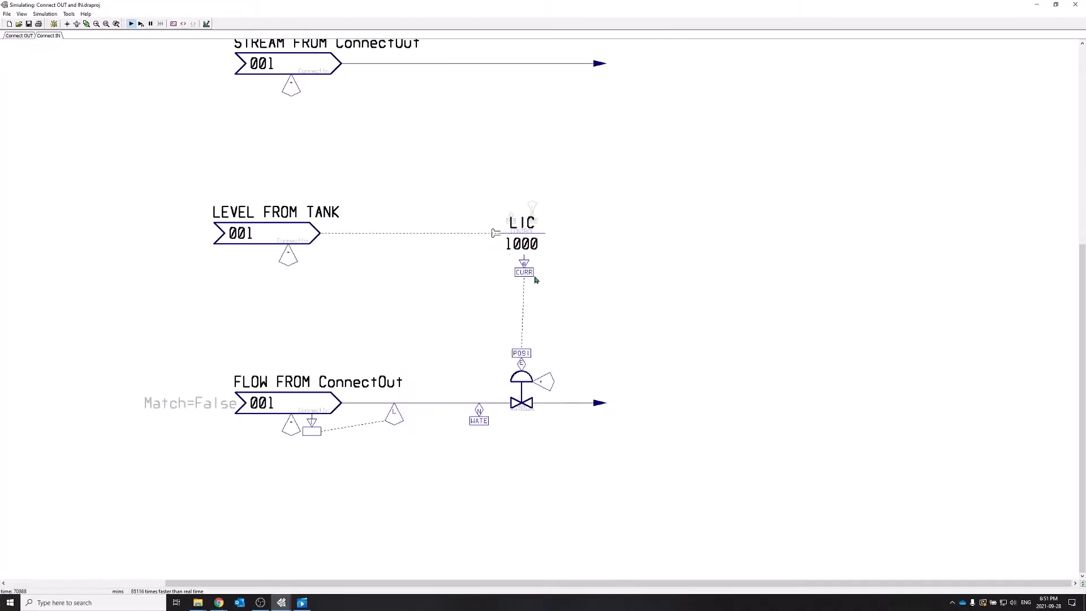
# Reopen the LIC 1000 controller and set its manual output to 50.5.
pyautogui.scroll(2, 235, 228)
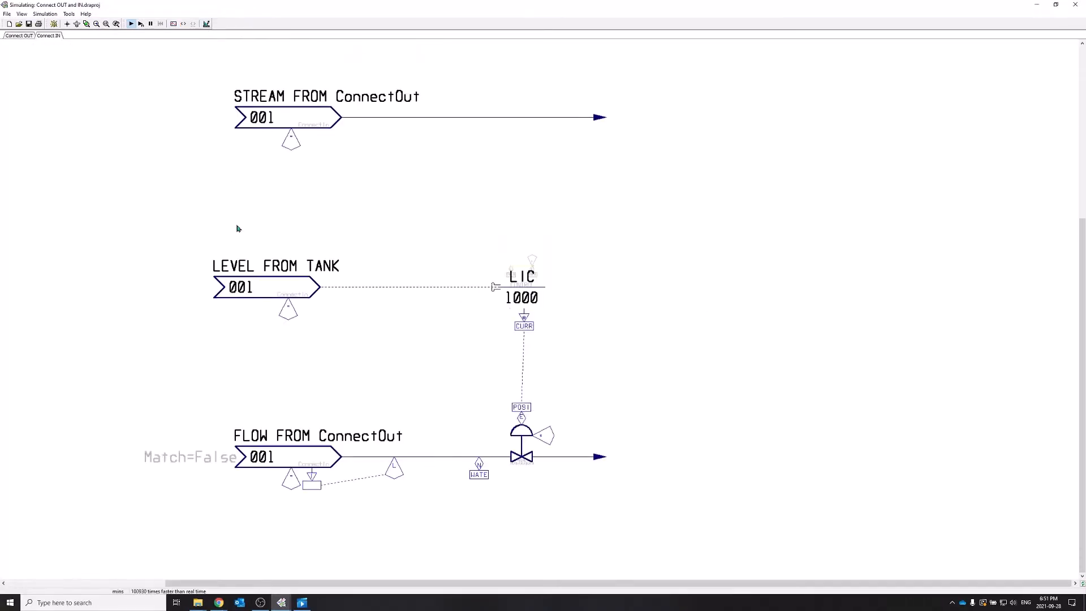
pyautogui.scroll(-3, 237, 230)
pyautogui.scroll(1, 240, 231)
pyautogui.scroll(-2, 238, 229)
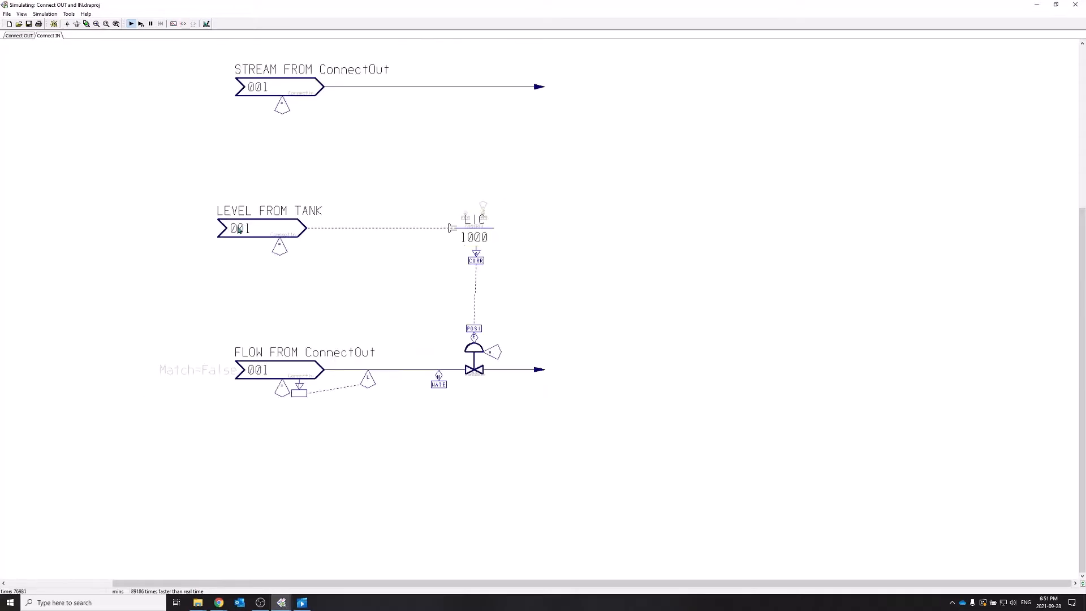
pyautogui.scroll(1, 202, 181)
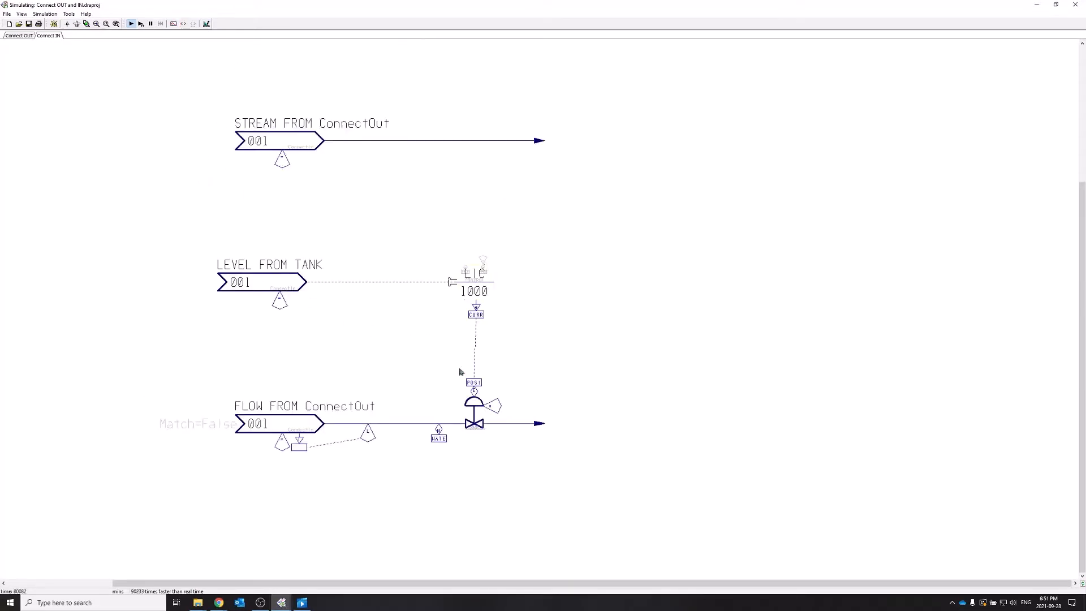
pyautogui.doubleClick(485, 286)
pyautogui.click(658, 213)
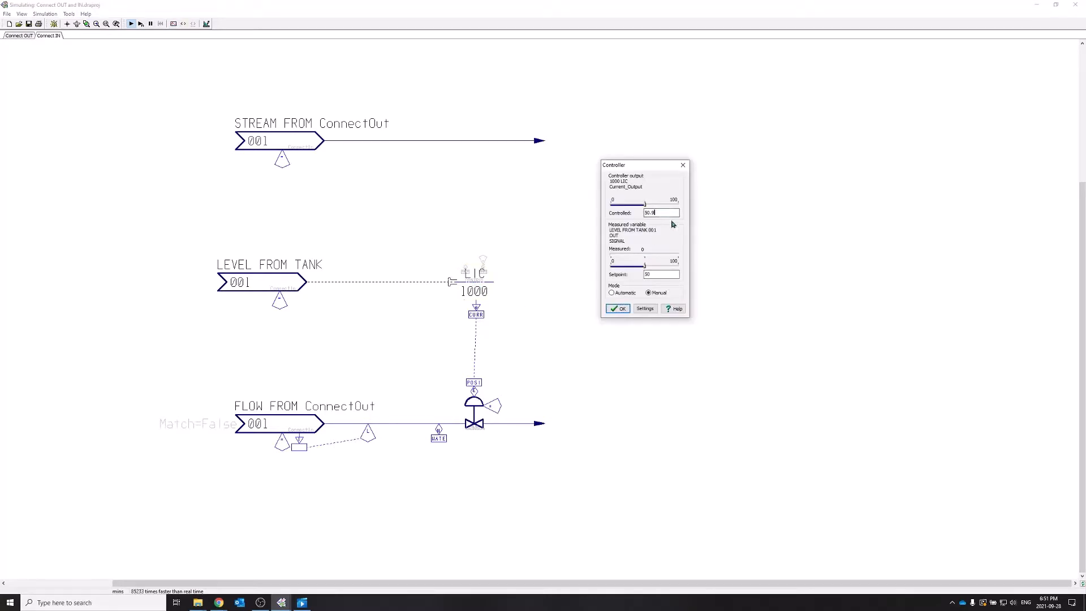
pyautogui.press('BackSpace')
pyautogui.write('5')
pyautogui.press('Return')
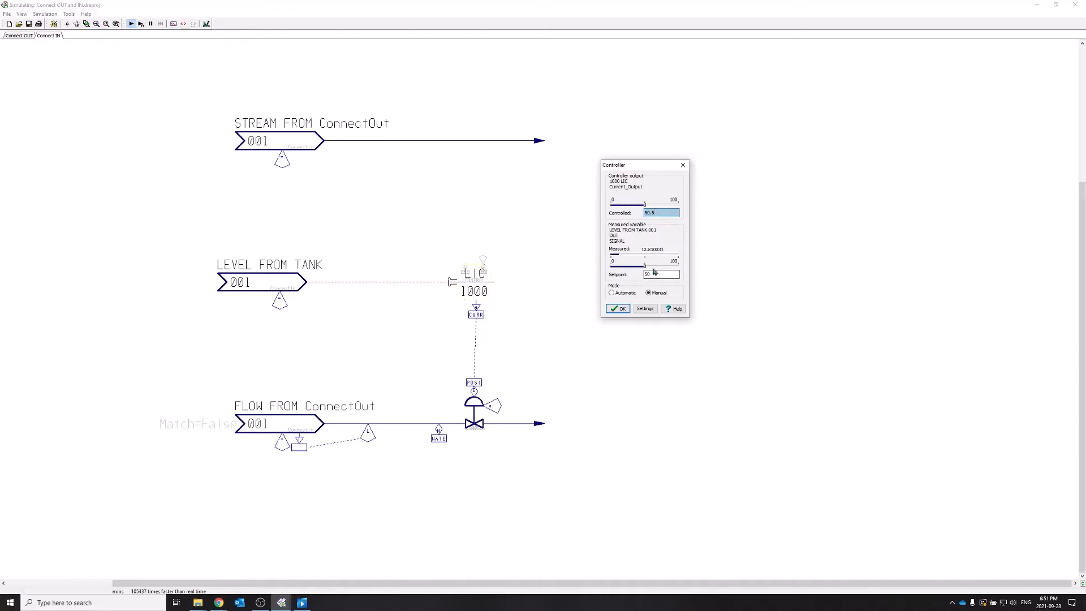
# Pause the simulation, start autotuning the LIC 1000 controller, run its bump test and proceed to process model identification.
pyautogui.click(151, 24)
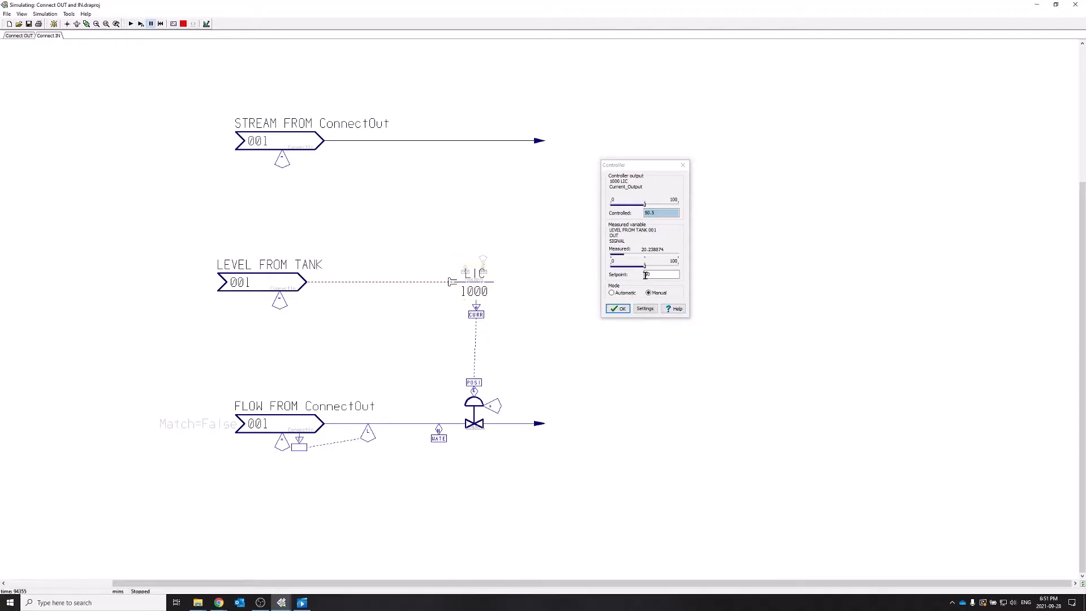
pyautogui.click(646, 309)
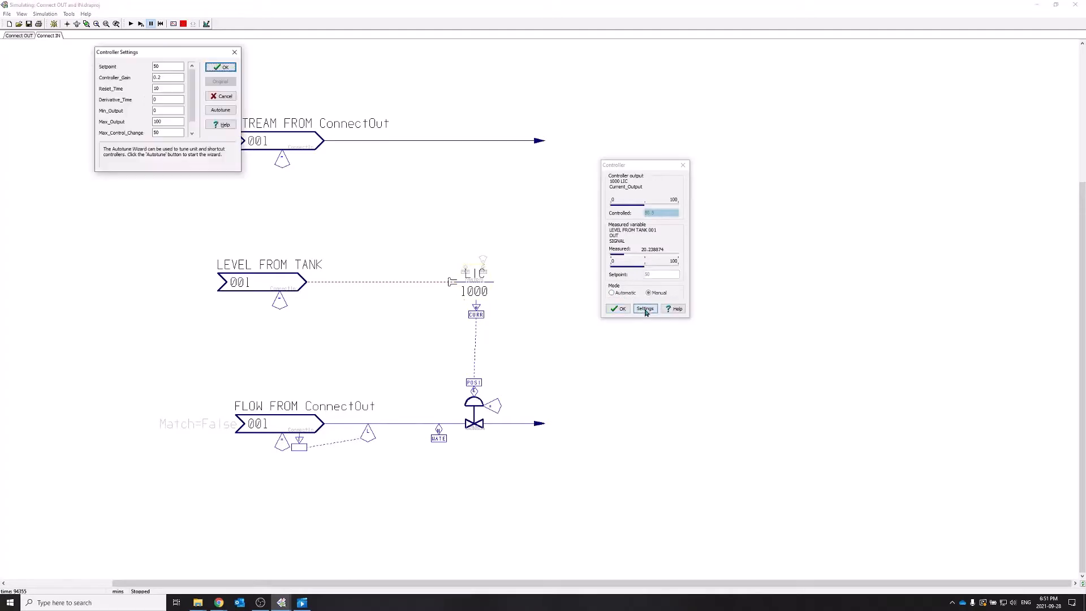
pyautogui.click(221, 110)
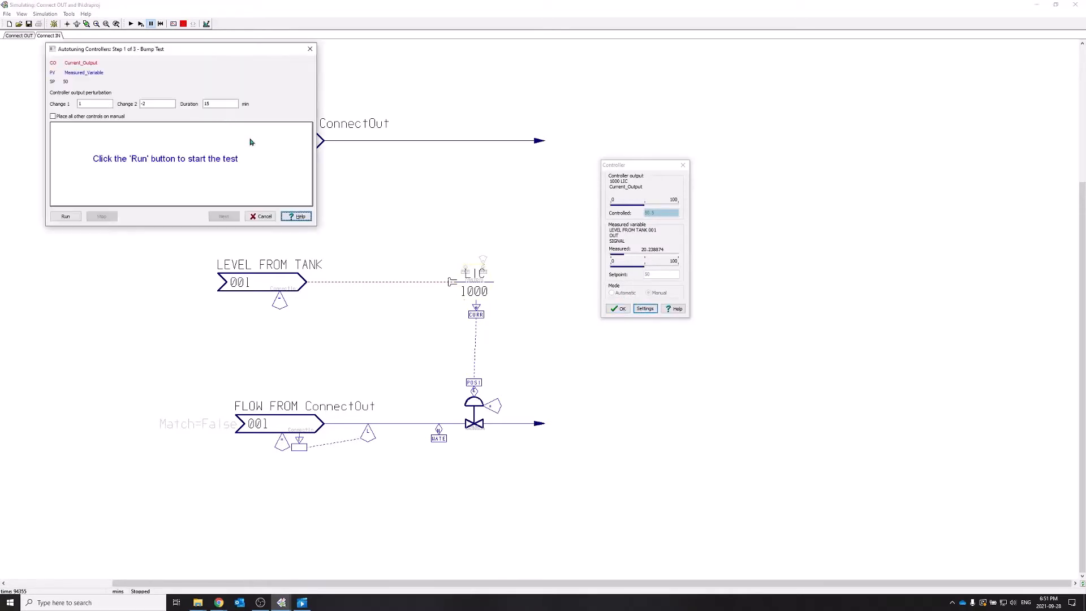
pyautogui.click(66, 216)
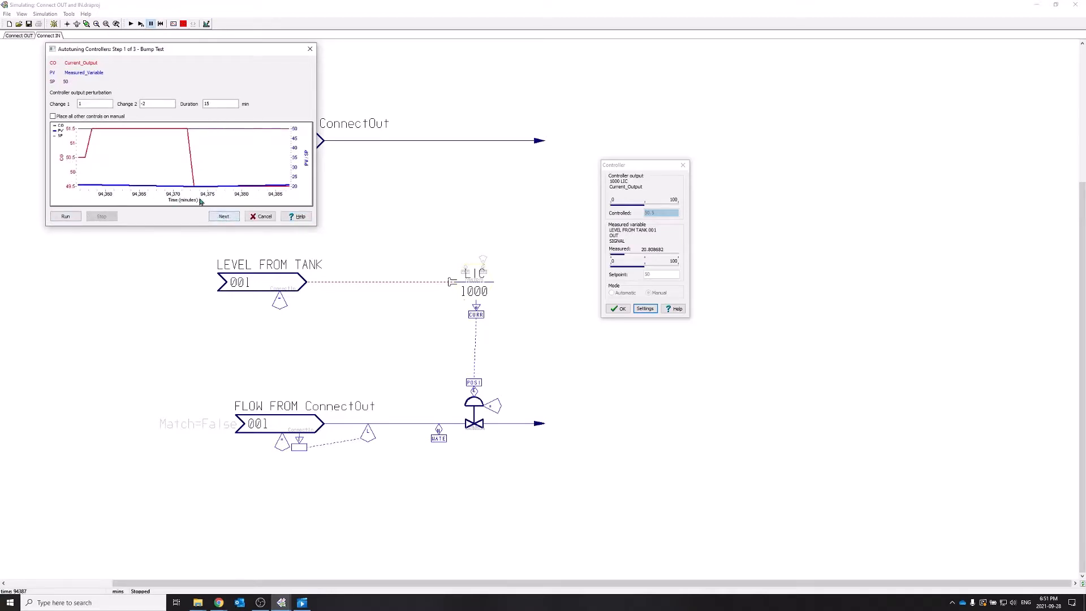
pyautogui.click(224, 216)
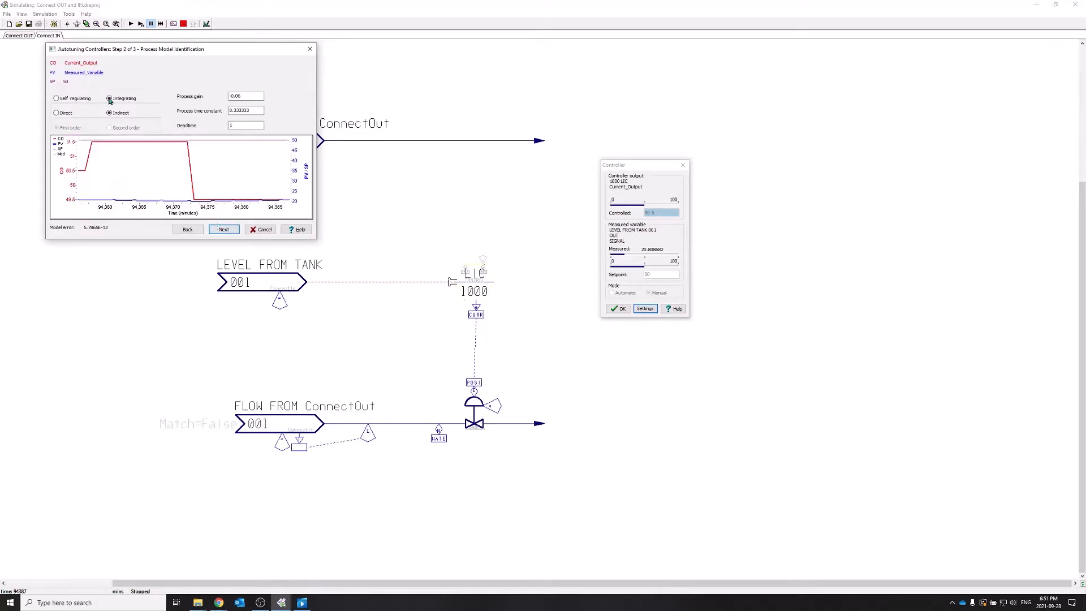
# Accept the integrating, indirect process model, run the tune test and apply the new tuning to the controller settings.
pyautogui.click(229, 233)
pyautogui.click(74, 262)
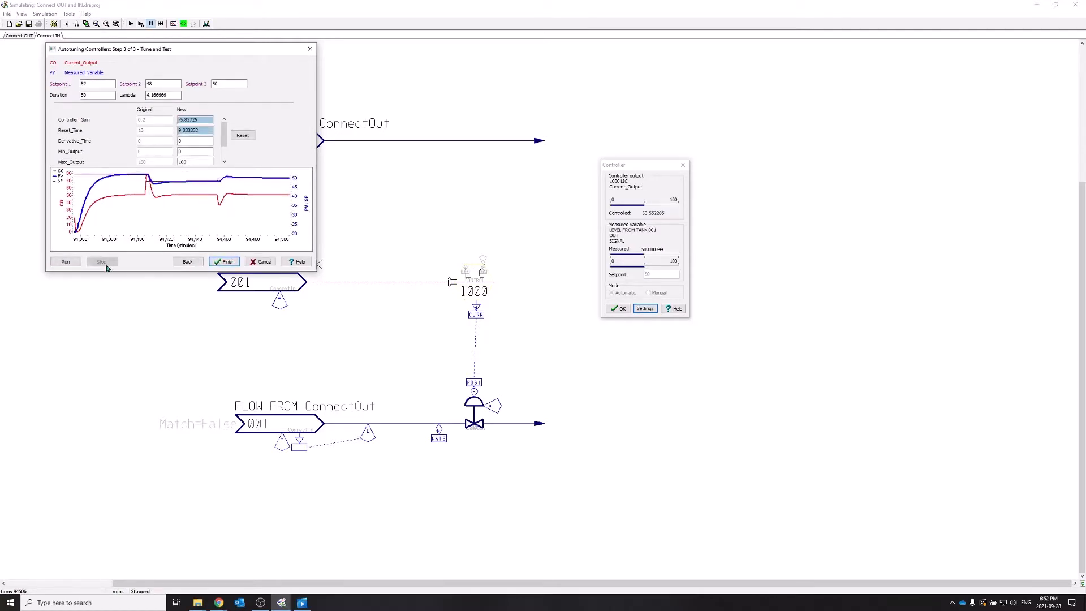
pyautogui.click(222, 265)
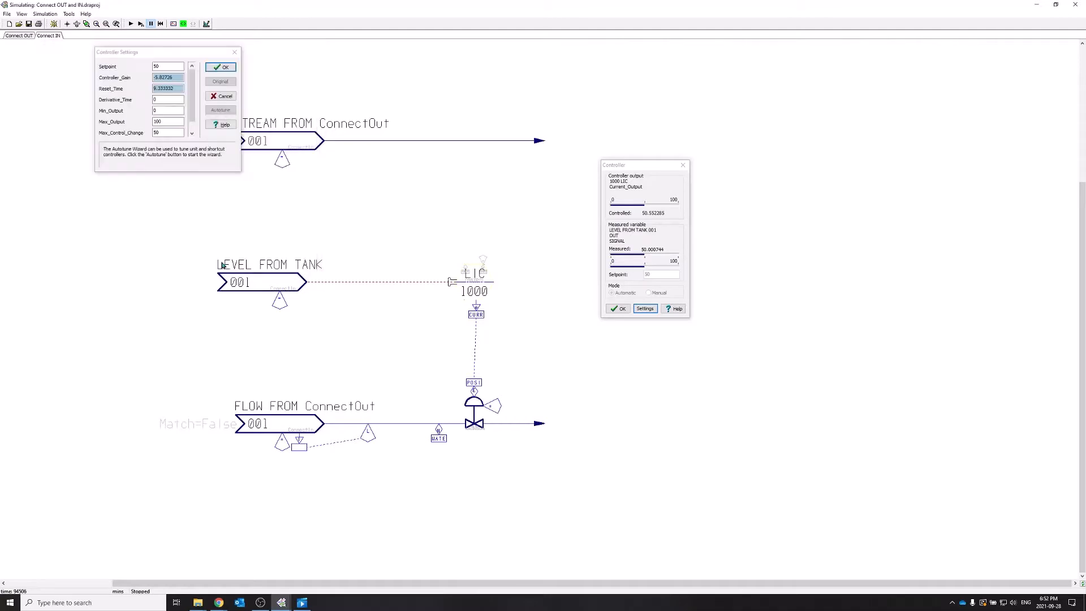
pyautogui.click(220, 67)
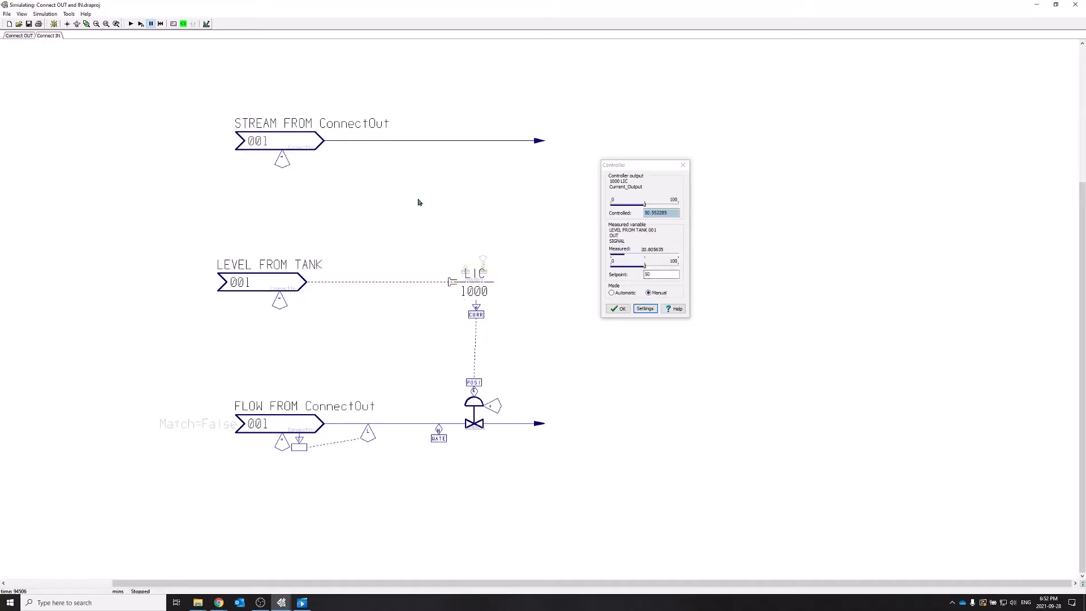
# Resume the simulation, acknowledge the high level alarm and switch the LIC 1000 controller to automatic mode.
pyautogui.click(130, 24)
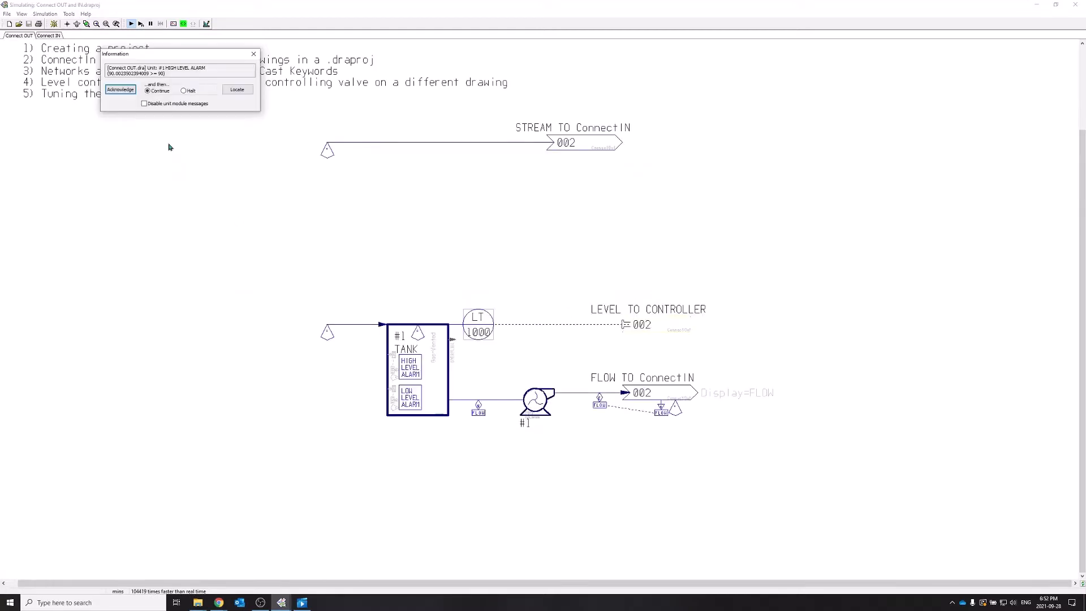
pyautogui.click(120, 90)
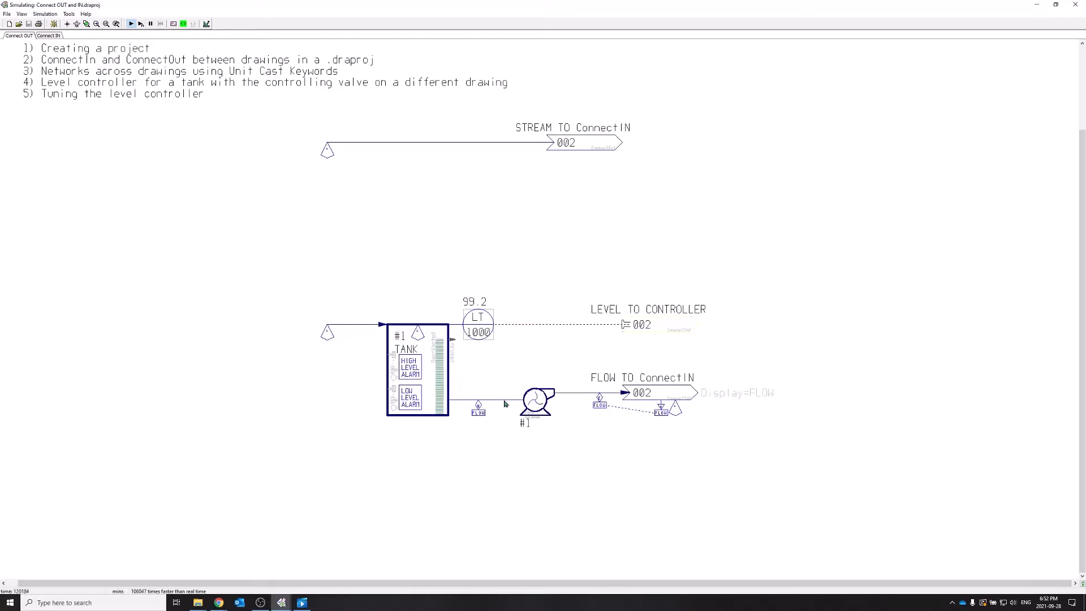
pyautogui.click(48, 35)
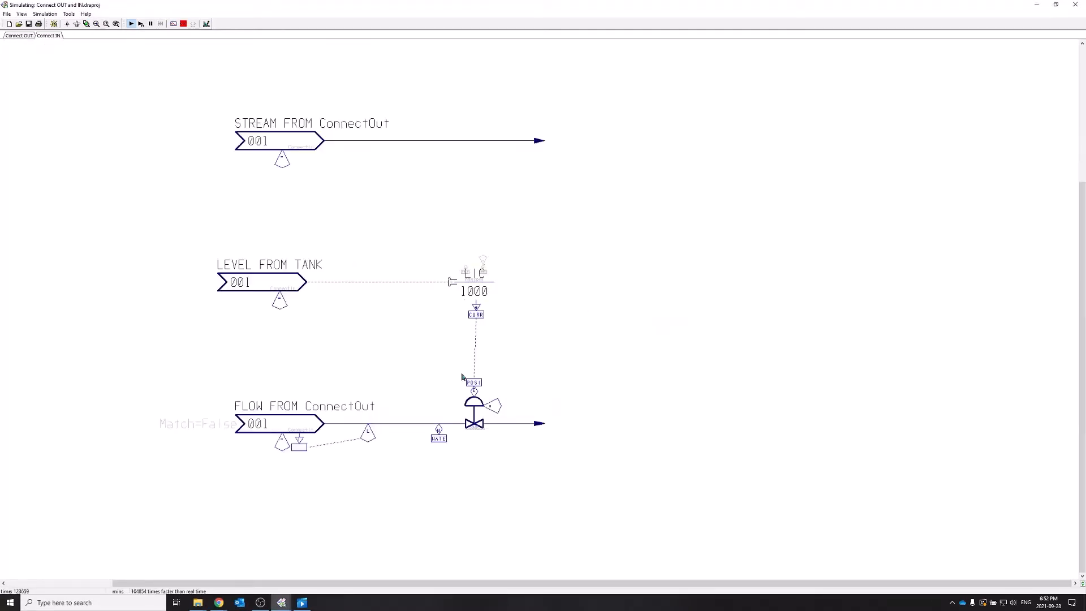
pyautogui.doubleClick(475, 282)
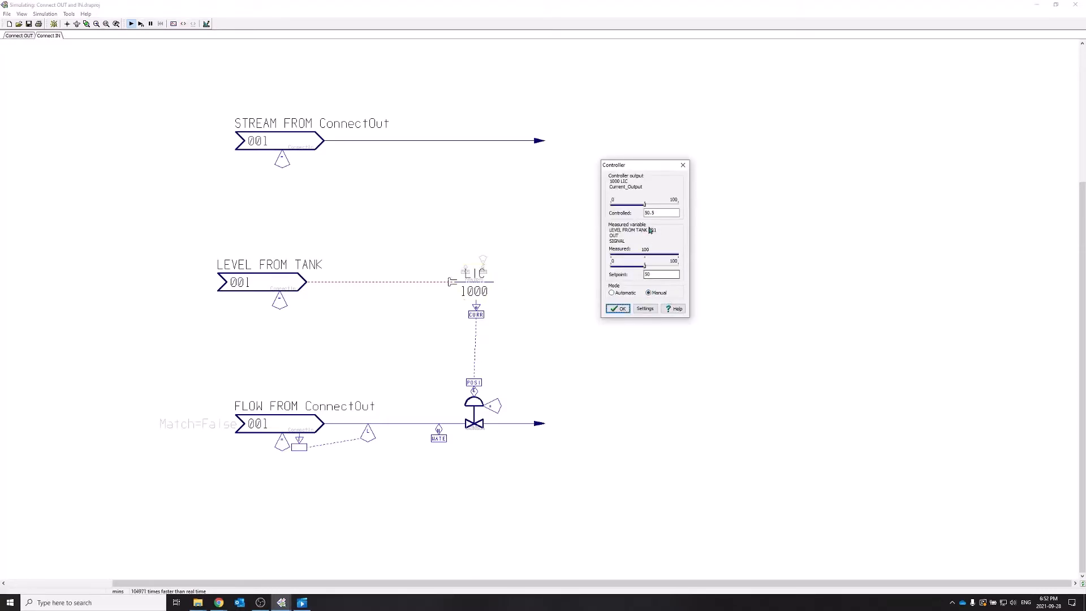
pyautogui.click(612, 292)
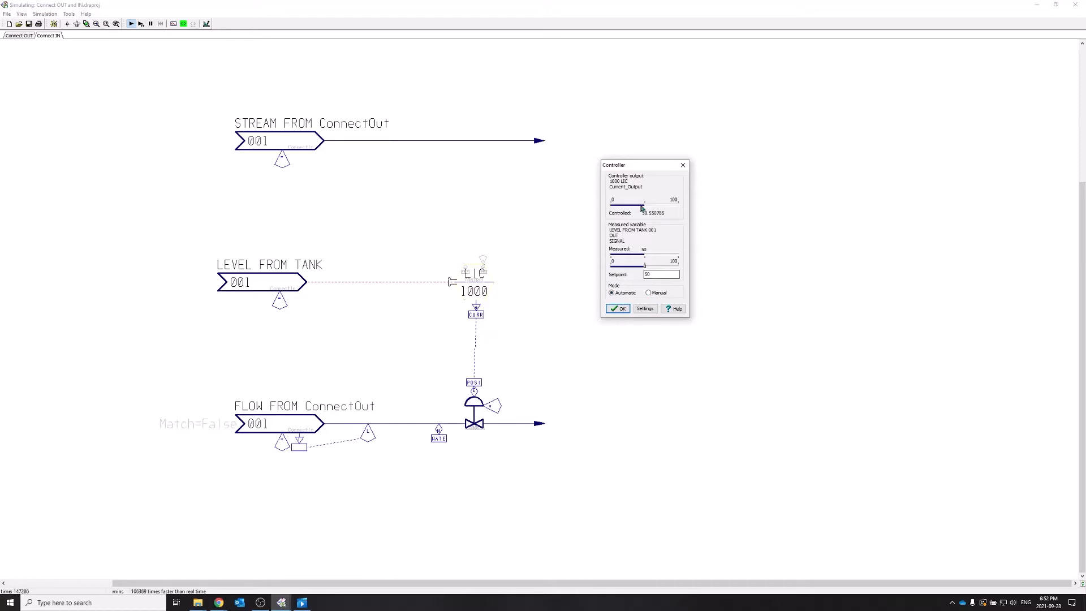
# Autotune the LIC 1000 controller again, running the bump test, accepting the process model and running the tune test.
pyautogui.click(646, 309)
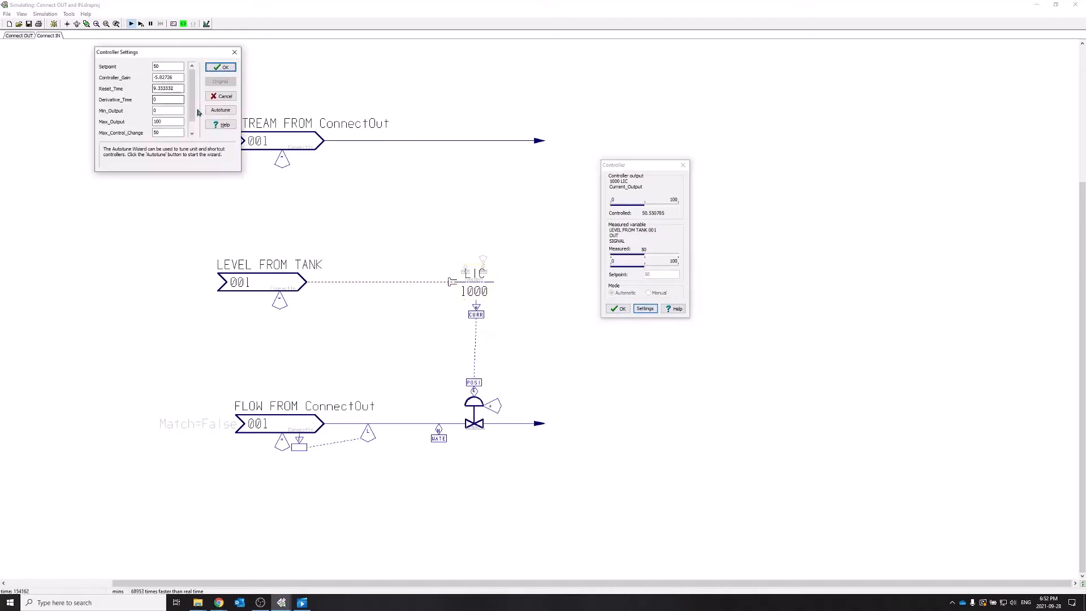
pyautogui.click(221, 110)
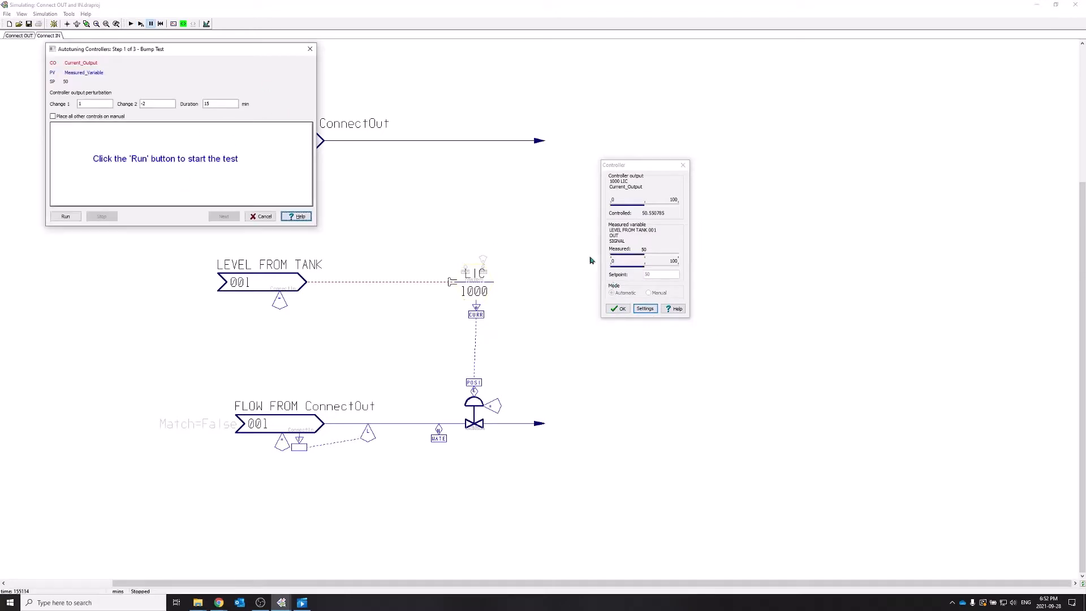
pyautogui.click(66, 216)
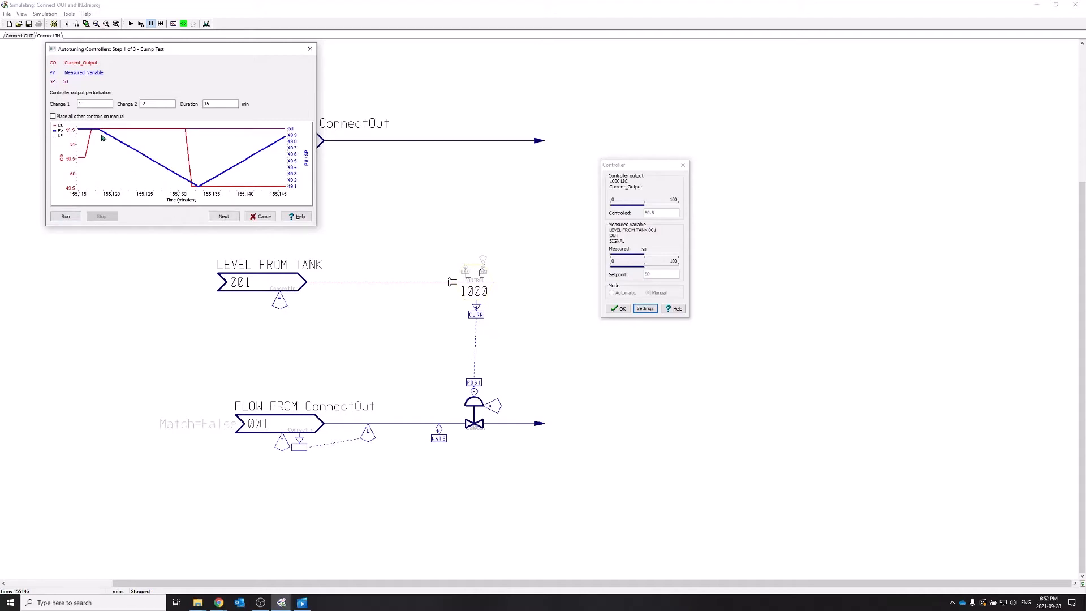
pyautogui.click(224, 217)
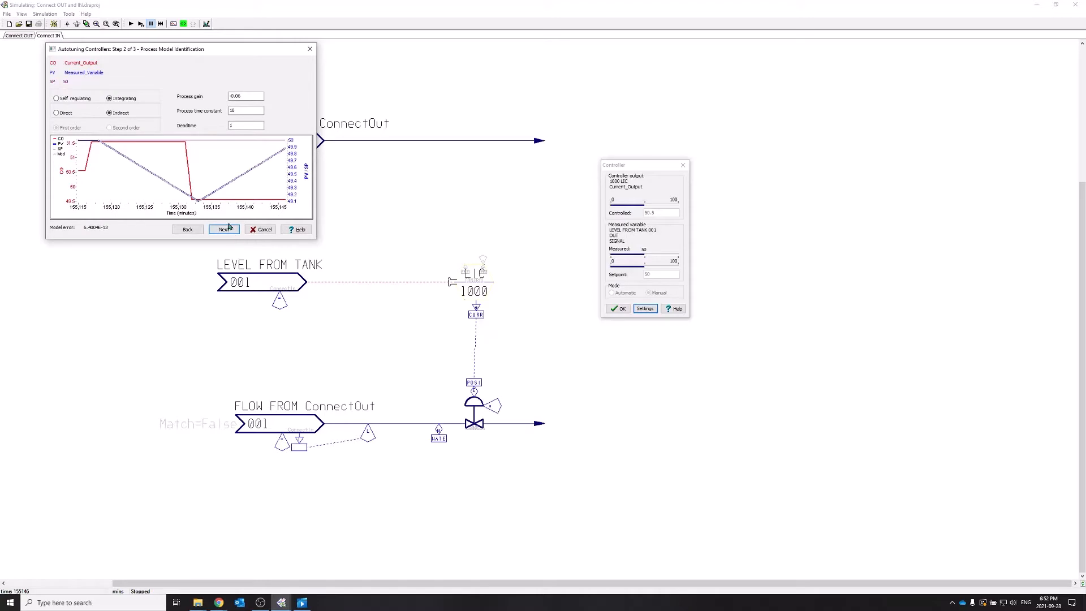
pyautogui.click(225, 229)
pyautogui.click(66, 262)
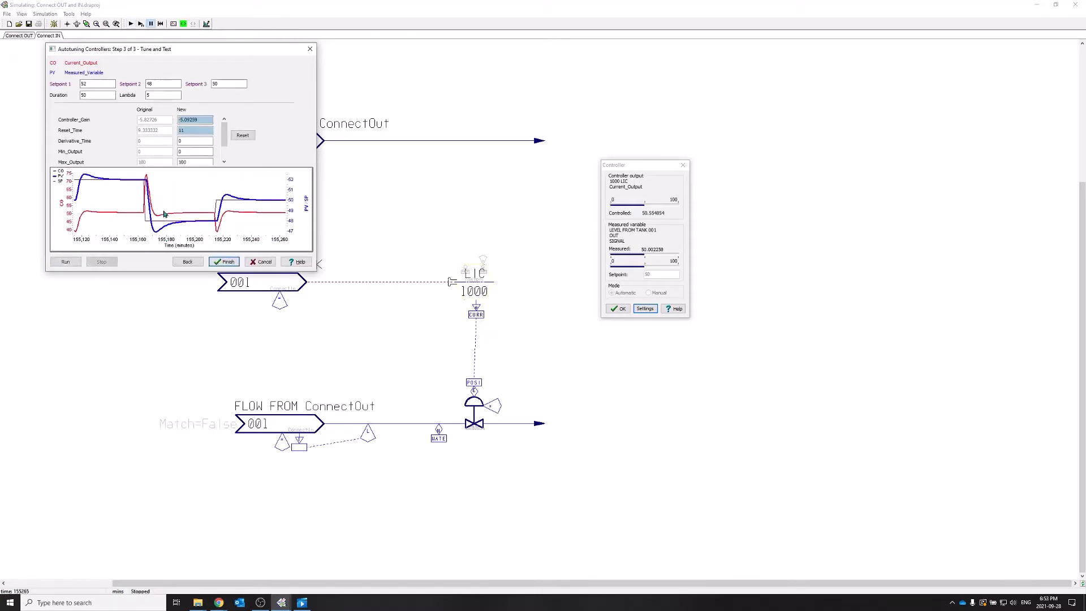
# Set the autotune Lambda to 10 and rerun the tune test.
pyautogui.doubleClick(162, 96)
pyautogui.write('10')
pyautogui.click(66, 262)
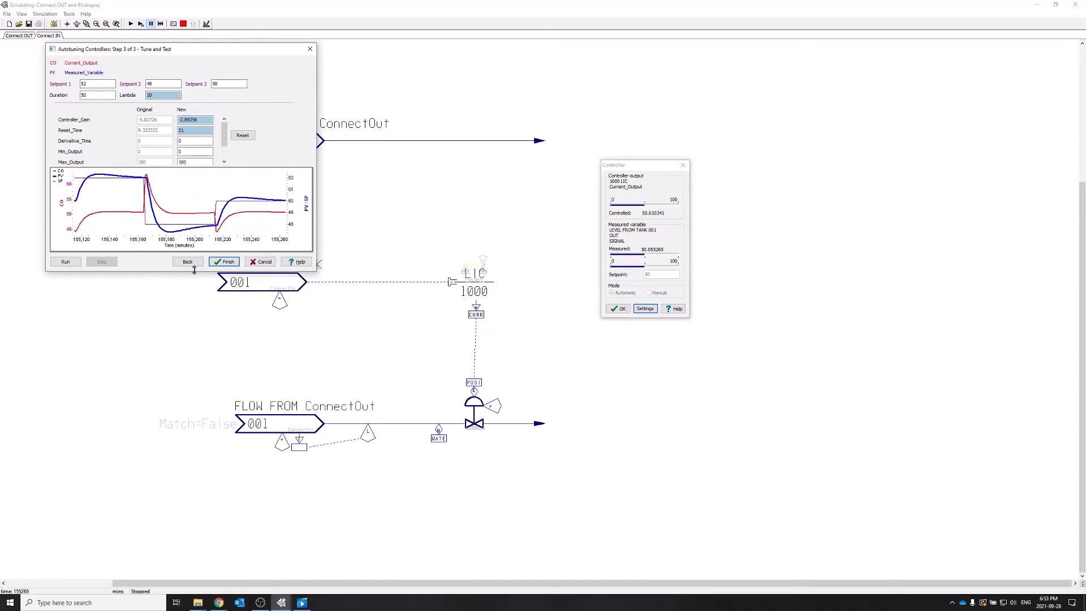
# Finish the autotune, apply the new tuning to the LIC 1000 controller settings and resume the simulation.
pyautogui.click(225, 262)
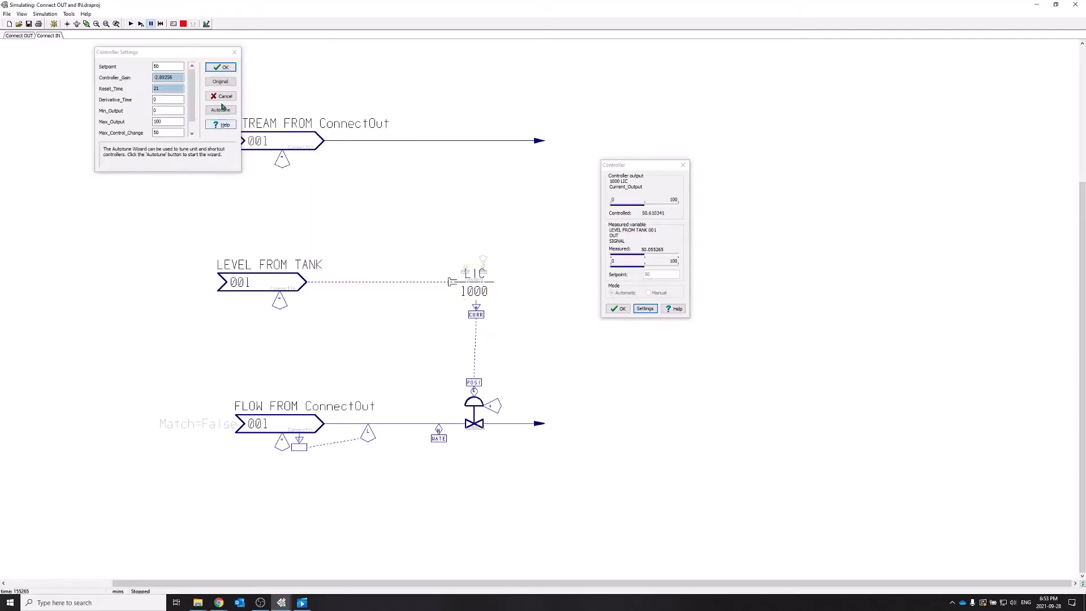
pyautogui.click(222, 67)
pyautogui.click(131, 24)
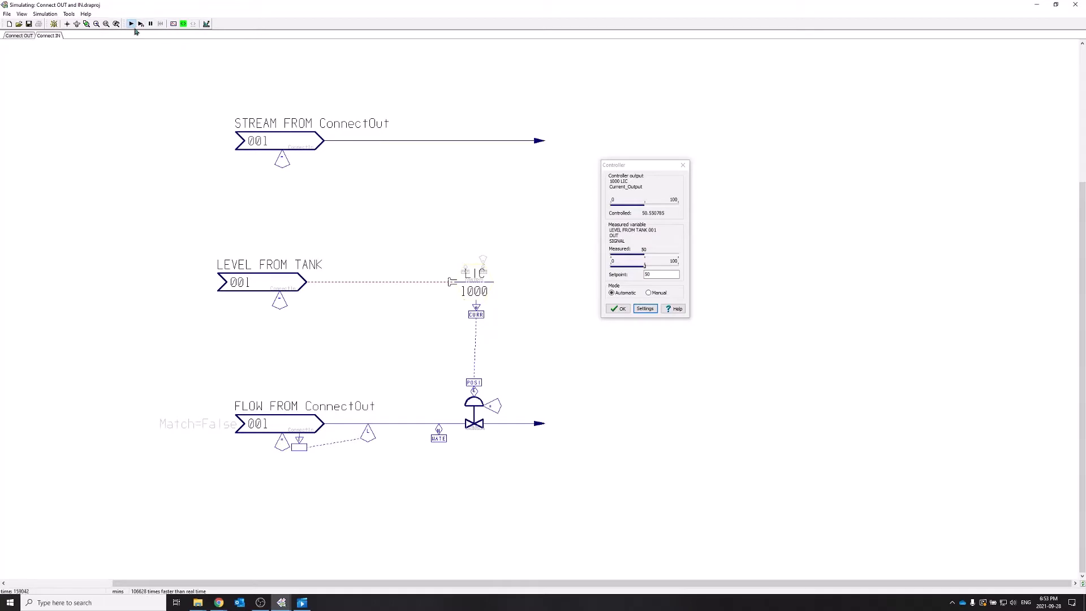
pyautogui.click(619, 309)
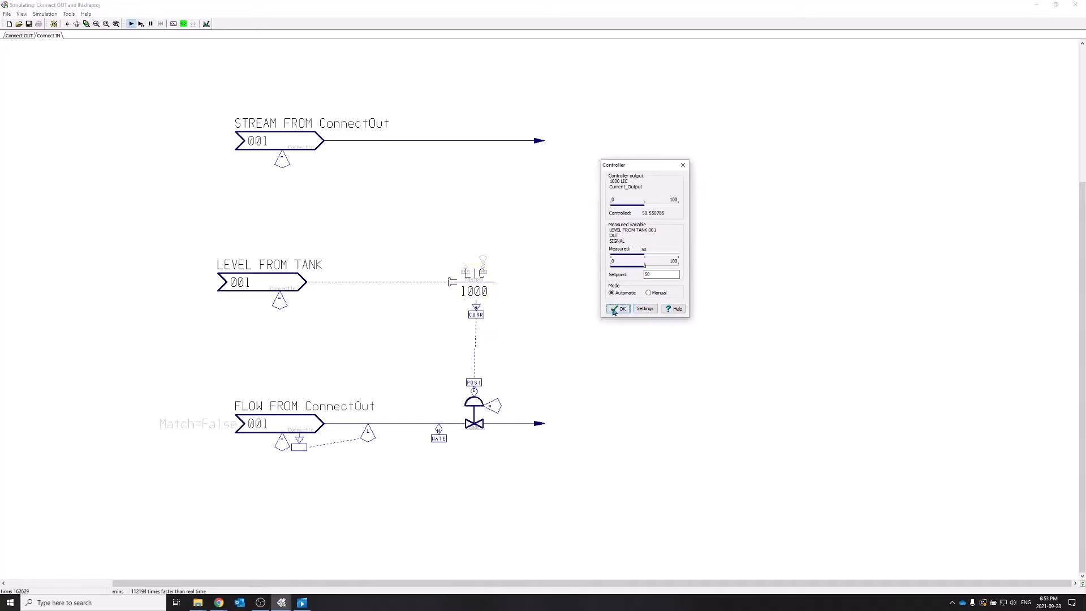
# Set the LIC 1000 controller setpoint to 80.
pyautogui.doubleClick(476, 286)
pyautogui.doubleClick(657, 275)
pyautogui.write('80')
pyautogui.click(618, 308)
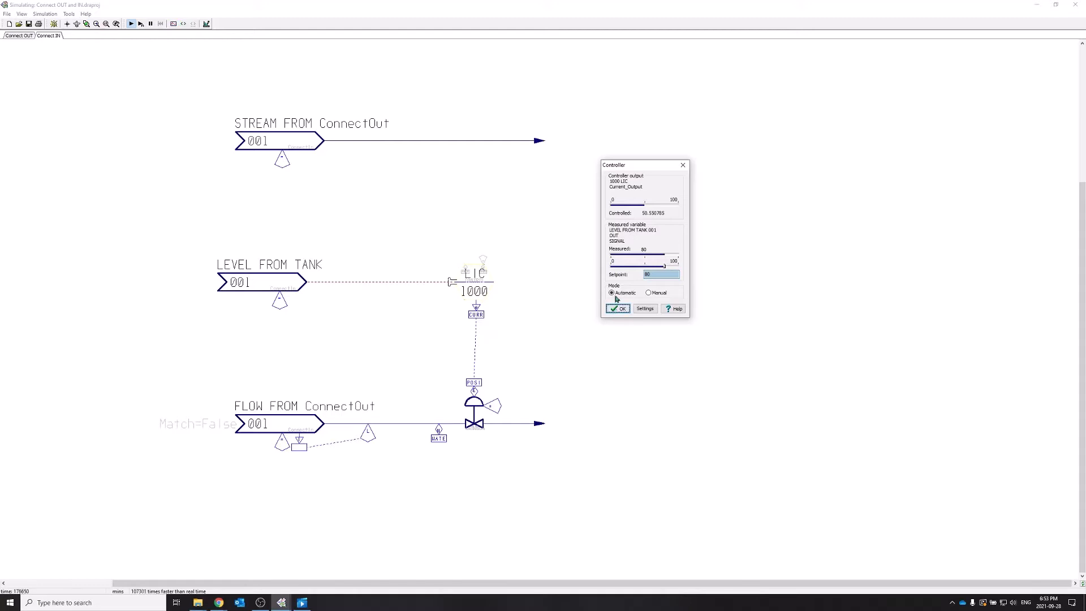
# Check the level signal from the tank on Connect IN and the tank level on the Connect OUT drawing.
pyautogui.doubleClick(420, 281)
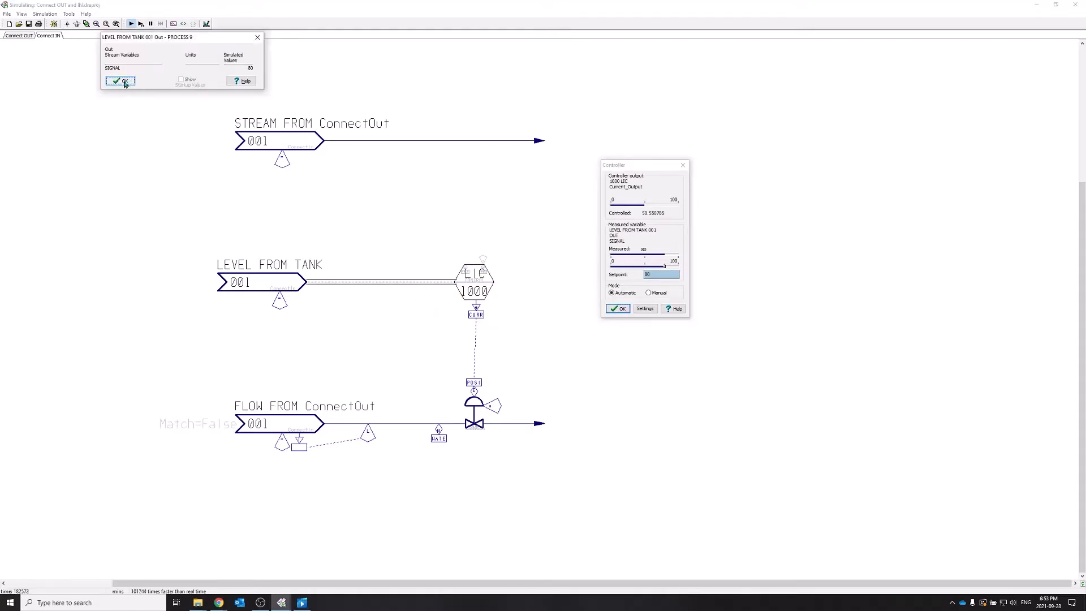
pyautogui.click(120, 81)
pyautogui.click(23, 37)
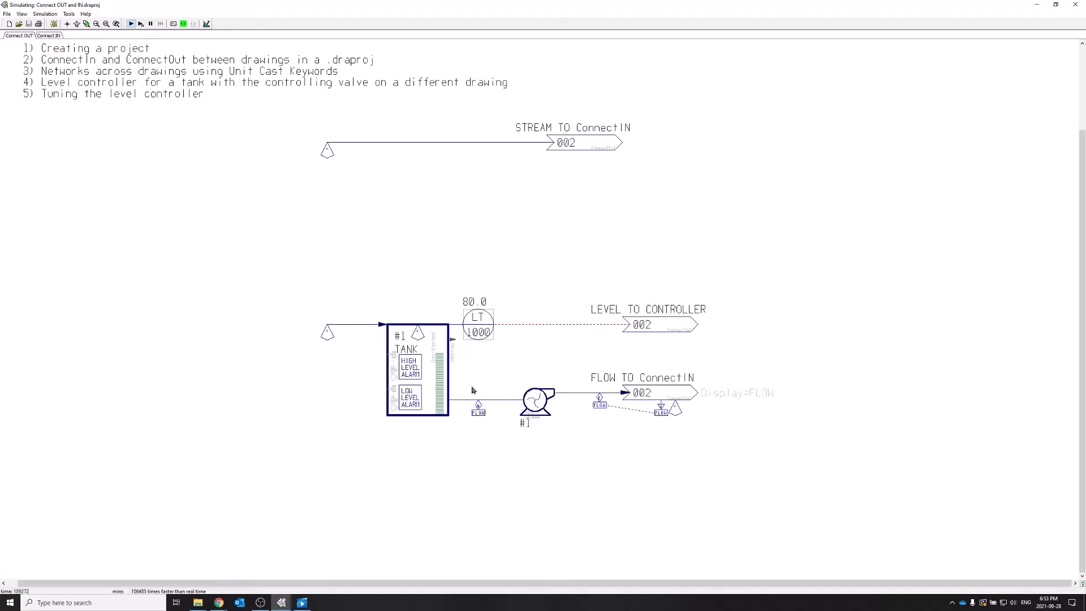
pyautogui.scroll(1, 475, 376)
pyautogui.scroll(-1, 473, 376)
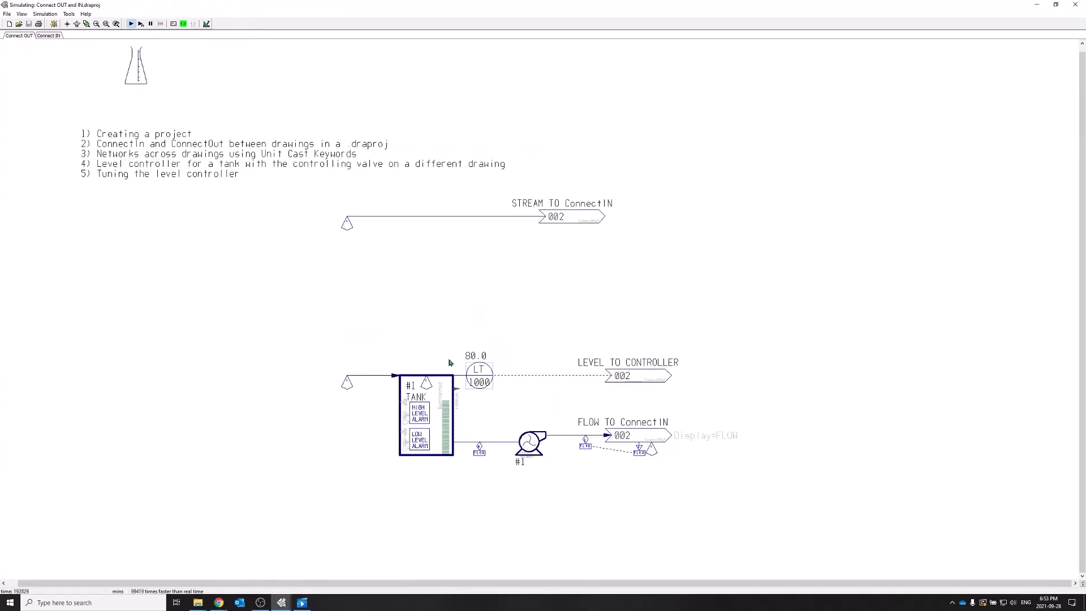
# Return to drawing mode and align the CURR specification below LIC 1000 so its line to the valve's POSI specification runs vertically.
pyautogui.click(206, 23)
pyautogui.click(508, 364)
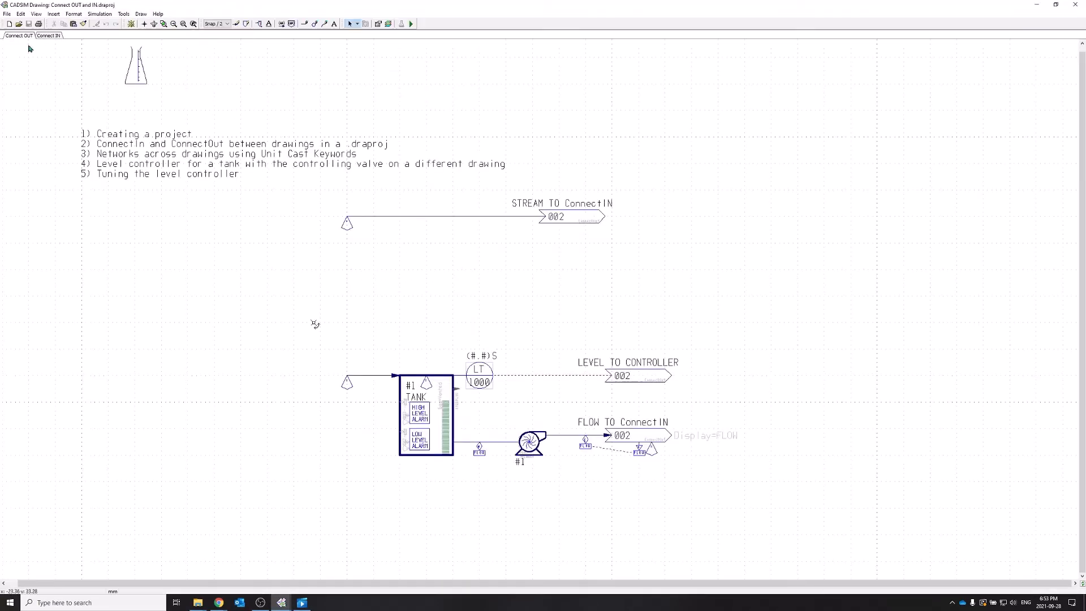
pyautogui.scroll(2, 410, 432)
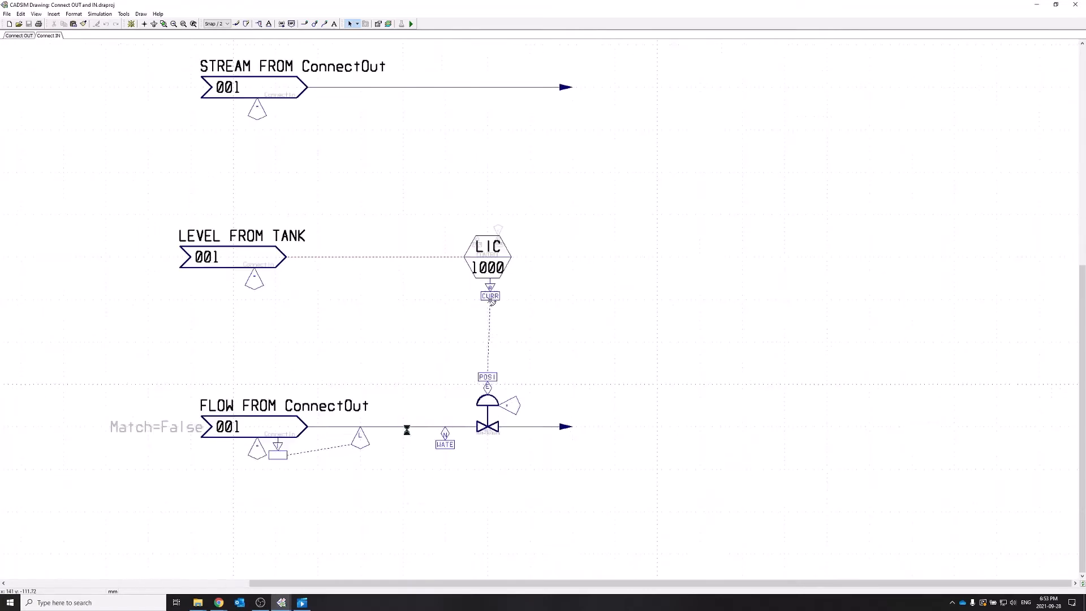
pyautogui.doubleClick(503, 266)
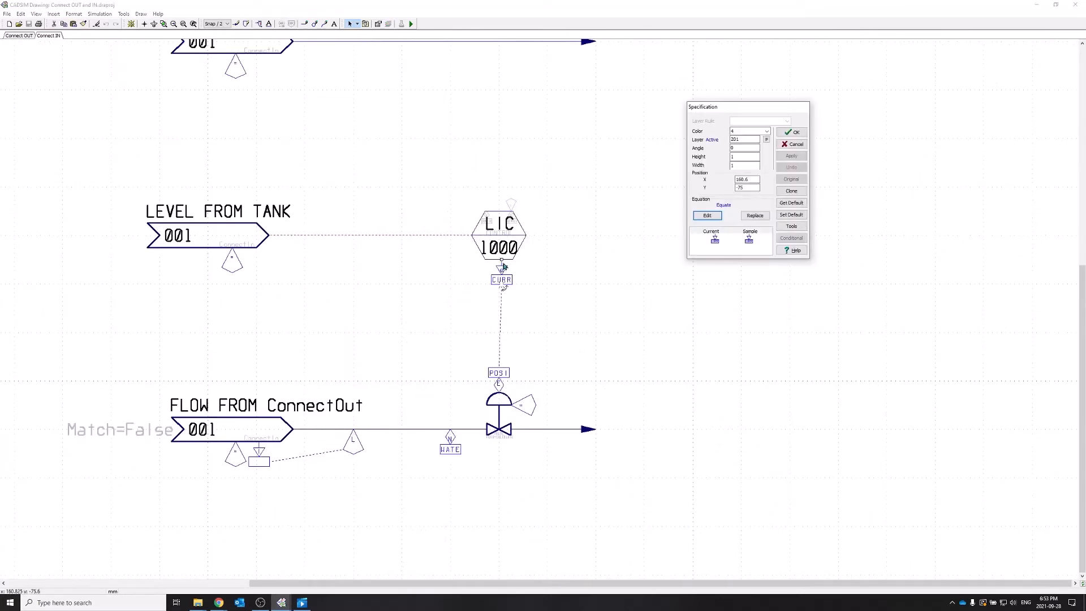
pyautogui.moveTo(503, 286); pyautogui.dragTo(504, 287)
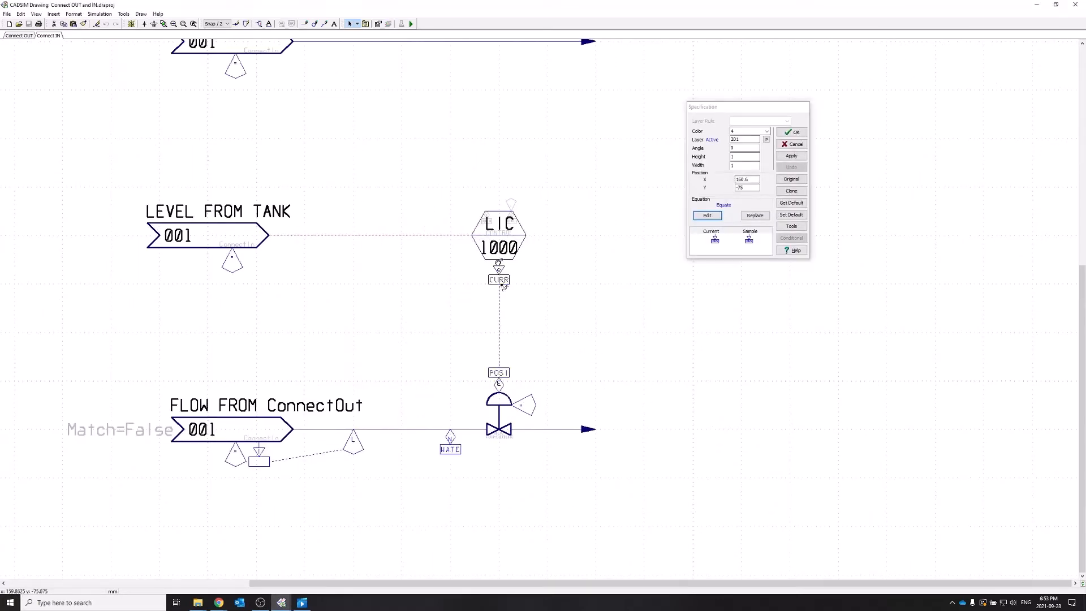
pyautogui.press('Escape')
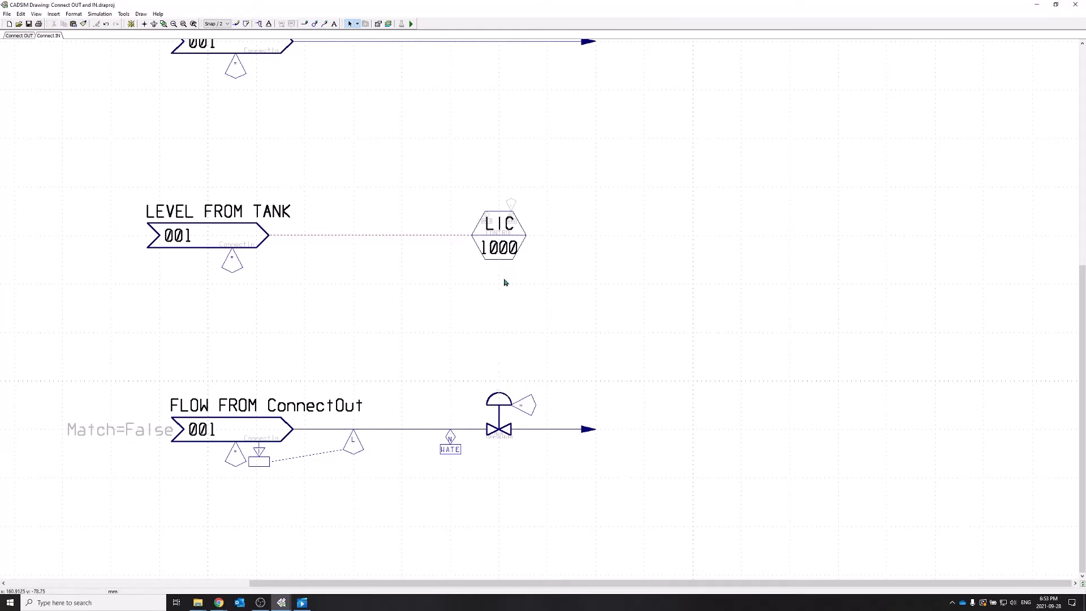
# Change the size of the CURR and POSI specifications between LIC 1000 and the valve to Minuscule, applying height and width 0.01.
pyautogui.doubleClick(504, 283)
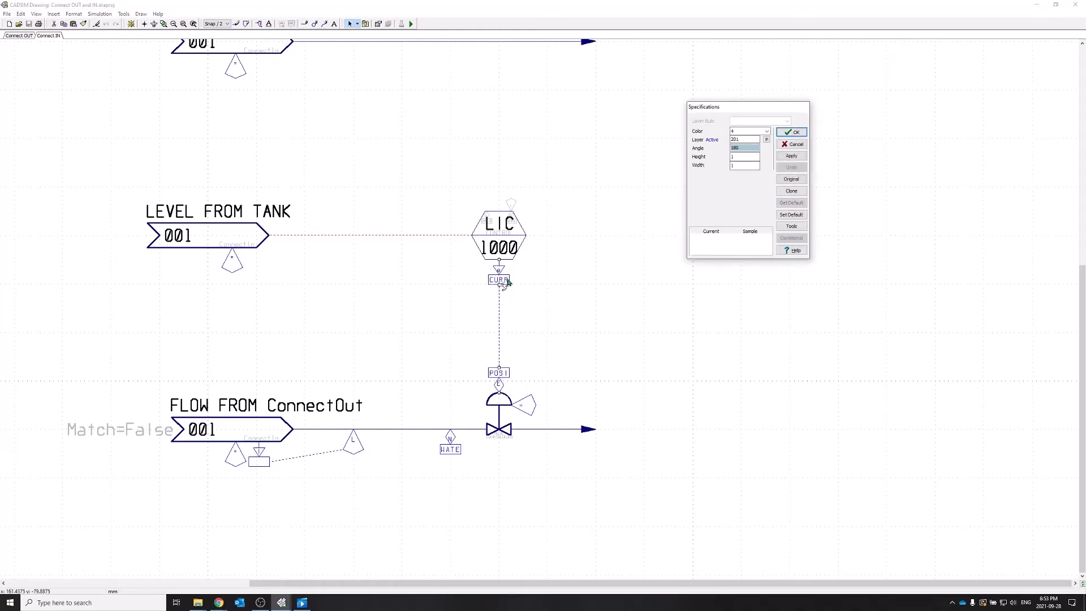
pyautogui.click(798, 229)
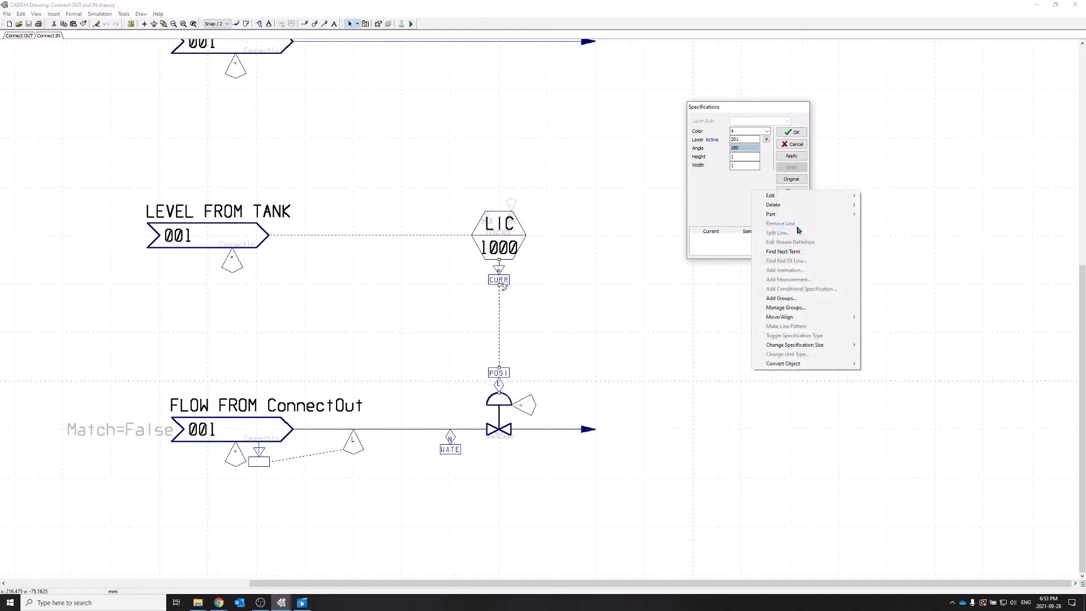
pyautogui.moveTo(826, 349)
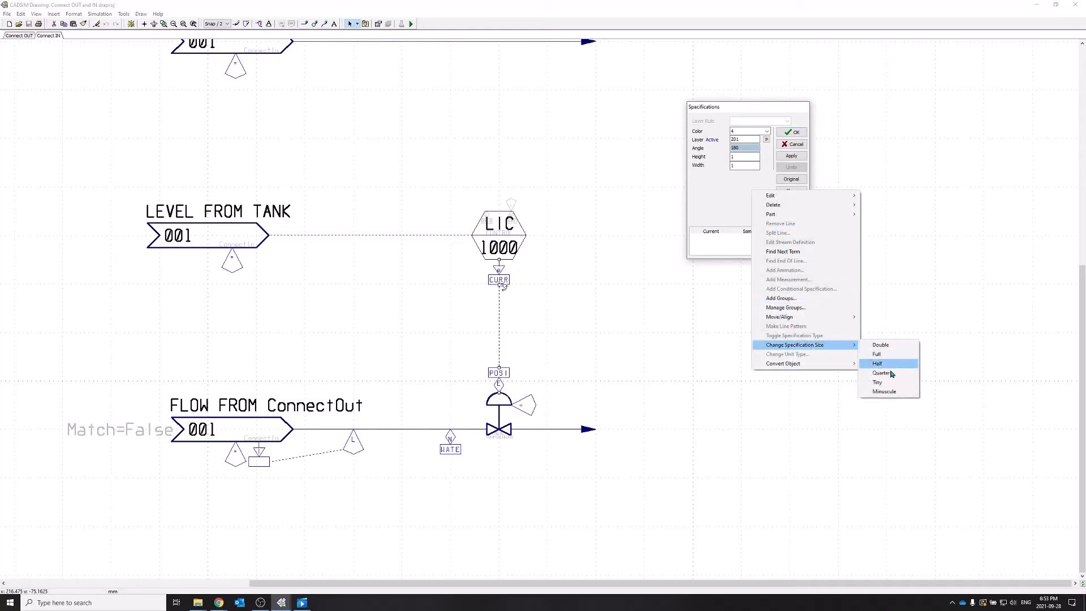
pyautogui.click(891, 393)
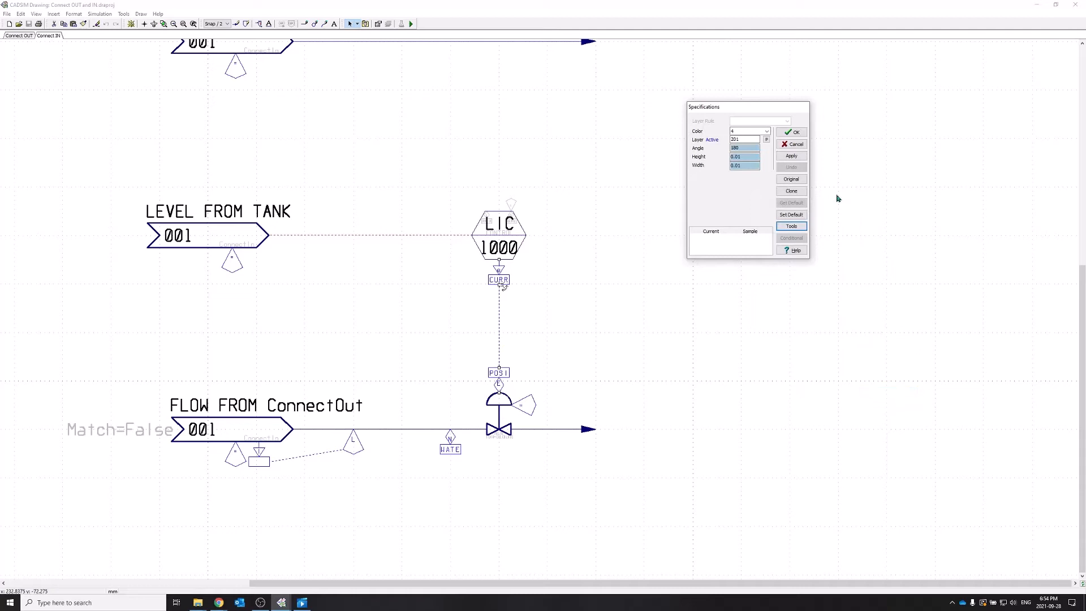
pyautogui.click(794, 157)
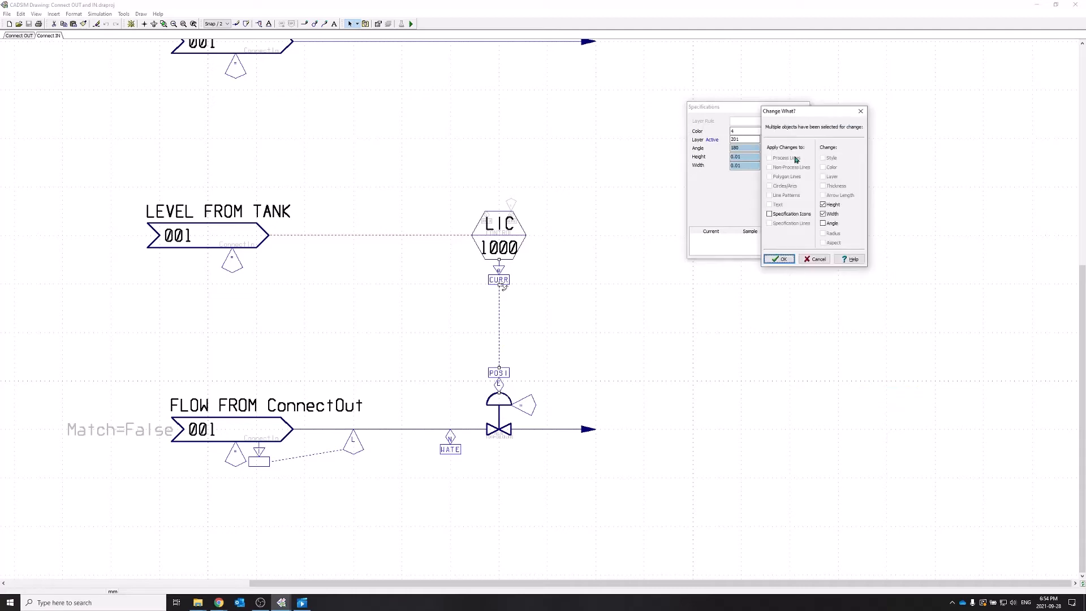
pyautogui.click(781, 259)
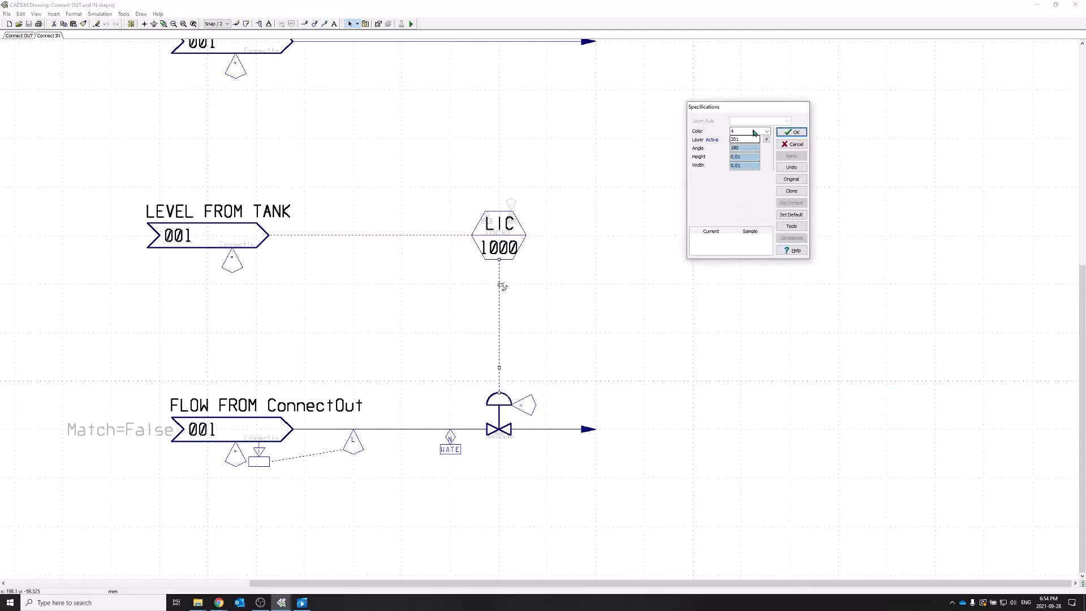
pyautogui.click(794, 132)
# Save the modified Connect IN drawing and run the simulation.
pyautogui.scroll(-2, 572, 338)
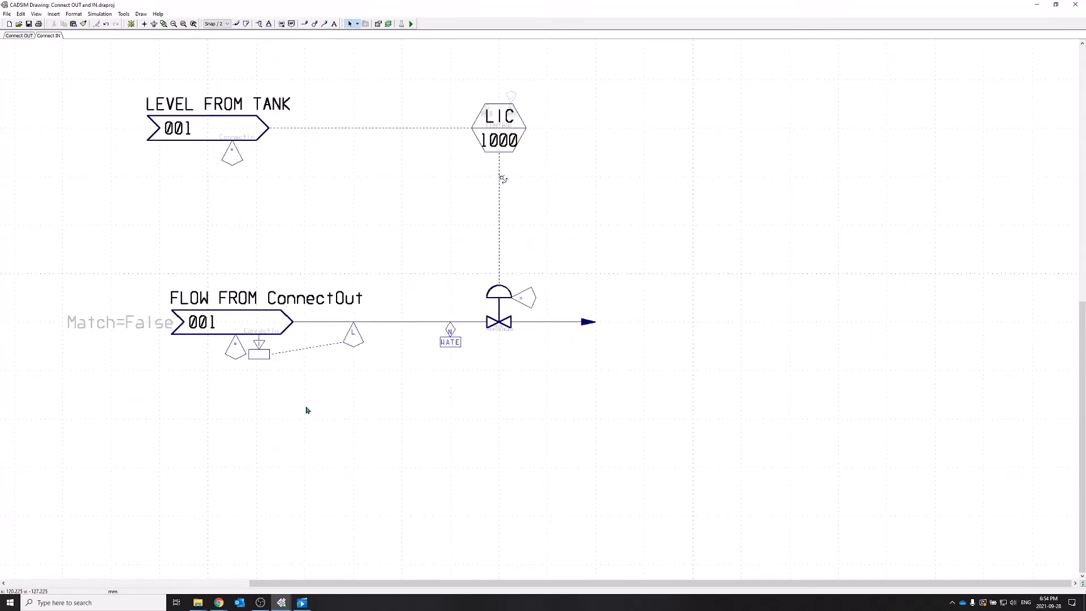
pyautogui.scroll(2, 272, 421)
pyautogui.scroll(-1, 273, 422)
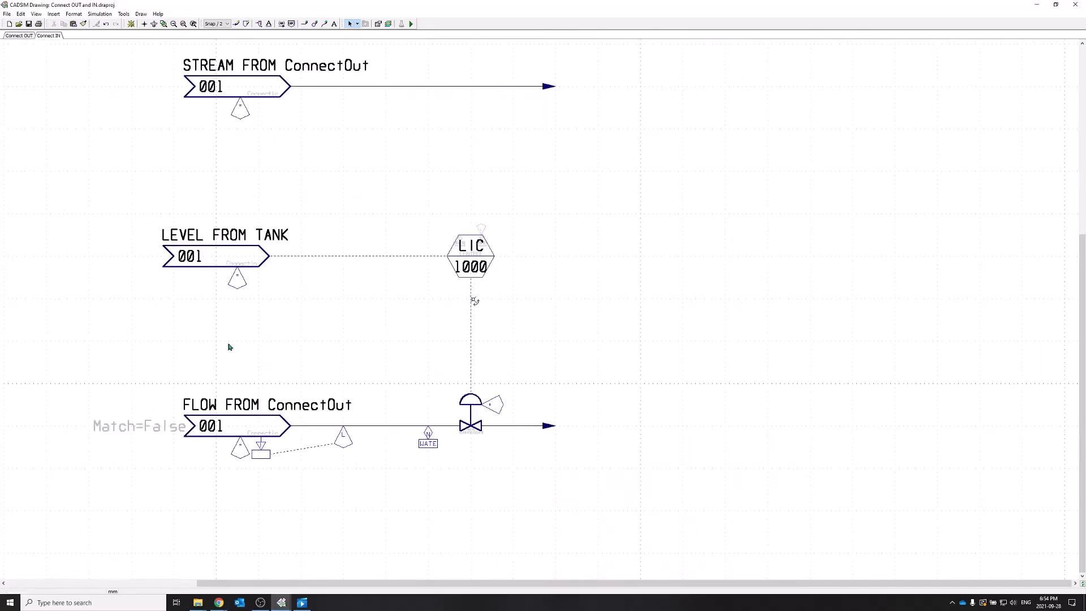
pyautogui.scroll(-1, 231, 347)
pyautogui.click(412, 24)
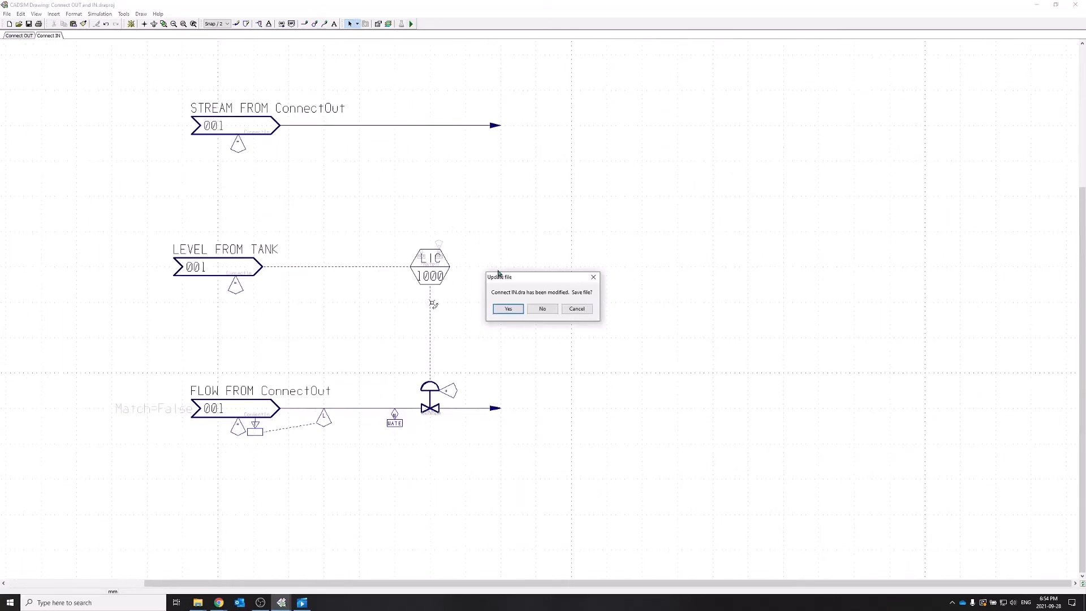
pyautogui.click(508, 309)
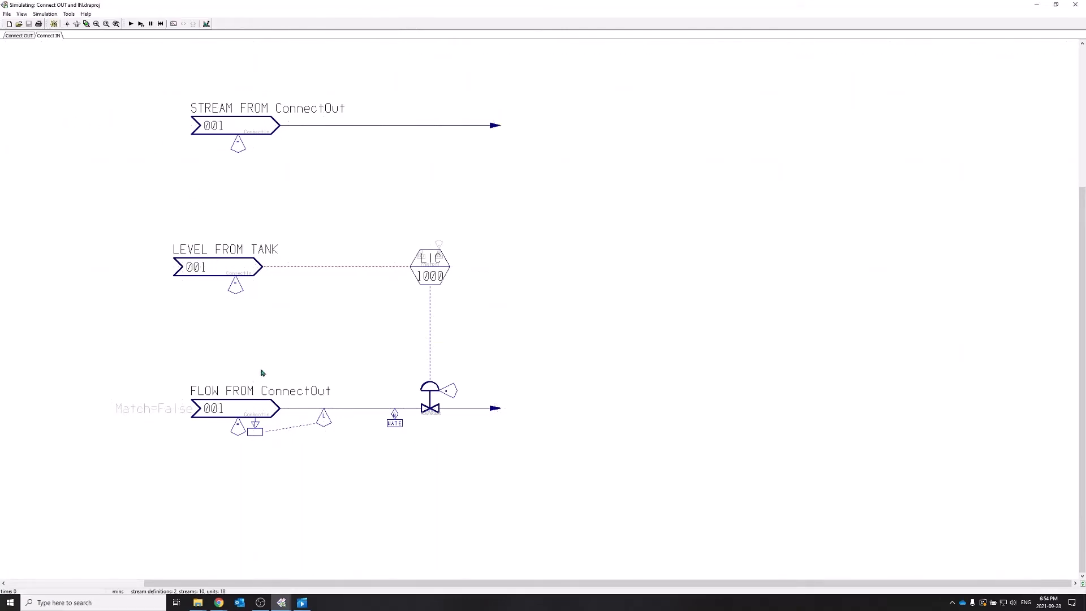
pyautogui.hscroll(-3, 225, 416)
pyautogui.hscroll(-3, 501, 406)
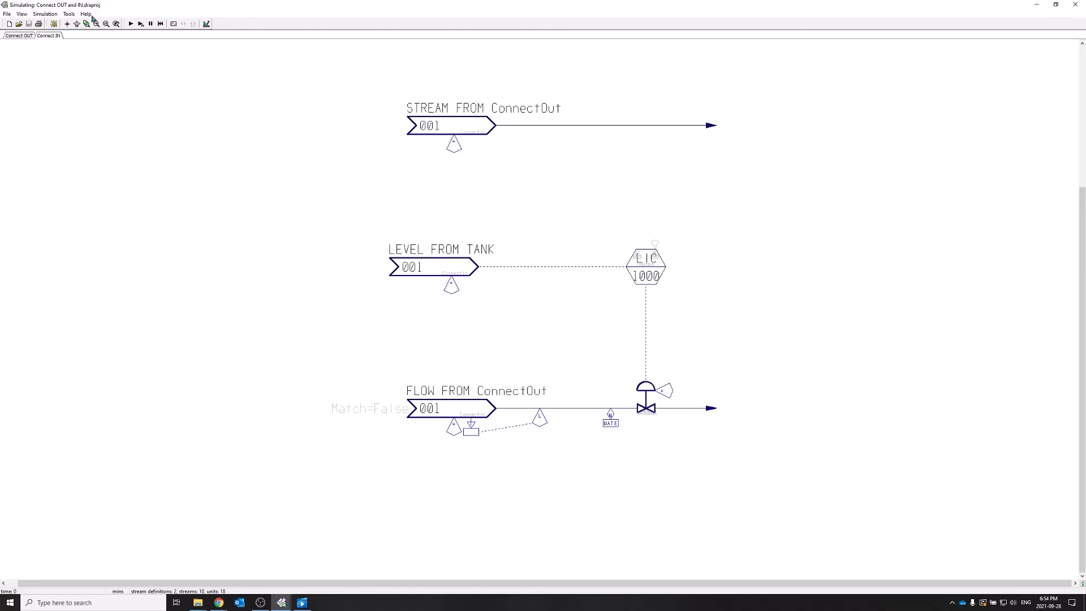
pyautogui.click(132, 25)
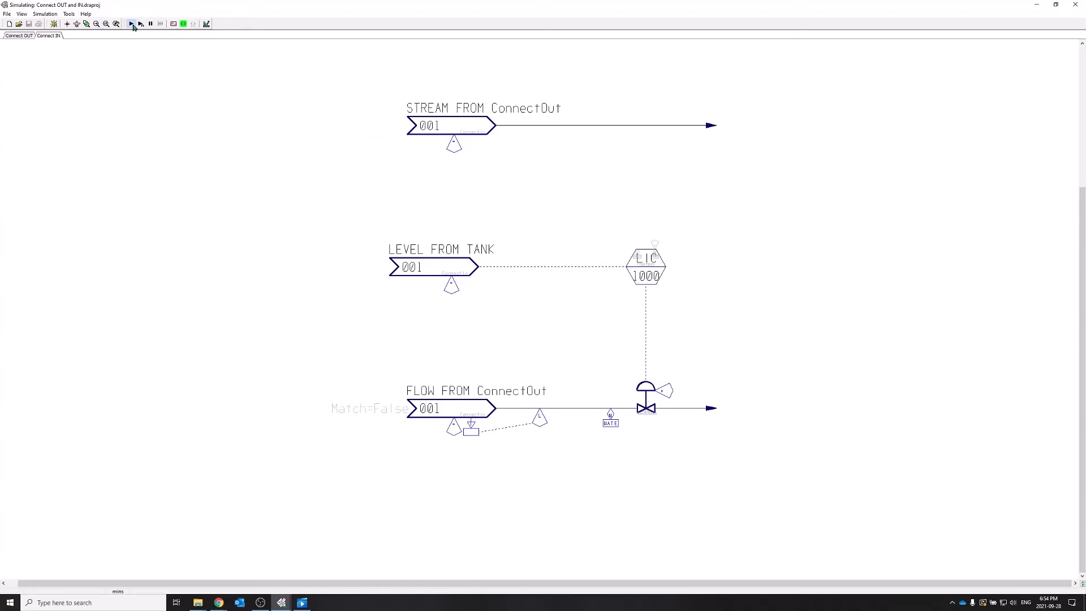
# Examine the running simulation on the Connect OUT and Connect IN drawings, including the tank level, the controller and the valve.
pyautogui.click(23, 36)
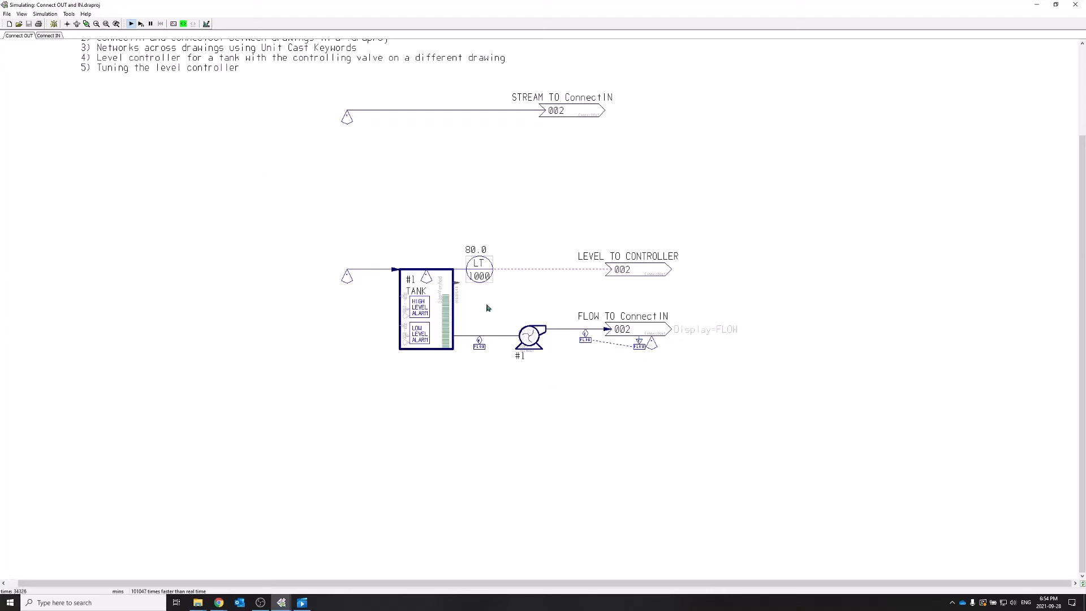
pyautogui.click(50, 36)
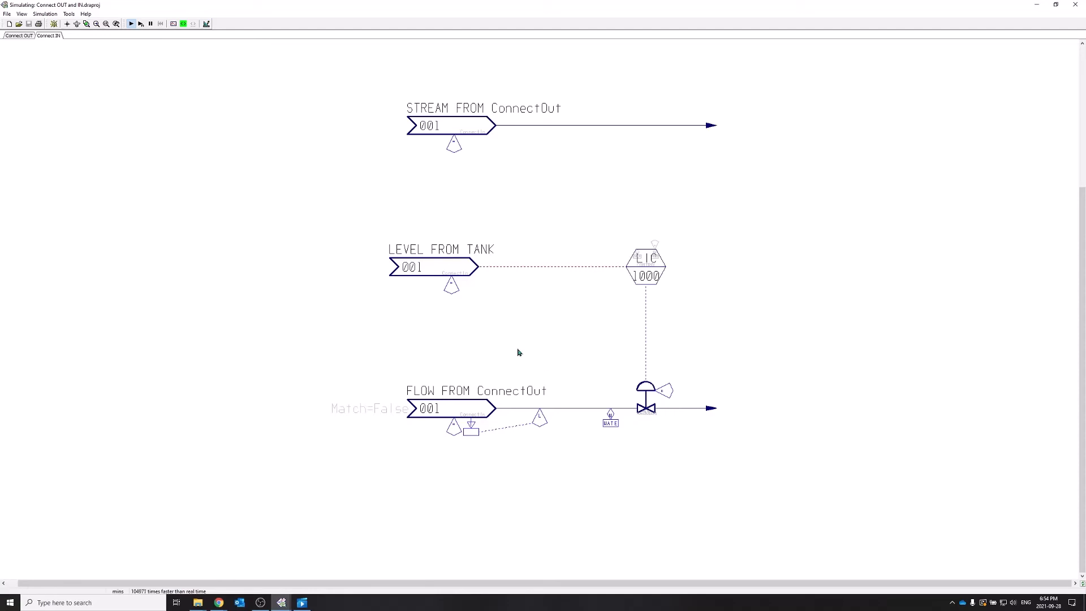
pyautogui.scroll(2, 536, 339)
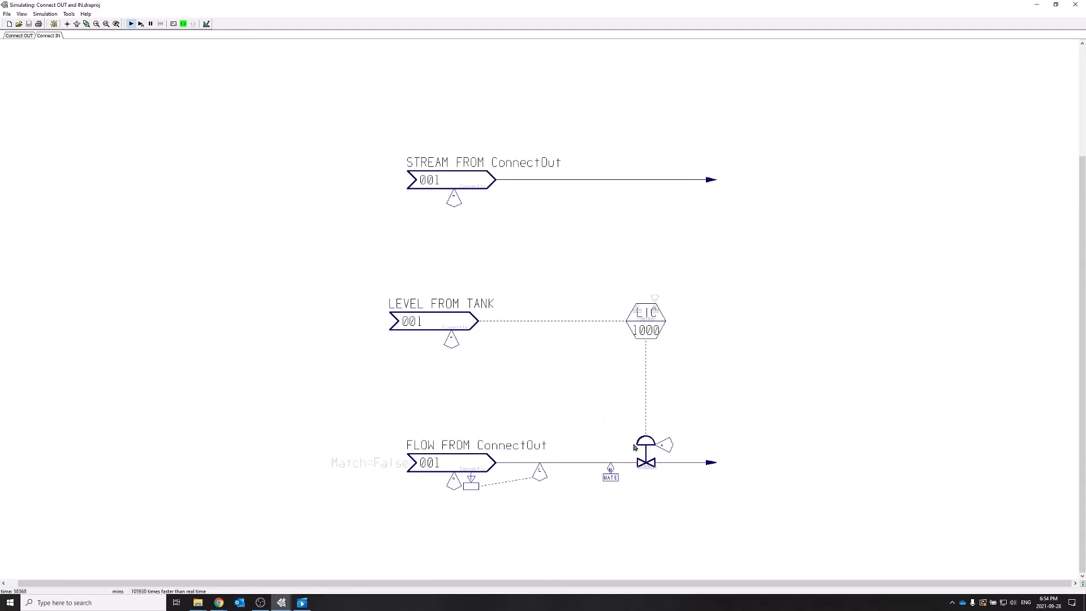
pyautogui.scroll(-1, 555, 401)
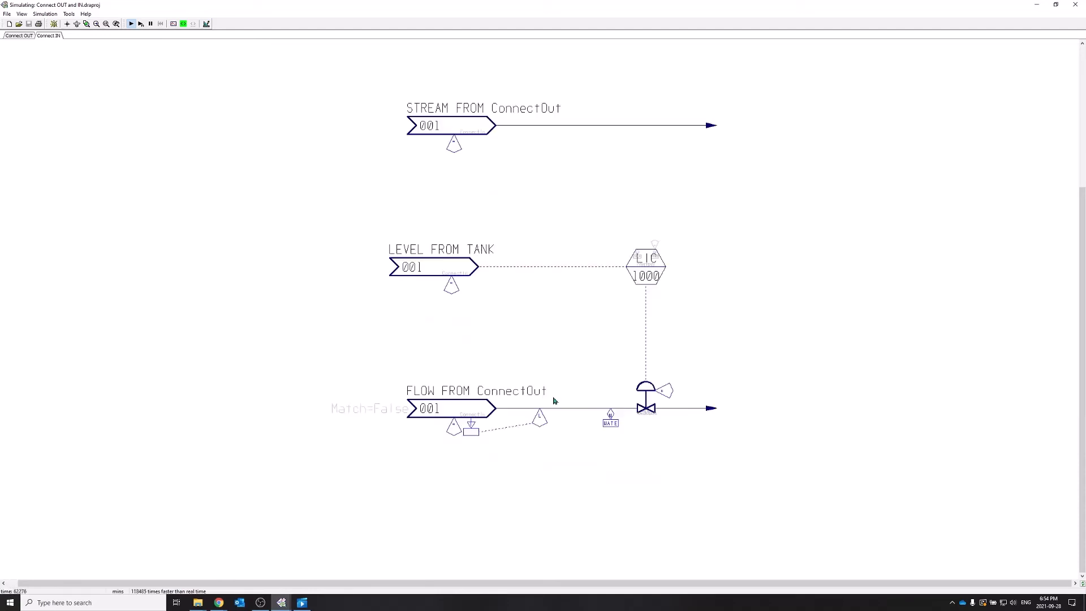
pyautogui.scroll(-1, 538, 357)
pyautogui.scroll(4, 519, 336)
pyautogui.click(20, 37)
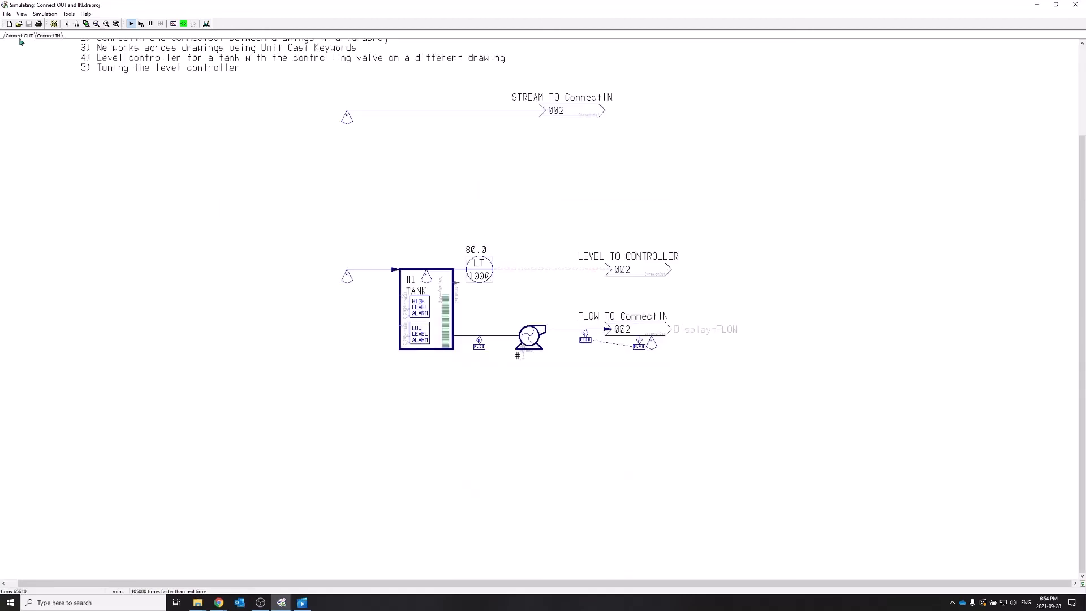
pyautogui.scroll(2, 204, 258)
pyautogui.scroll(-1, 215, 234)
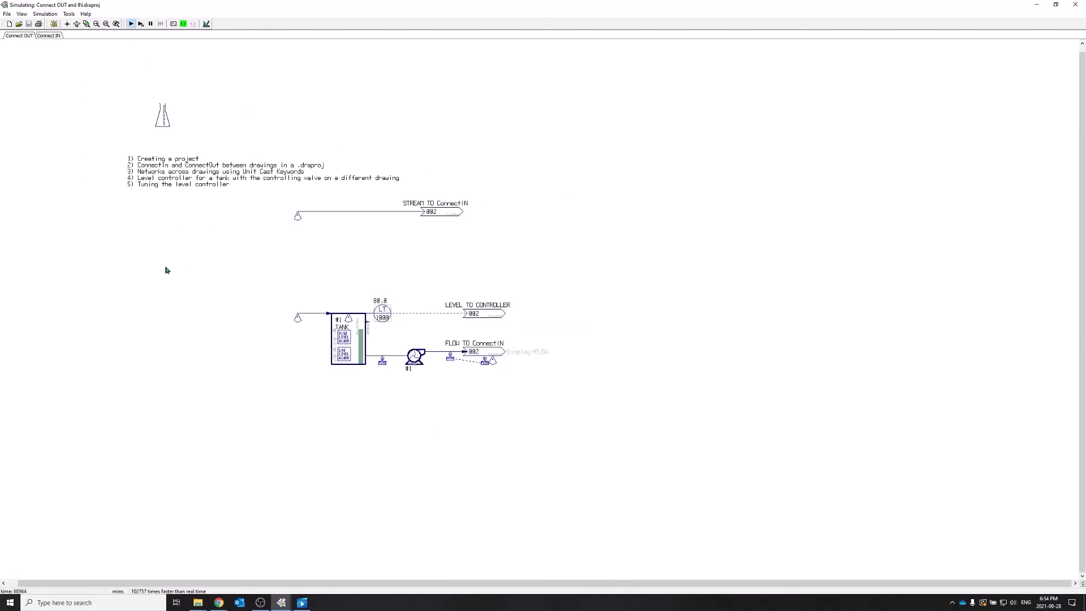
pyautogui.scroll(1, 290, 279)
pyautogui.scroll(1, 375, 296)
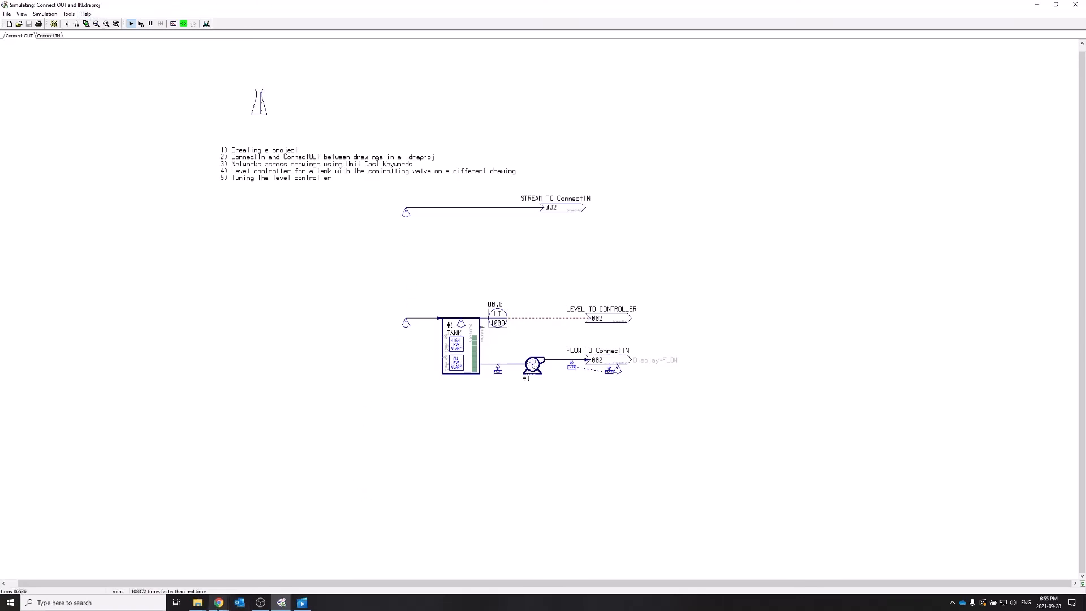
# Switch to Chrome and view the Aurel Systems LinkedIn posts and the Aurel website's home page.
pyautogui.click(219, 602)
pyautogui.click(239, 538)
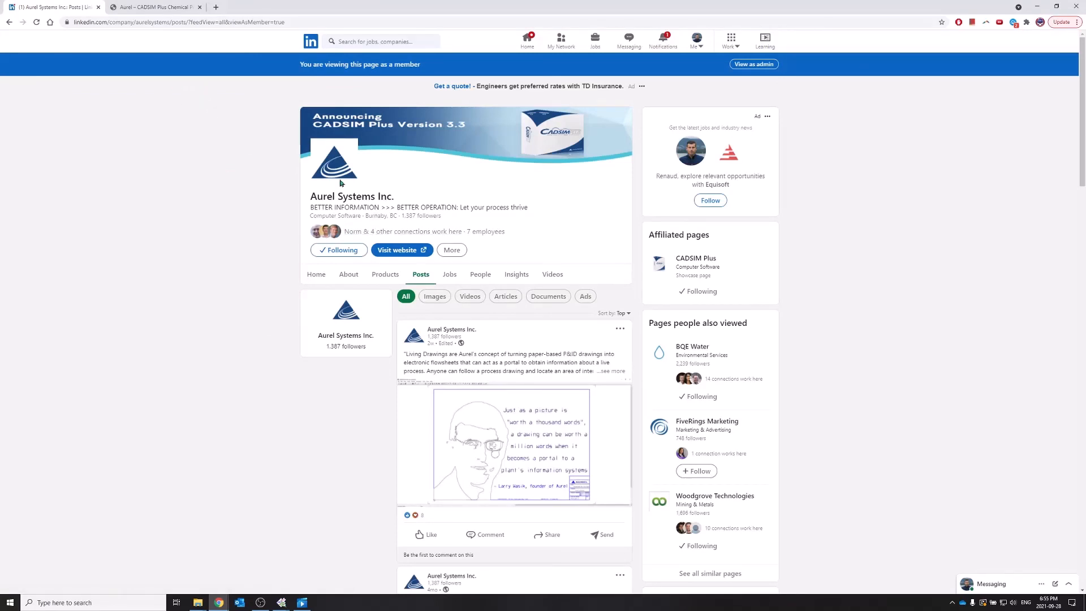
pyautogui.scroll(-2, 437, 266)
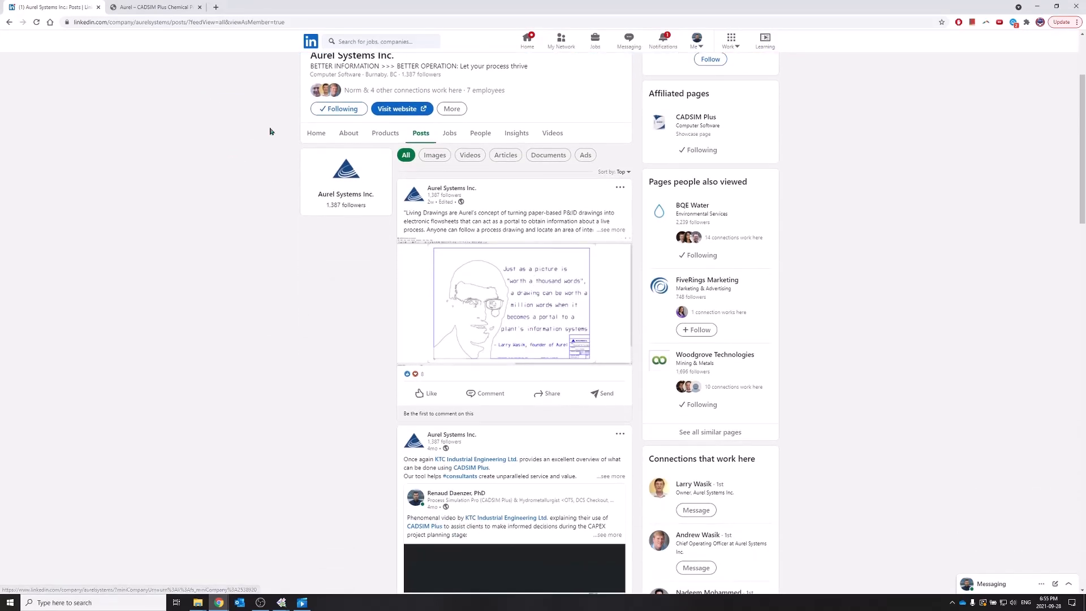
pyautogui.click(153, 8)
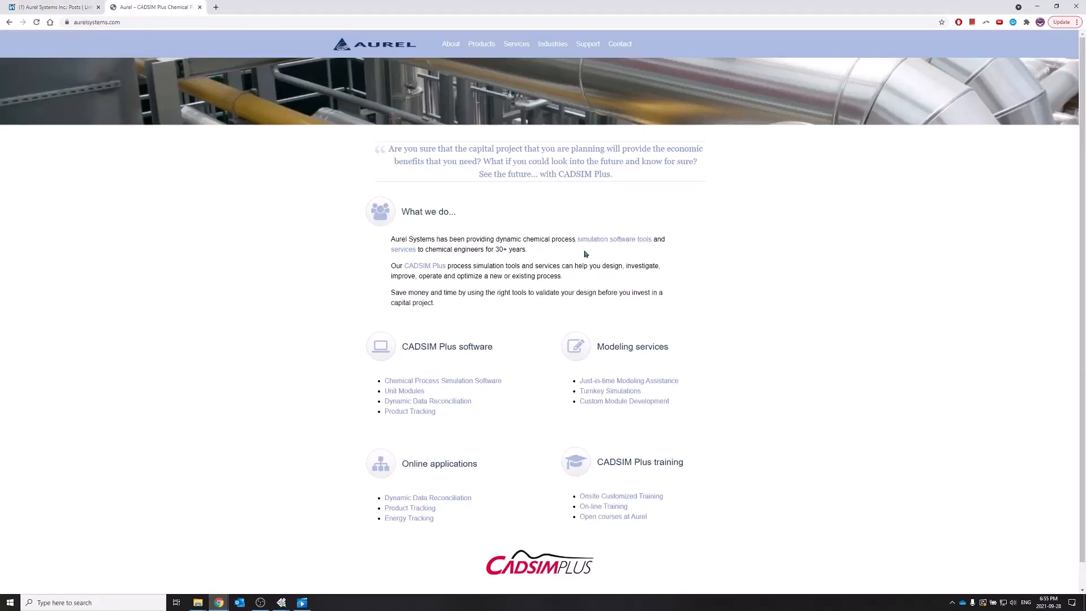